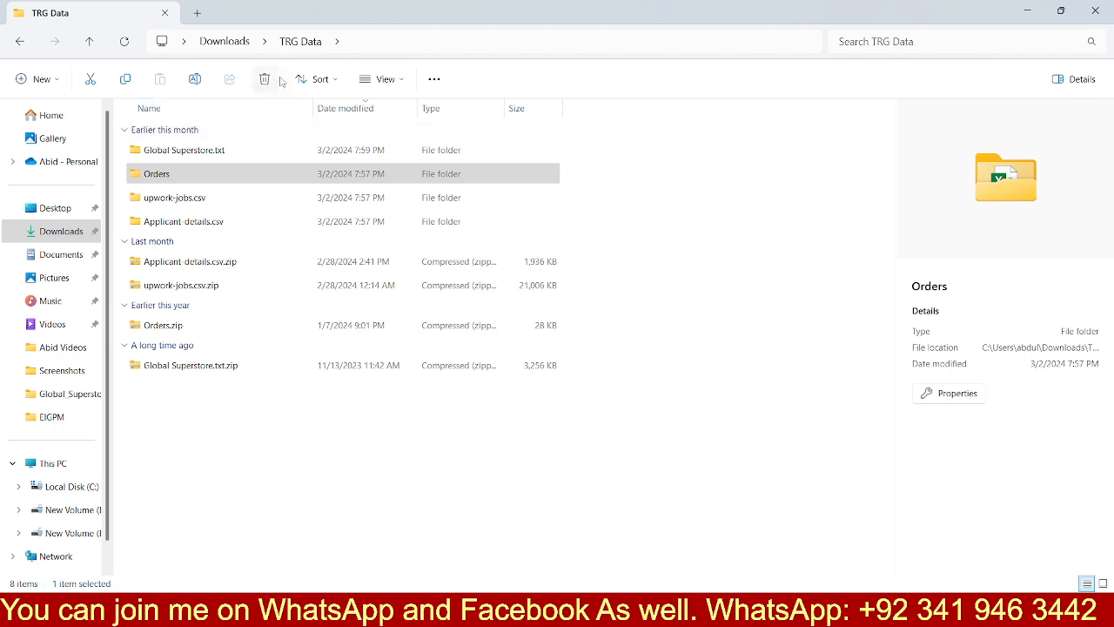
Open the Orders folder inside TRG Data.
click(160, 179)
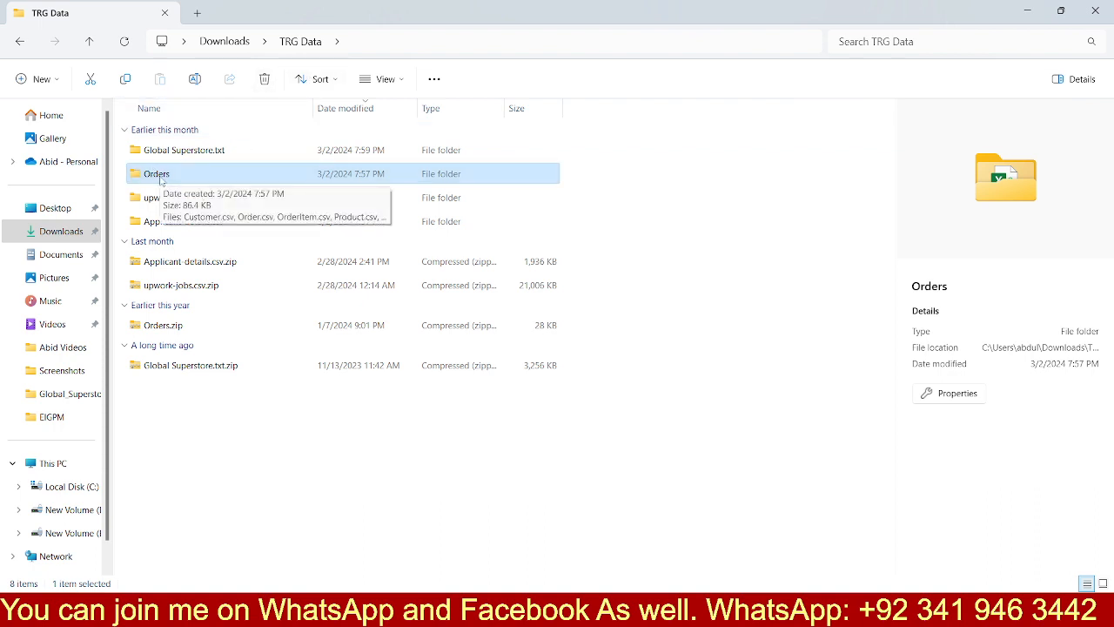
right_click(160, 179)
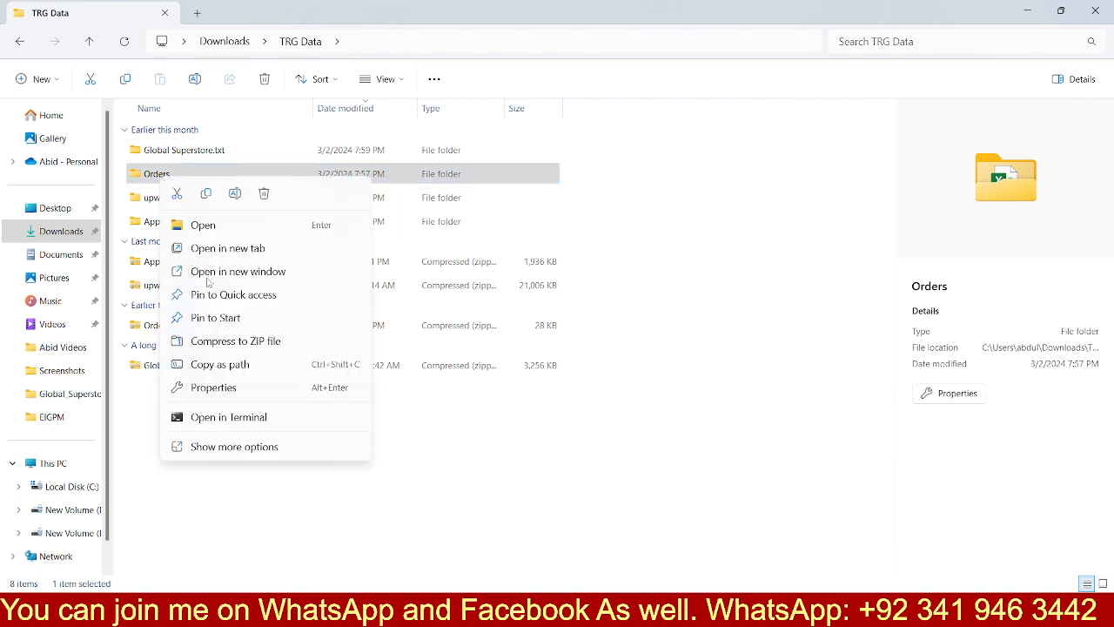
click(148, 174)
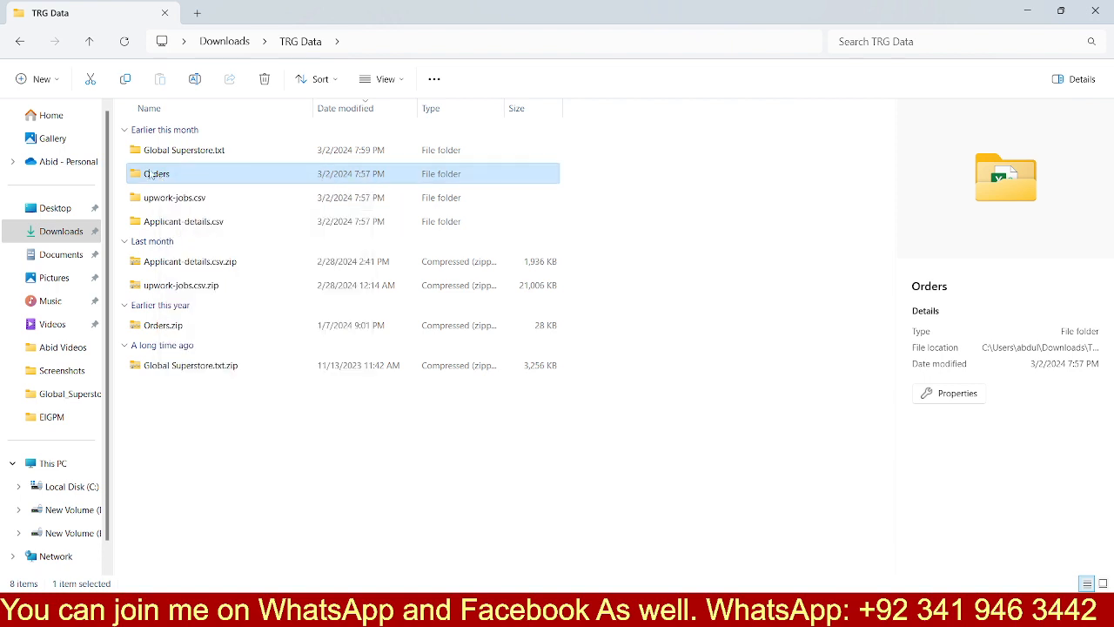
double_click(189, 176)
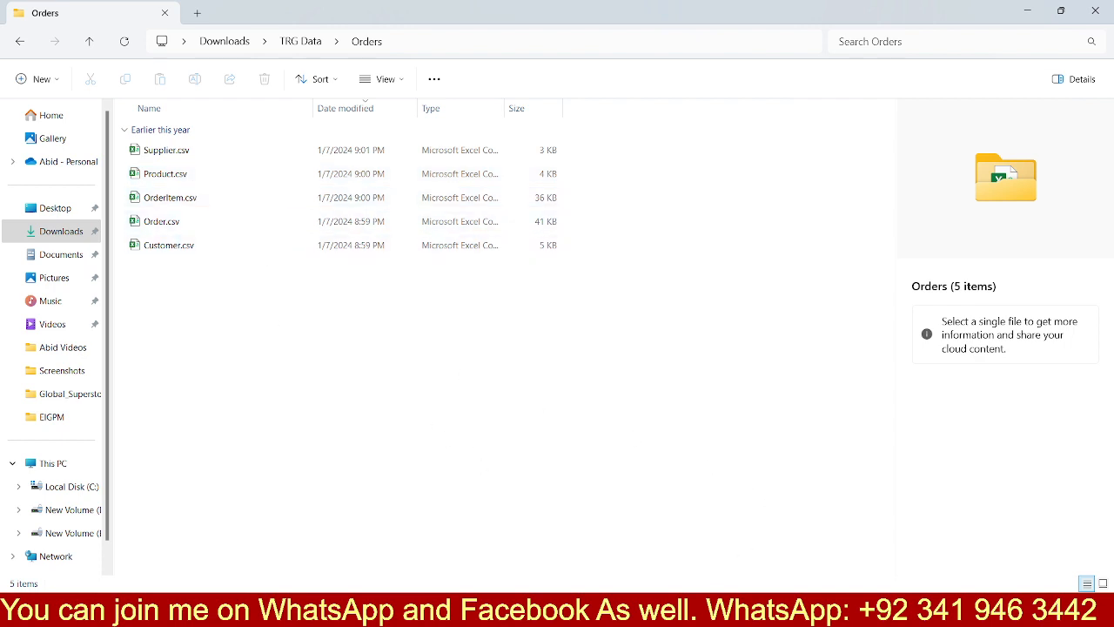
Switch to Chrome and close the two Zoom Post Attendee pages.
click(702, 609)
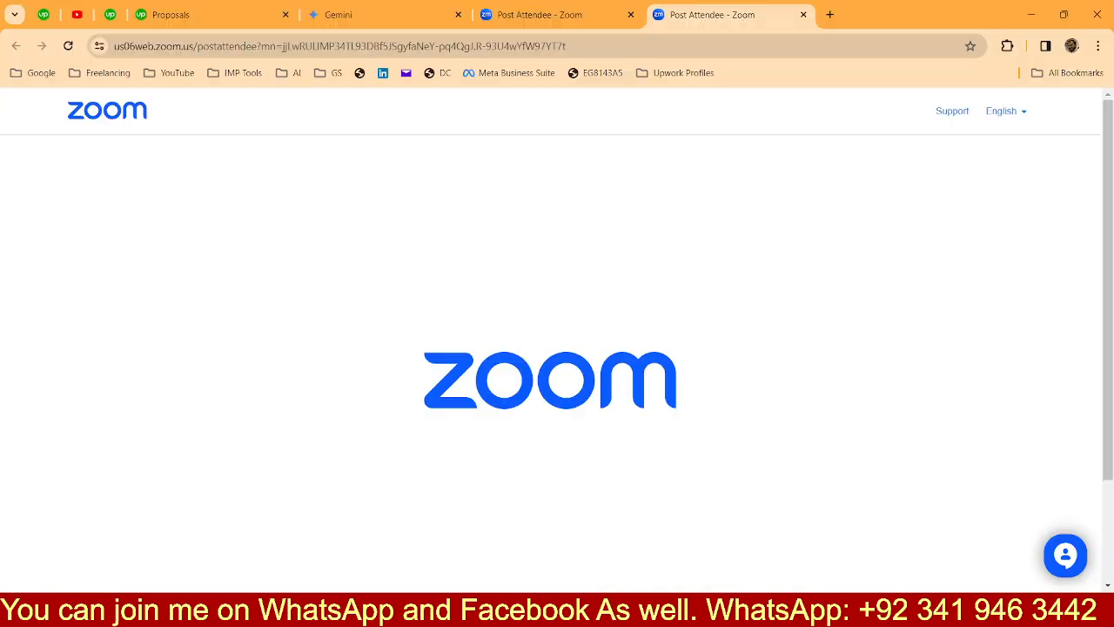
click(802, 14)
click(631, 15)
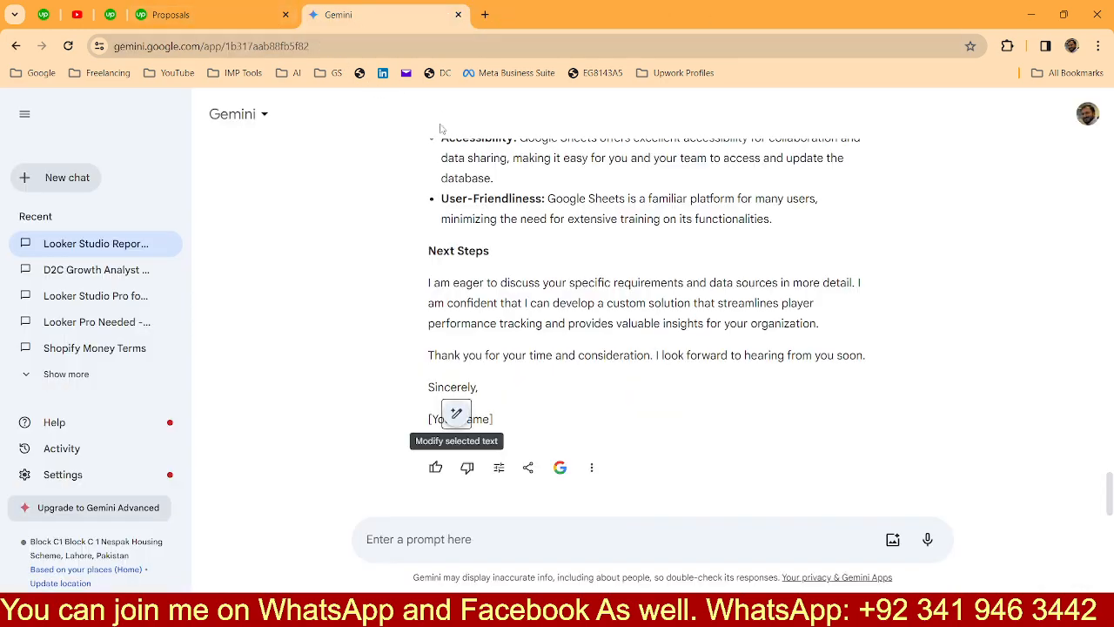
Search the web for "google drive" in a new browser tab.
key(alt+Tab)
click(487, 14)
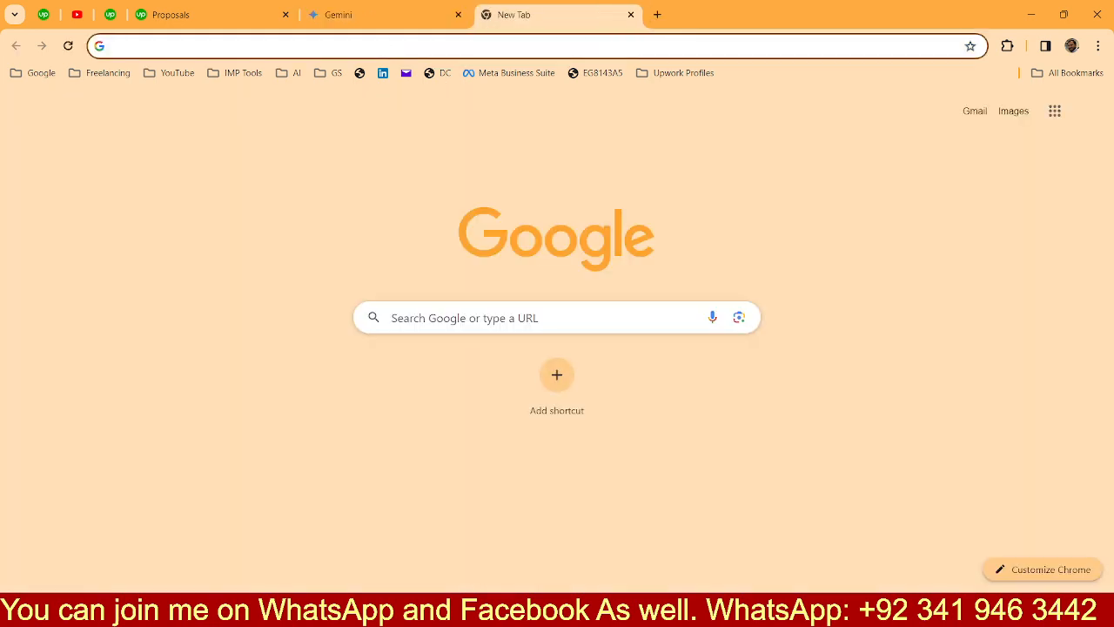
text(googl)
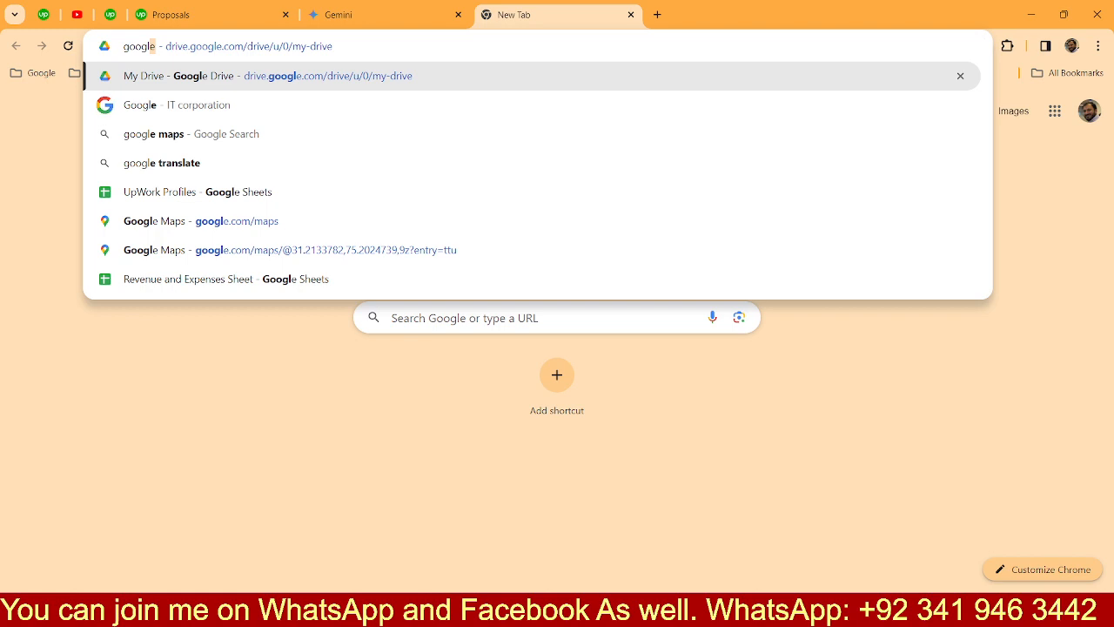
text(e driv)
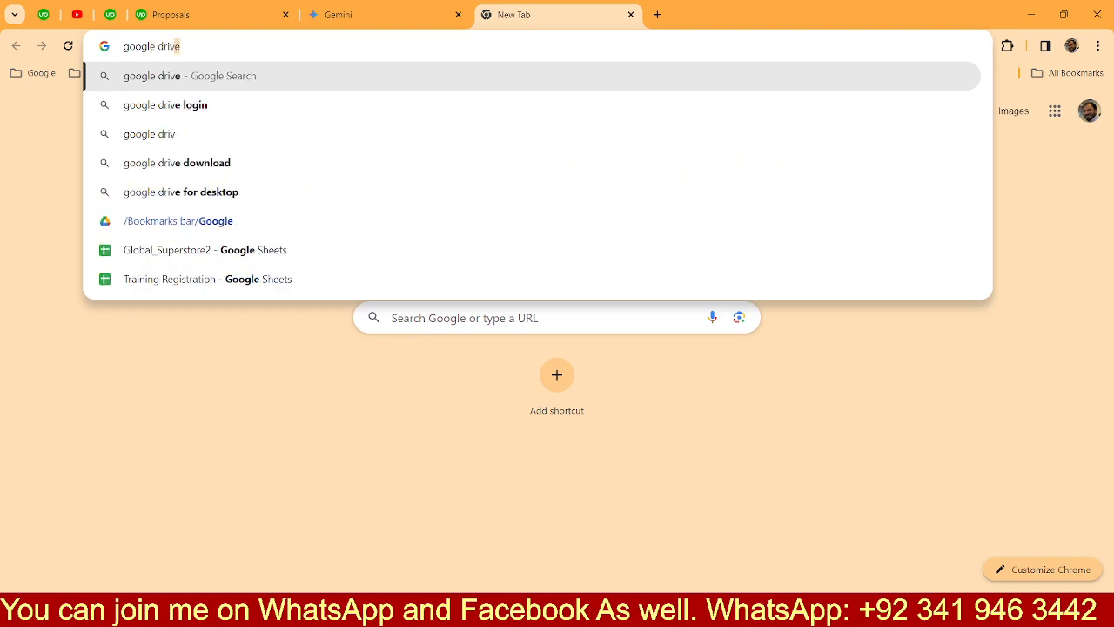
text(e)
key(Return)
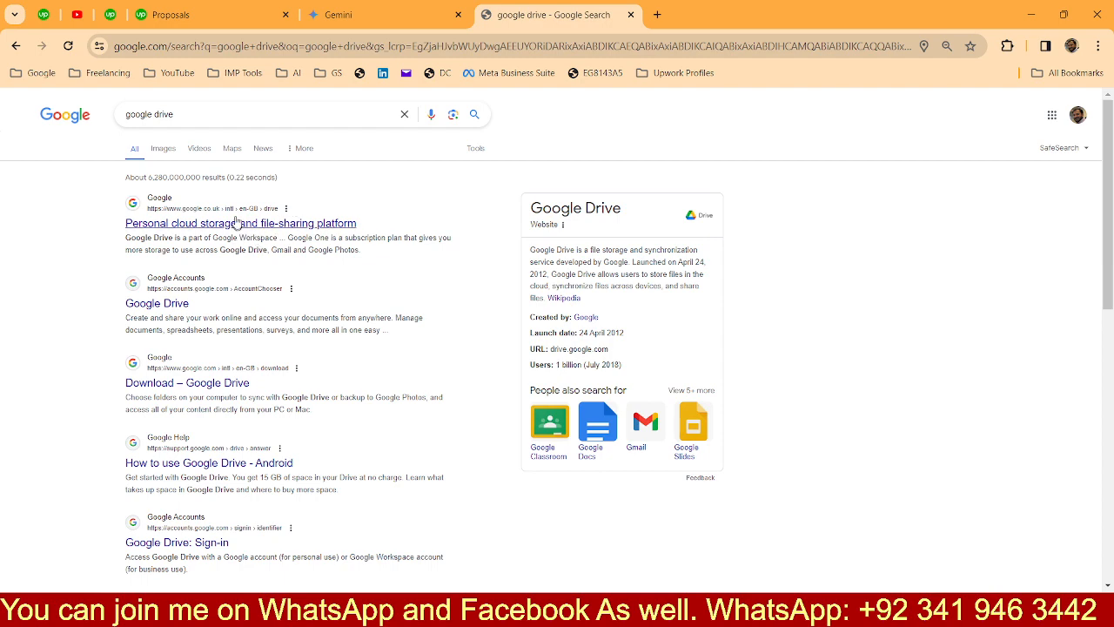
Open the personal cloud storage result and go to the Google Drive file list.
scroll(183, 435, down, 4)
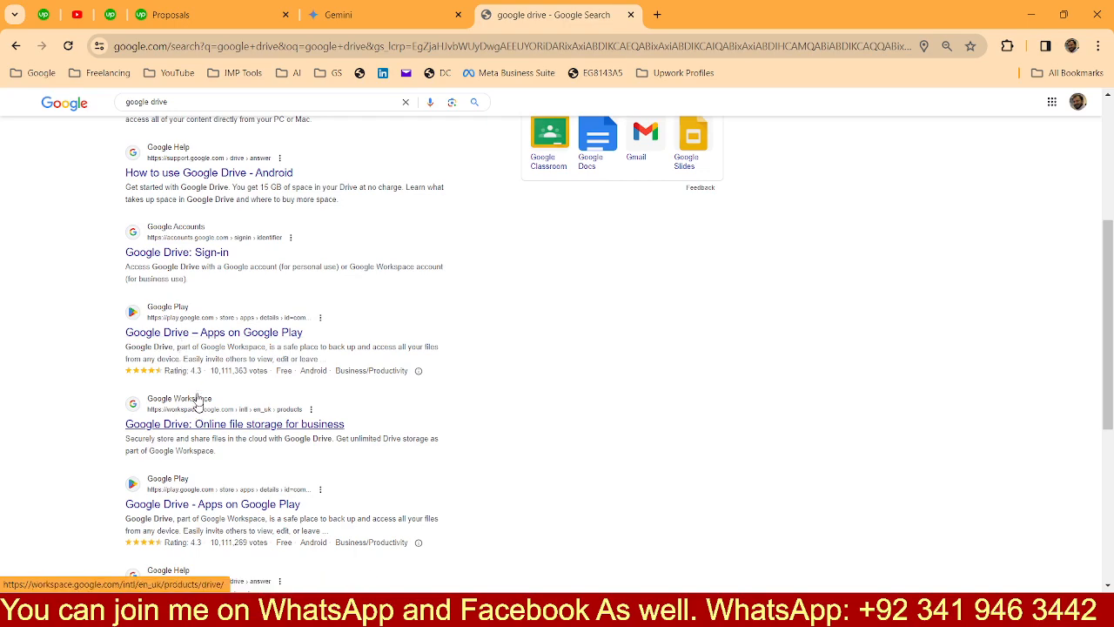
scroll(199, 408, up, 4)
click(179, 223)
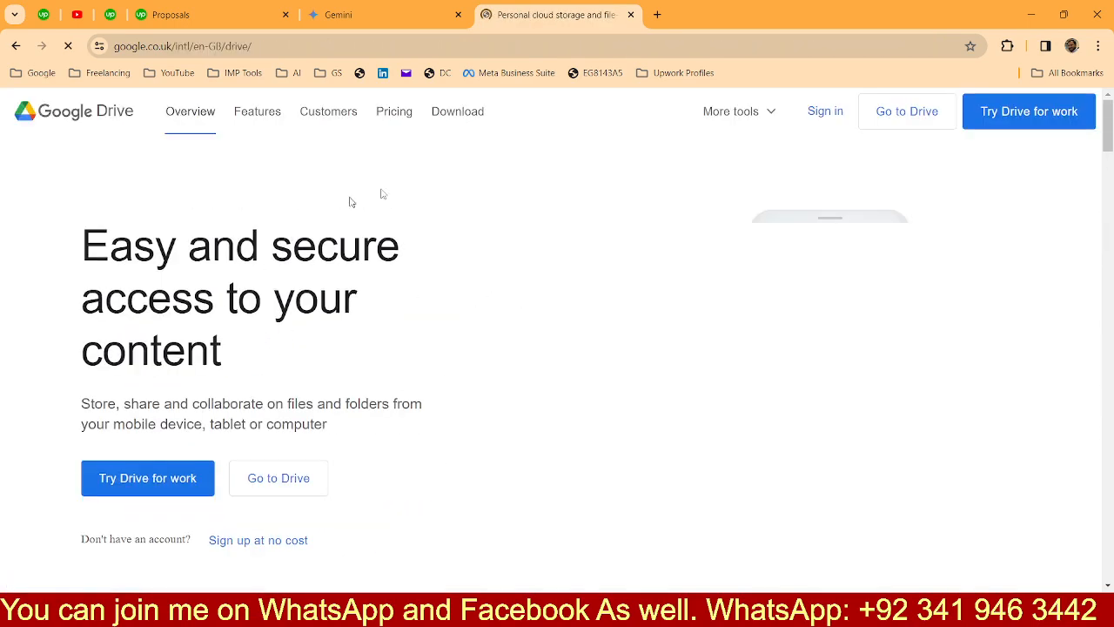
click(903, 115)
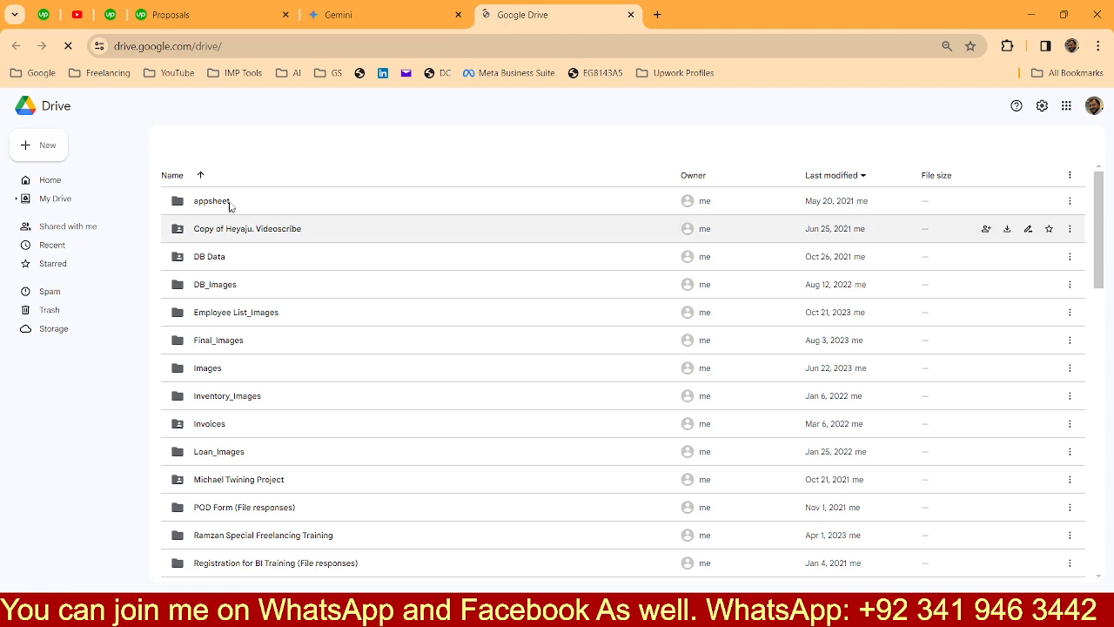
Create a blank Google Sheets spreadsheet and name it "E-Comm Data".
click(49, 147)
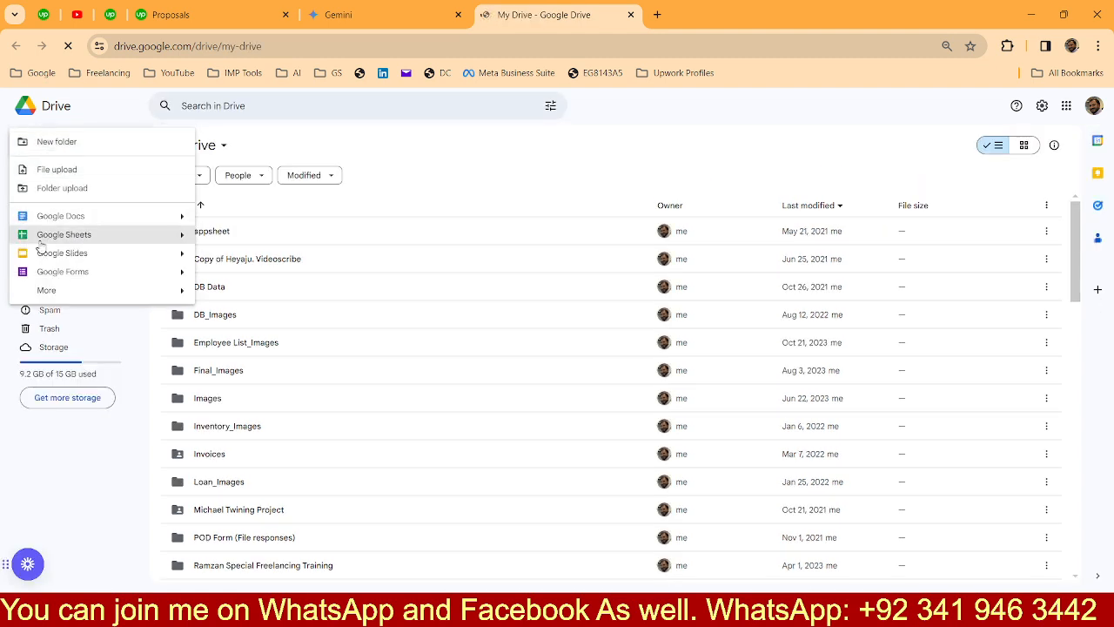
click(111, 243)
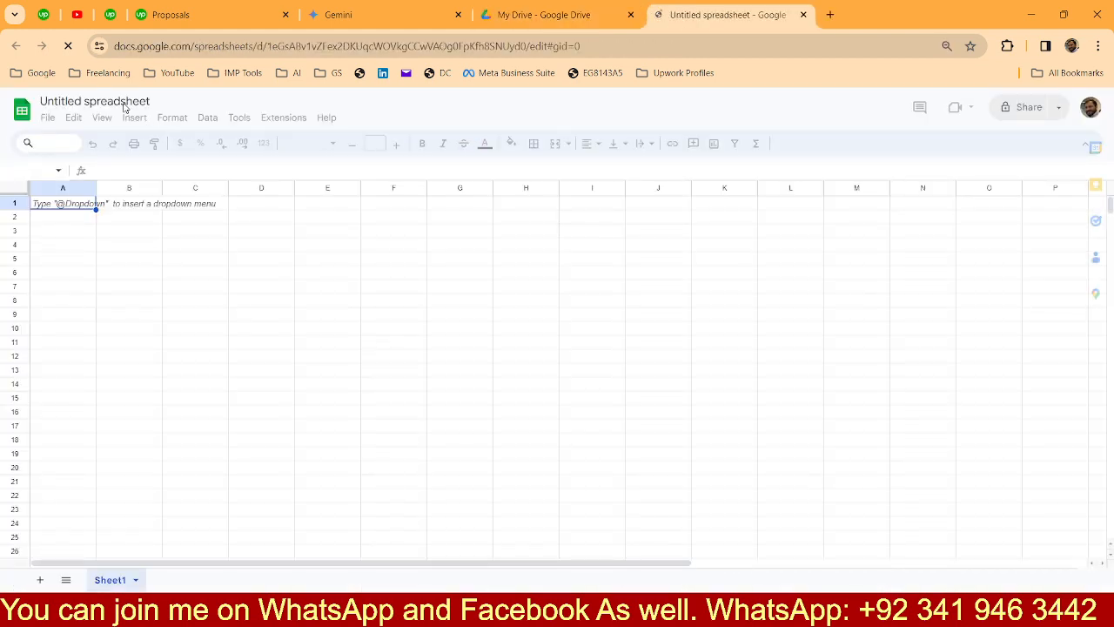
click(124, 104)
double_click(125, 104)
key(ctrl+a)
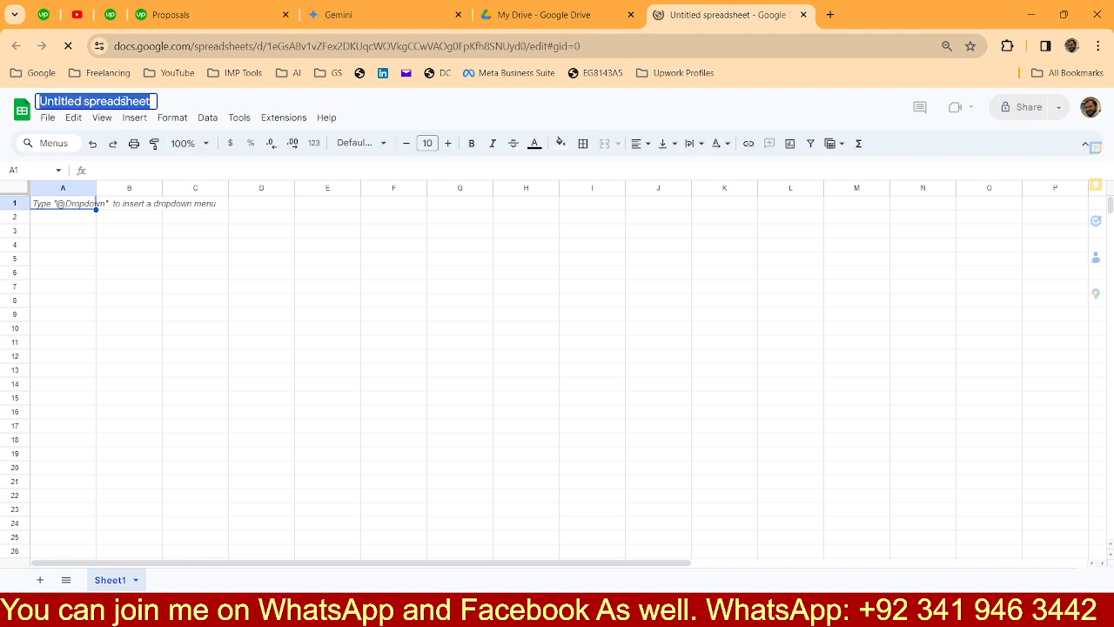
text(E-Comm)
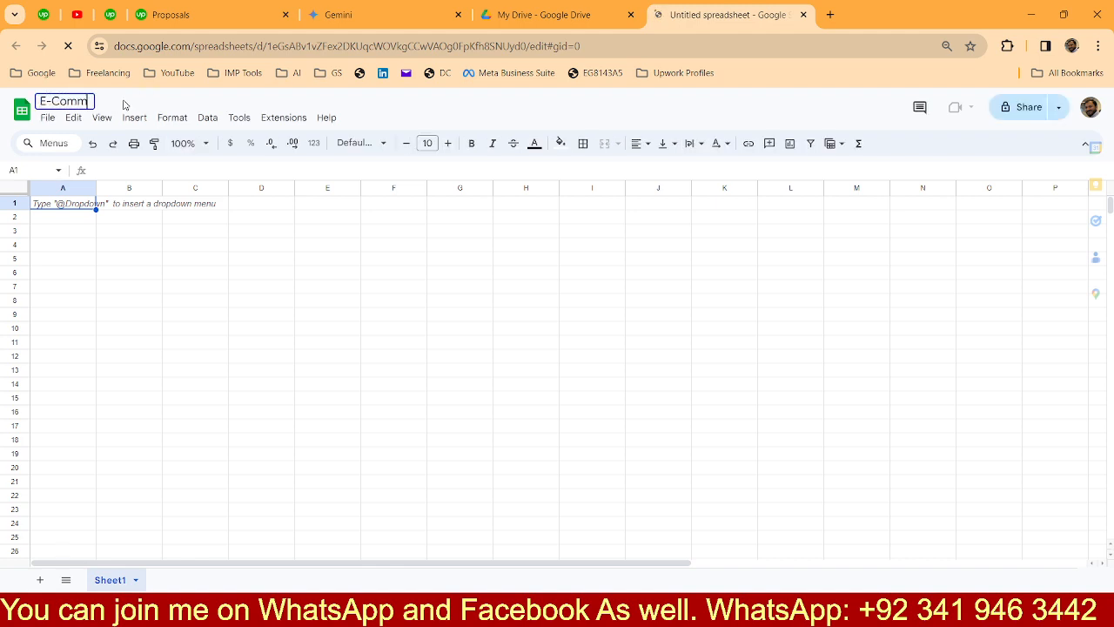
text( Data)
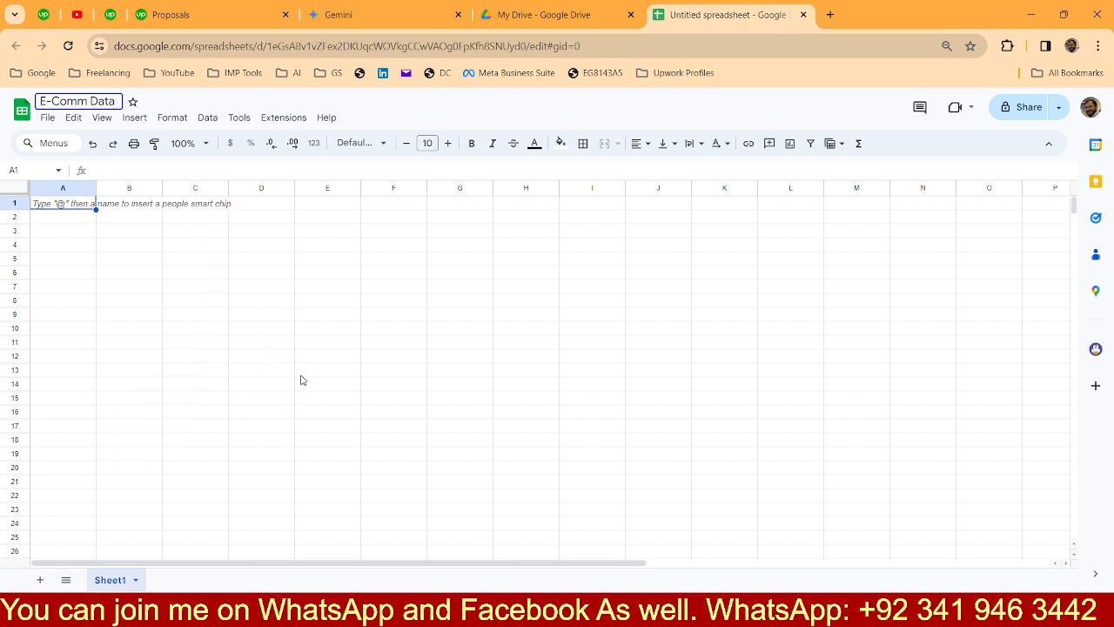
key(Return)
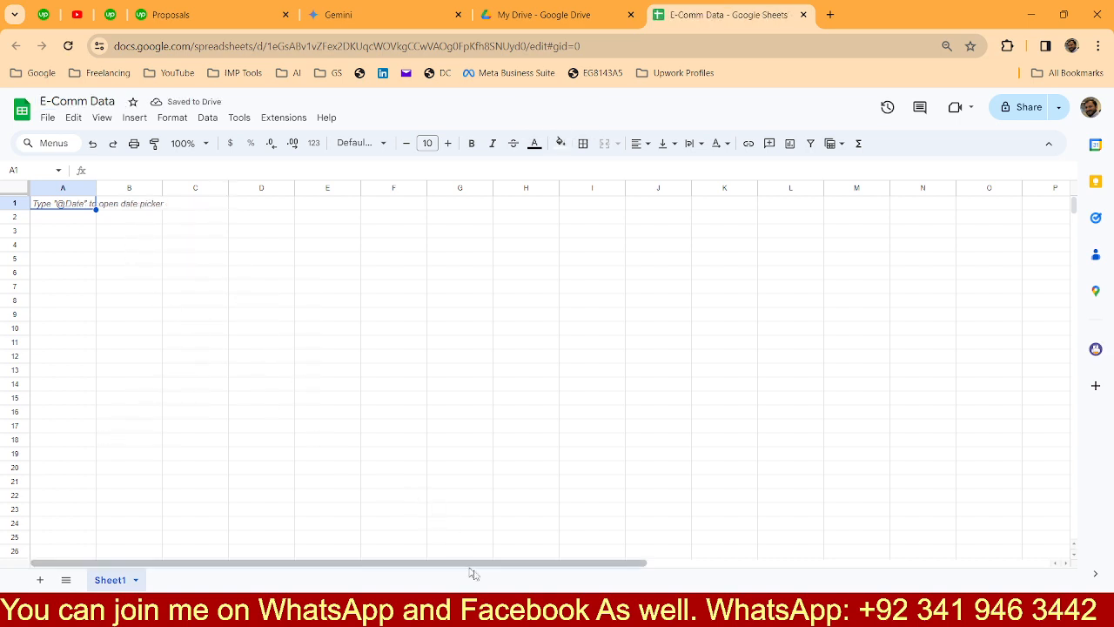
Switch to the Orders folder and open all five CSV files in Excel, declining the default data conversion for Order.csv.
click(490, 611)
drag(222, 292, 131, 144)
mouse_move(733, 611)
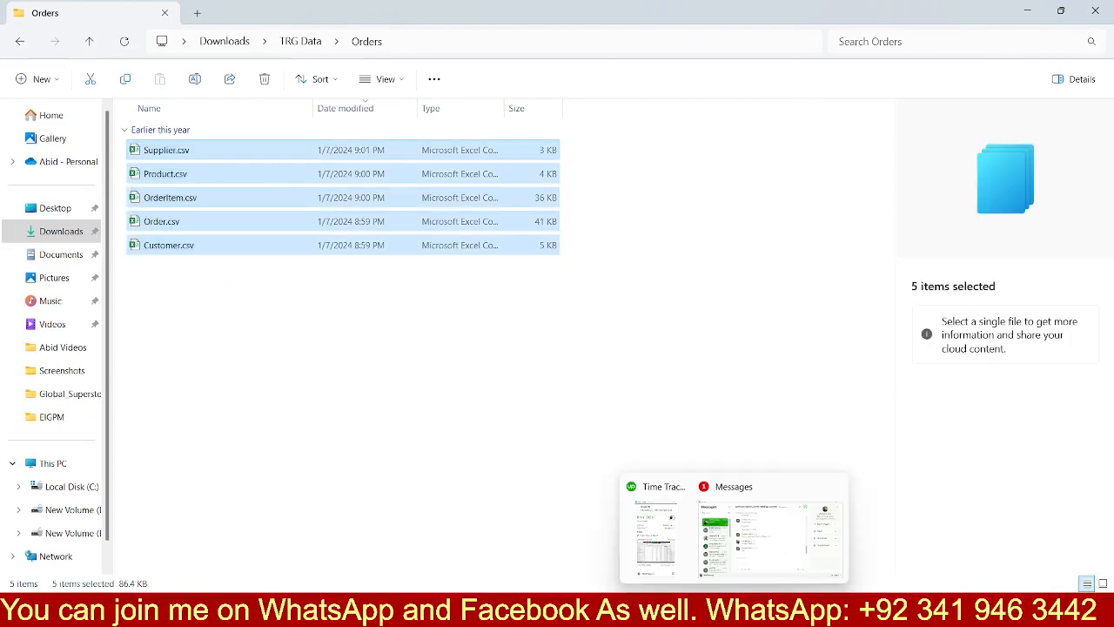
key(Return)
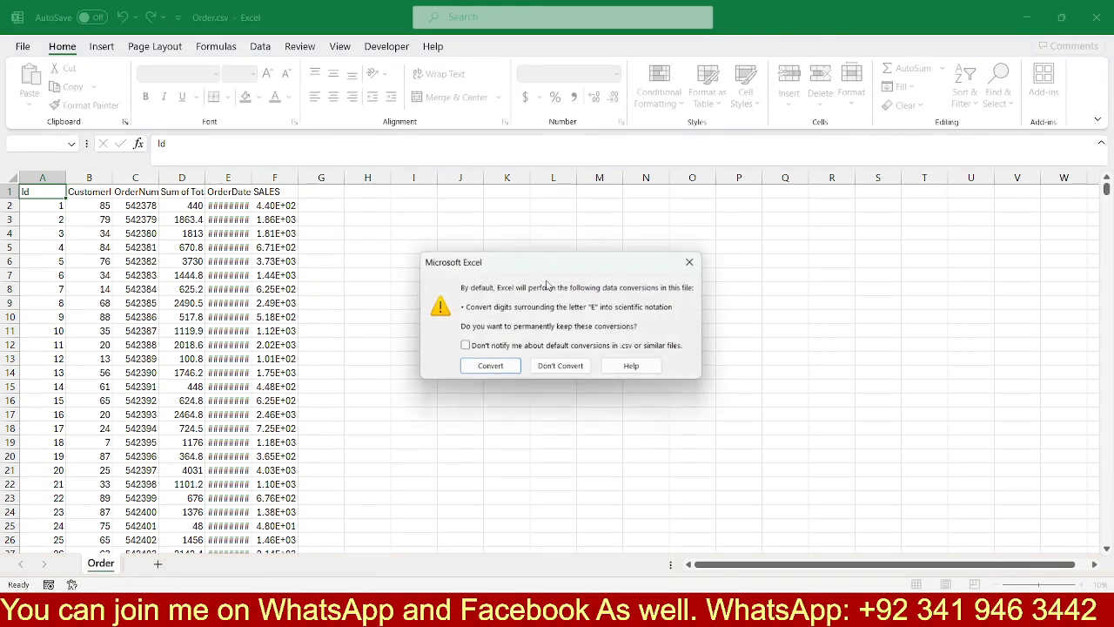
click(556, 366)
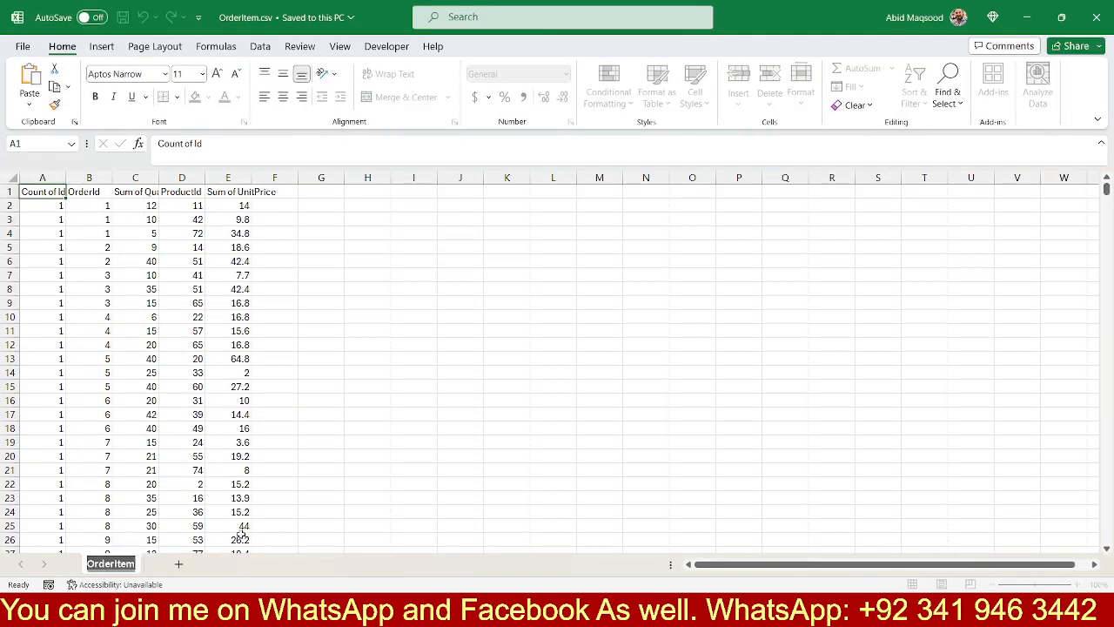
Switch to the E-Comm Data spreadsheet in Chrome and rename Sheet1 as "OrderItem".
key(alt+Tab)
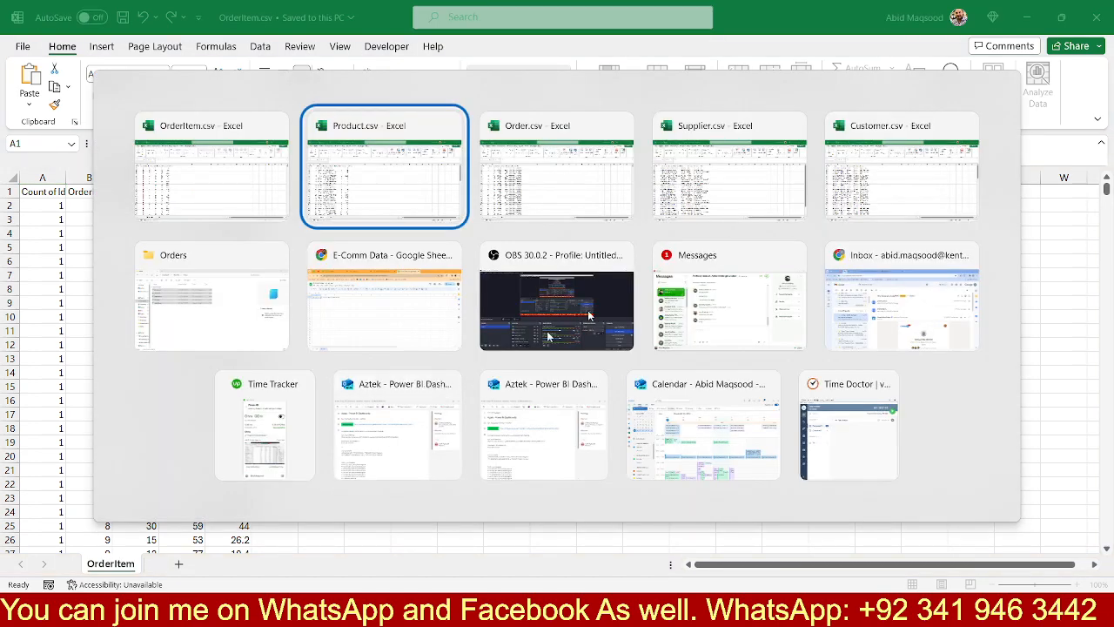
click(319, 315)
double_click(109, 580)
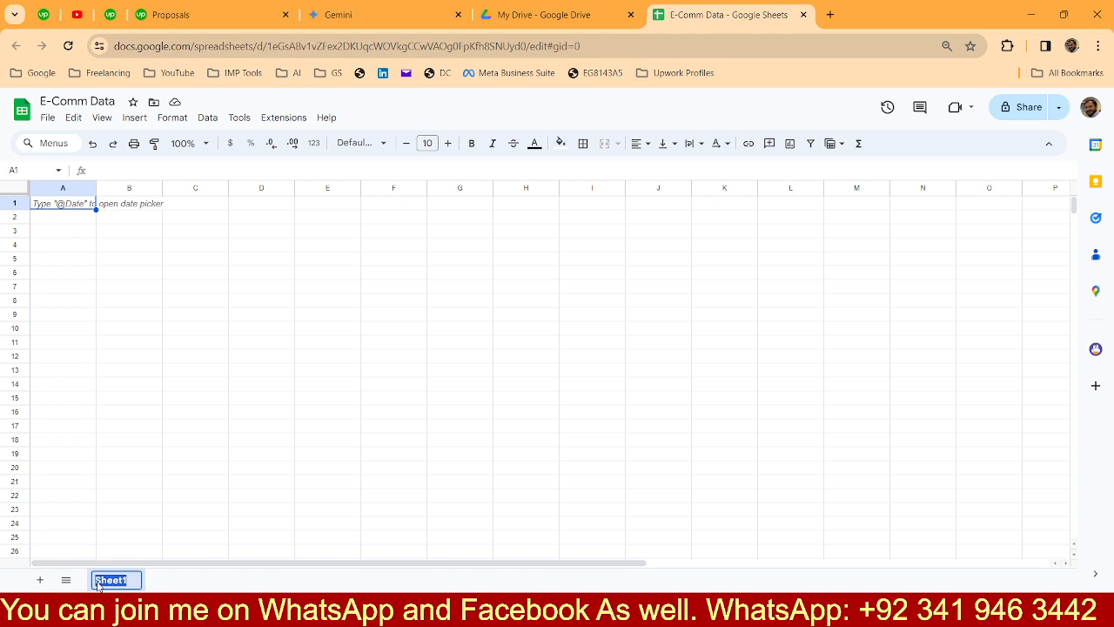
text(OrderItem)
click(219, 357)
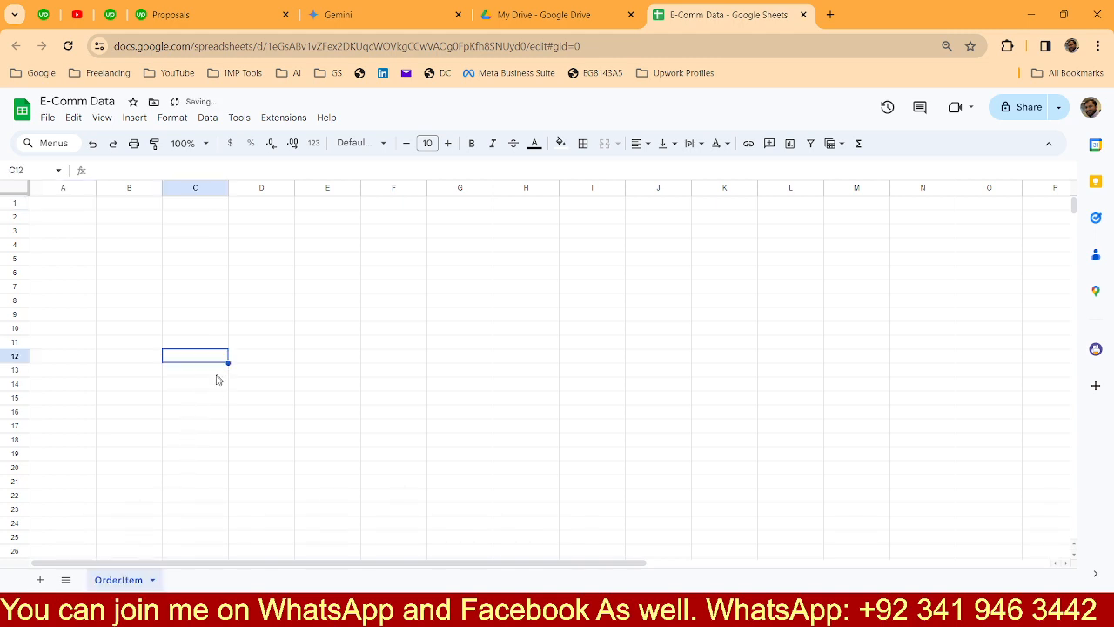
Switch to OrderItem.csv in Excel and copy its whole data table, headers included, starting from A1.
key(alt+Tab)
key(ctrl+a)
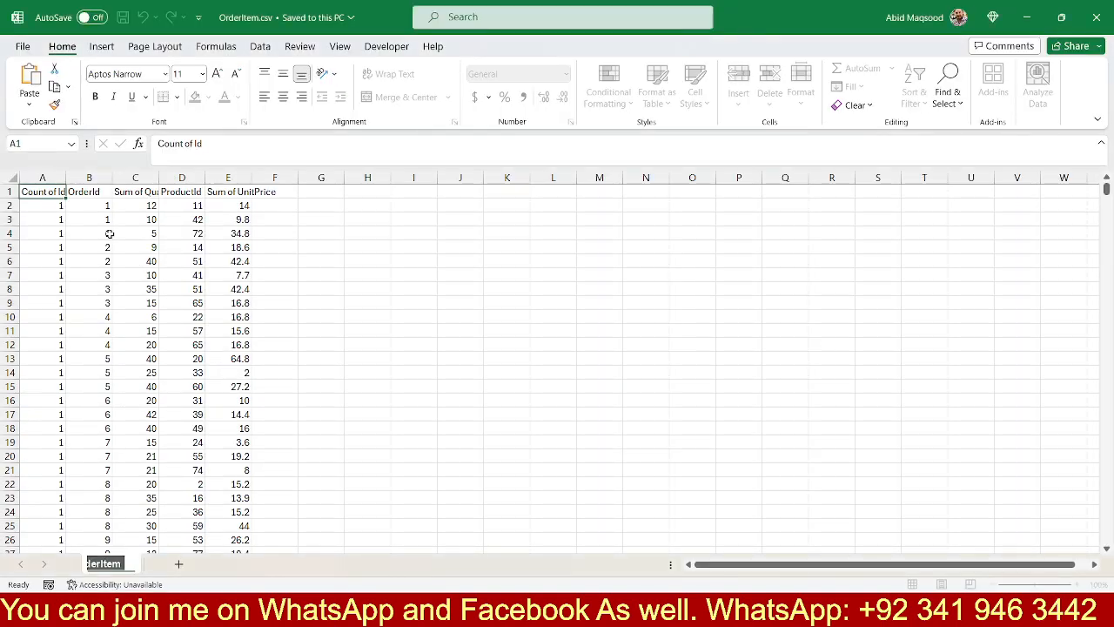
click(141, 221)
click(45, 193)
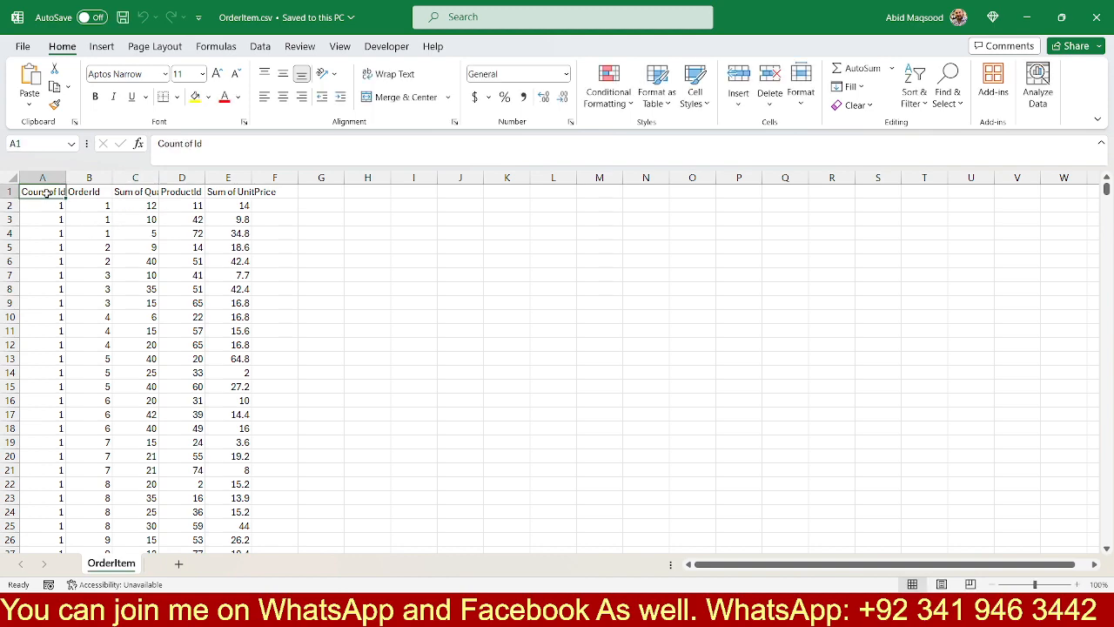
key(ctrl+shift+Right)
key(ctrl+shift+Down)
key(ctrl+c)
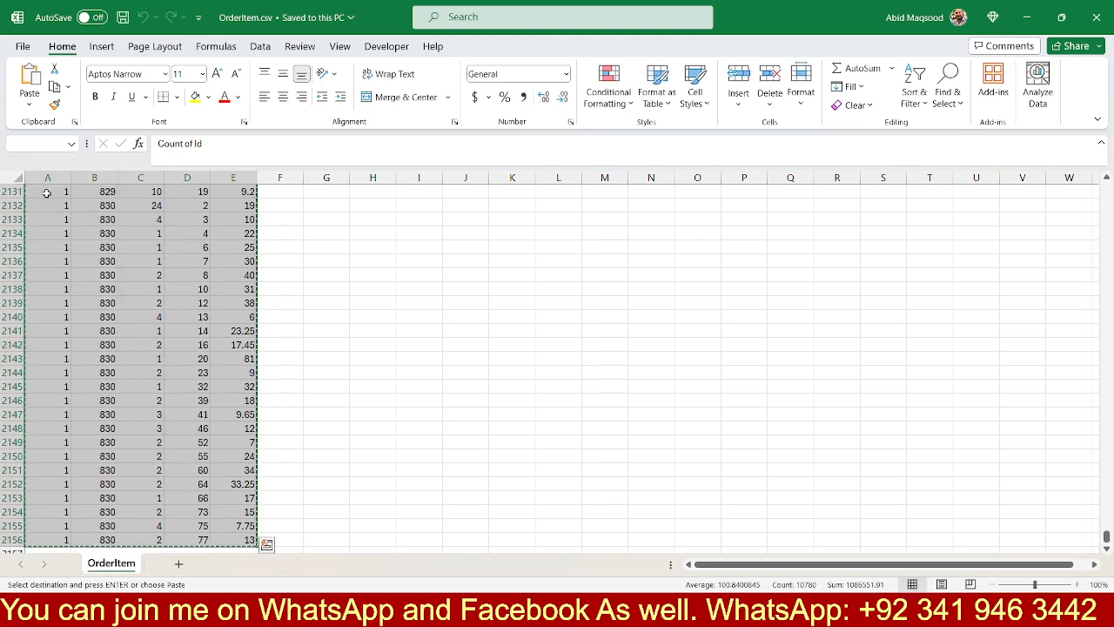
Switch to the E-Comm Data spreadsheet and paste the copied table into the OrderItem sheet at A1.
key(alt+Tab)
click(50, 208)
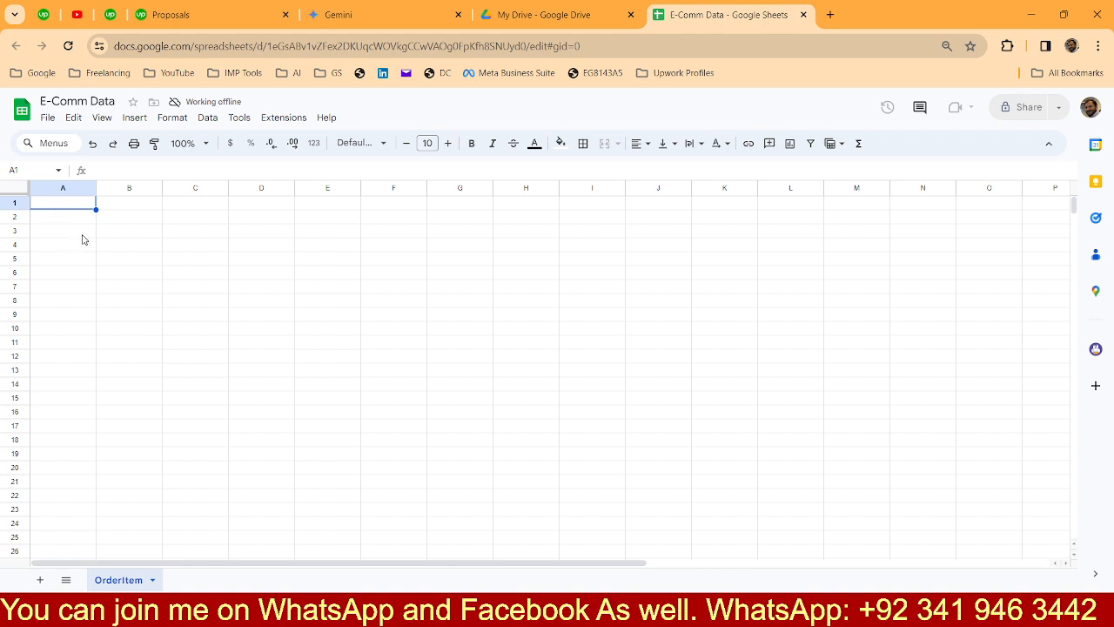
key(ctrl+v)
Examine the pasted order item data from first to last row and across its columns from Count of Id to Sum of UnitPrice.
click(264, 293)
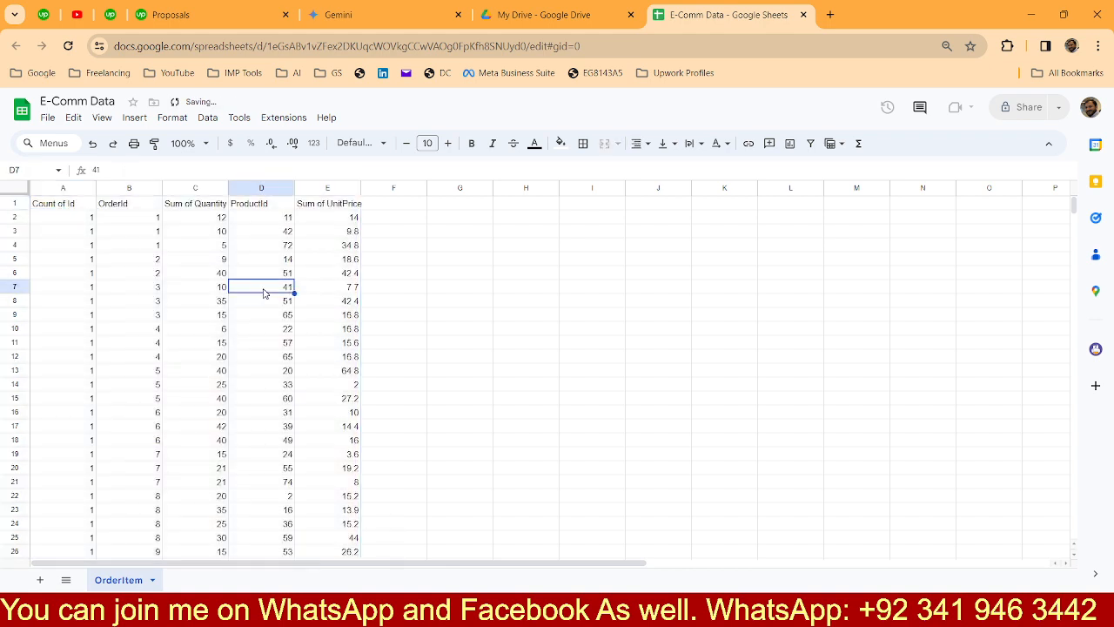
key(ctrl+Left)
key(ctrl+Down)
key(ctrl+Up)
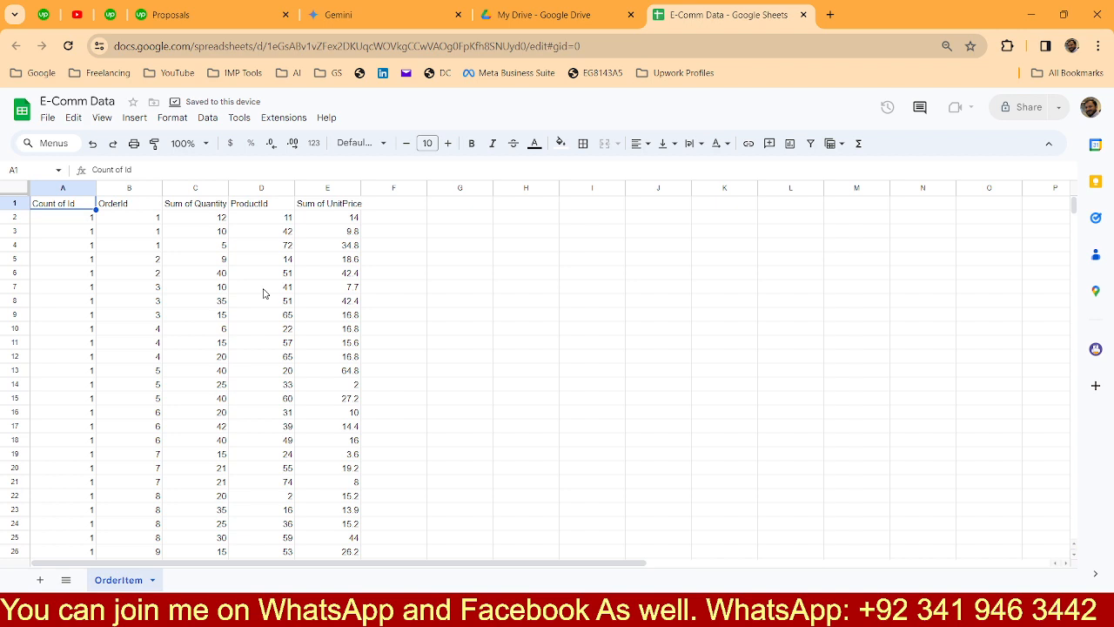
key(Down)
key(Right)
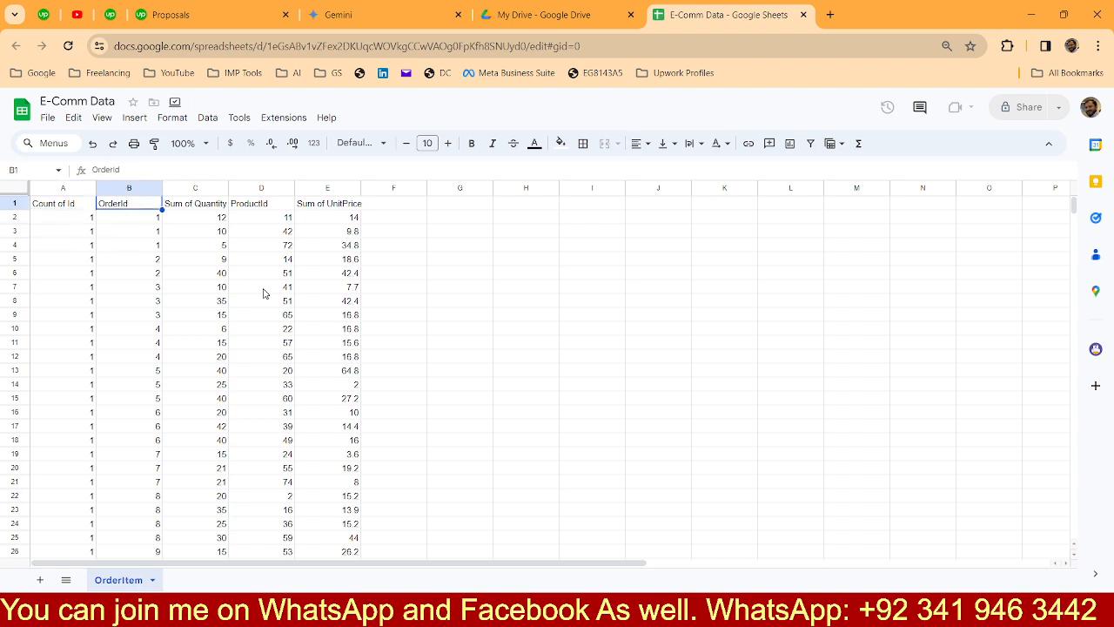
key(Right)
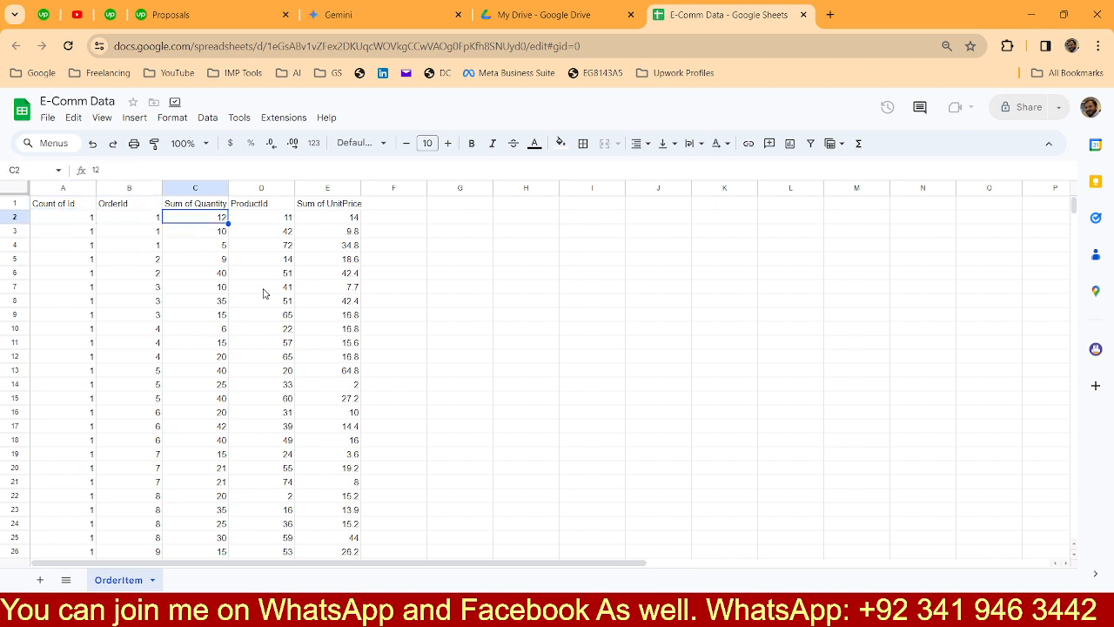
key(Right)
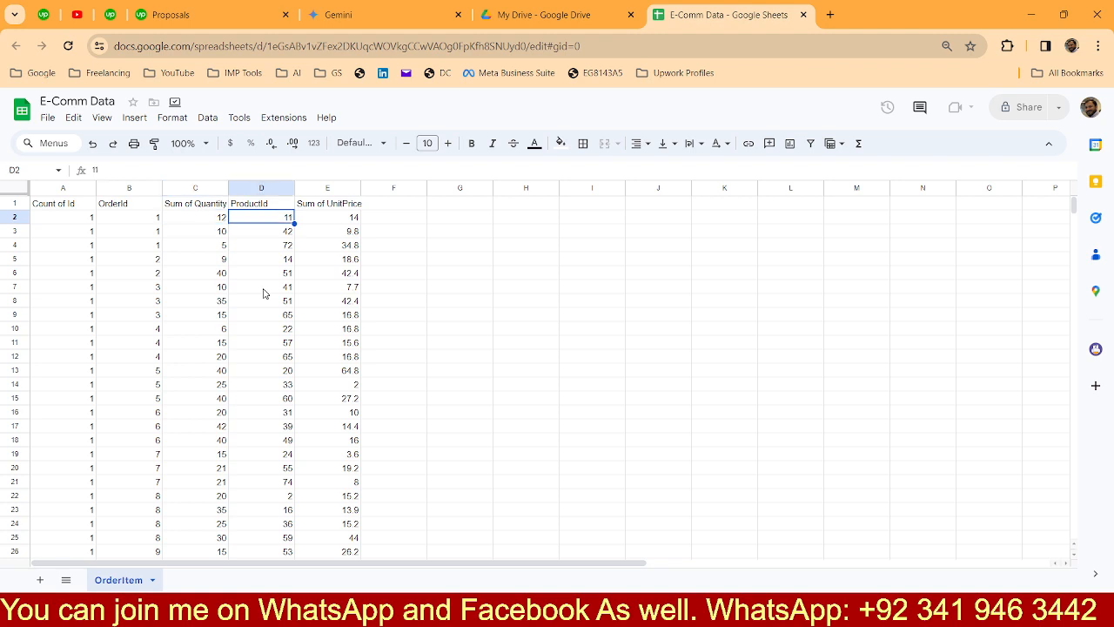
key(Right)
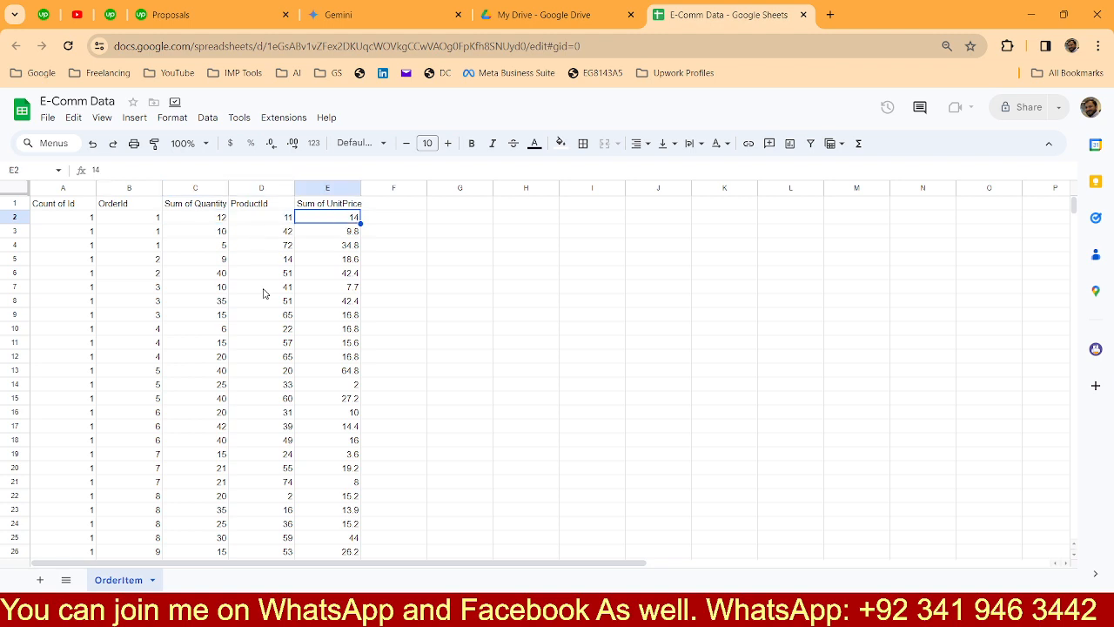
Switch to OrderItem.csv in Excel and close it without keeping the copied data on the clipboard.
key(Left)
key(Left)
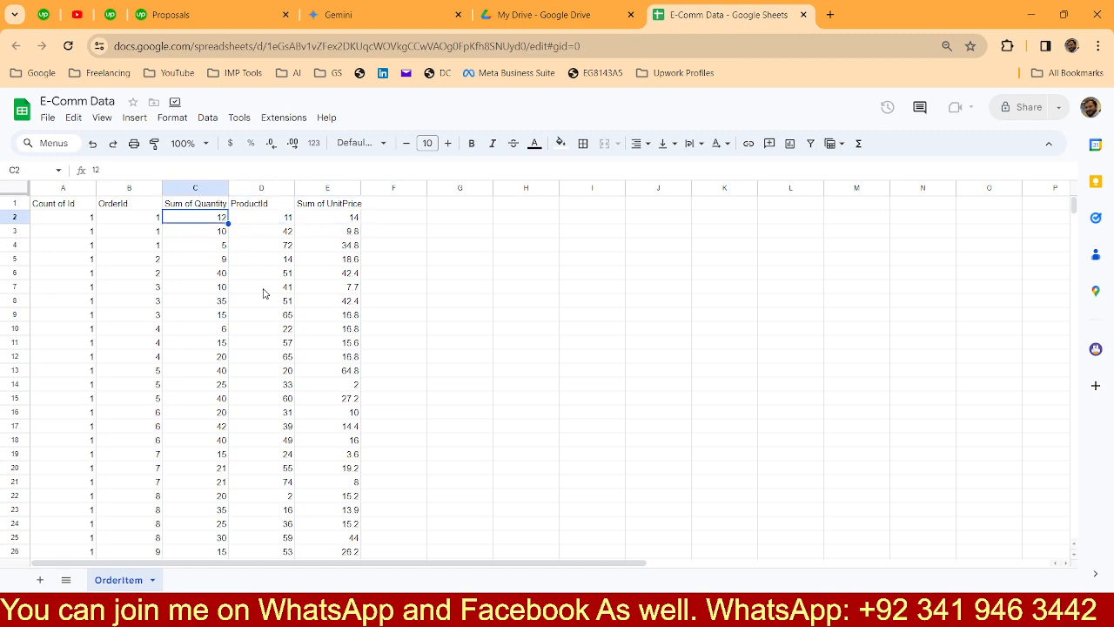
key(Left)
key(Right)
key(alt+Tab)
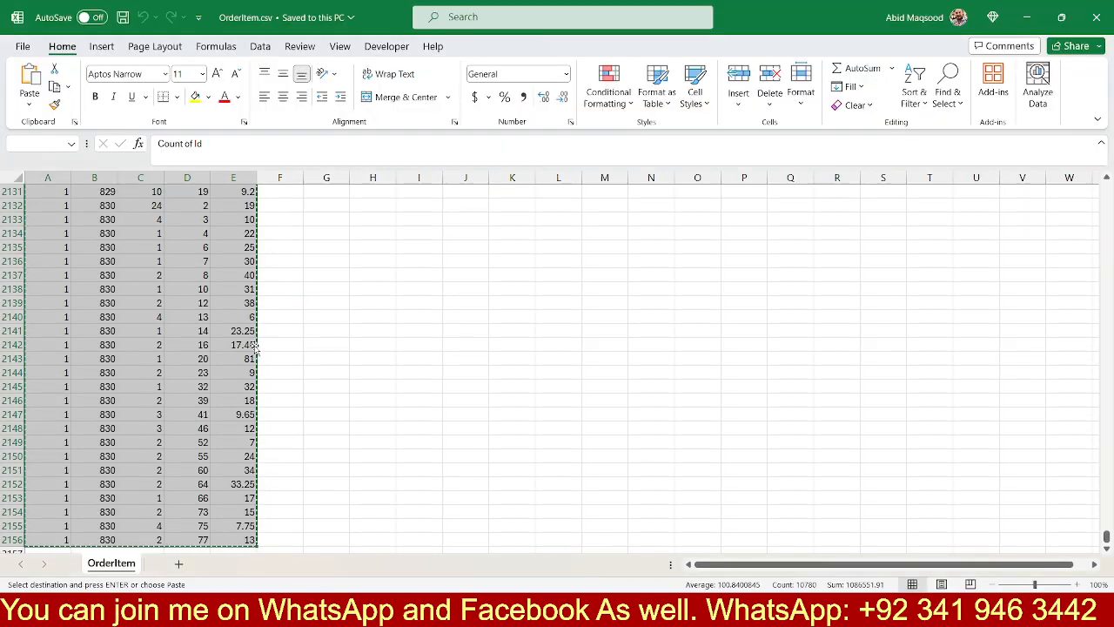
key(alt+F4)
click(560, 353)
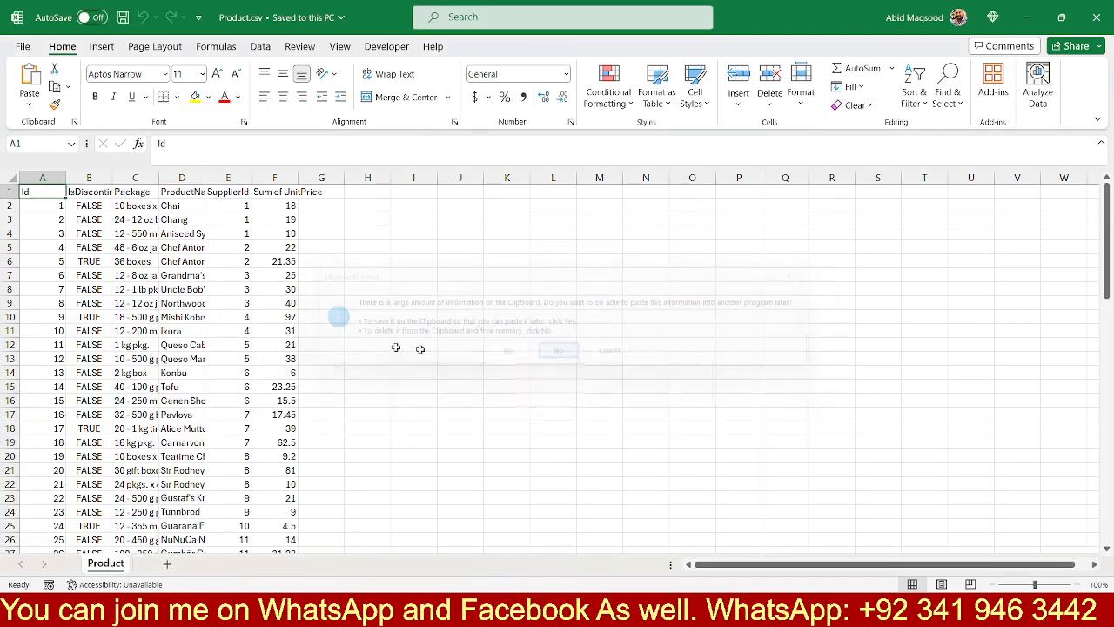
Take the sheet name from Product.csv and add a new sheet named "Product" to the E-Comm Data spreadsheet.
double_click(106, 566)
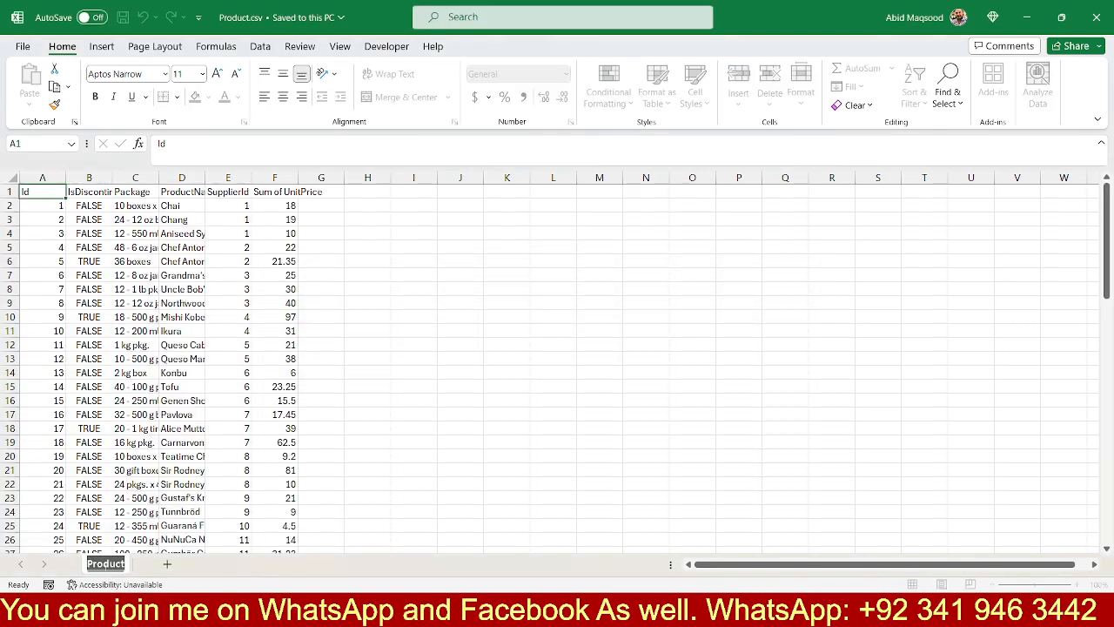
key(alt+Tab)
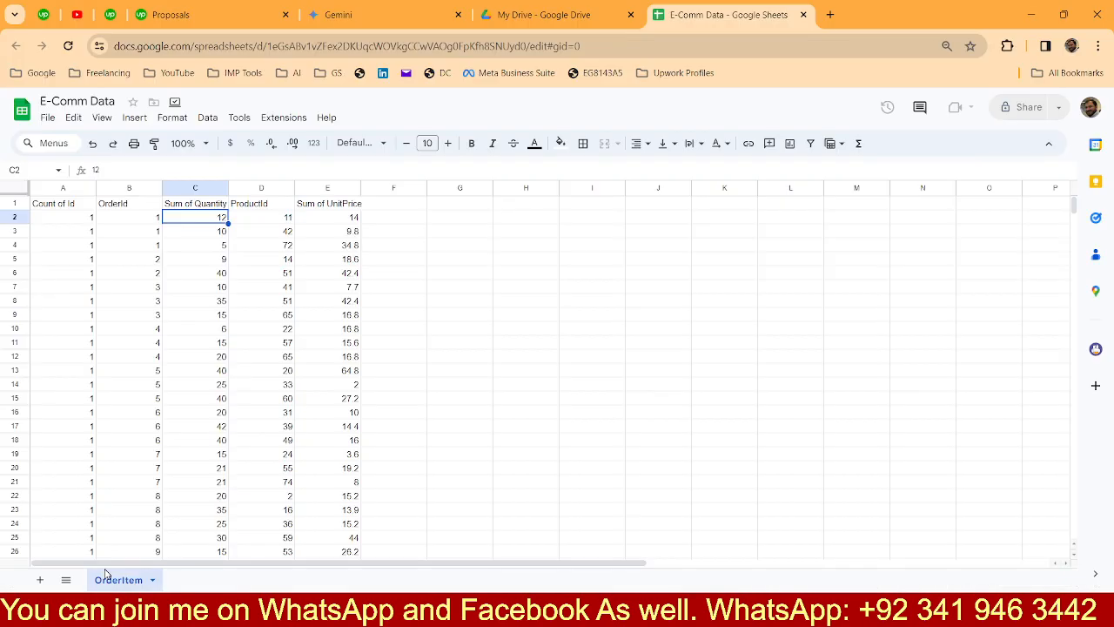
click(39, 579)
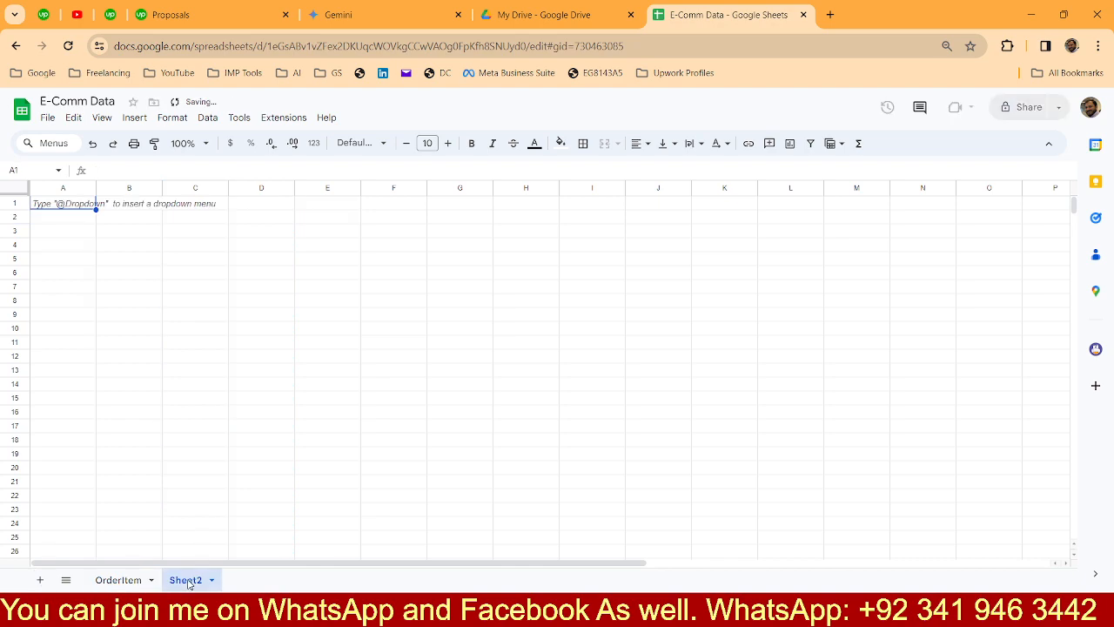
double_click(186, 580)
text(Product)
click(114, 317)
Switch to Product.csv in Excel and copy its whole data table, headers included, starting from A1.
key(alt+Tab)
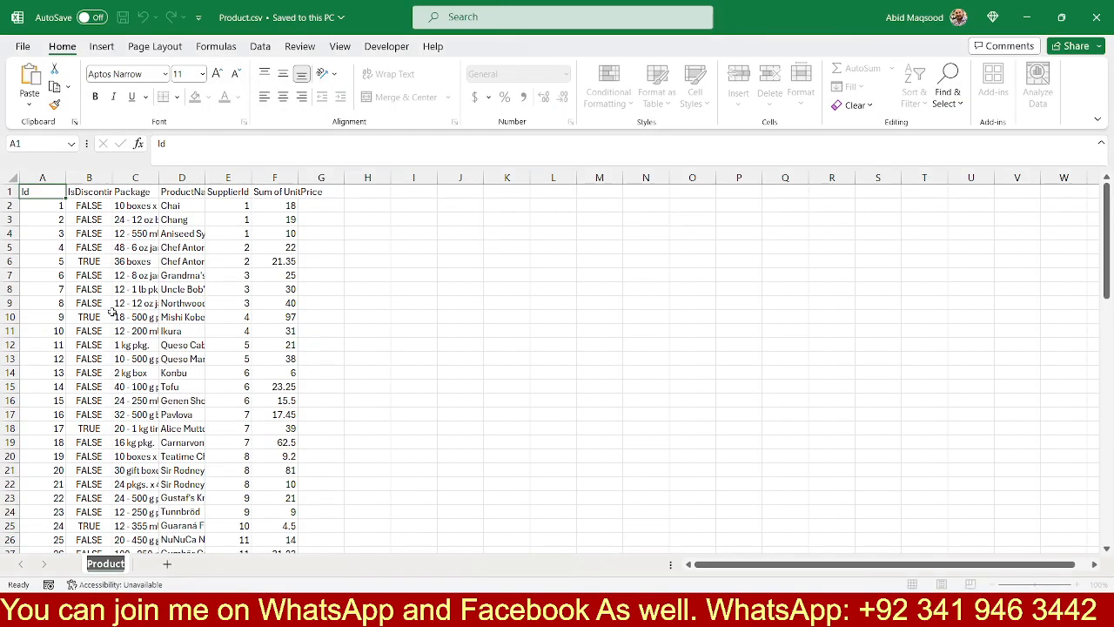
click(277, 261)
drag(31, 192, 300, 549)
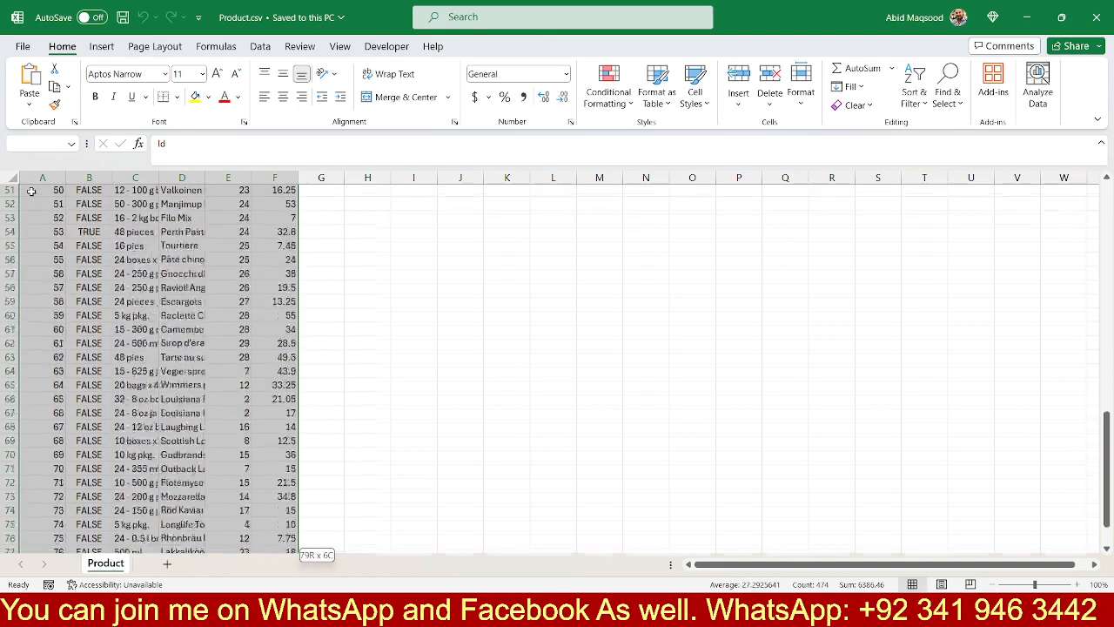
key(ctrl+c)
Switch to the E-Comm Data spreadsheet and paste the copied table into the Product sheet at A1.
key(alt+Tab)
key(ctrl+Up)
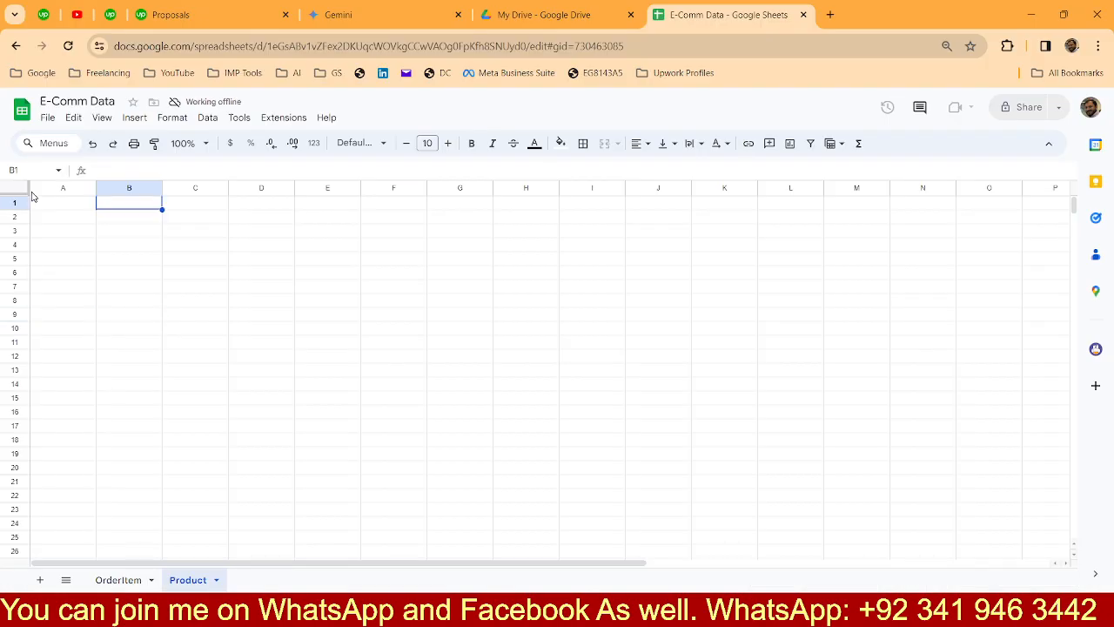
key(Left)
key(ctrl+v)
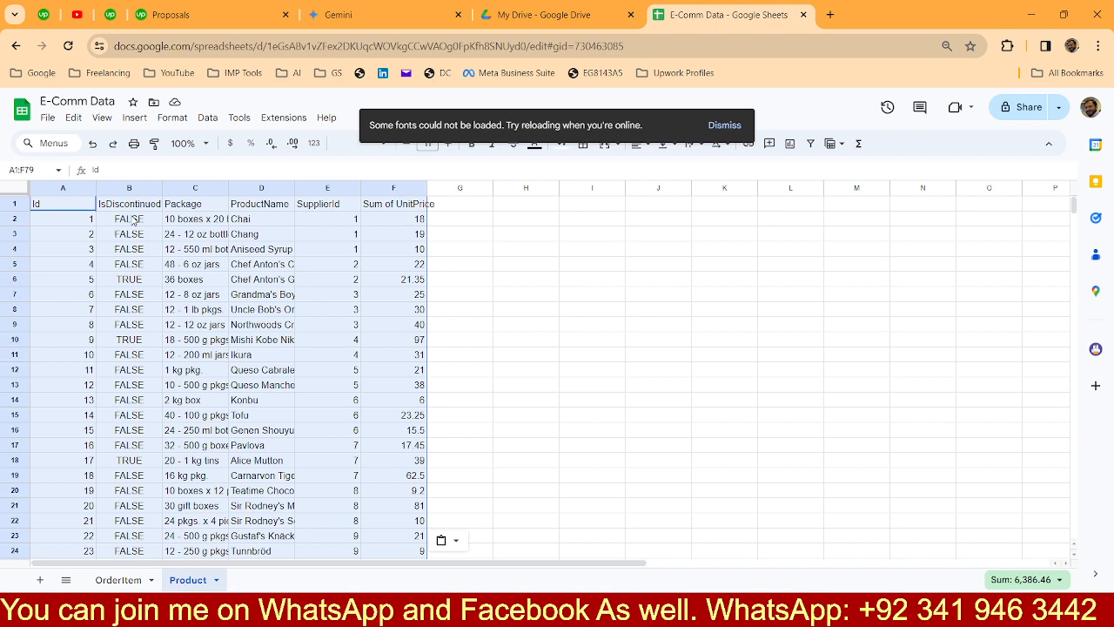
Check the IsDiscontinued column, then auto-fit the widths of all columns in the Product sheet to their contents.
click(130, 208)
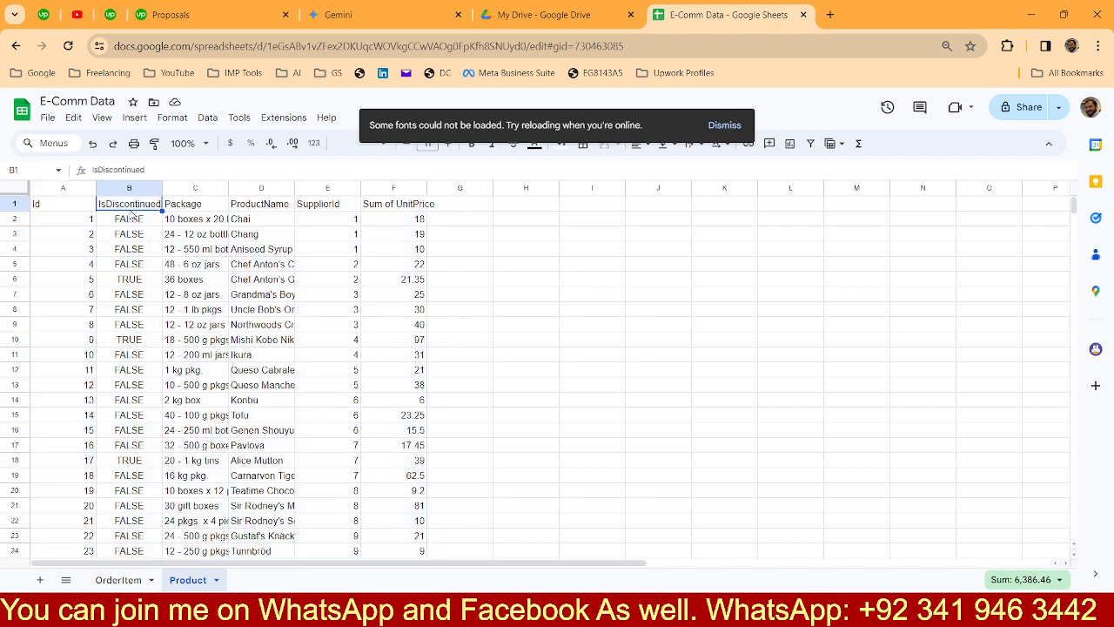
click(128, 345)
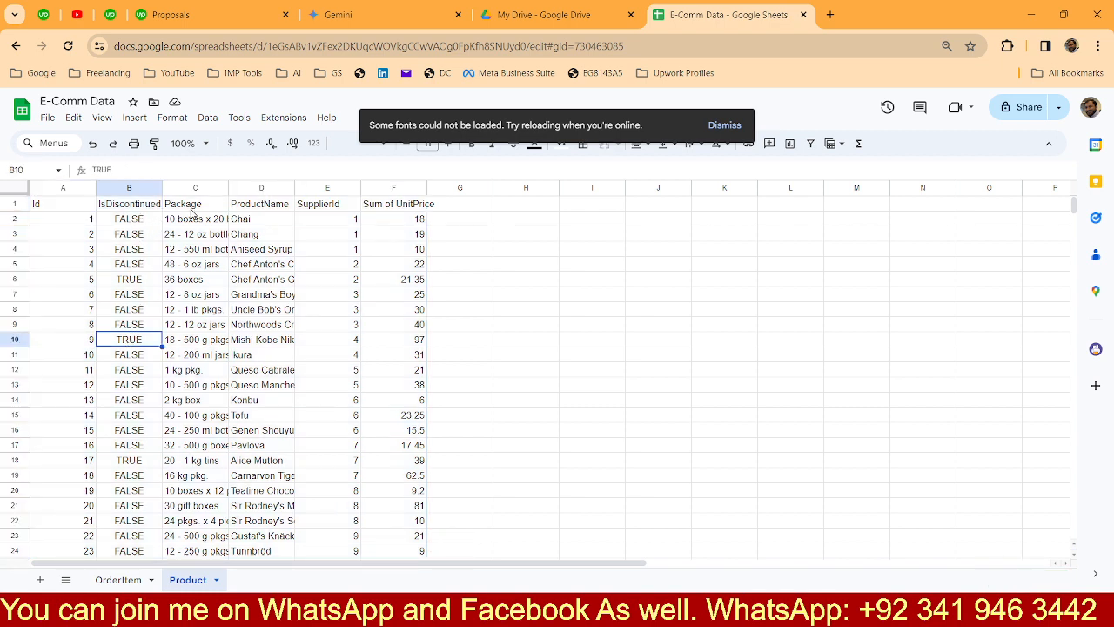
click(15, 187)
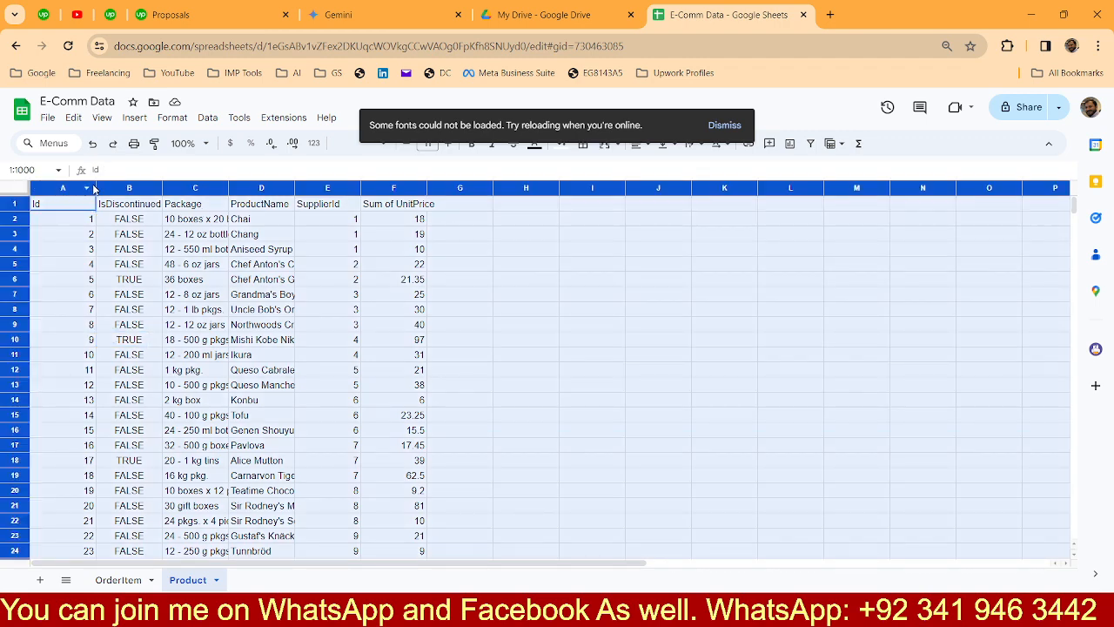
double_click(99, 187)
Review the Package, ProductName, SupplierId and Sum of UnitPrice columns of the Product sheet.
click(150, 224)
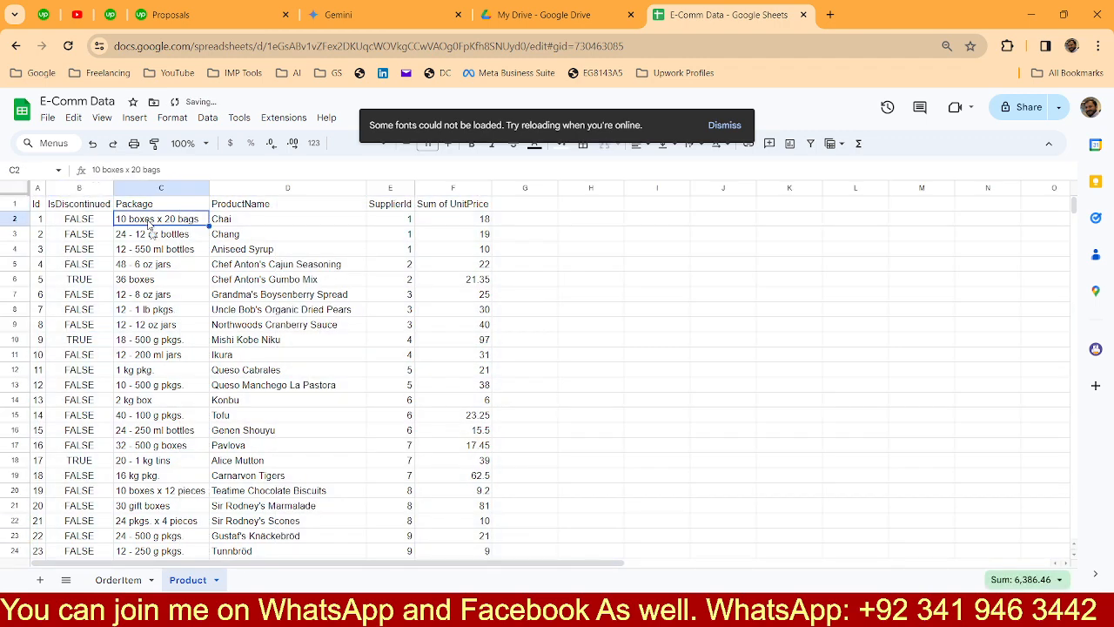
click(253, 220)
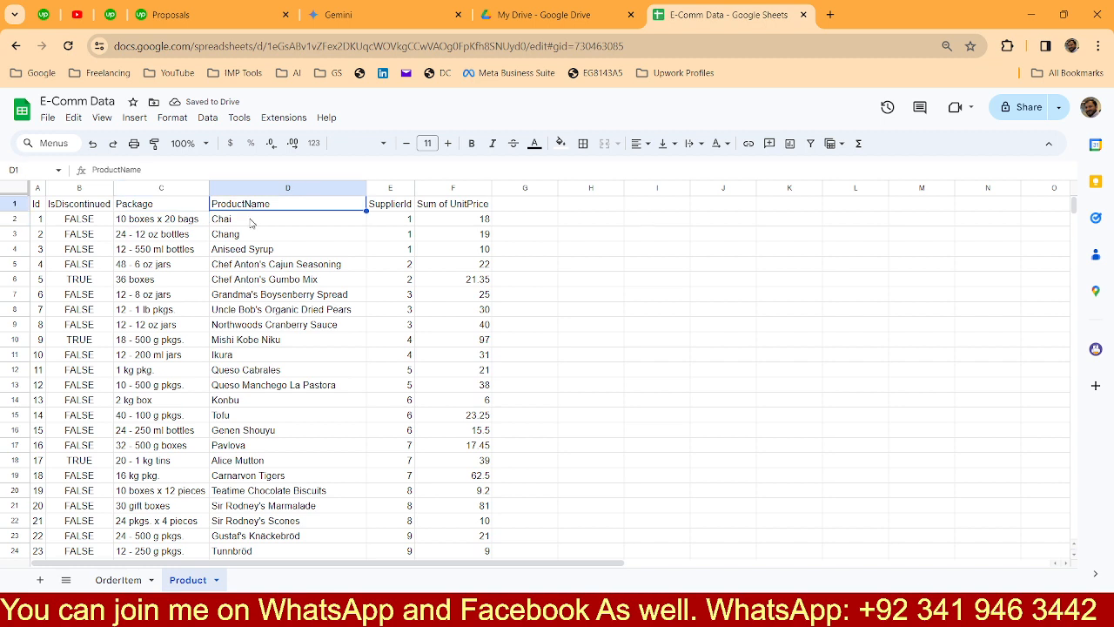
click(251, 235)
click(250, 250)
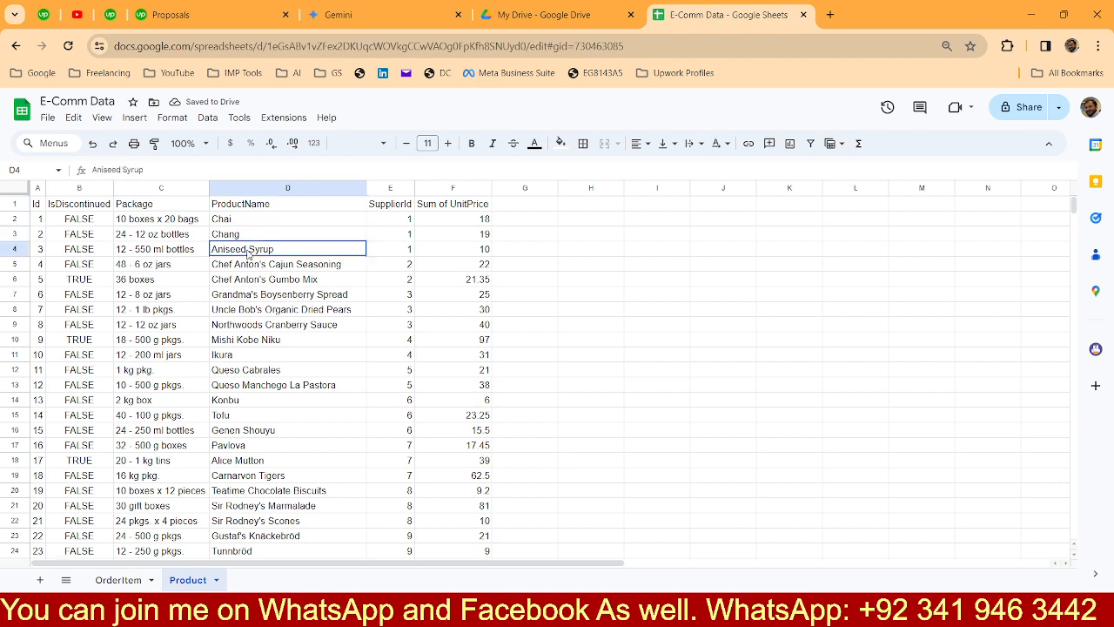
click(388, 209)
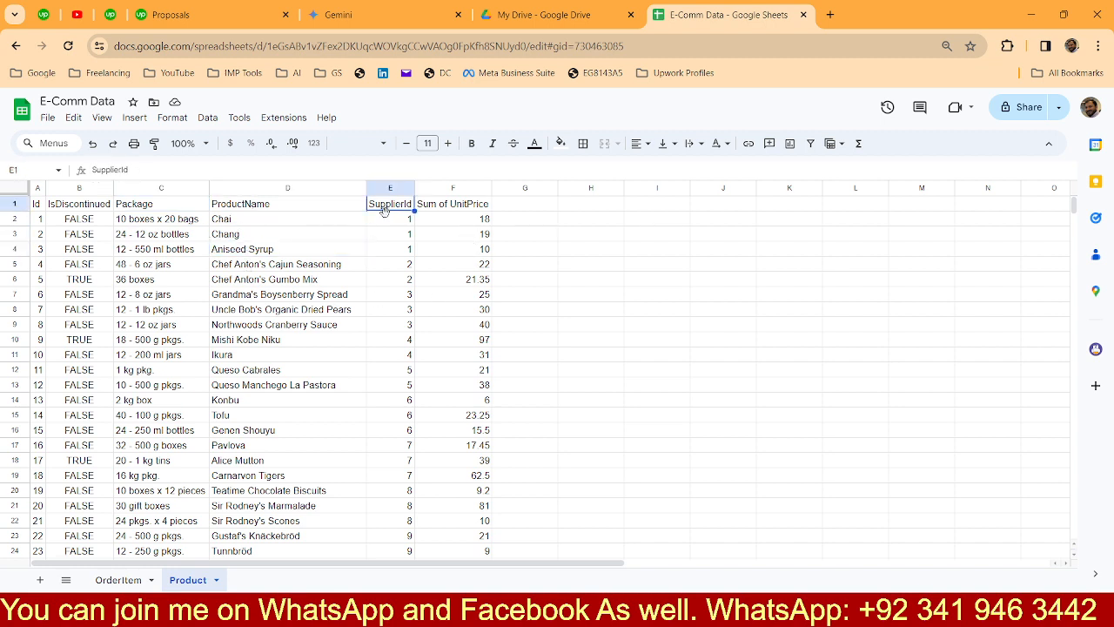
click(448, 210)
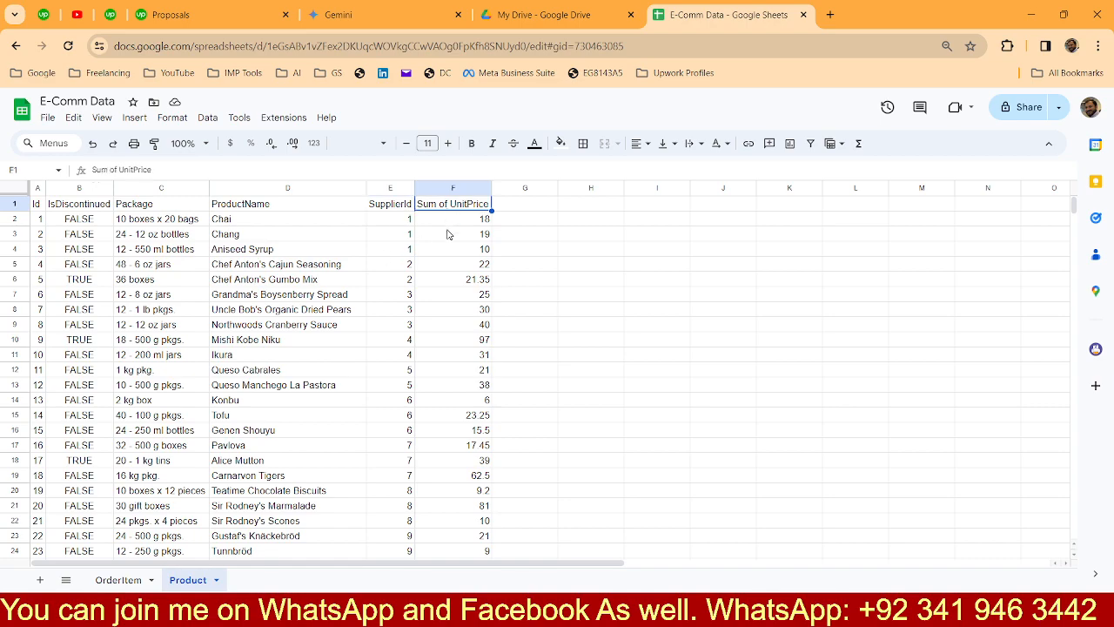
click(480, 224)
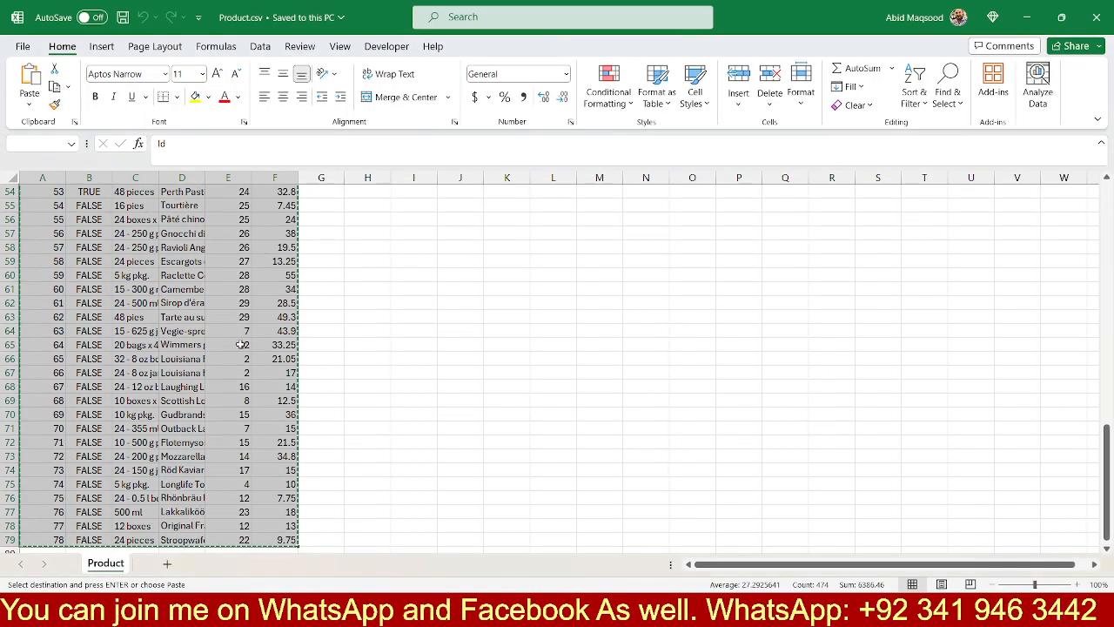
Switch to Product.csv in Excel and close it, discarding the clipboard contents.
key(alt+F4)
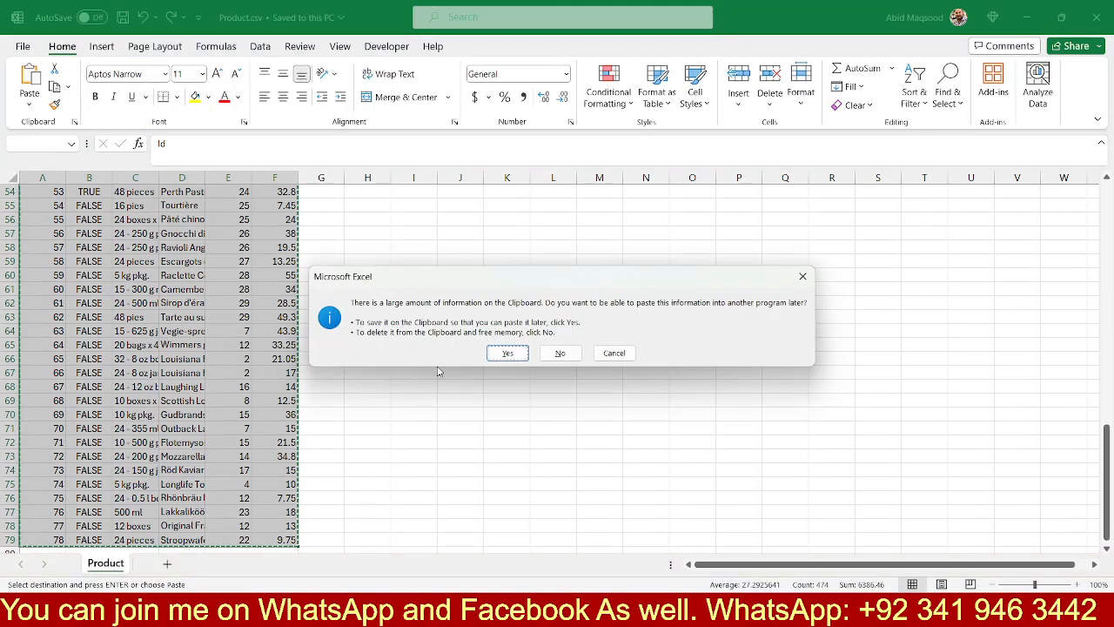
click(560, 353)
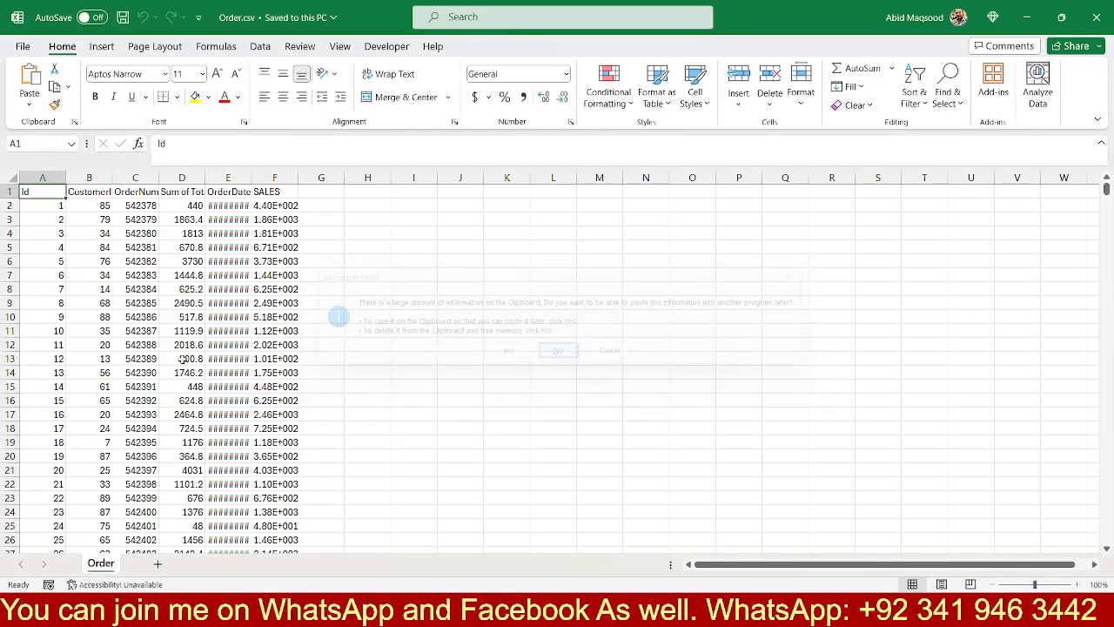
Take the sheet name from Order.csv and add a new sheet named "Order" to the E-Comm Data spreadsheet.
double_click(101, 564)
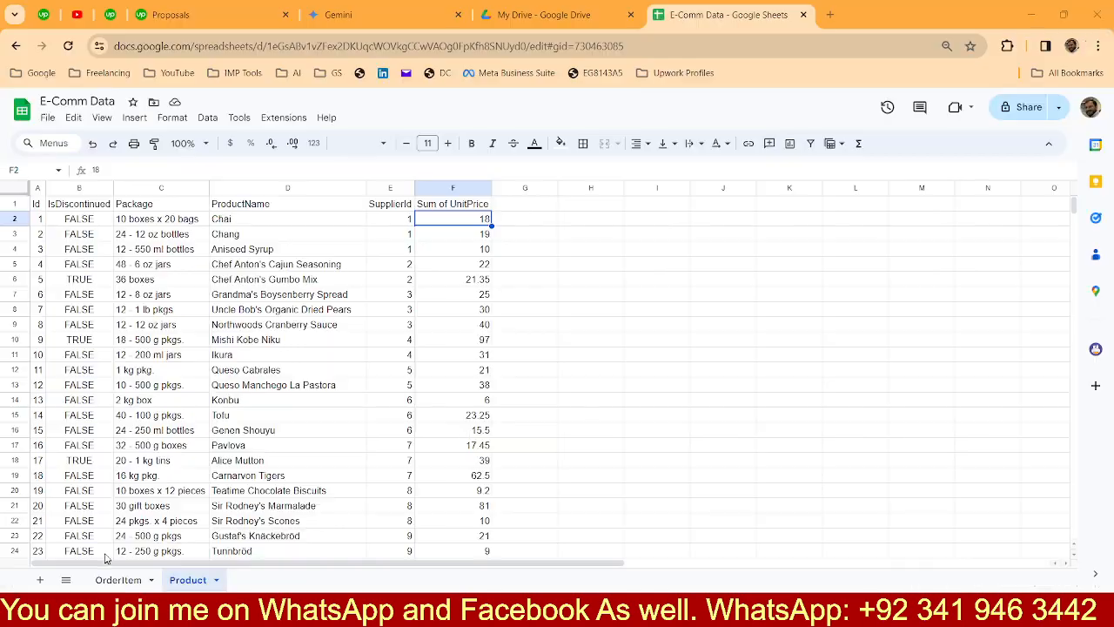
click(40, 580)
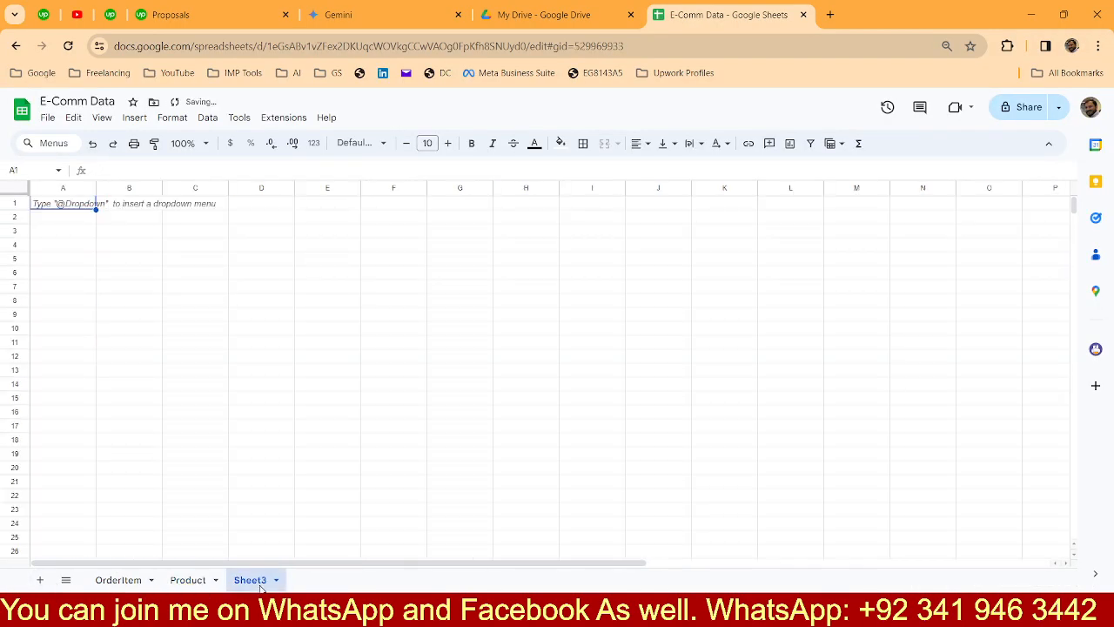
double_click(261, 582)
text(Order)
click(212, 344)
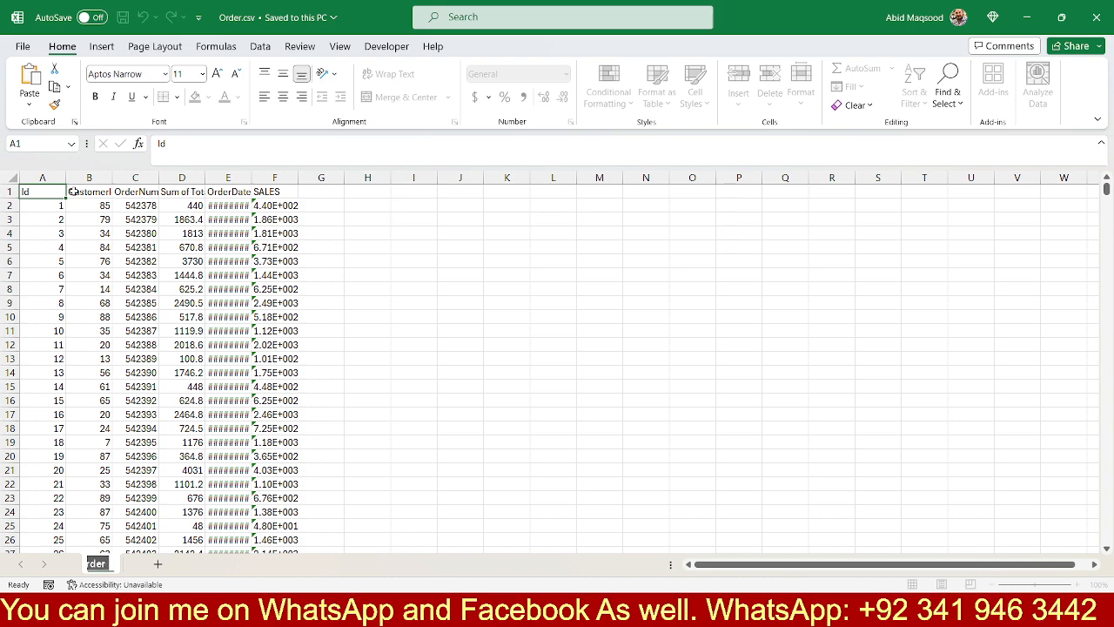
Switch to Order.csv in Excel and copy its whole data table, headers included, starting from A1.
click(139, 315)
click(42, 197)
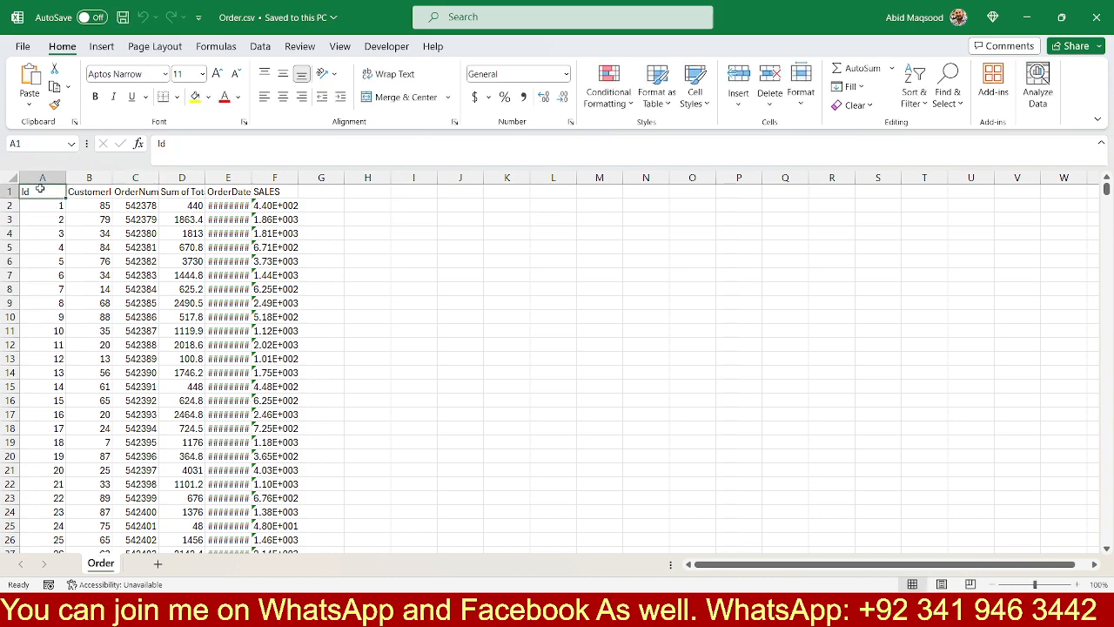
key(ctrl+shift+Right)
key(ctrl+shift+Down)
key(ctrl+c)
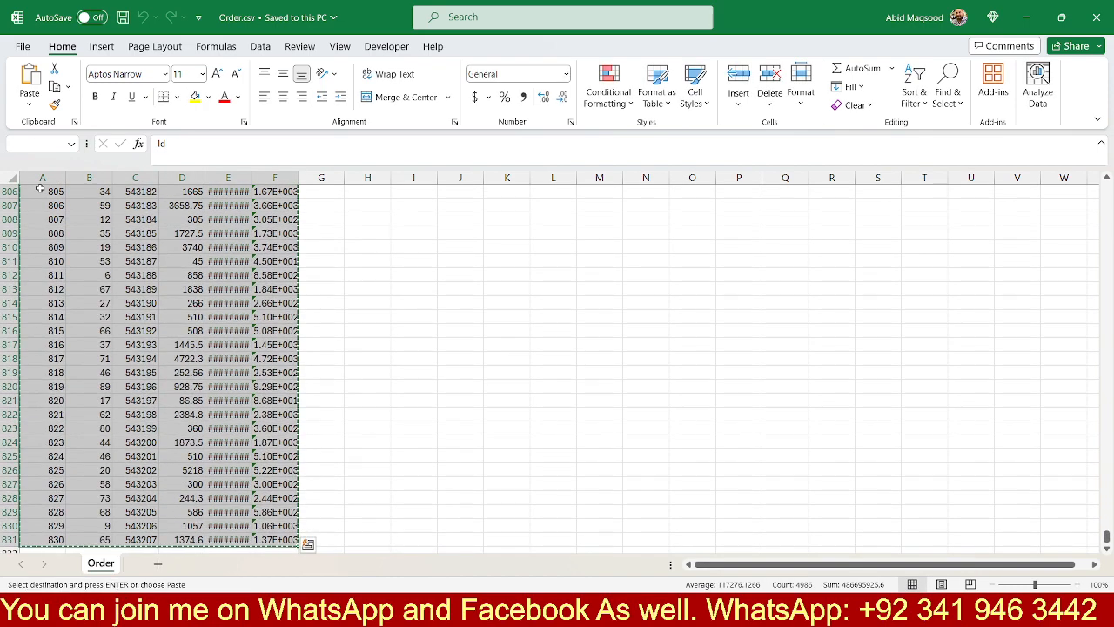
Switch to the E-Comm Data spreadsheet and paste the copied table into the Order sheet at A1.
key(alt+Tab)
click(76, 205)
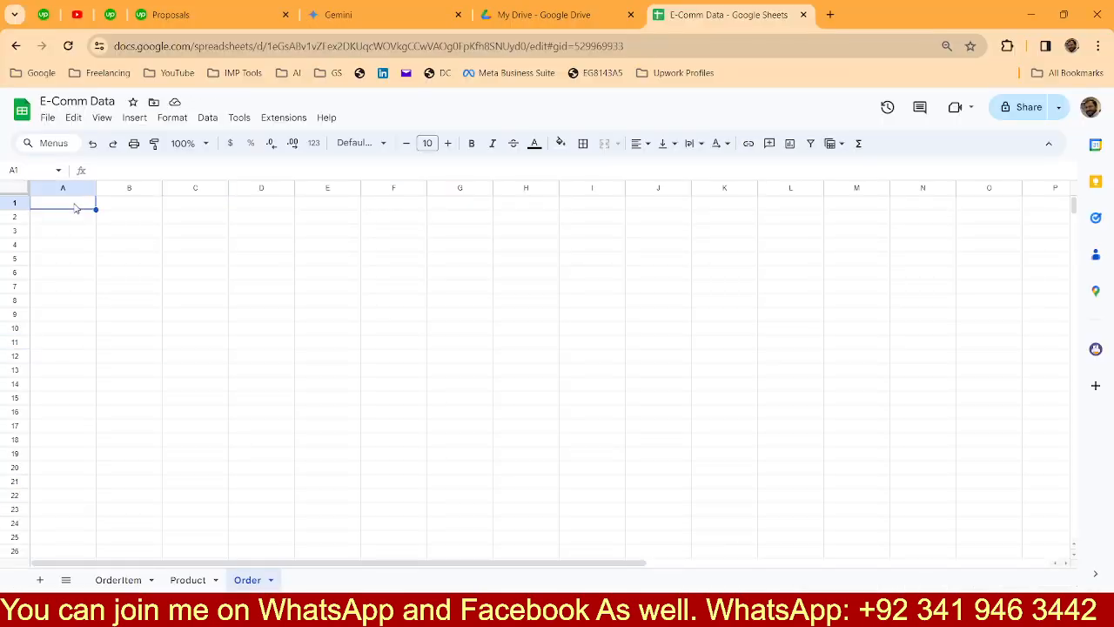
key(ctrl+v)
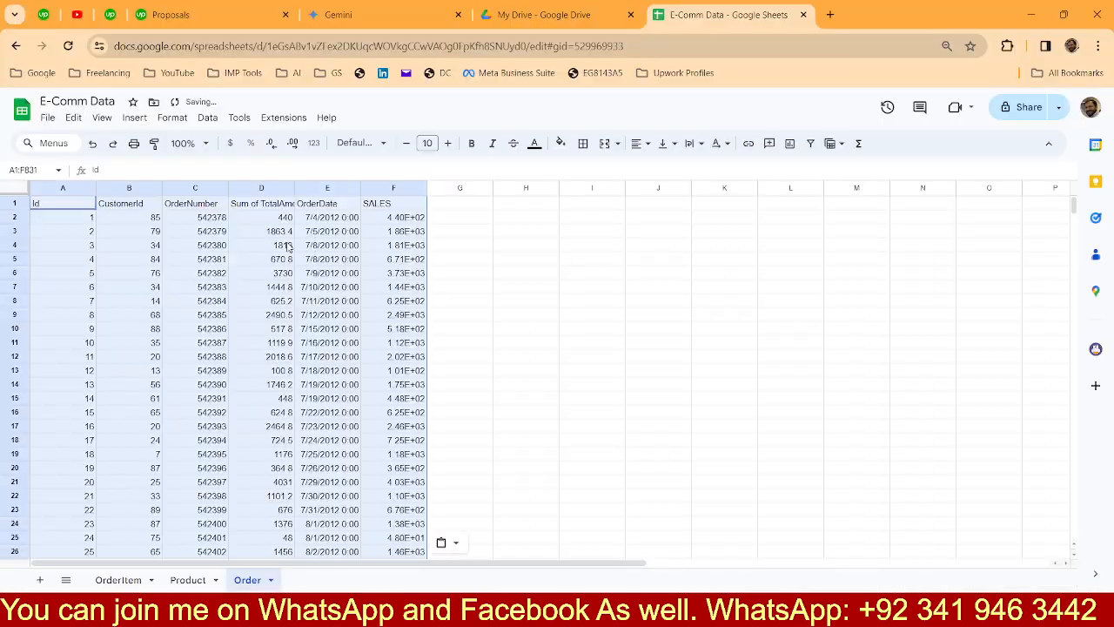
Examine how the values in the SALES column of the Order sheet are formatted.
click(402, 225)
click(403, 247)
key(ctrl+Up)
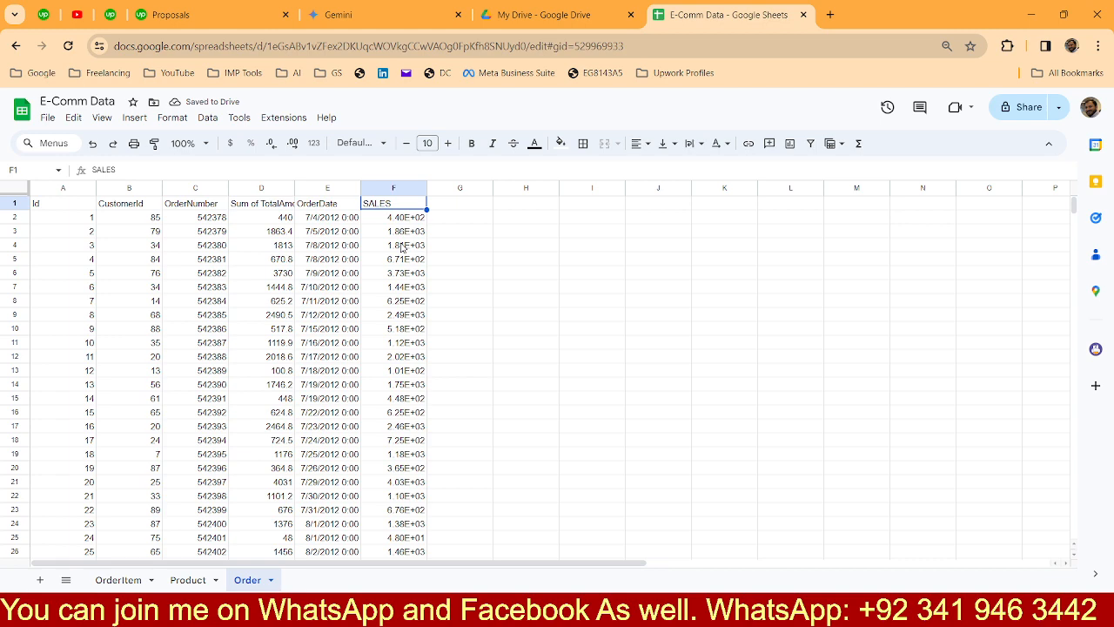
key(Down)
key(Down)
key(Up)
key(Up)
key(Down)
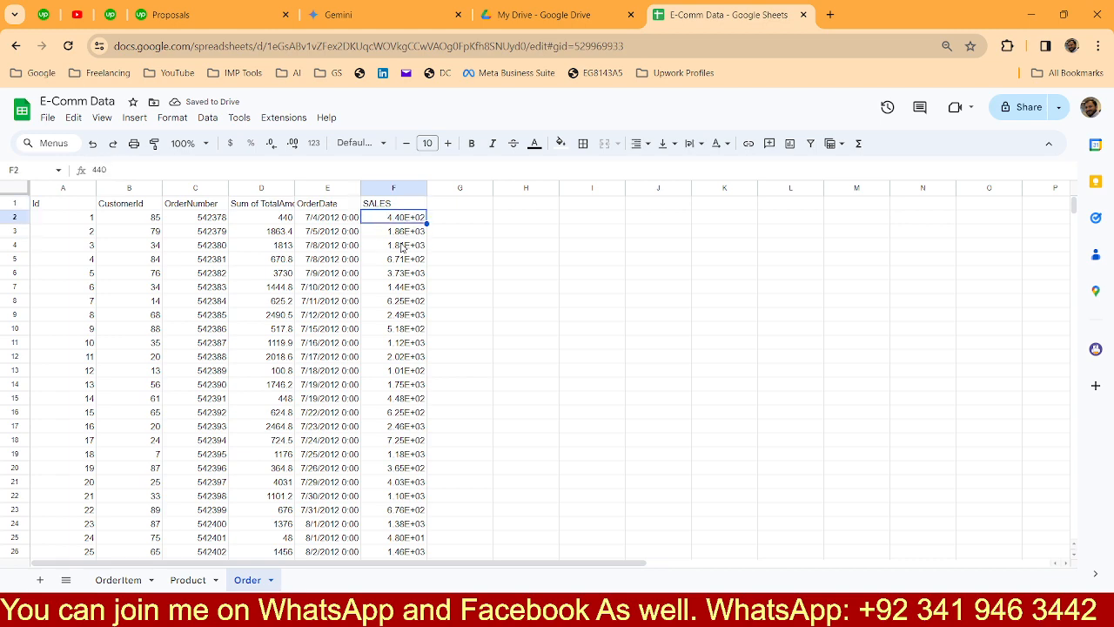
scroll(452, 343, down, 5)
scroll(412, 252, up, 5)
Apply the Number format to the whole SALES column in the Order sheet and check the values down the column.
click(393, 187)
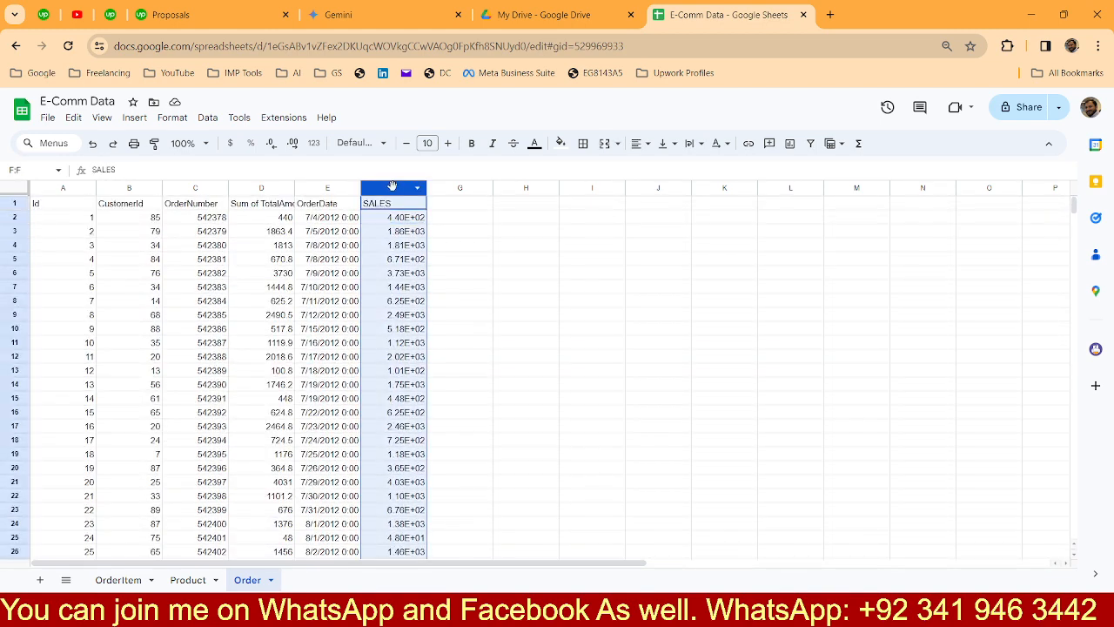
click(185, 123)
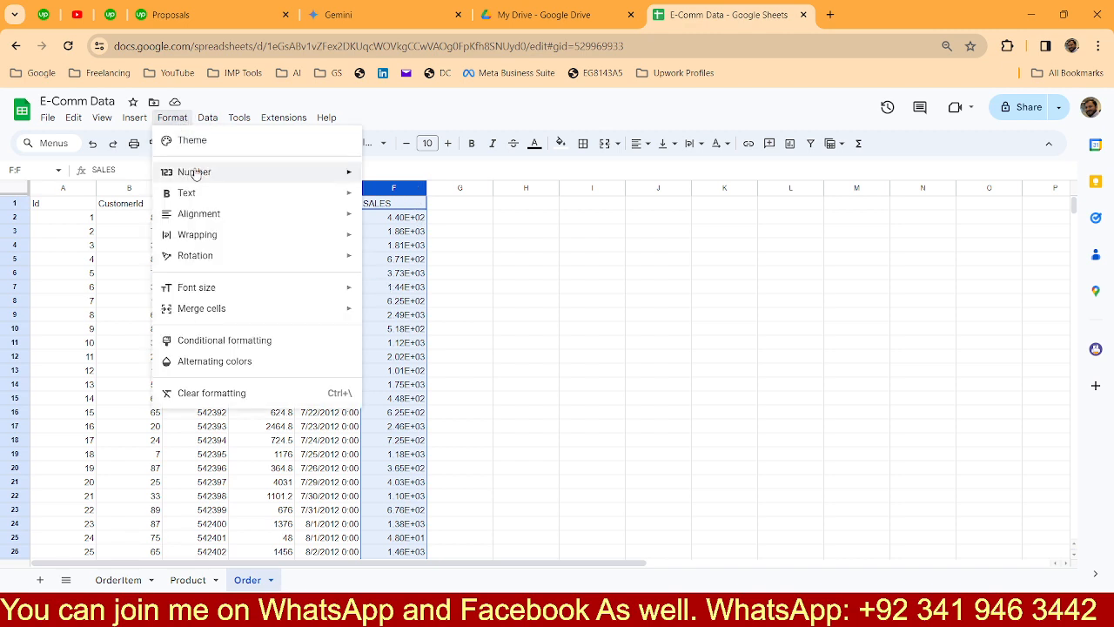
mouse_move(196, 172)
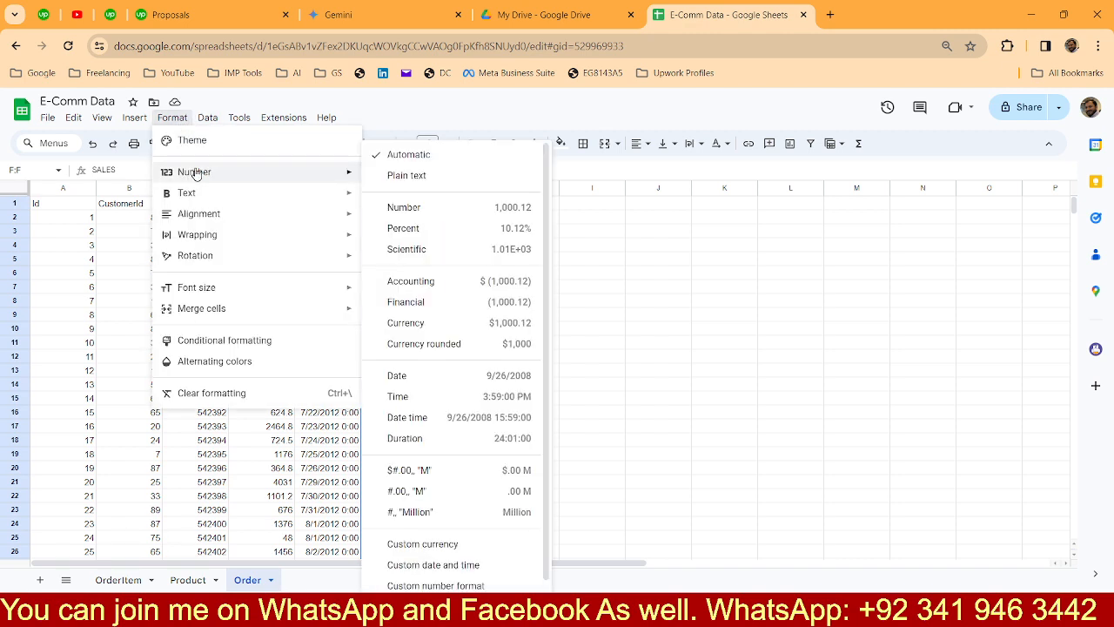
click(485, 207)
scroll(405, 236, down, 12)
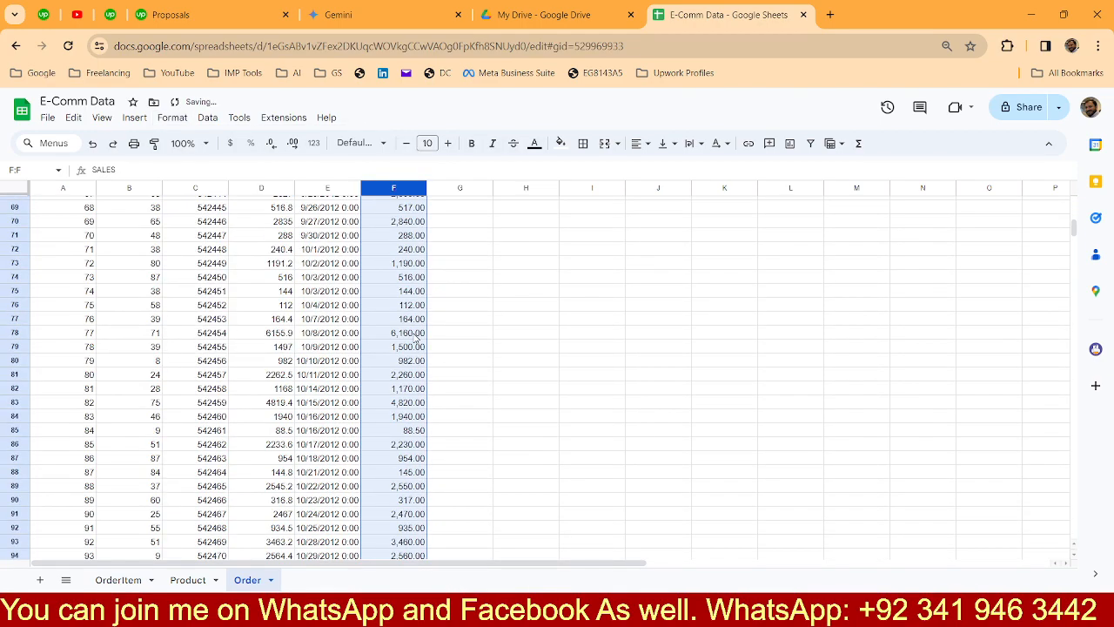
scroll(415, 336, up, 12)
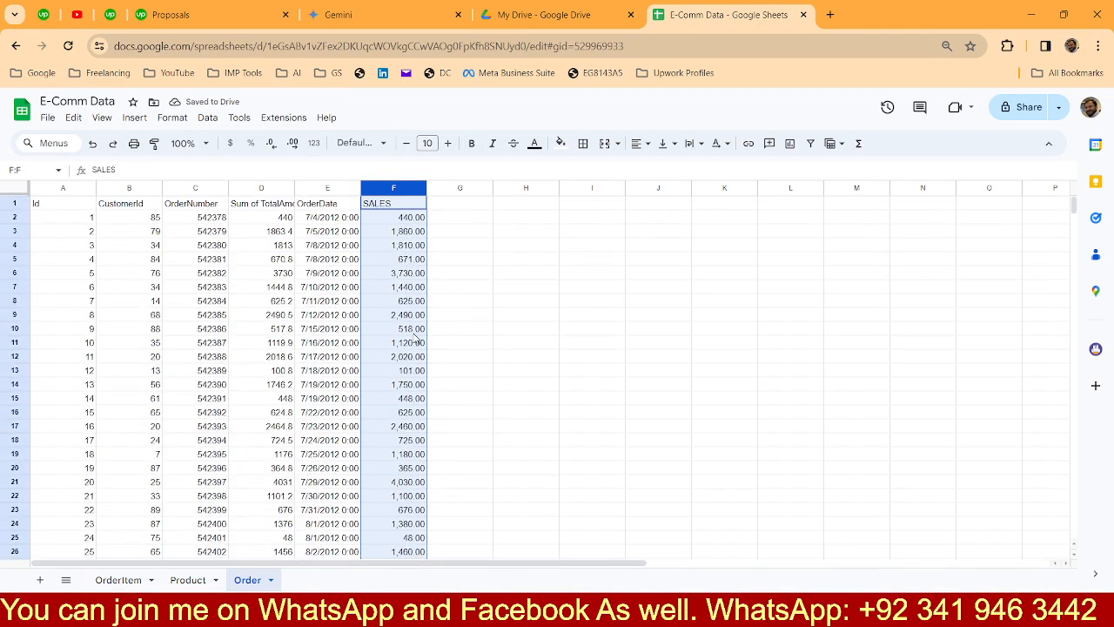
Fit all column widths in the Order sheet to their contents.
click(11, 193)
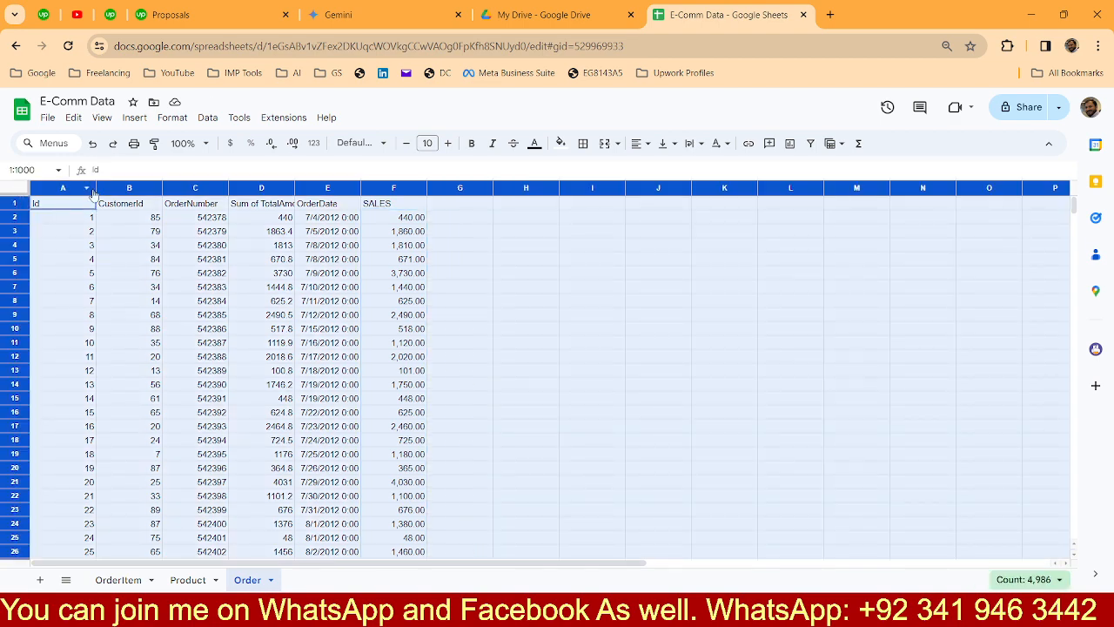
double_click(162, 190)
click(344, 259)
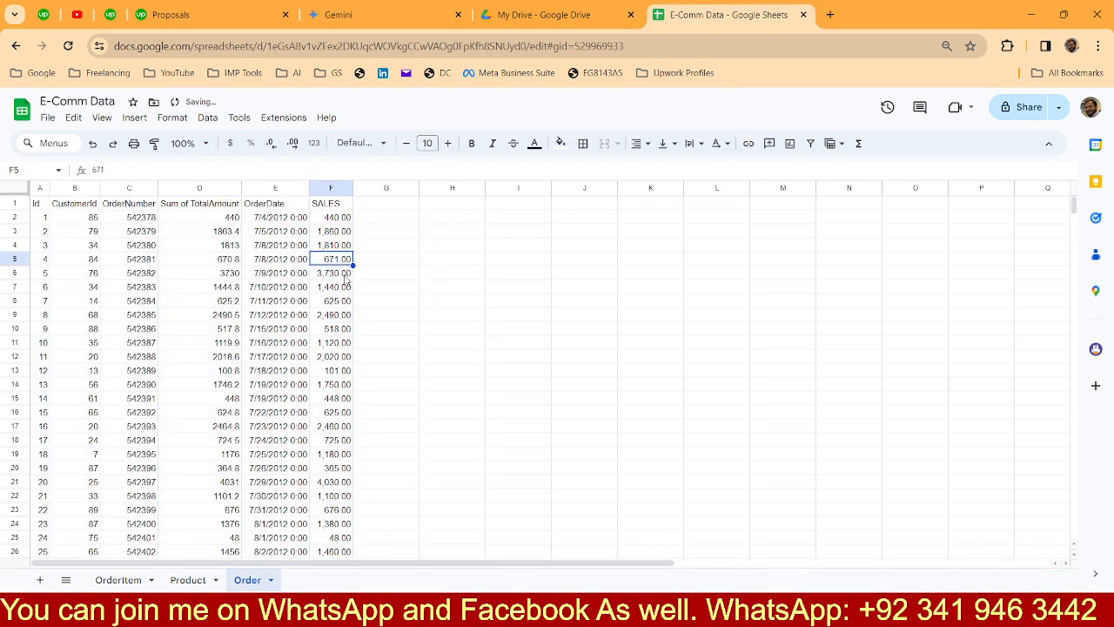
Switch to Excel and close Order.csv without keeping the copied data on the clipboard.
key(alt+Tab)
key(alt+F4)
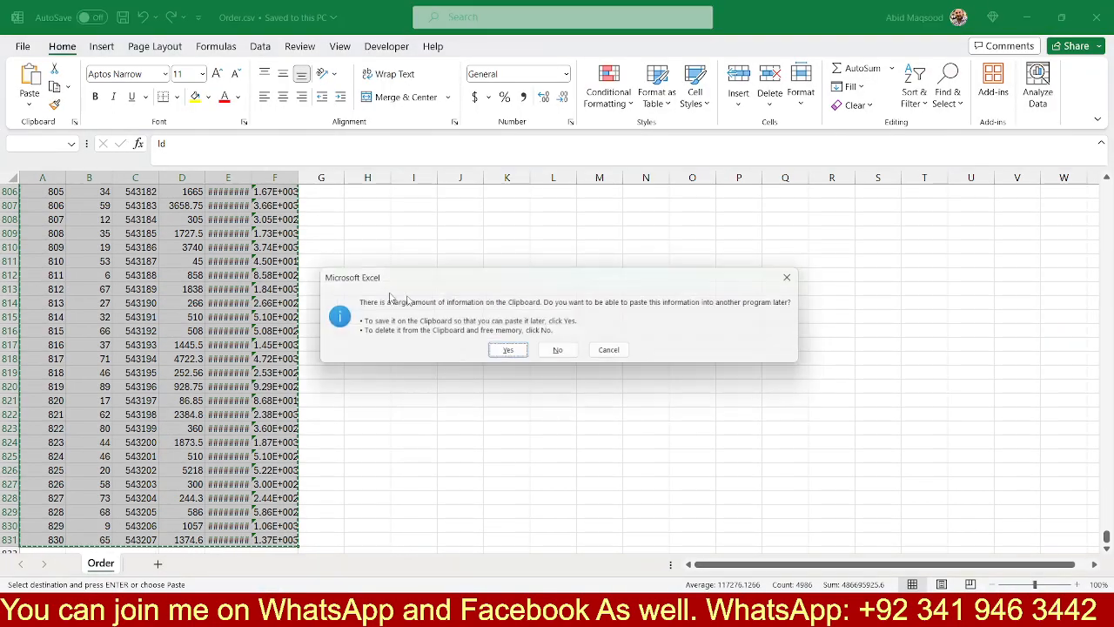
click(557, 349)
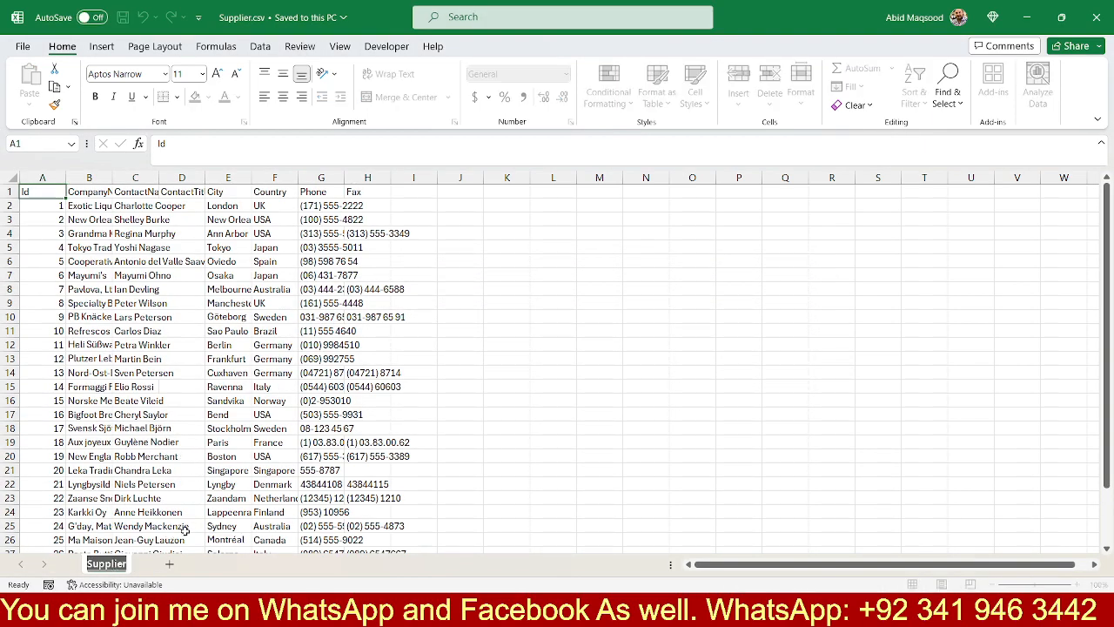
Switch to the E-Comm Data spreadsheet and add a new sheet named Supplier.
key(alt+Tab)
click(39, 579)
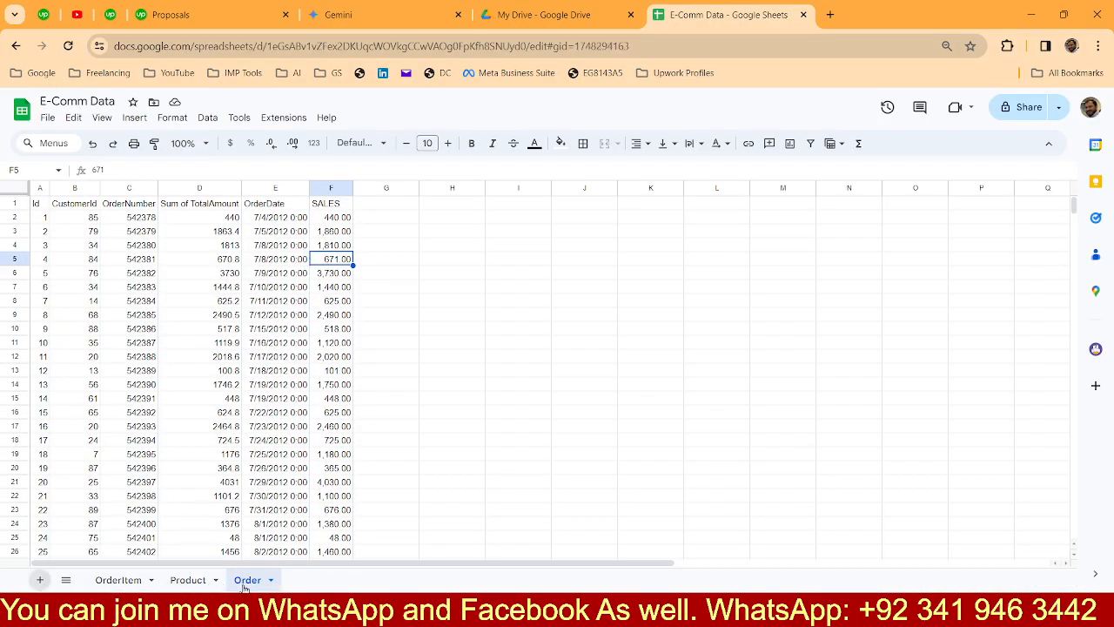
double_click(304, 580)
text(Supplier)
click(131, 347)
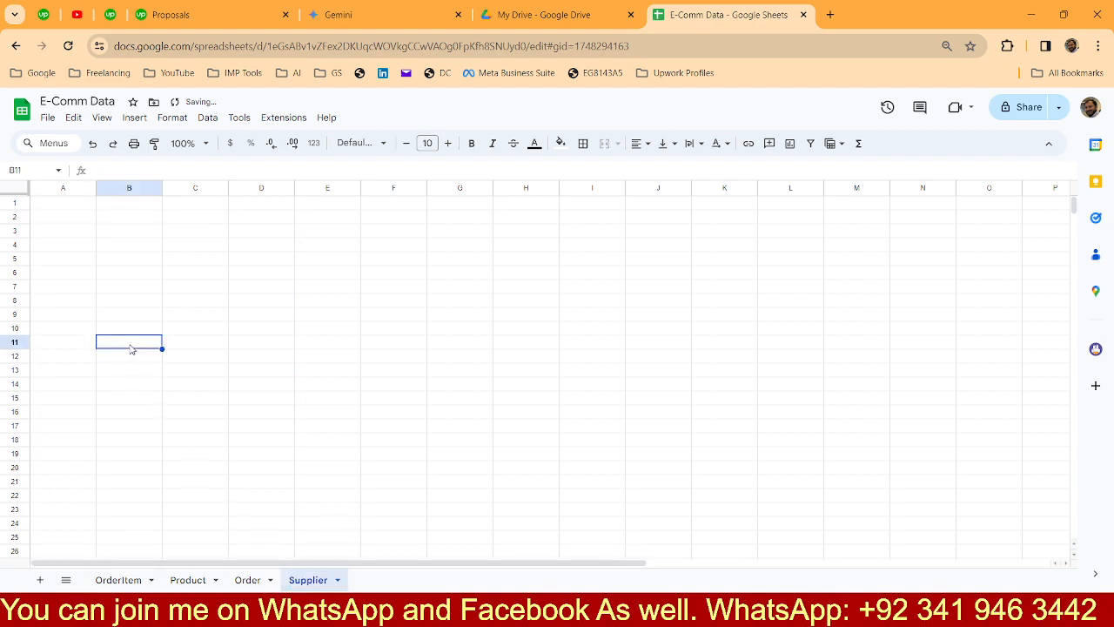
Switch to Supplier.csv in Excel and copy its whole data table, headers included, starting from A1.
key(alt+Tab)
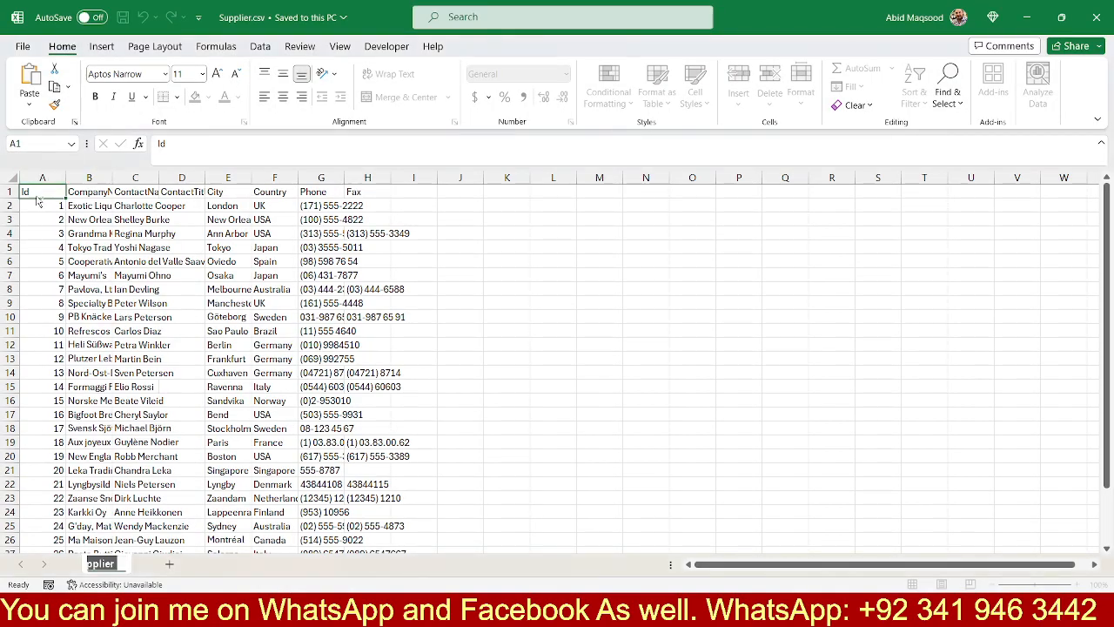
click(259, 372)
drag(35, 193, 394, 552)
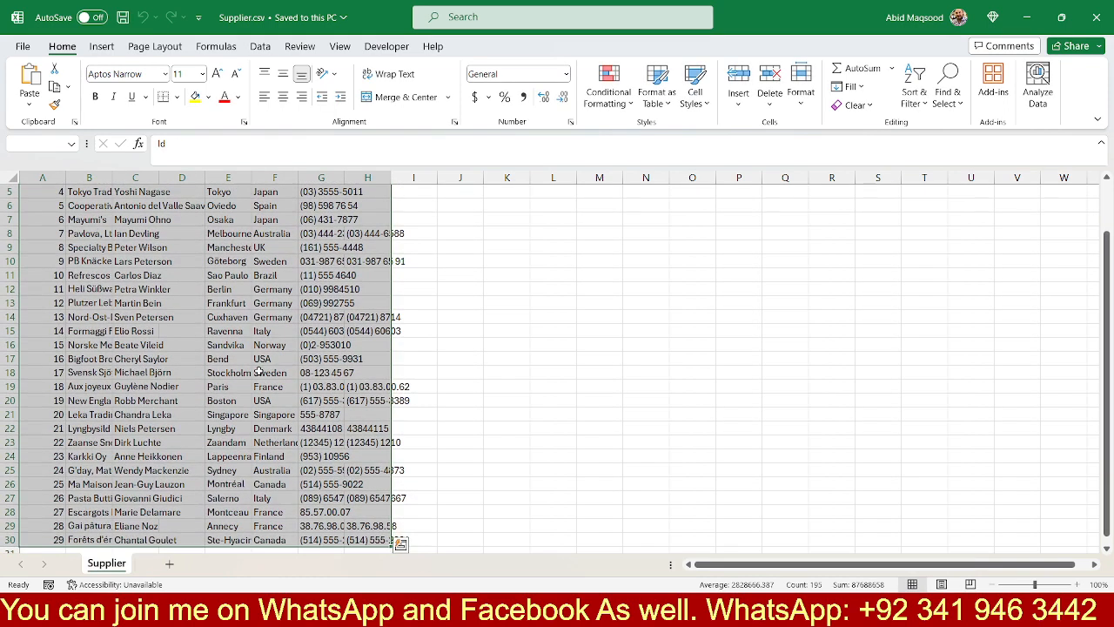
key(ctrl+c)
Switch to E-Comm Data, paste the copied table into the Supplier sheet at A1 and fit all column widths to their contents.
key(alt+Tab)
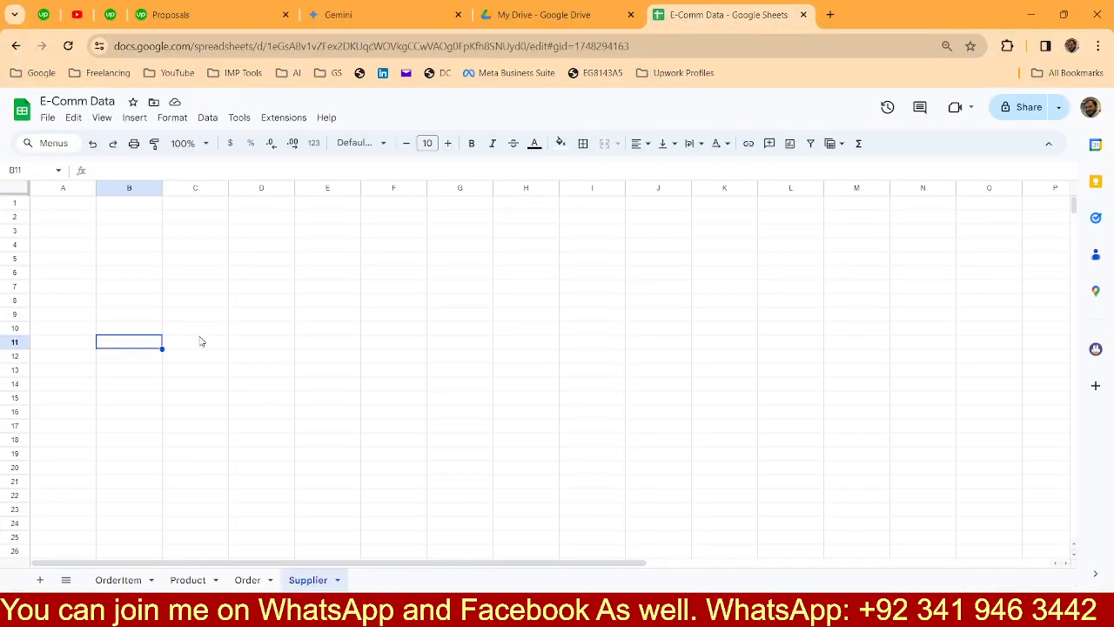
key(ctrl+Home)
key(ctrl+v)
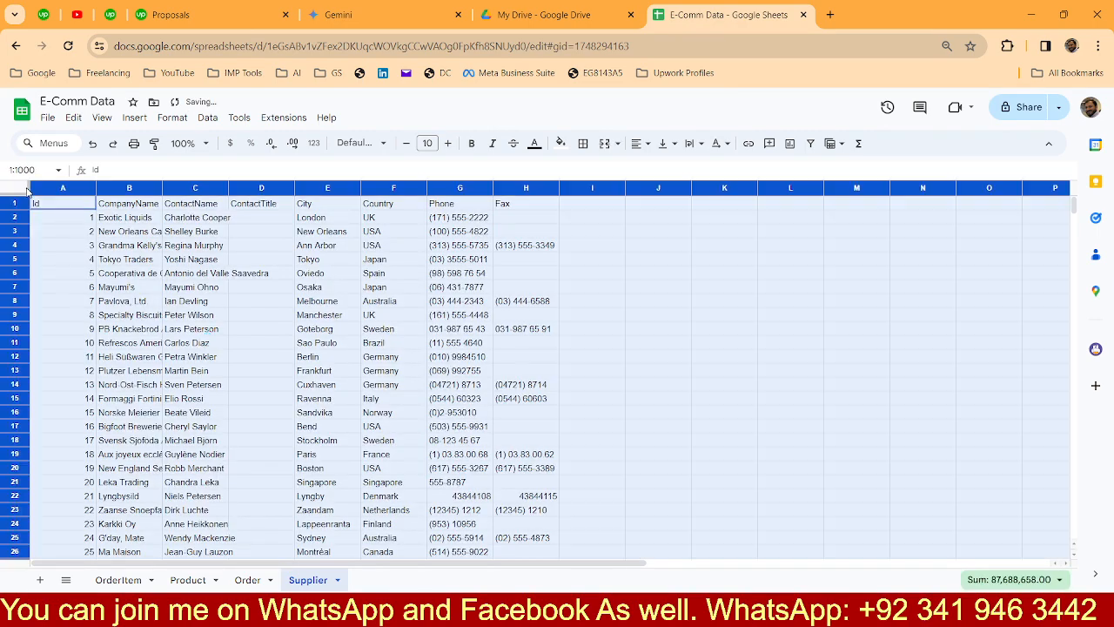
click(24, 188)
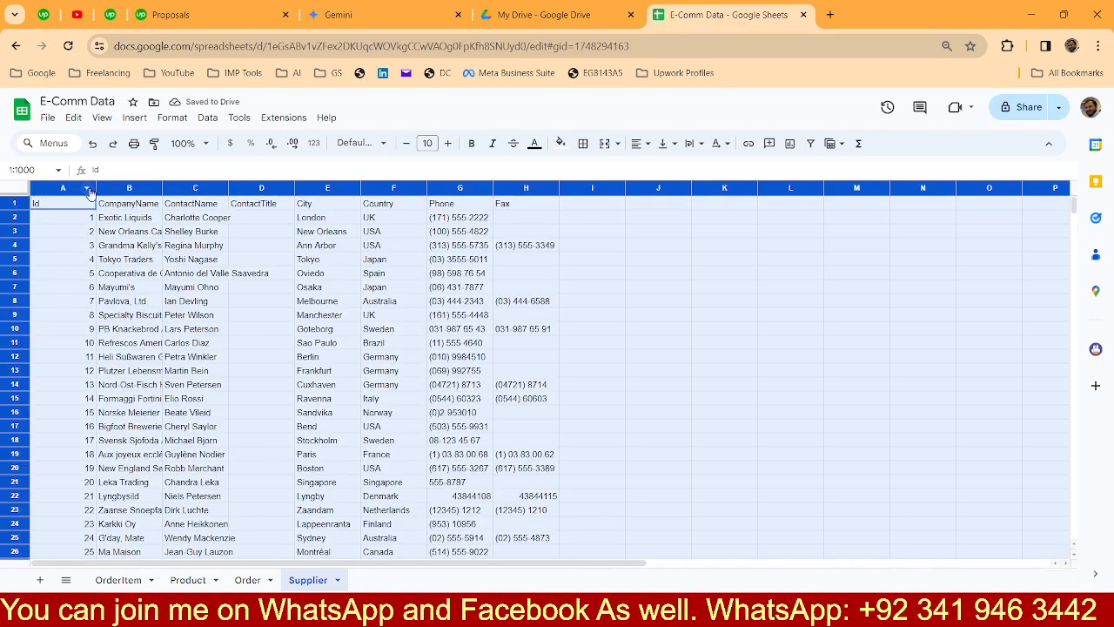
double_click(93, 188)
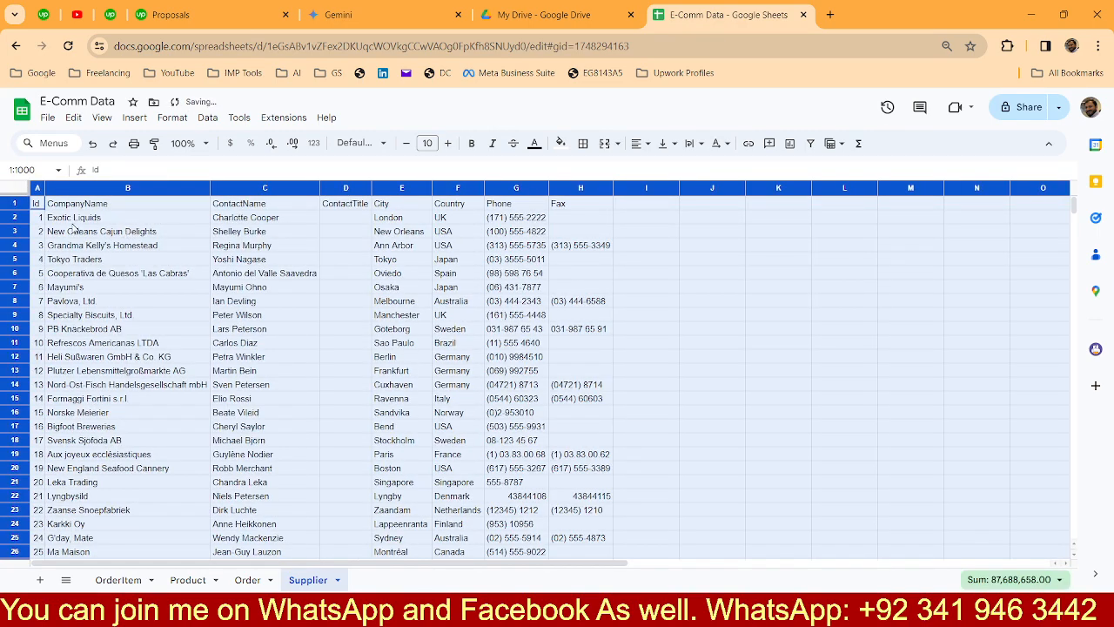
Review the column headers of the Supplier sheet one by one, from Id through Fax.
click(36, 188)
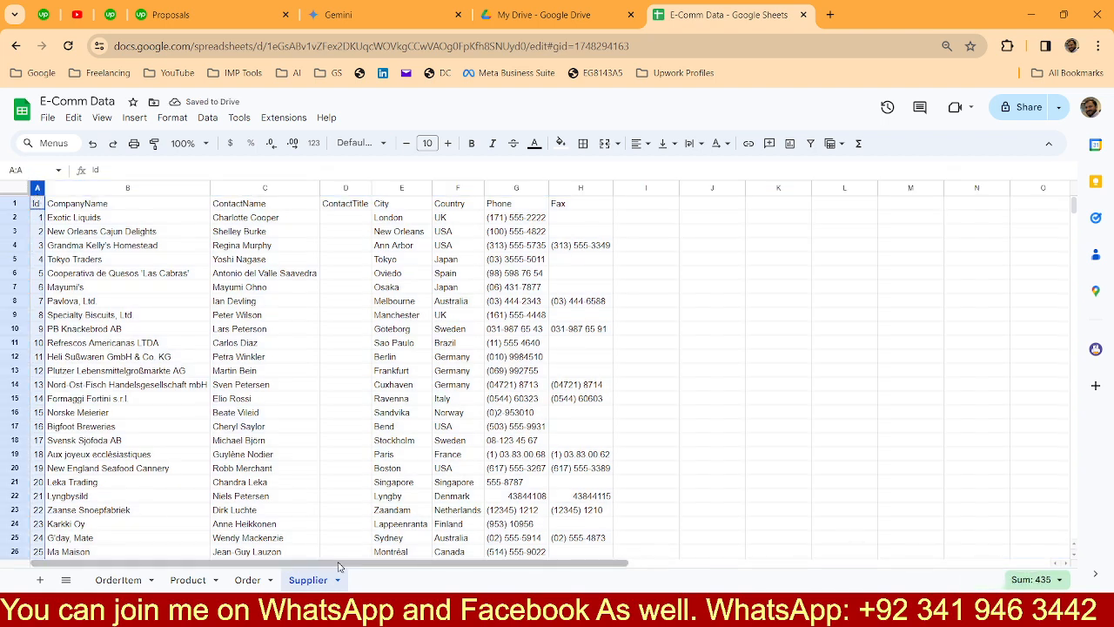
click(159, 210)
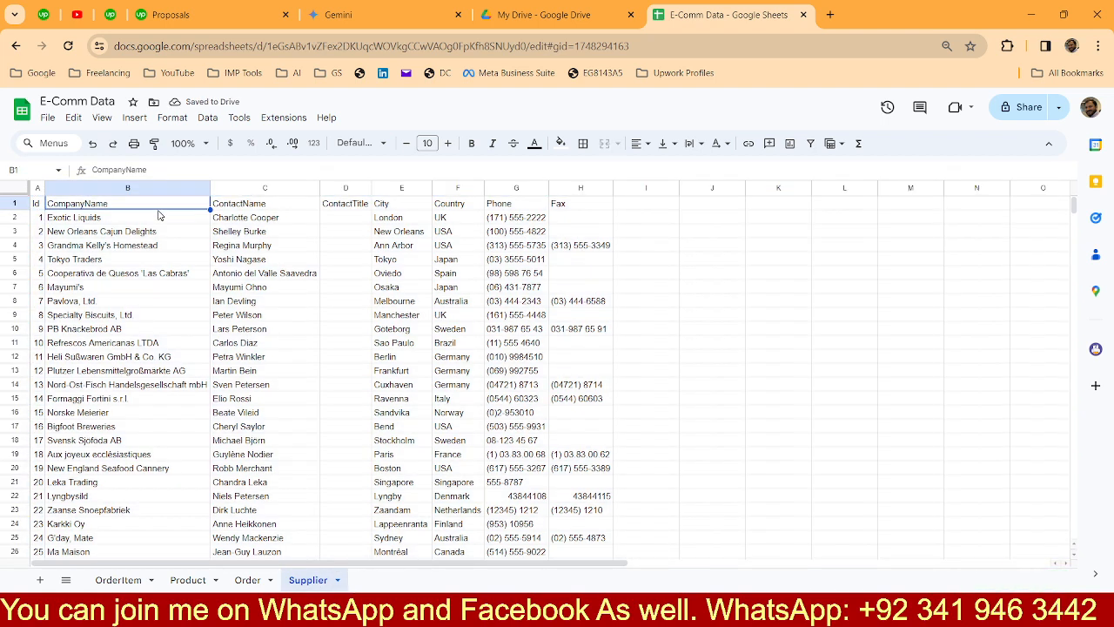
click(280, 206)
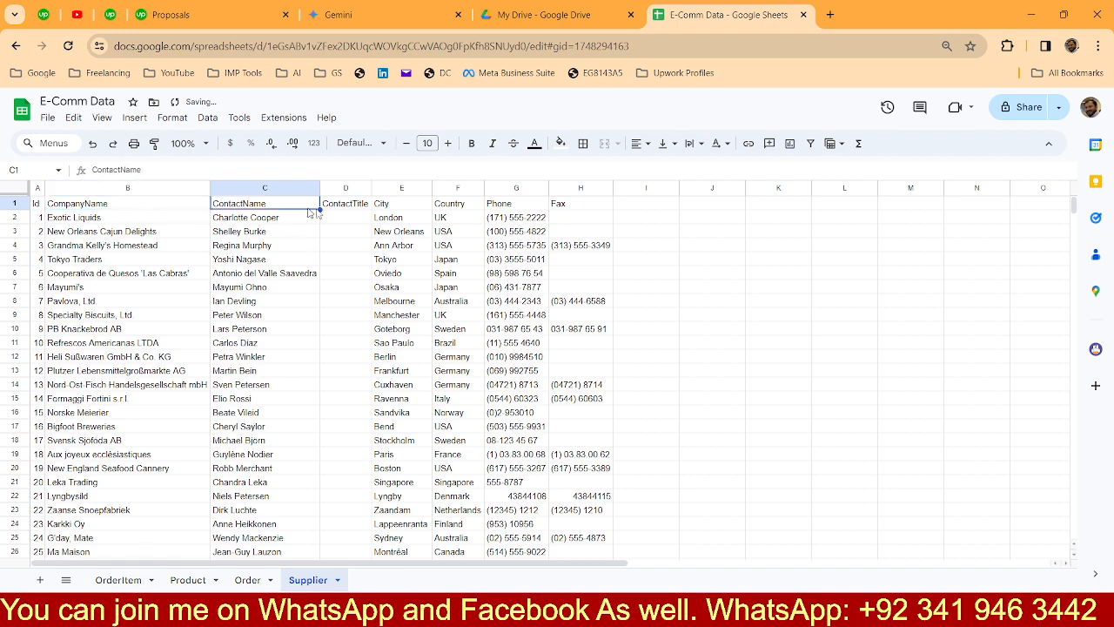
click(344, 209)
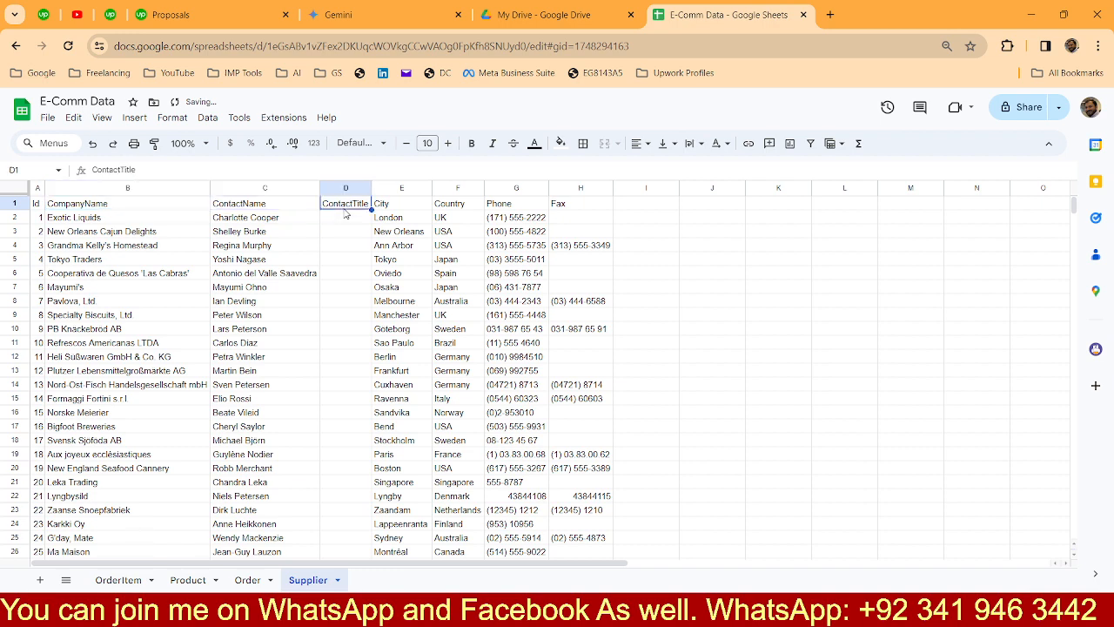
click(409, 209)
click(466, 209)
click(497, 209)
click(590, 209)
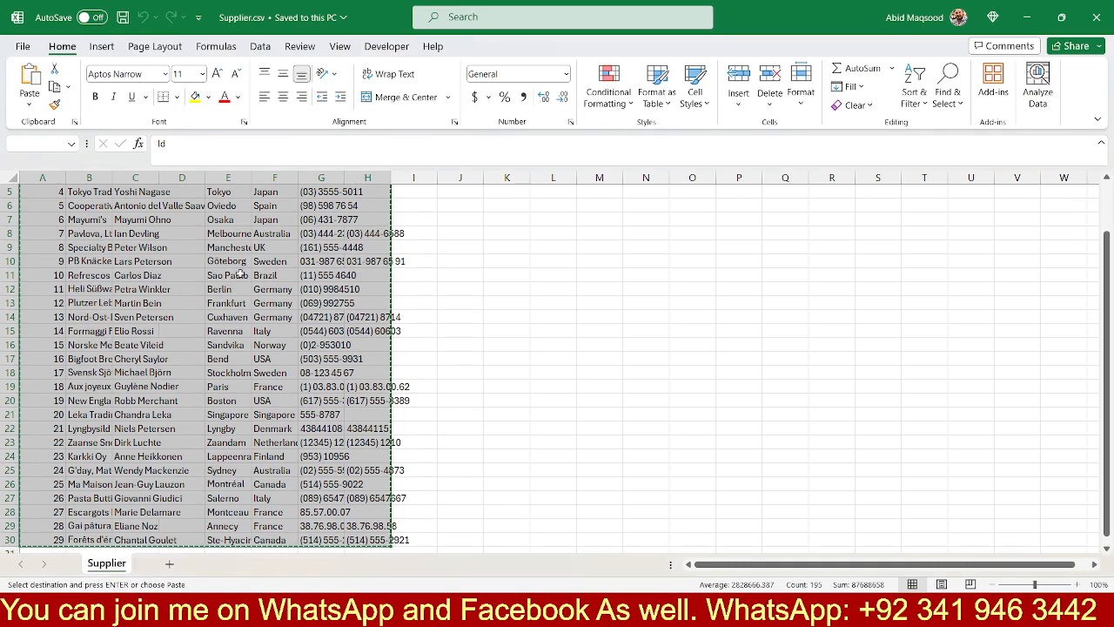
Close Supplier.csv in Excel without keeping the copied data on the clipboard.
key(alt+F4)
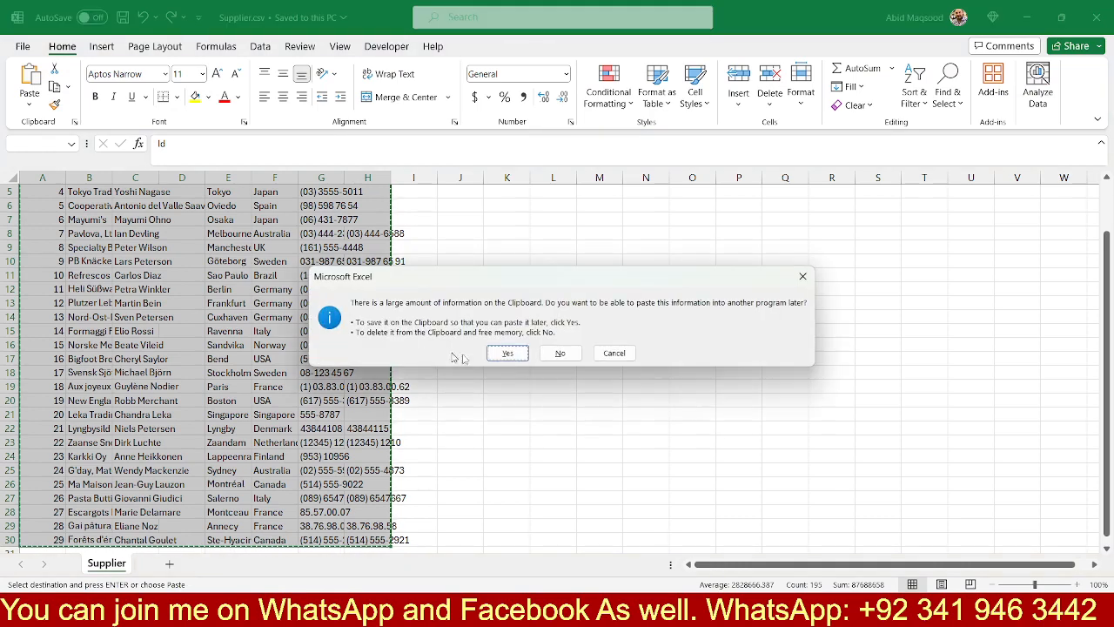
click(560, 353)
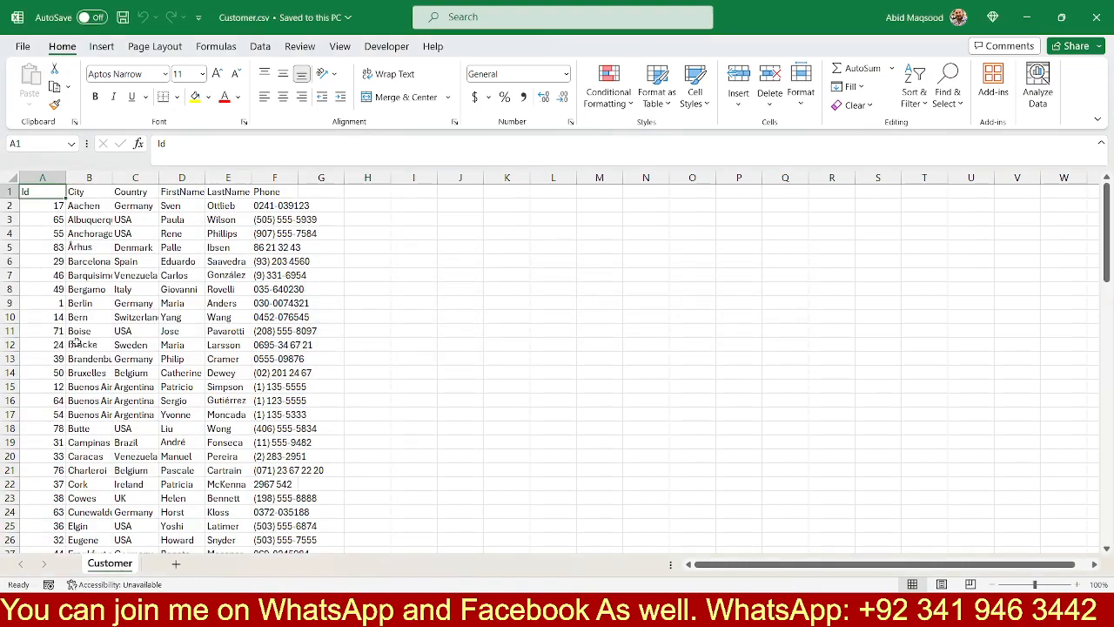
Switch to the E-Comm Data spreadsheet and add a new sheet named Customer.
key(alt+Tab)
click(39, 580)
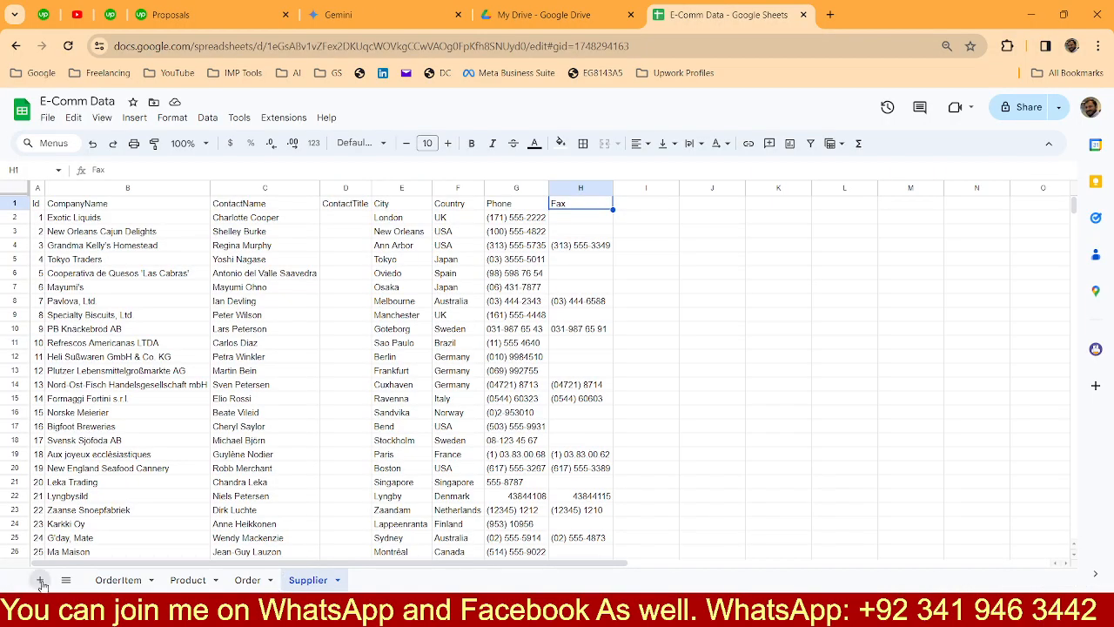
double_click(371, 580)
text(Cust)
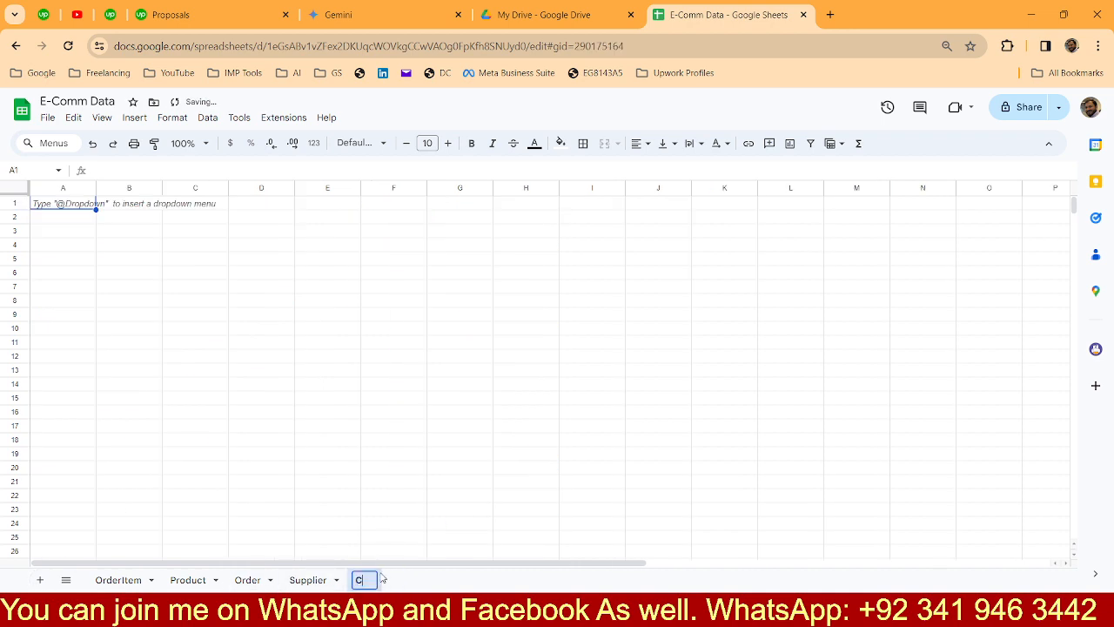
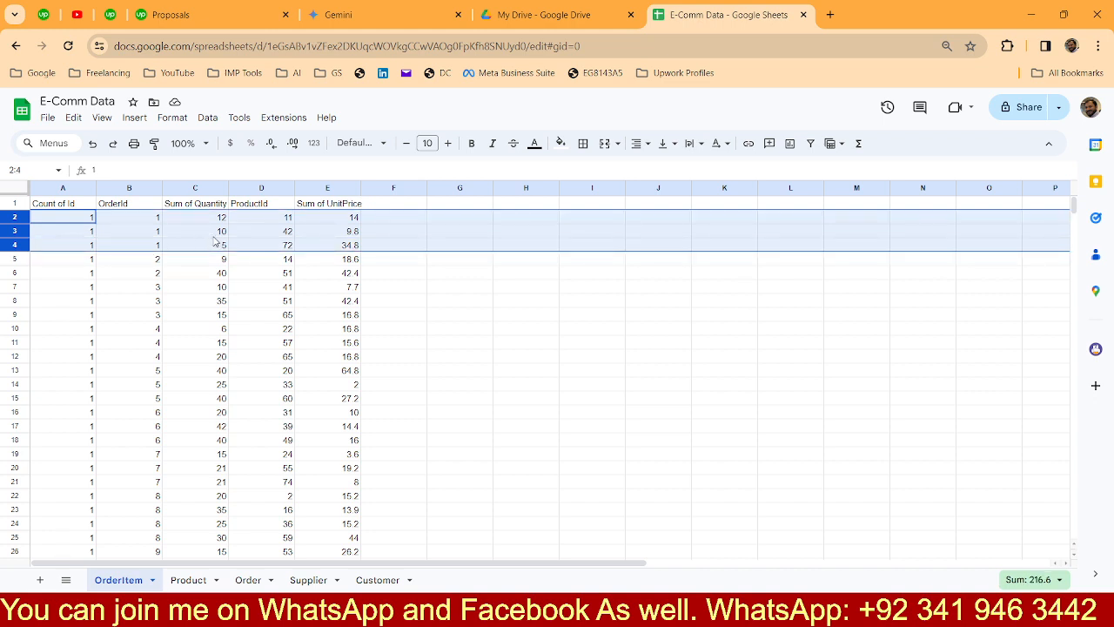
Examine the ProductId values in rows 2 to 4 of the OrderItem sheet.
click(274, 223)
click(271, 245)
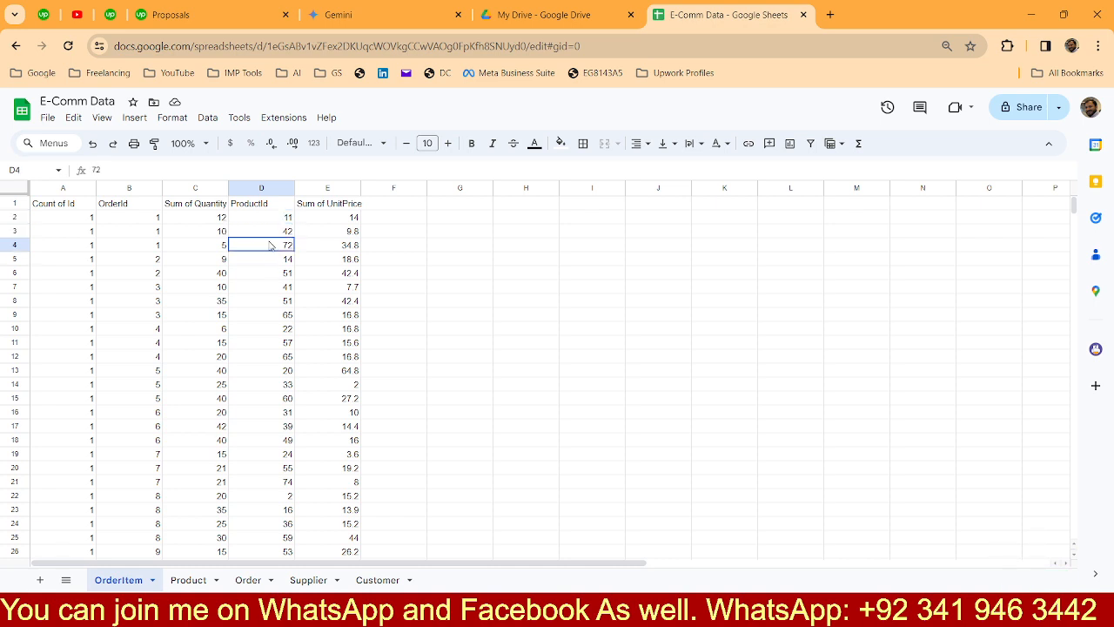
click(268, 220)
click(271, 233)
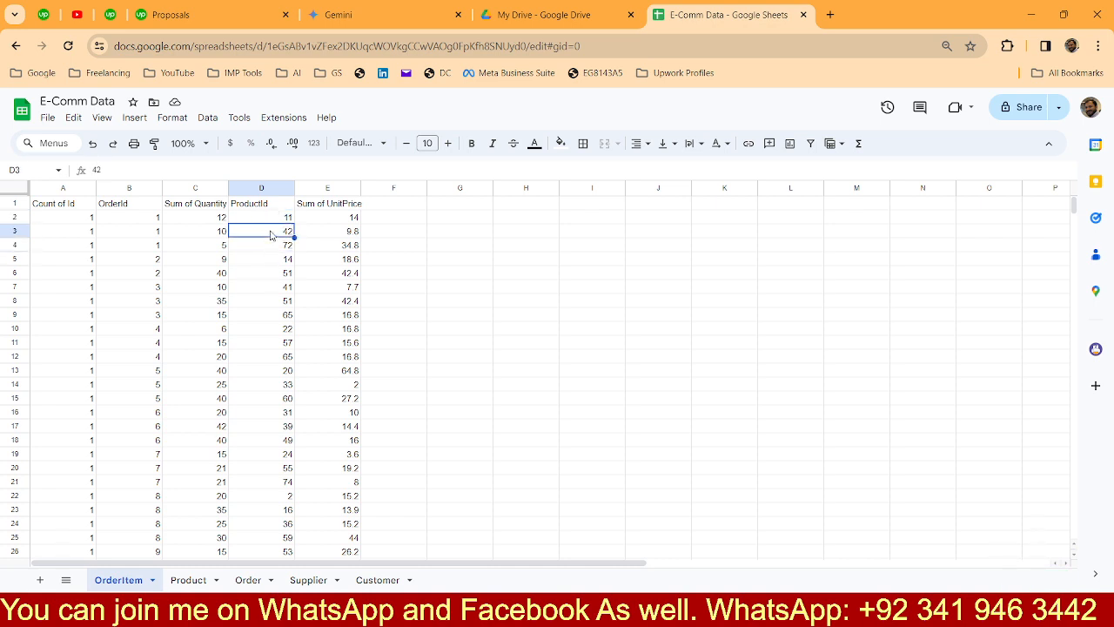
click(269, 246)
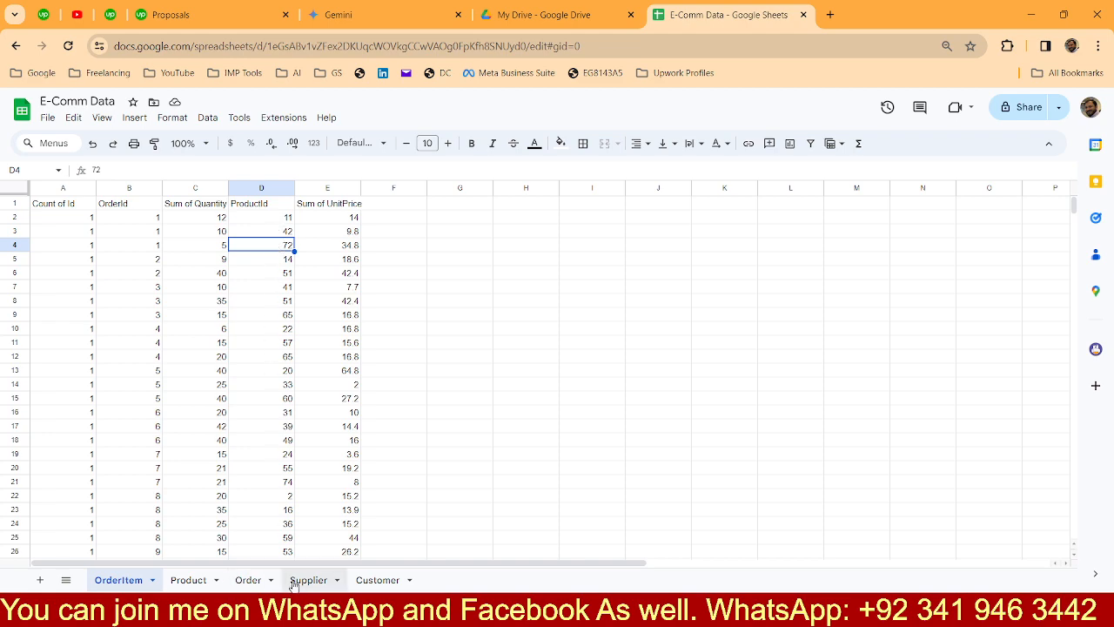
Look up the products with Id 11 and 42 in the Product sheet.
click(197, 579)
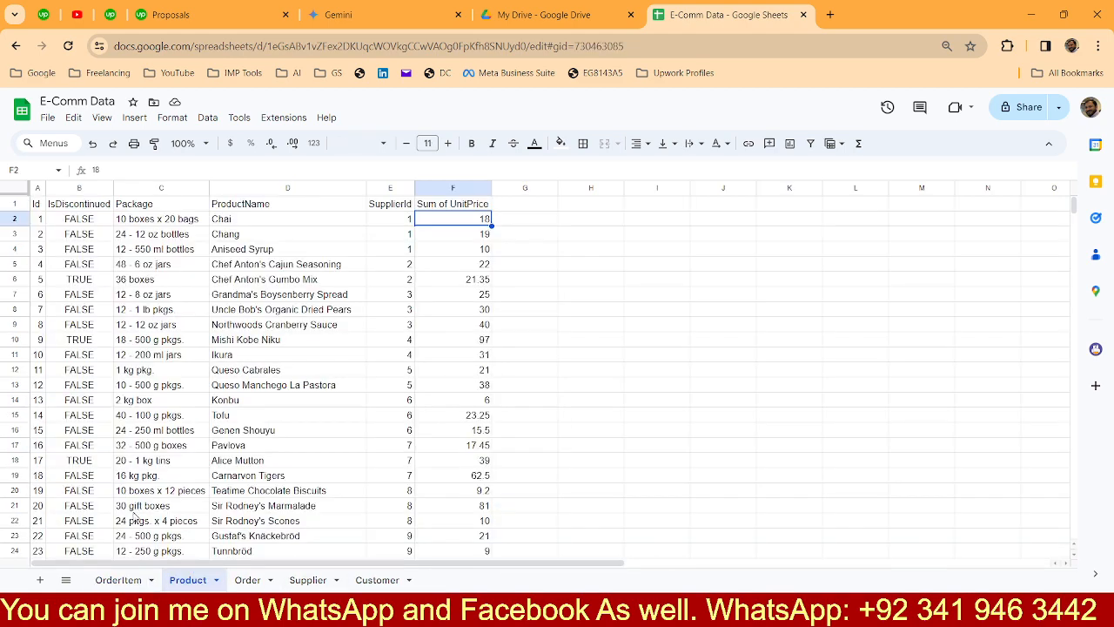
click(26, 372)
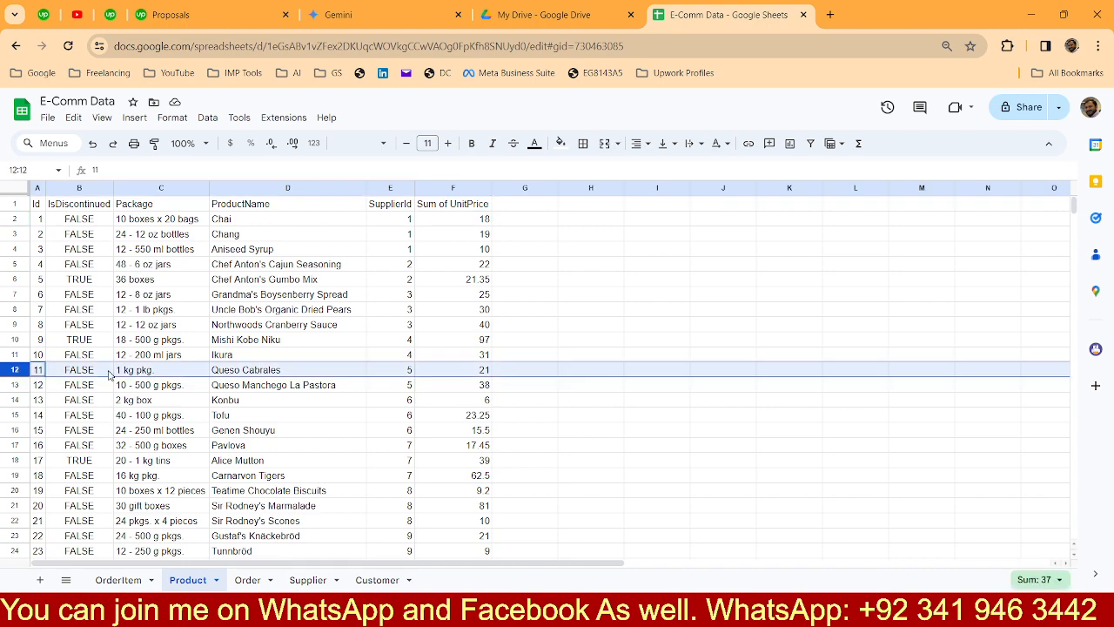
click(243, 374)
scroll(86, 445, down, 4)
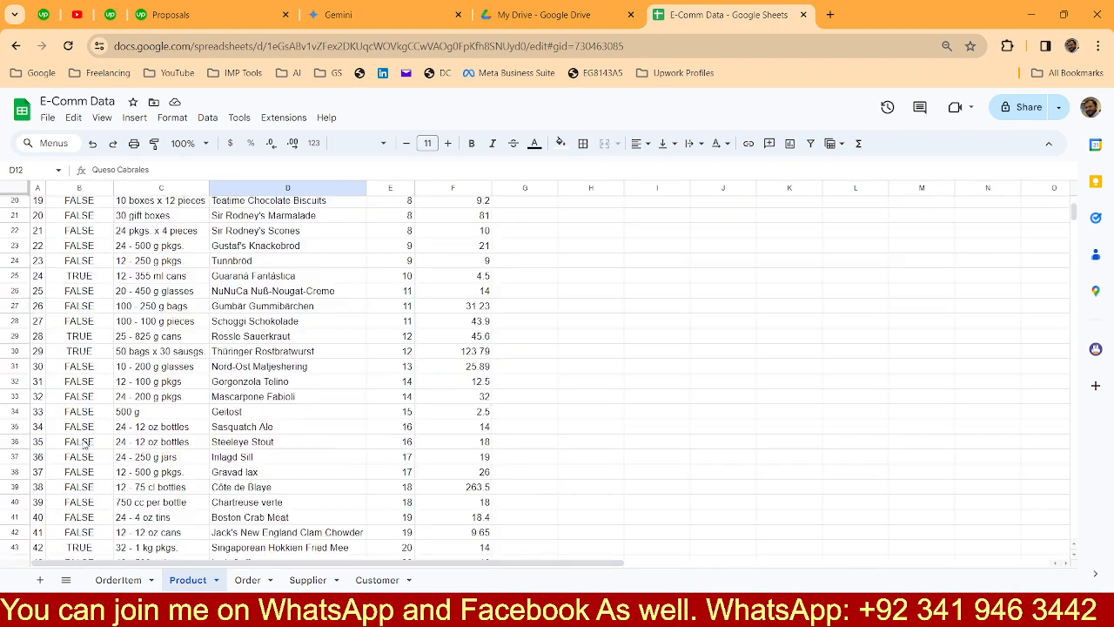
scroll(63, 483, down, 2)
click(233, 476)
key(alt+Tab)
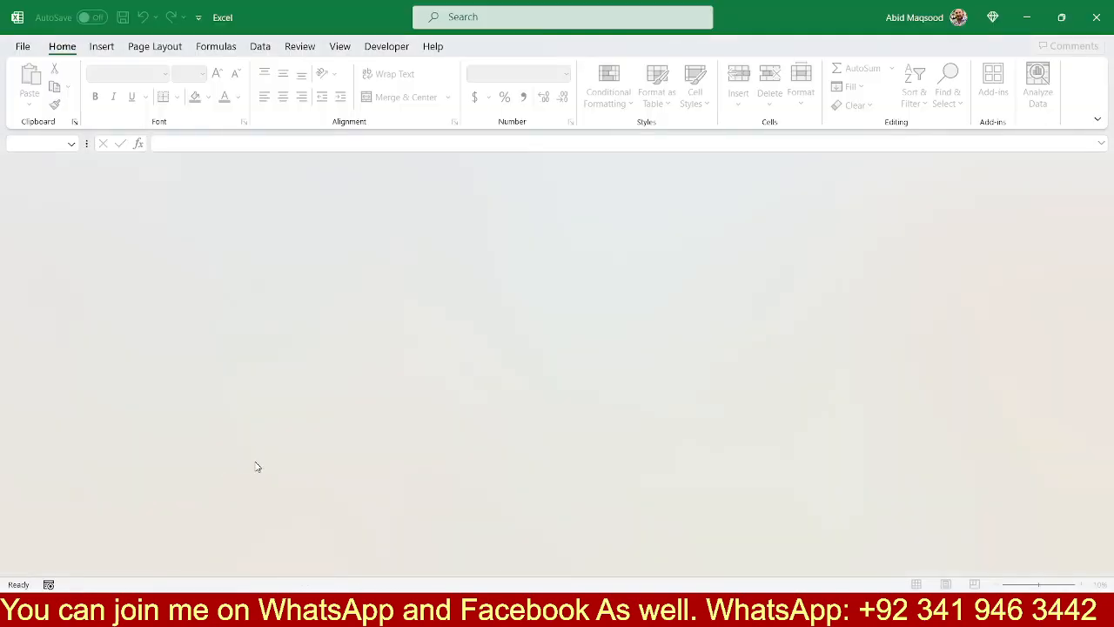
key(alt+Tab)
Check the ProductId in row 4 of OrderItem and look for the matching product further down the Product sheet.
click(130, 579)
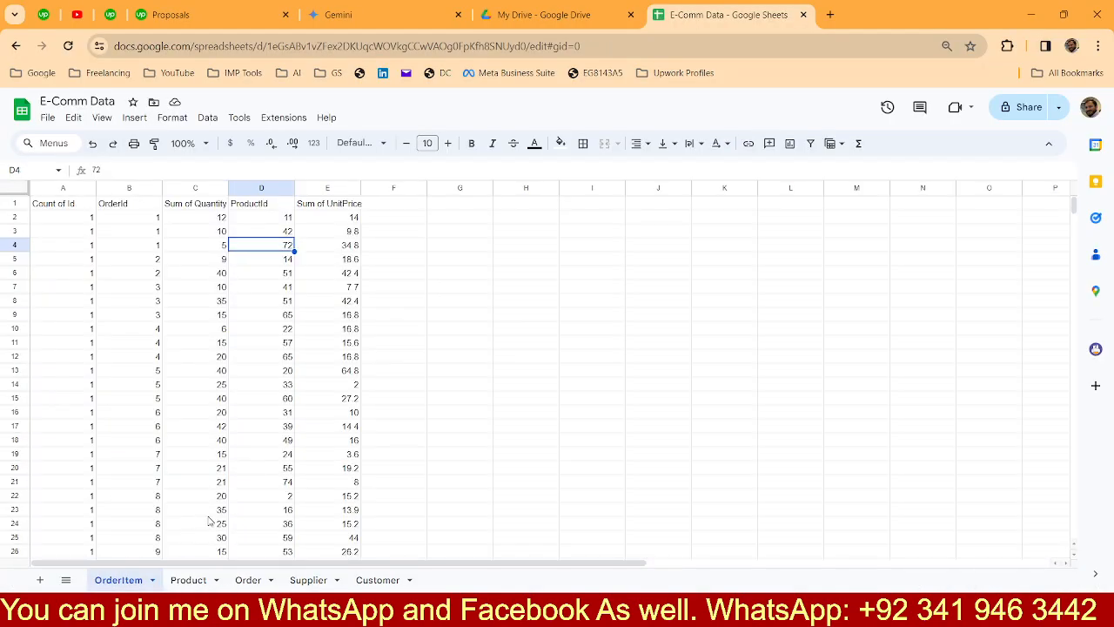
click(188, 580)
scroll(125, 491, down, 6)
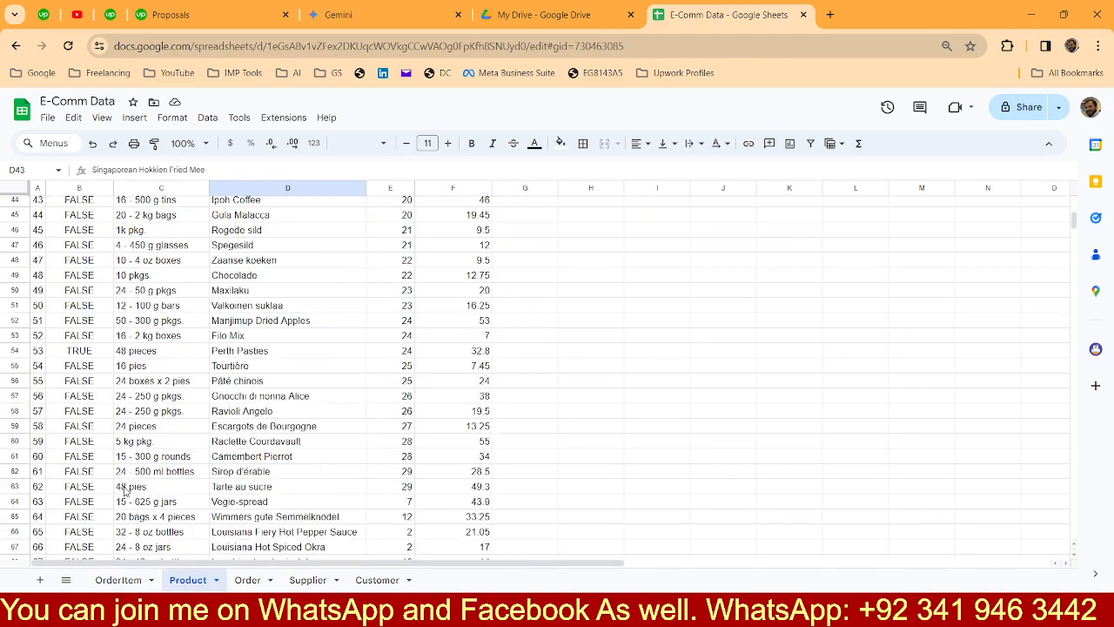
click(227, 496)
key(alt+Tab)
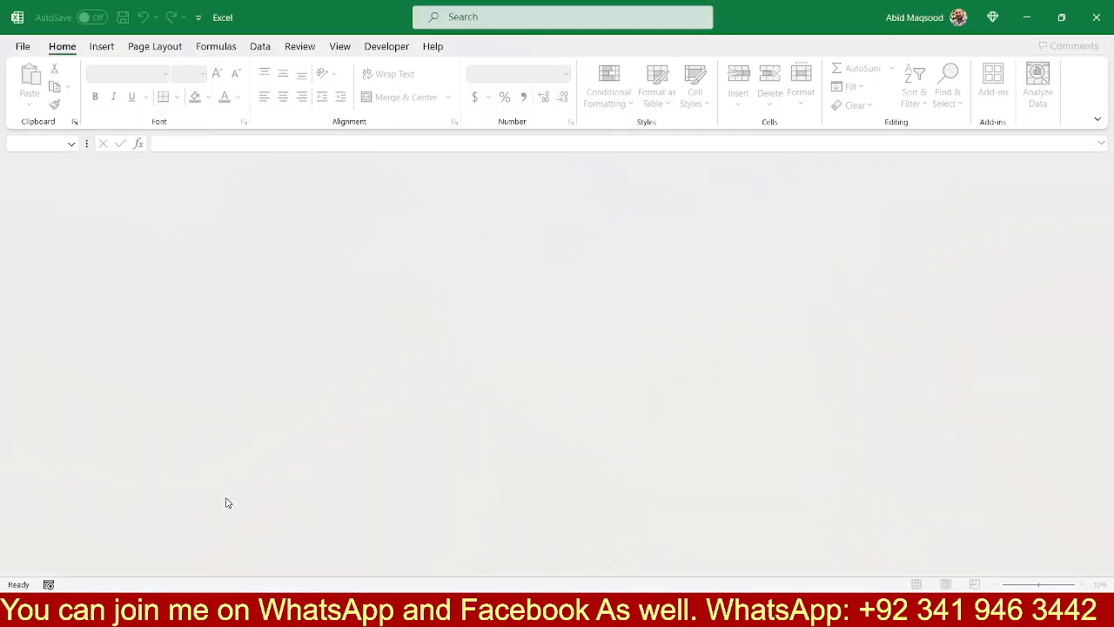
key(alt+Tab)
Examine the ProductId and OrderId columns of the OrderItem sheet, and look at the order records in the Order sheet.
click(118, 580)
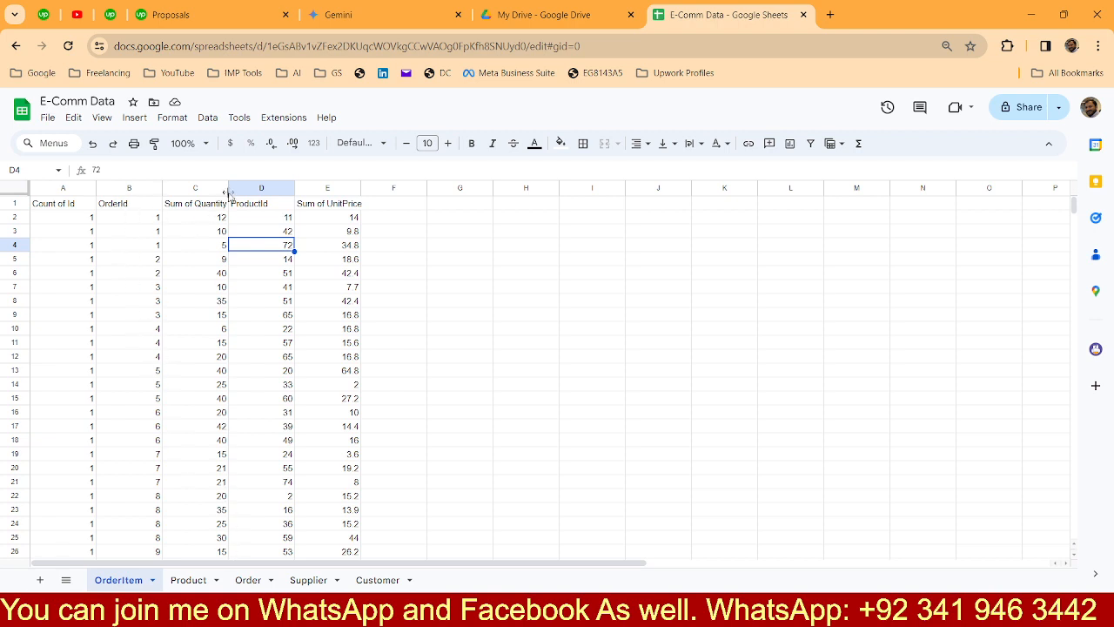
click(262, 188)
click(130, 188)
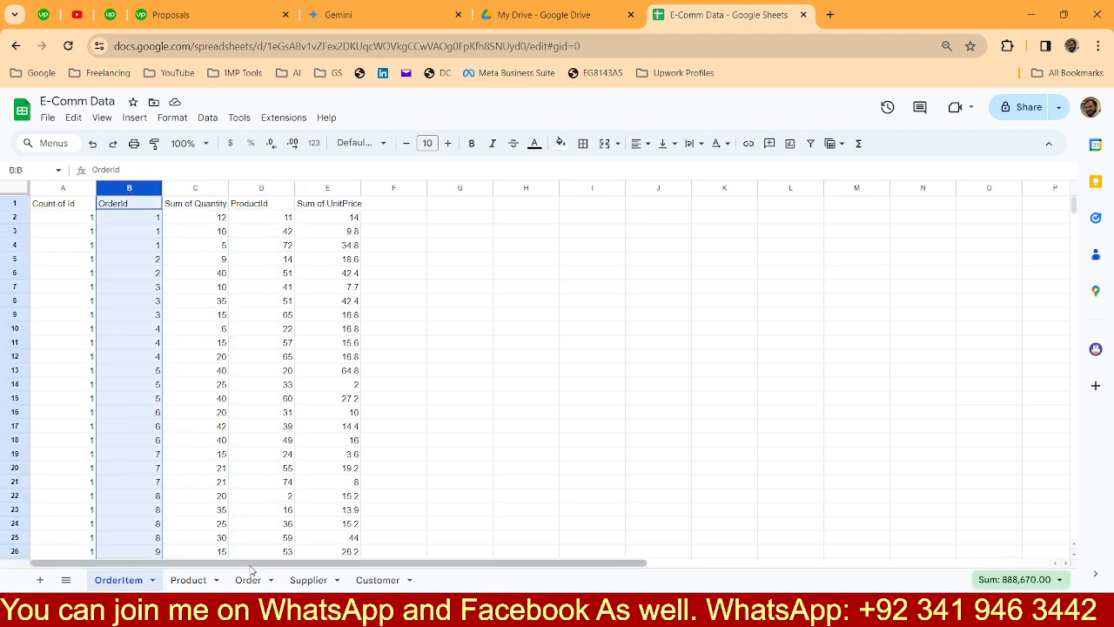
click(248, 580)
click(202, 232)
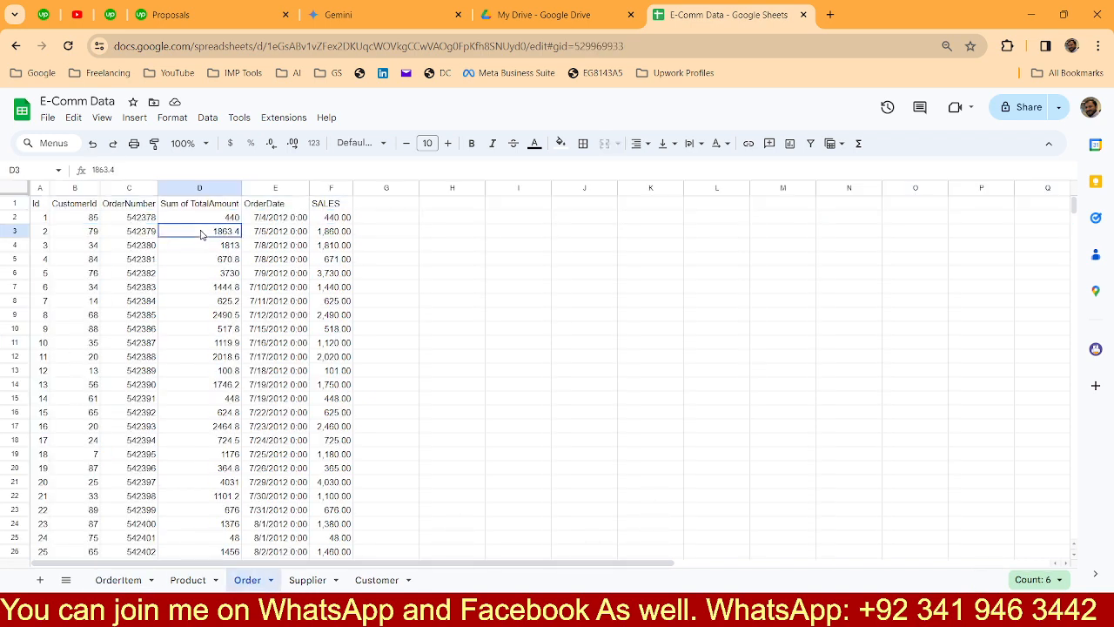
Check the CustomerId of the first record in the Order sheet and find the matching row in the Customer sheet.
click(87, 188)
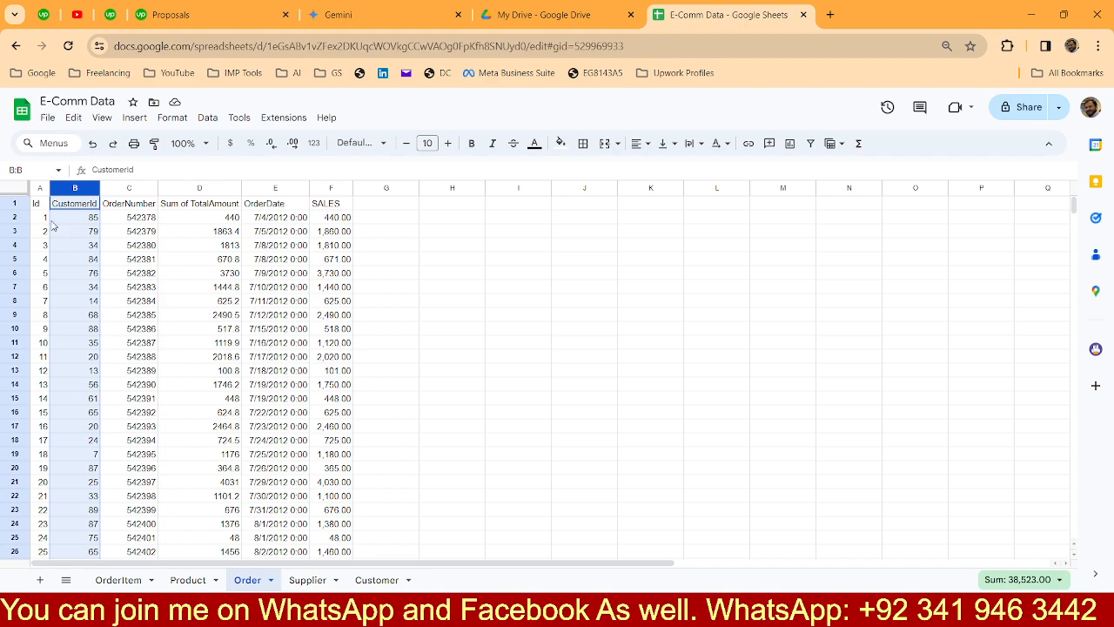
click(78, 224)
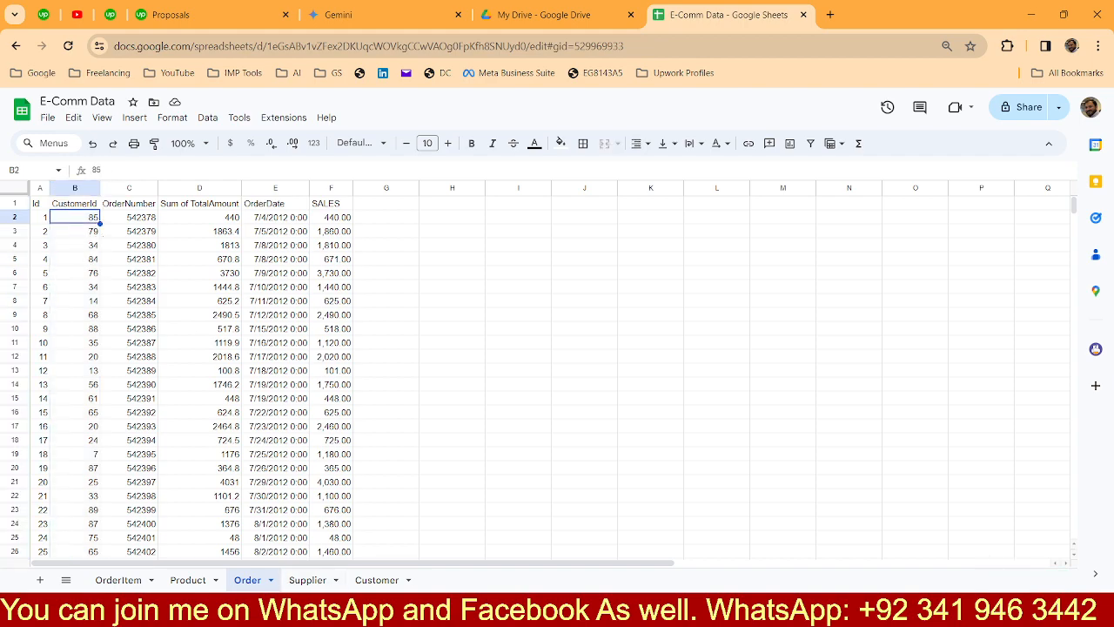
click(375, 579)
scroll(110, 469, down, 20)
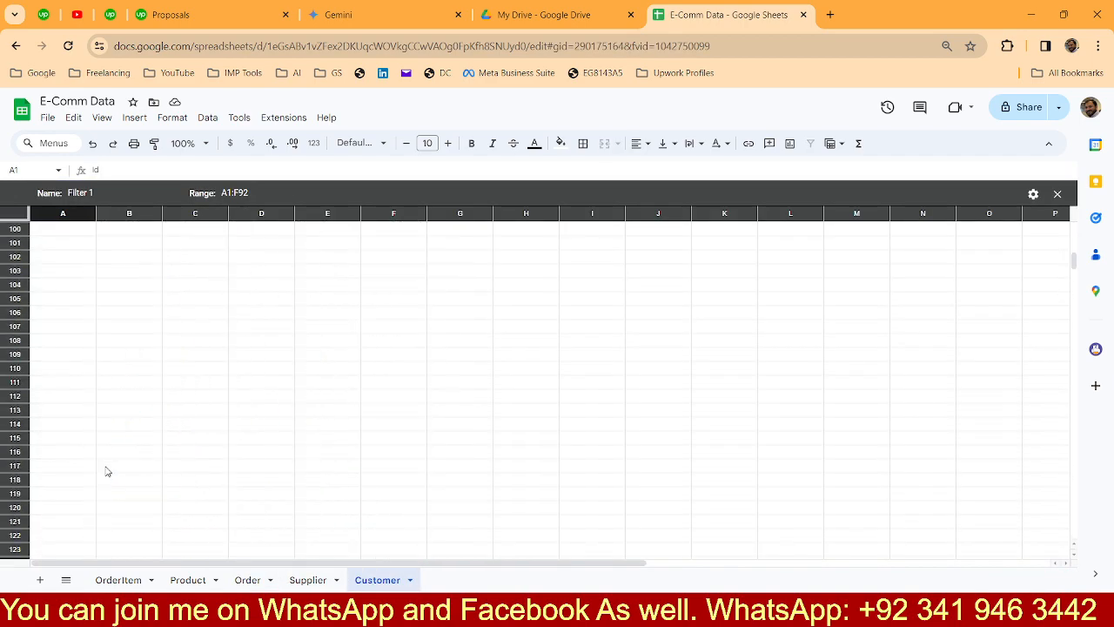
scroll(104, 467, up, 7)
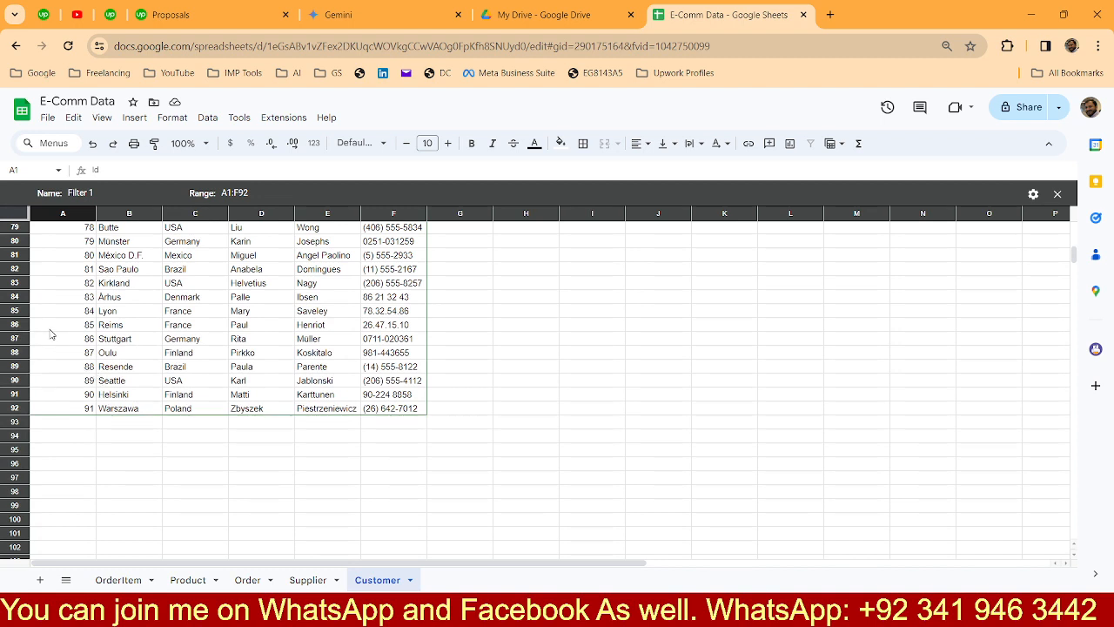
click(23, 323)
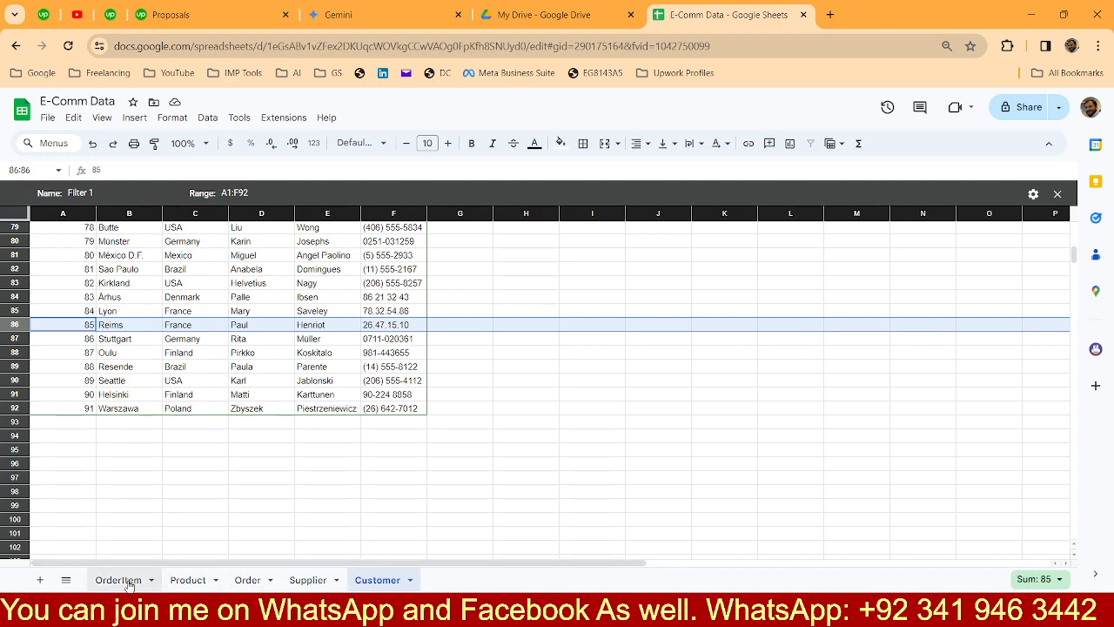
Look up the SupplierId of the product with Id 11 in the Product sheet and find its record in the Supplier sheet.
click(248, 580)
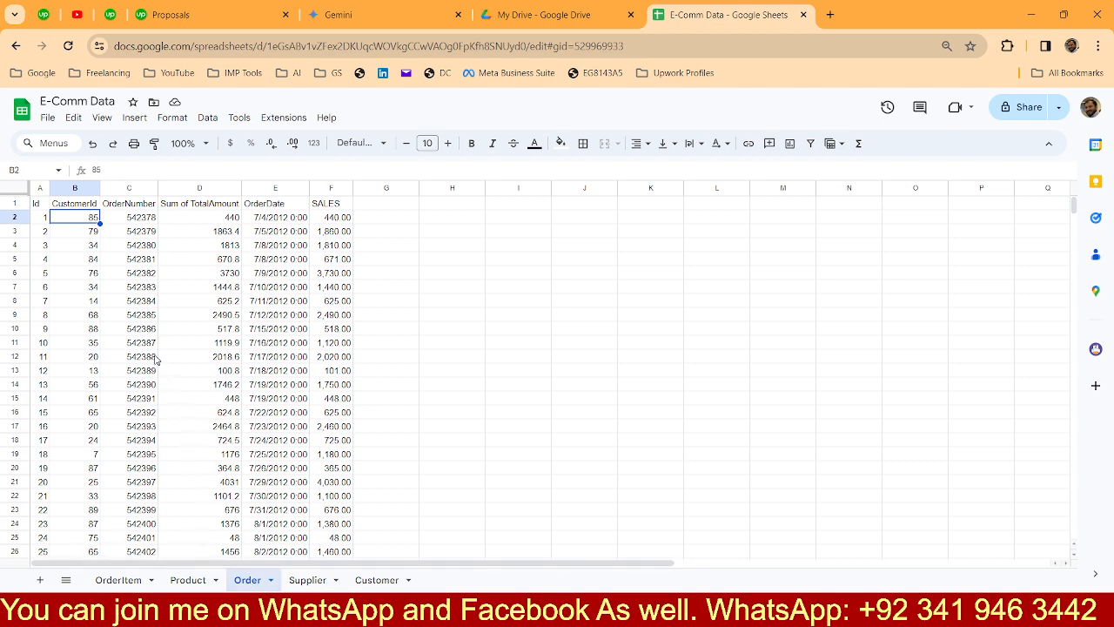
click(129, 578)
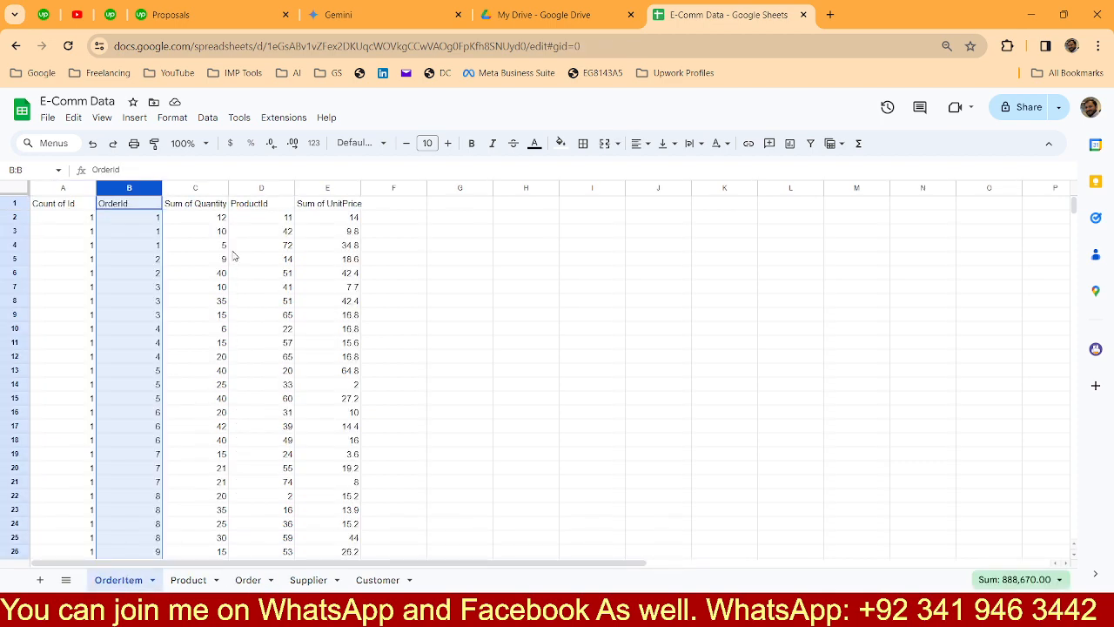
click(200, 580)
scroll(126, 317, up, 15)
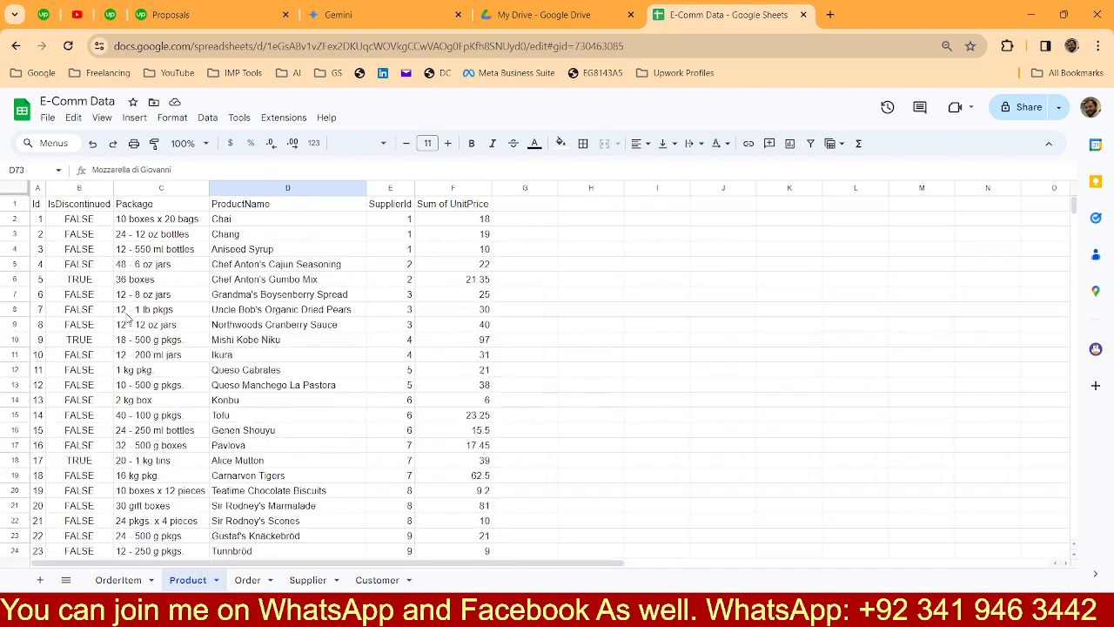
click(15, 370)
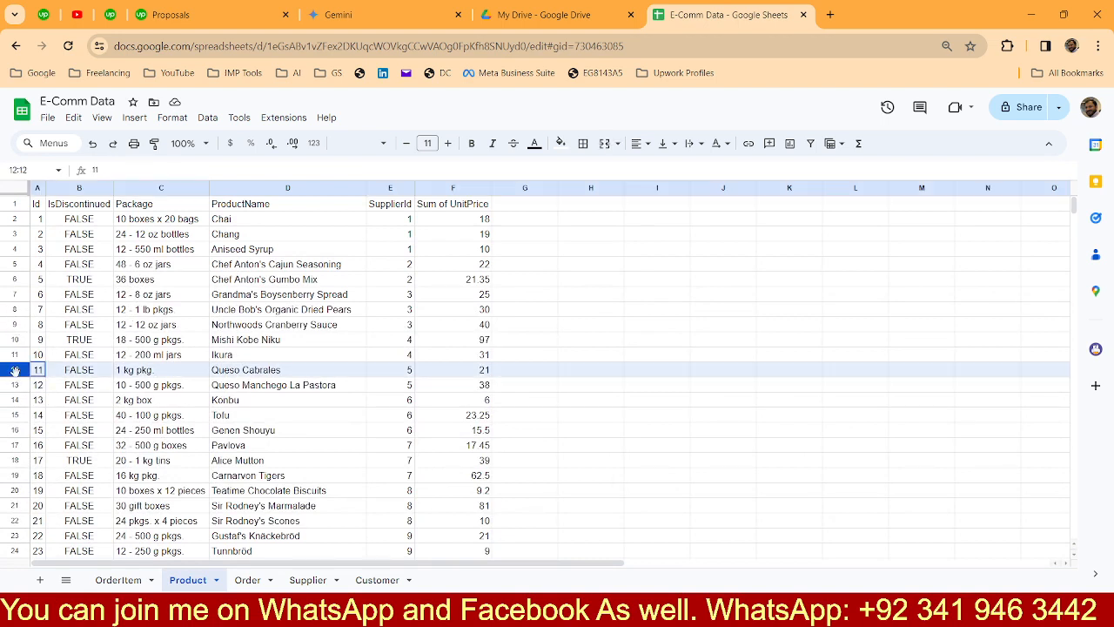
click(402, 372)
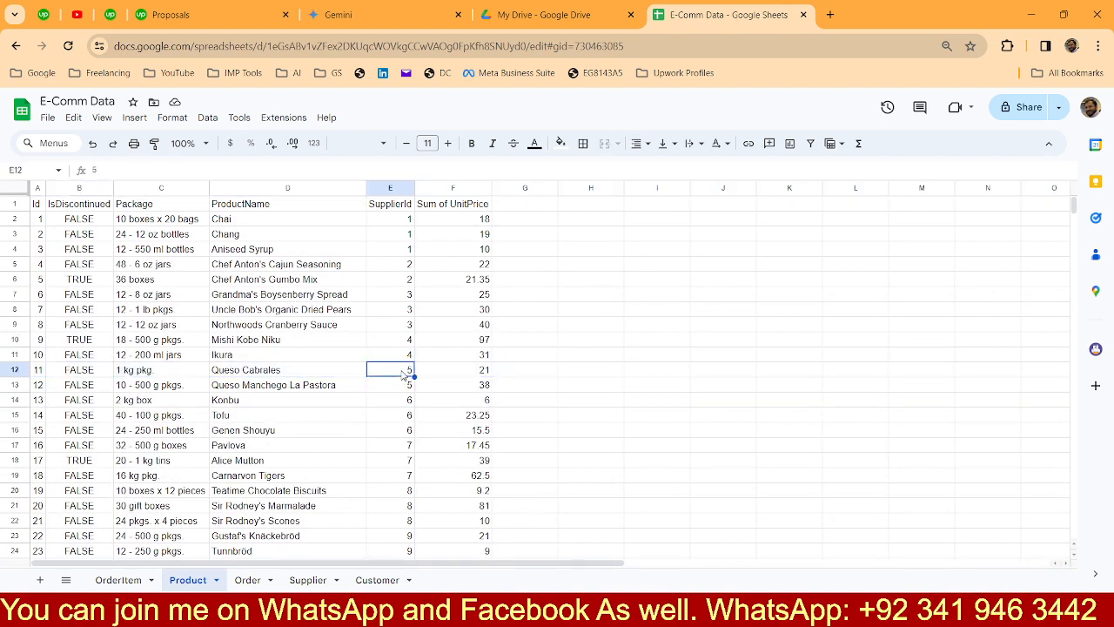
click(317, 583)
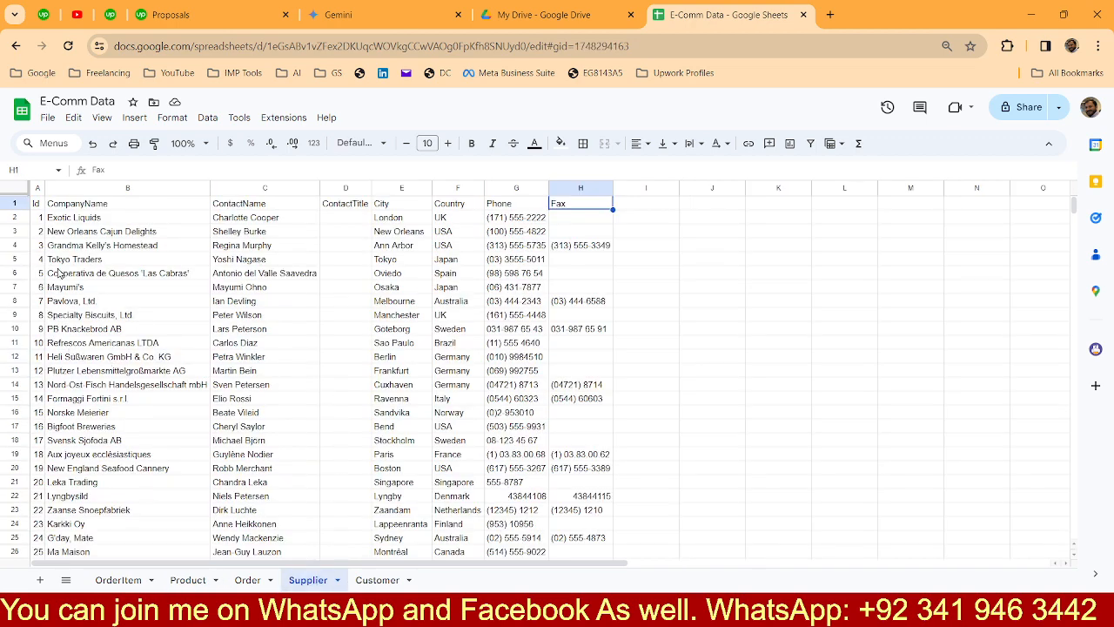
click(12, 273)
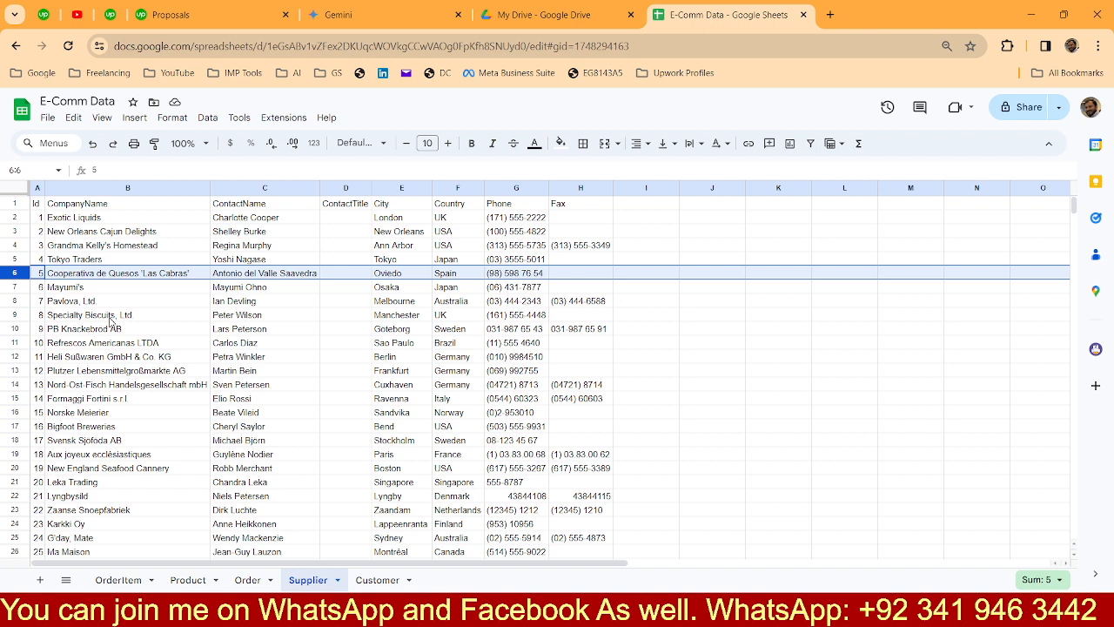
click(389, 291)
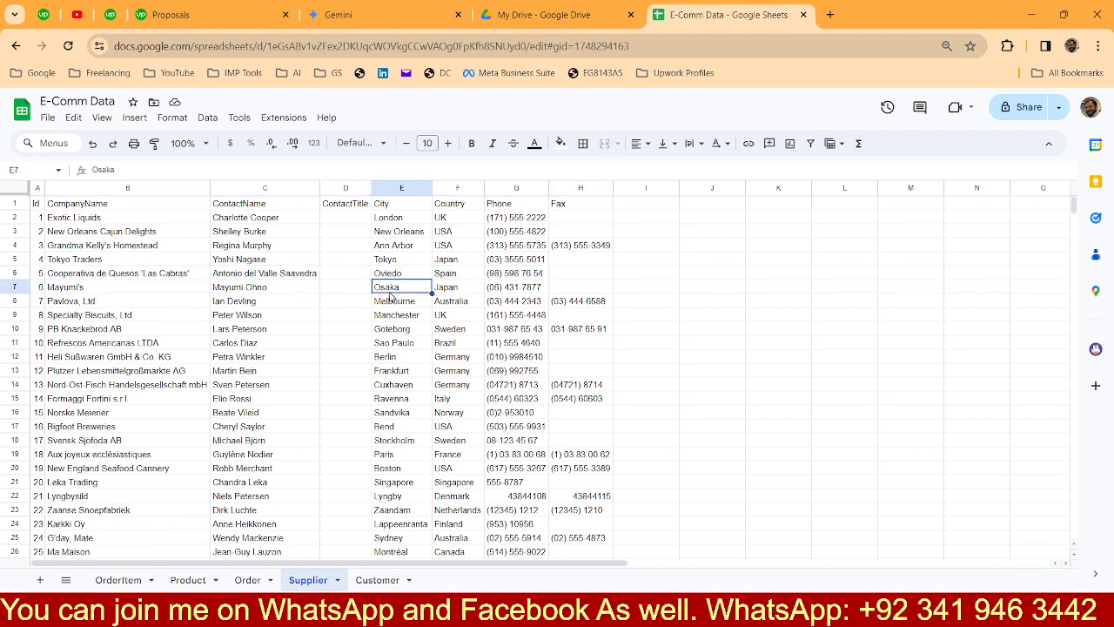
Rename the "Count of Id" header in cell A1 of the OrderItem sheet as OrderItemID.
click(122, 579)
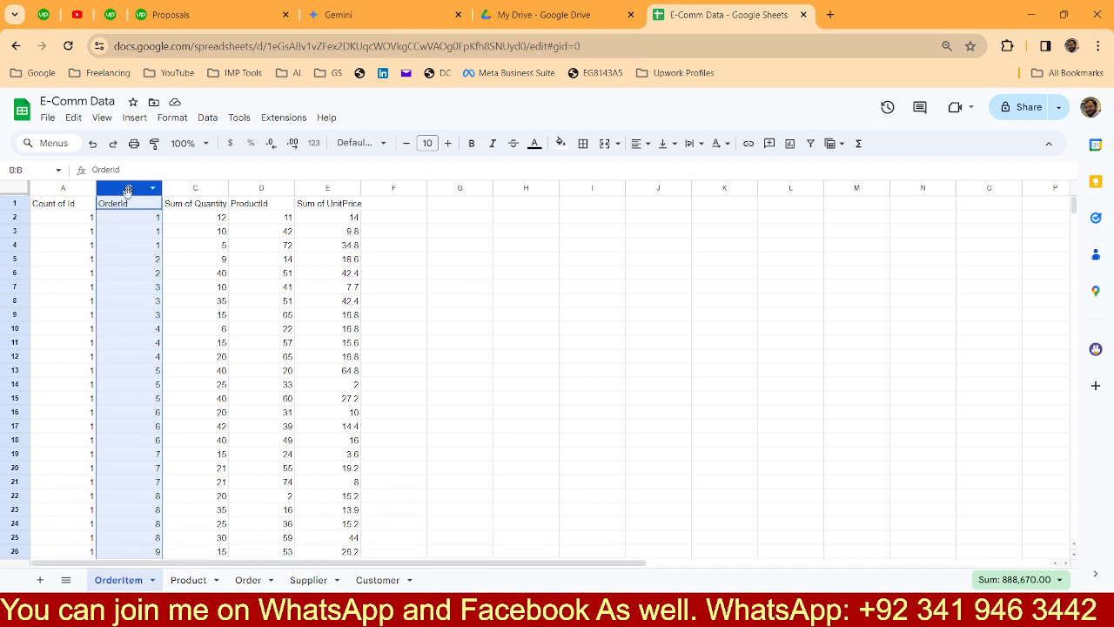
click(133, 225)
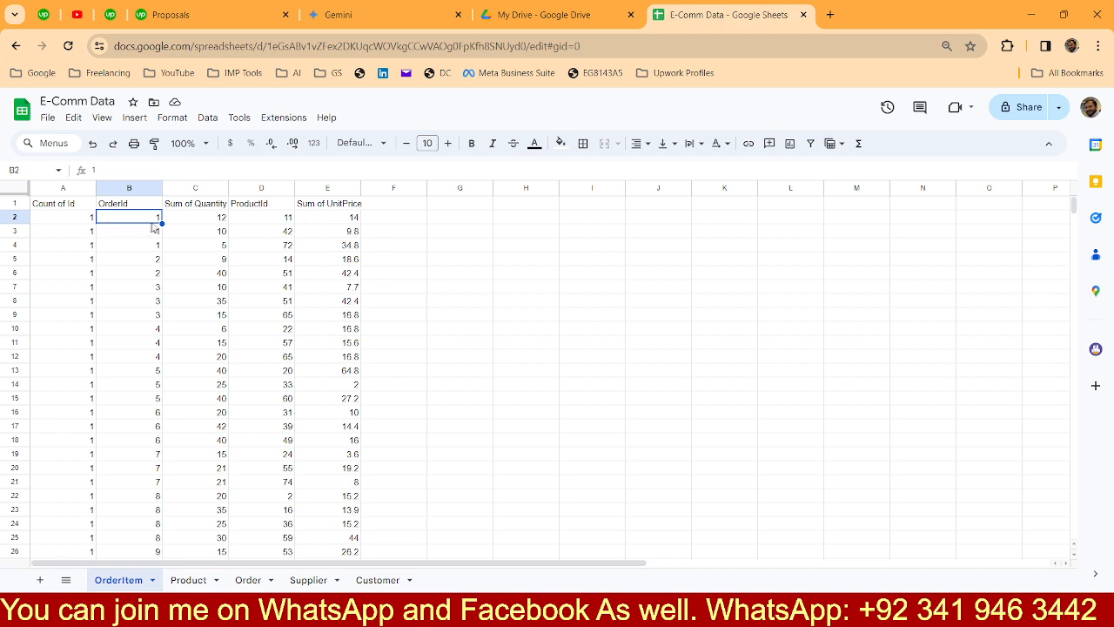
click(80, 204)
scroll(141, 286, down, 3)
scroll(145, 288, up, 3)
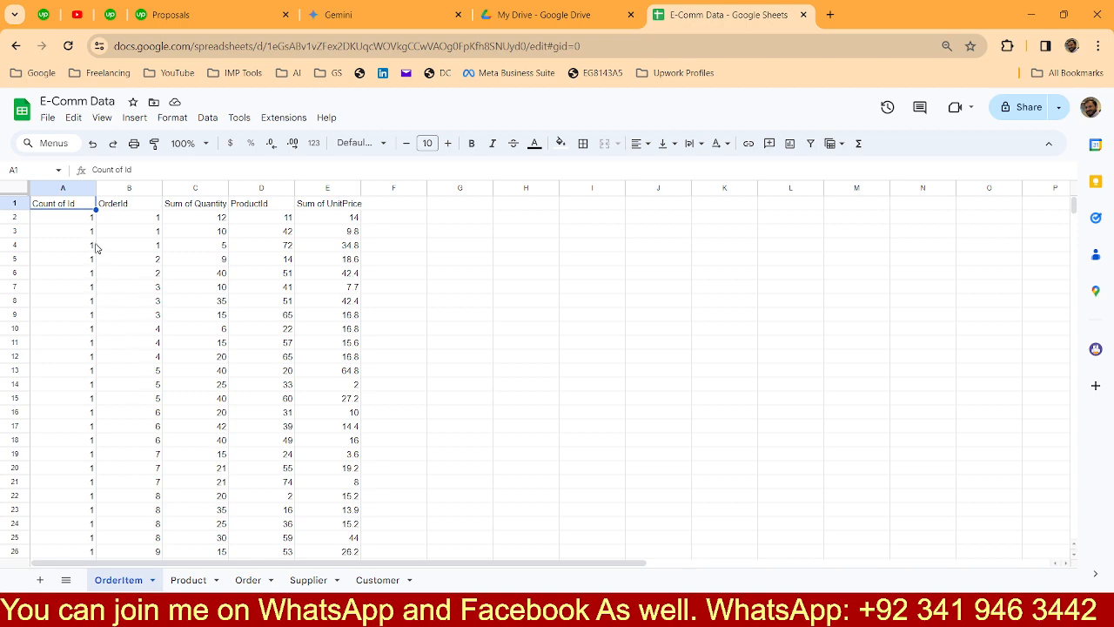
scroll(48, 335, down, 6)
scroll(49, 341, up, 6)
text(C)
text(rder)
text(ItemI)
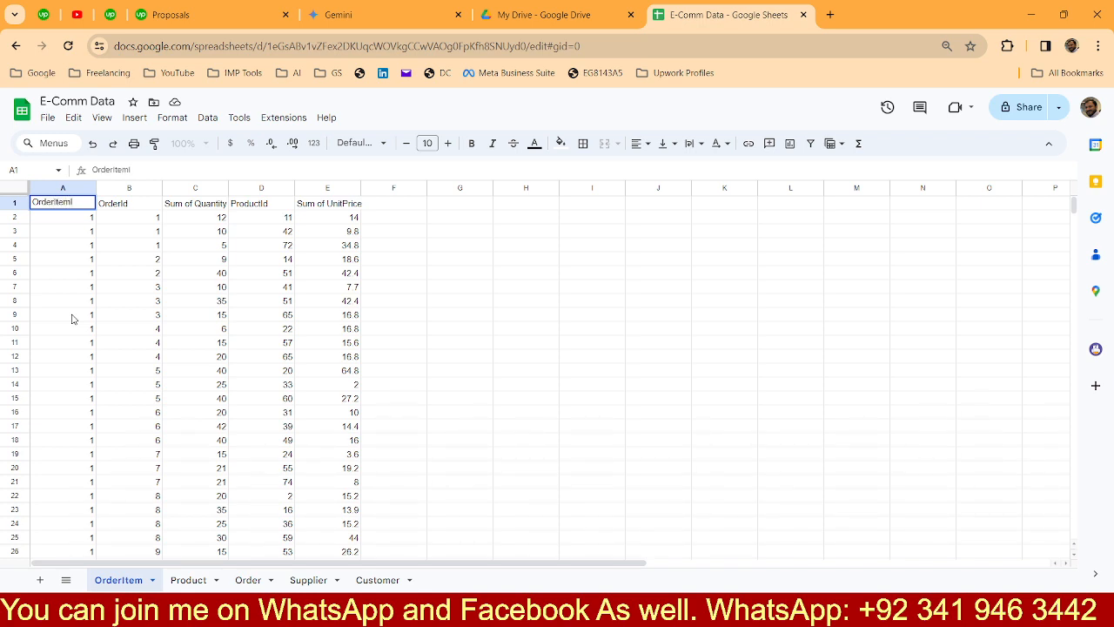
key(Return)
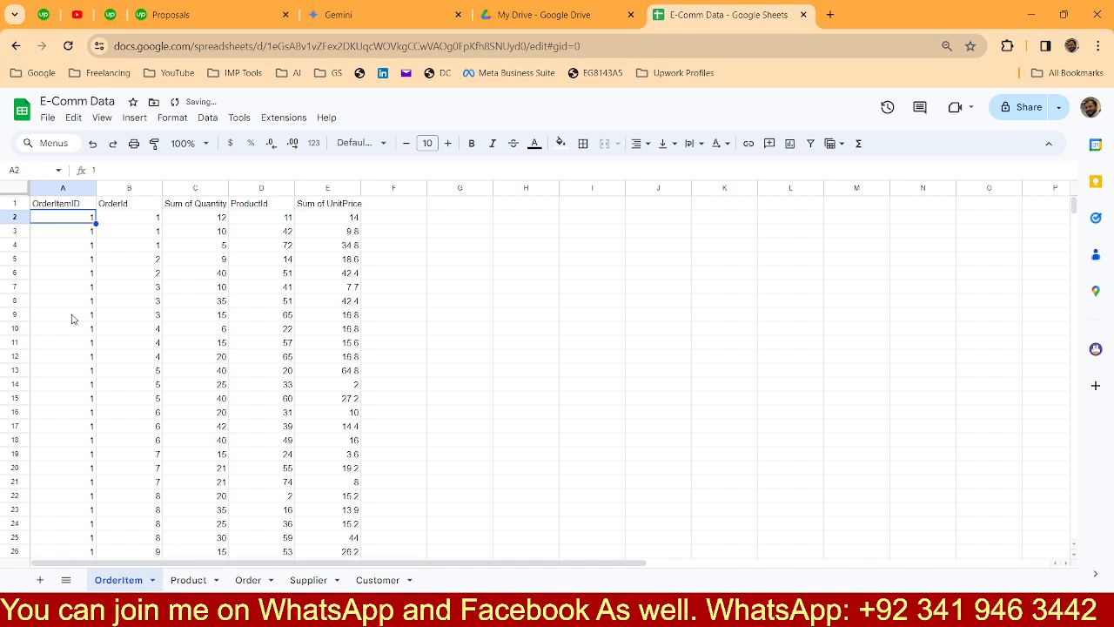
Enter the formula =A2+1 in cell A3 of OrderItem and copy it down the OrderItemID column to row 2156.
key(Down)
text(=)
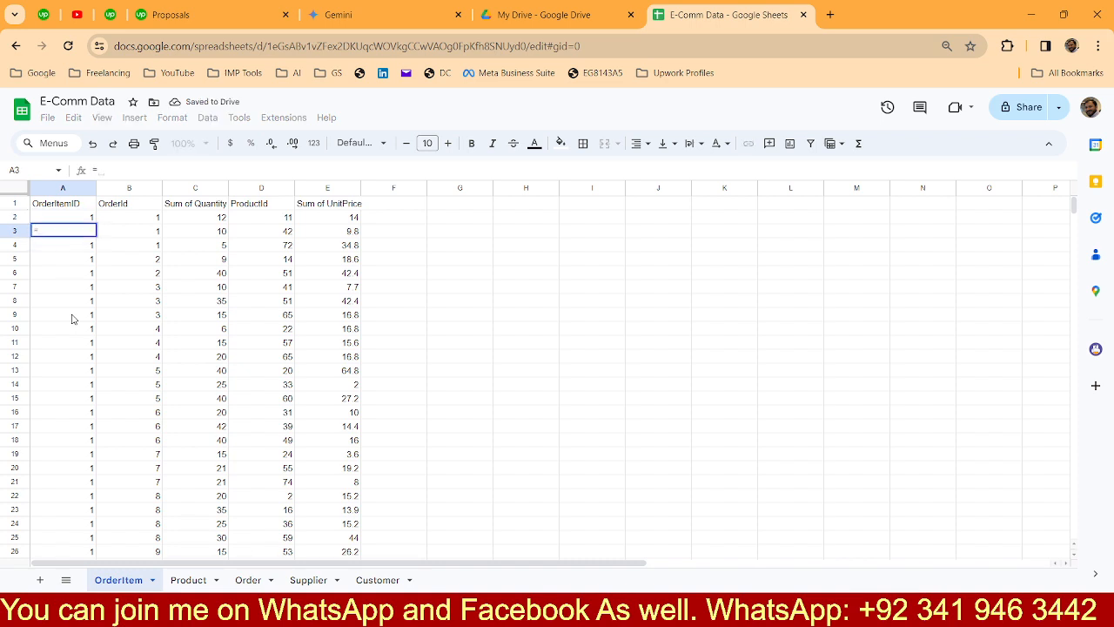
key(Up)
text(+1)
key(Return)
key(Up)
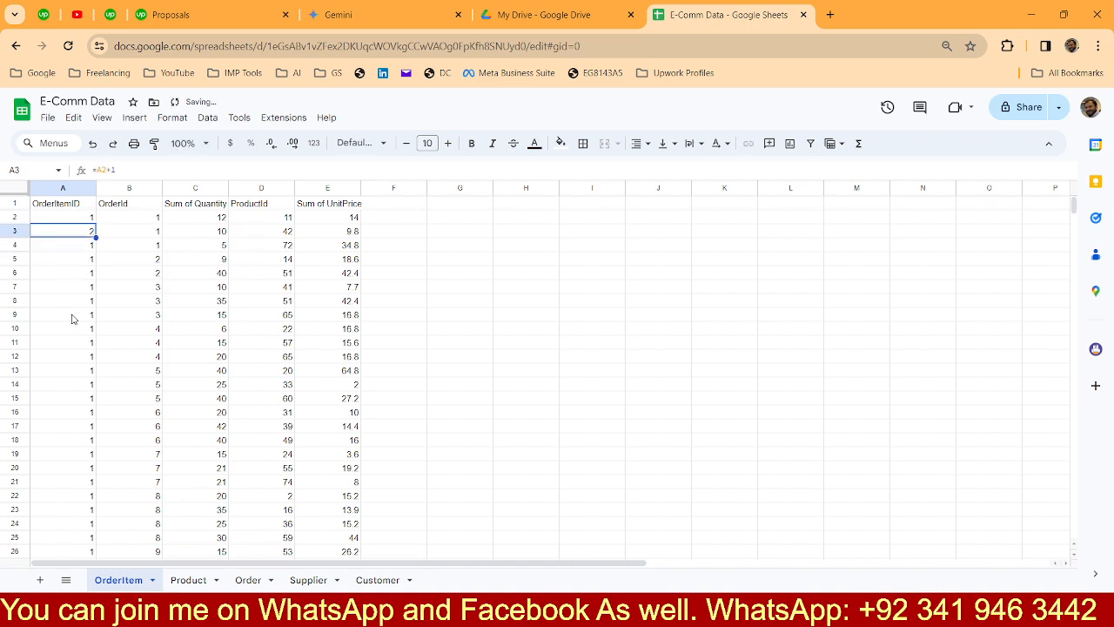
key(ctrl+c)
key(ctrl+shift+Down)
key(ctrl+v)
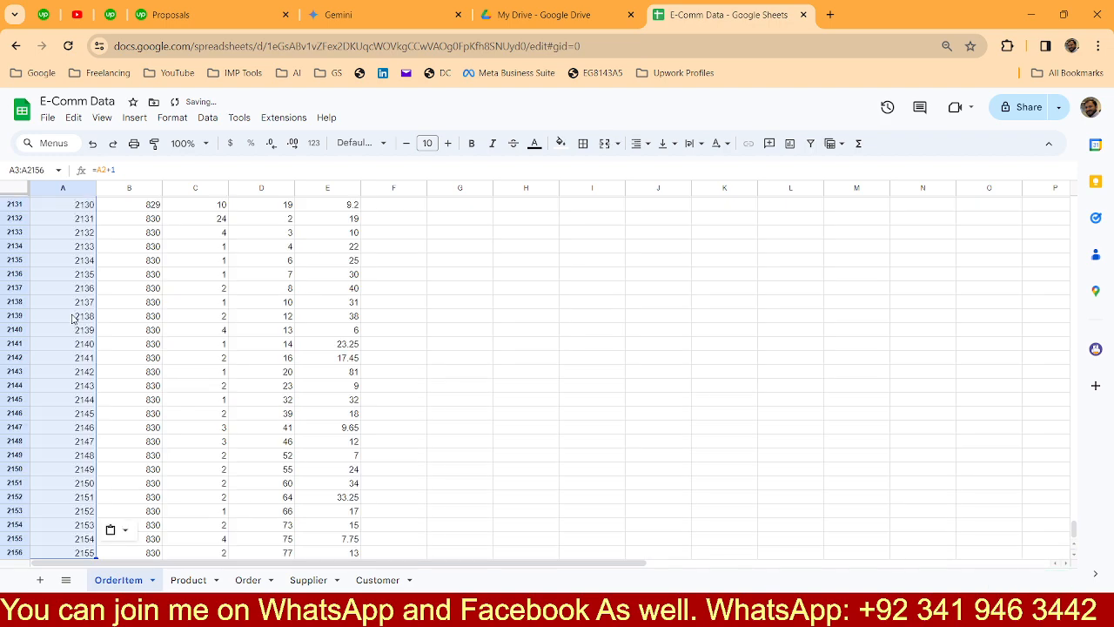
Replace the OrderItemID formulas in A2:A2156 with plain values, and dismiss the chat notification.
key(ctrl+Up)
key(Down)
key(ctrl+shift+Down)
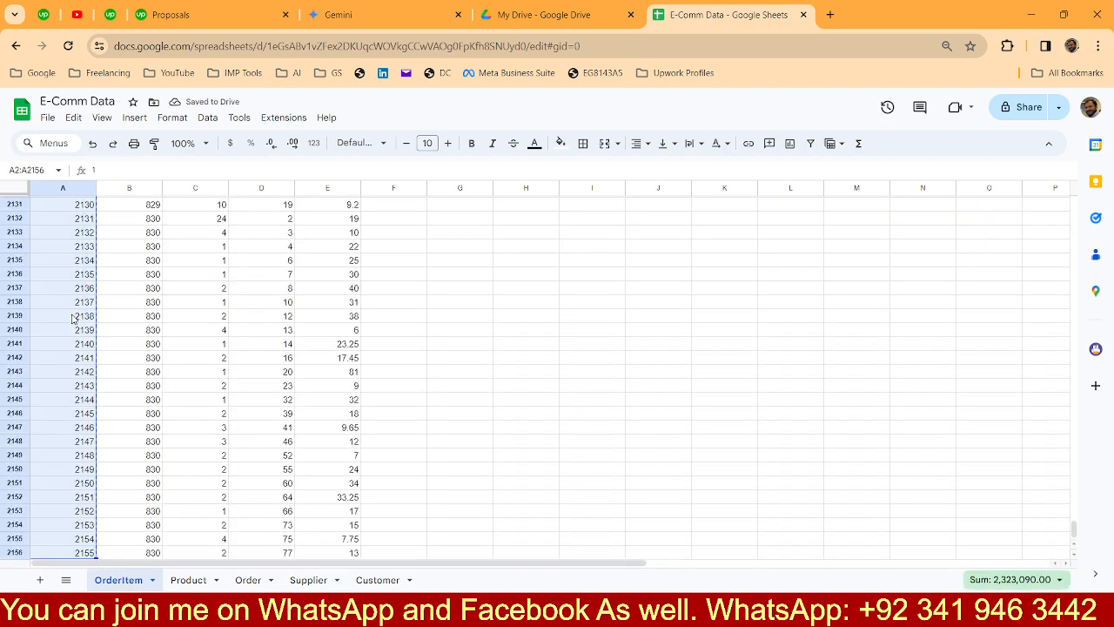
key(ctrl+shift+v)
key(ctrl+Up)
key(Down)
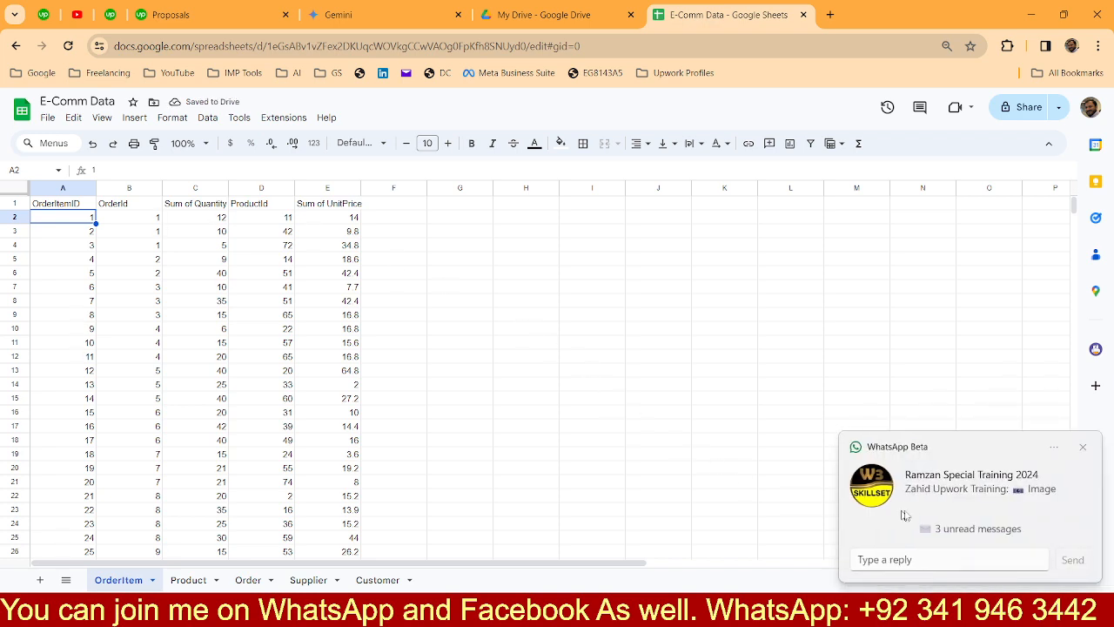
click(1082, 447)
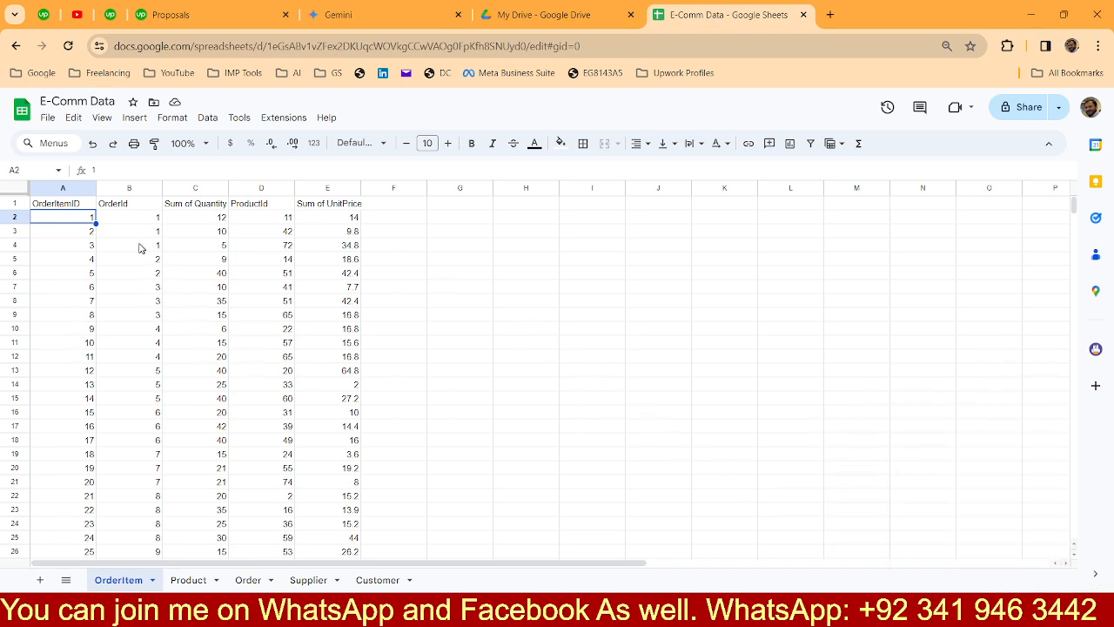
Examine the OrderId and ProductId columns of the OrderItem sheet and the Id and SupplierId columns of the Product sheet.
click(129, 217)
shift+click(127, 244)
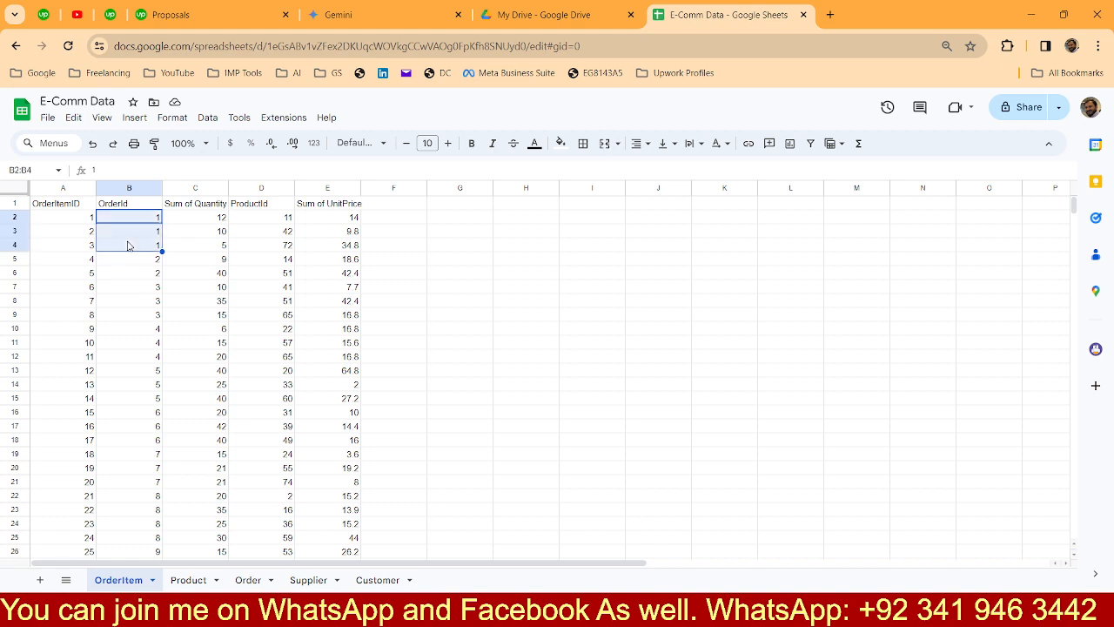
drag(253, 220, 255, 245)
click(255, 245)
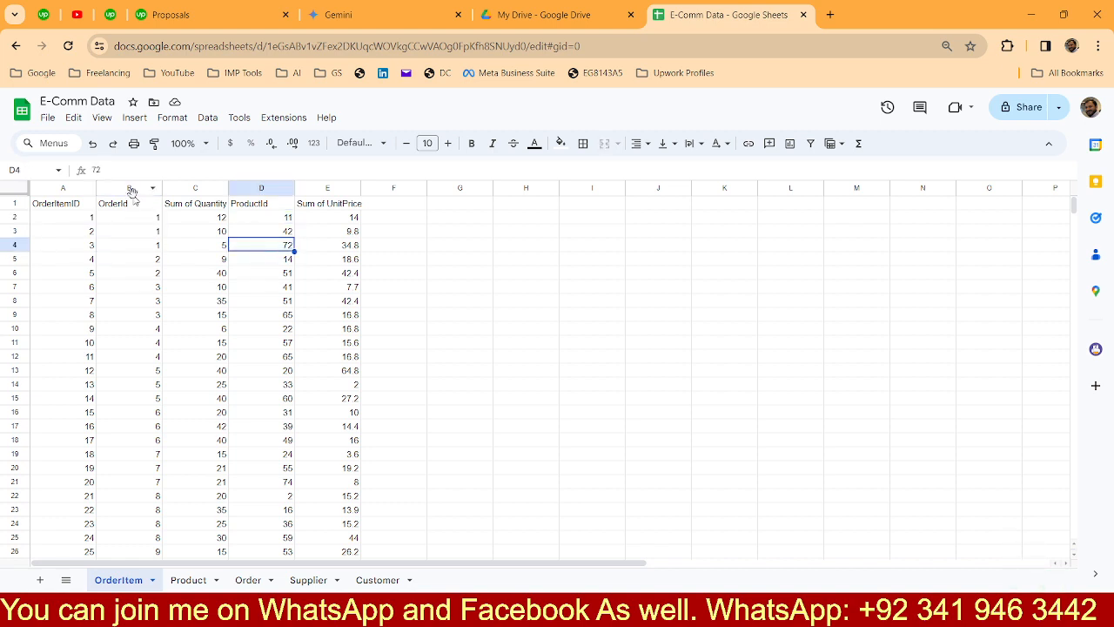
click(133, 188)
click(246, 188)
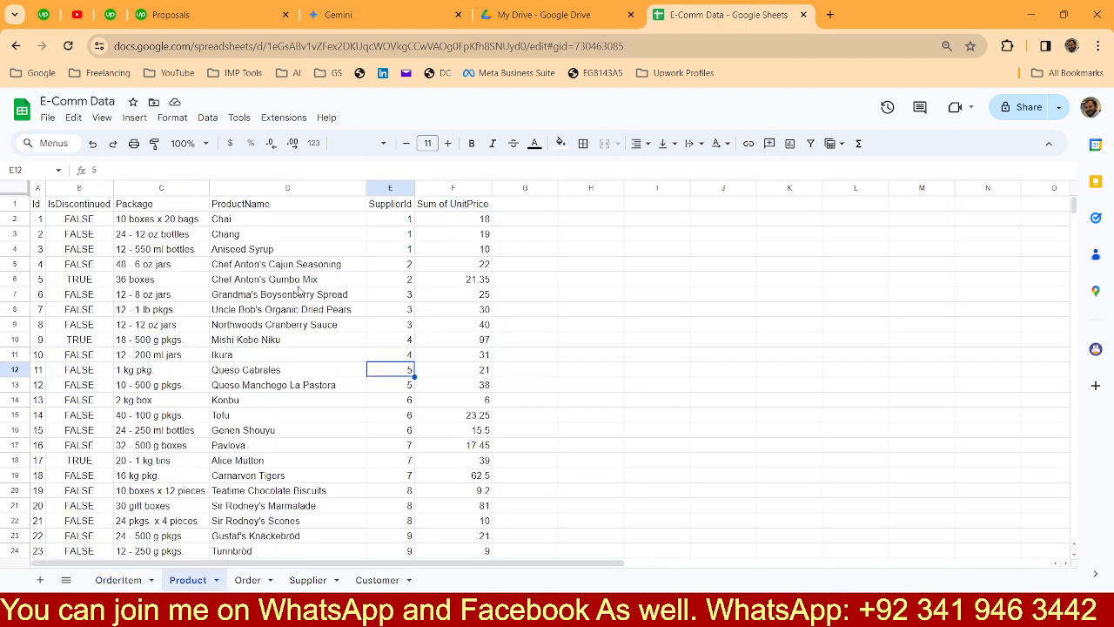
click(37, 188)
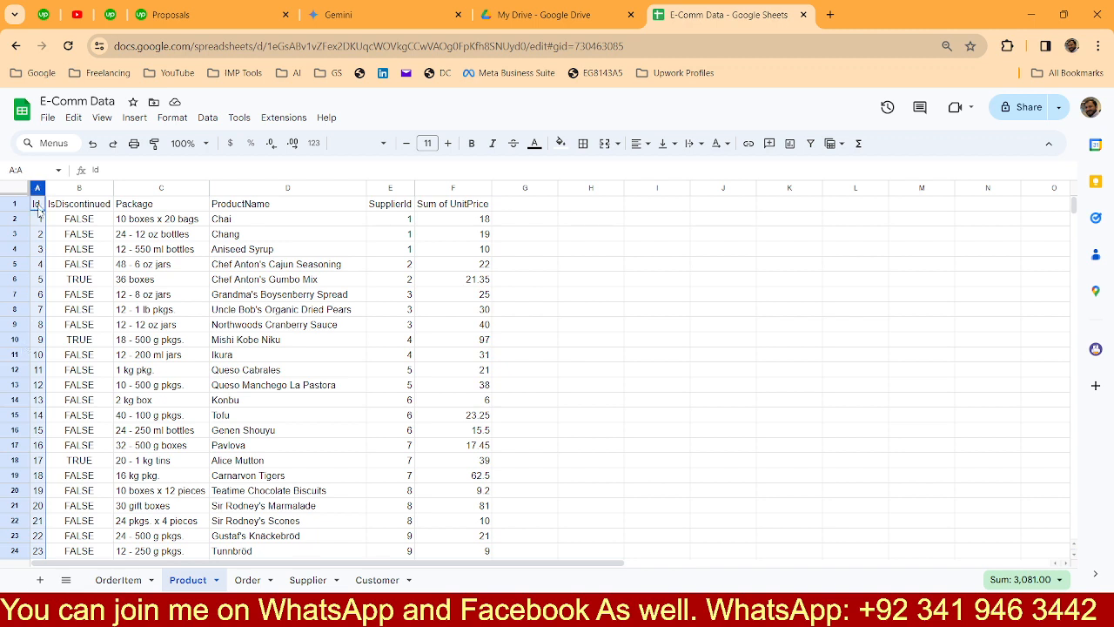
click(392, 188)
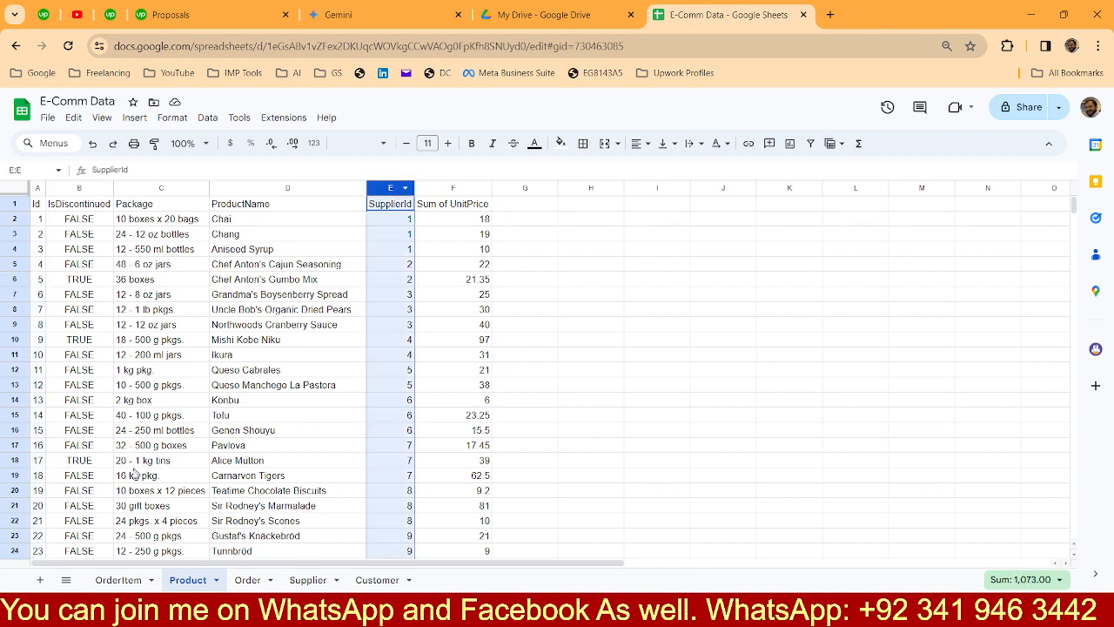
Rename the Id header in cell A1 of the Product sheet as OrderId and compare it with the OrderItem headers.
click(122, 579)
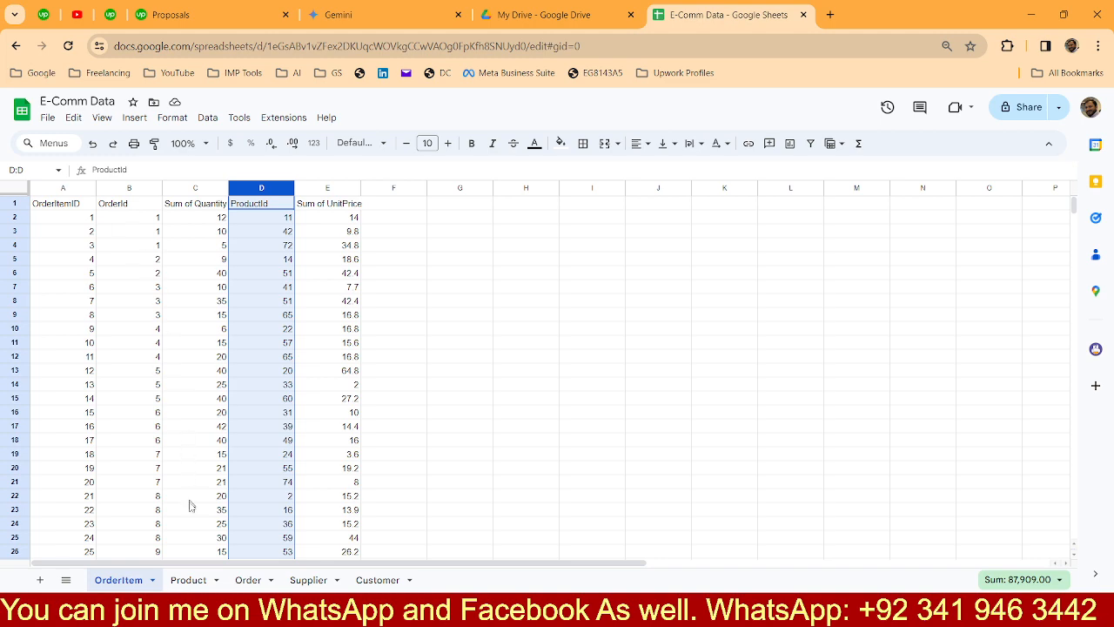
click(188, 580)
click(37, 207)
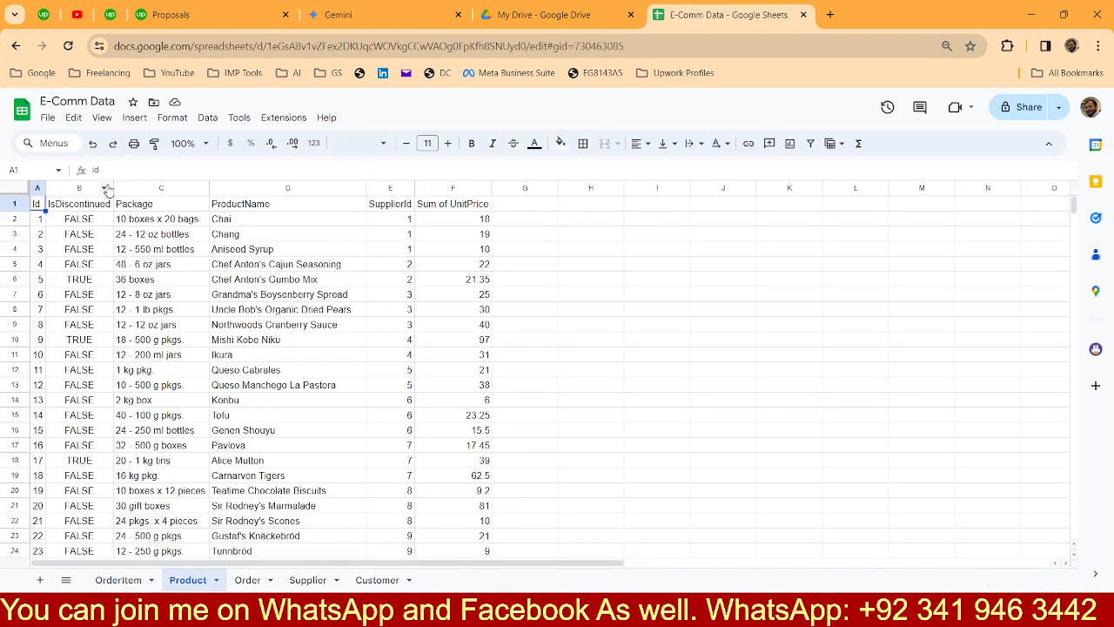
text(OrderId)
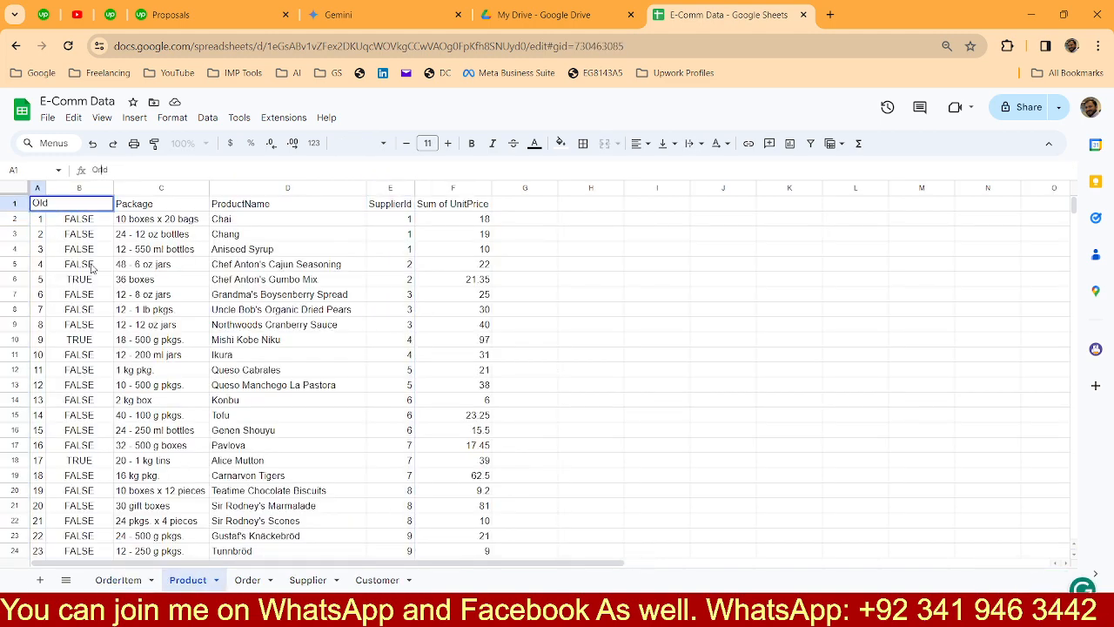
key(Return)
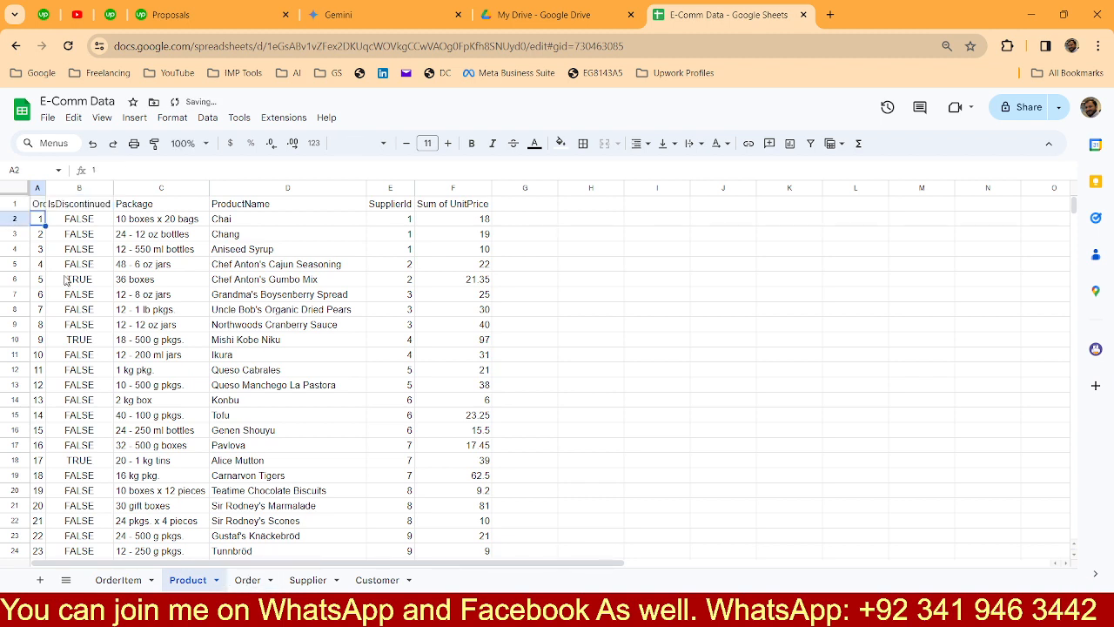
click(43, 208)
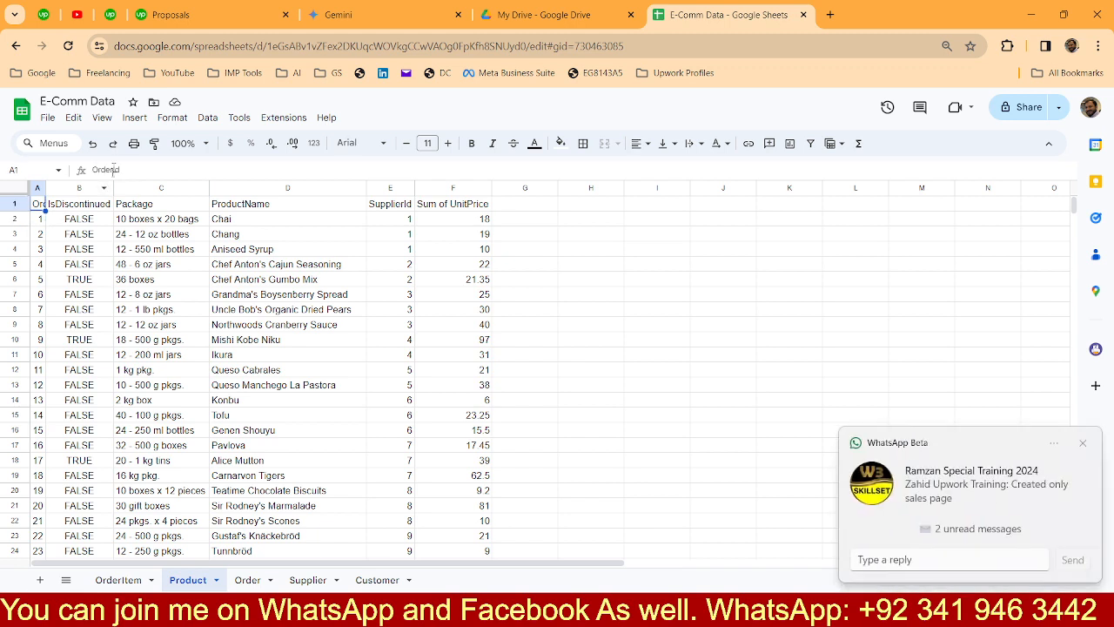
click(119, 579)
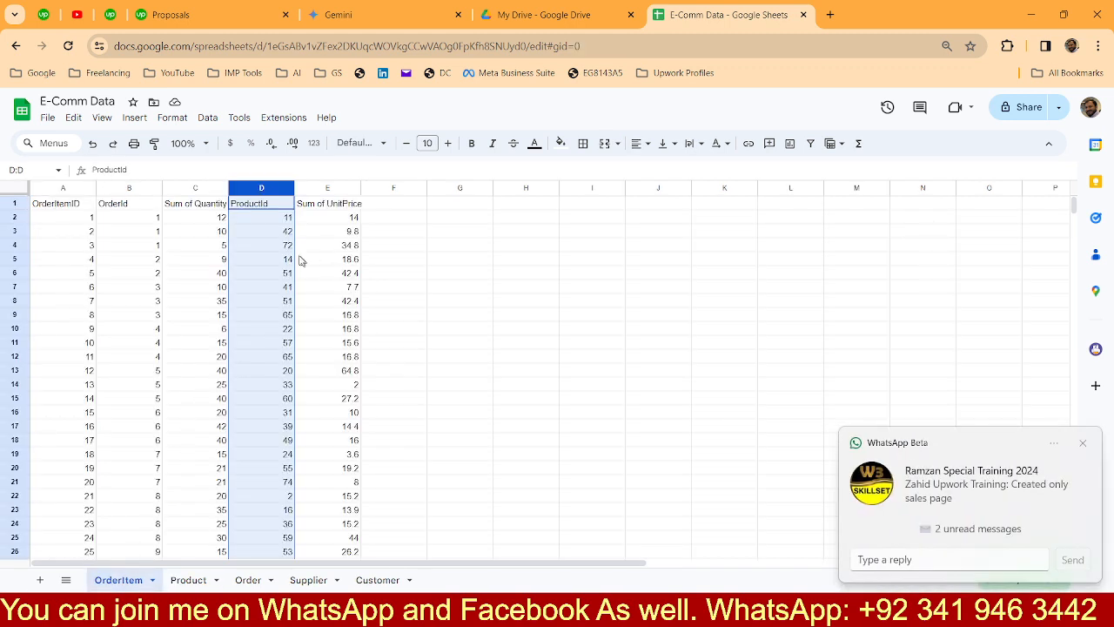
Replace the header in cell A1 of the Product sheet with ProductId copied from OrderItem, and fit column A to its content.
click(280, 210)
click(188, 579)
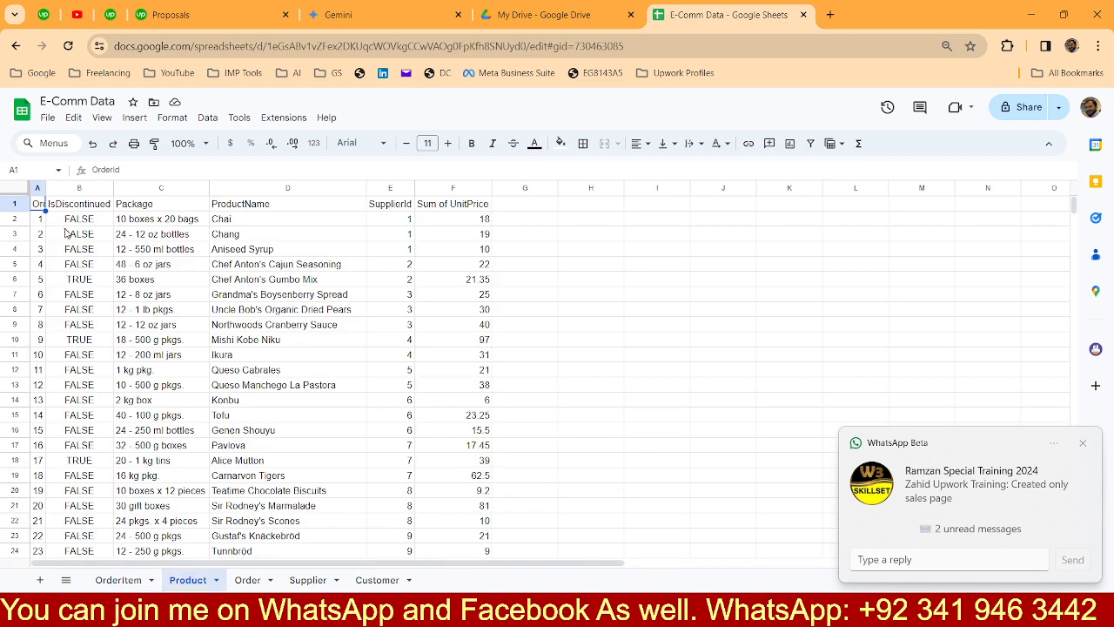
key(ctrl+v)
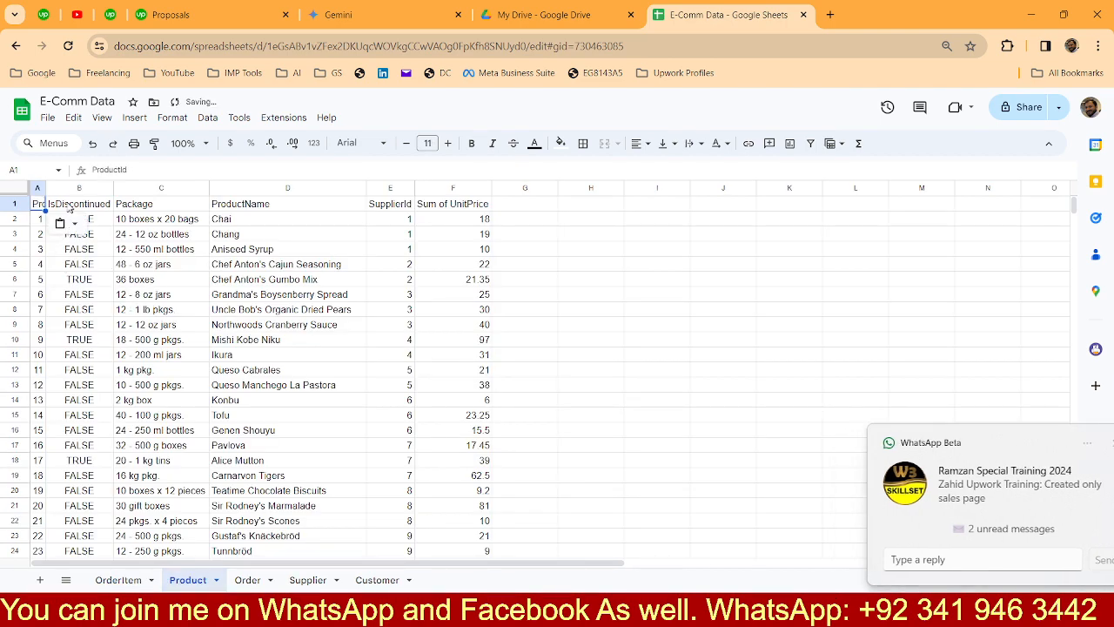
double_click(45, 188)
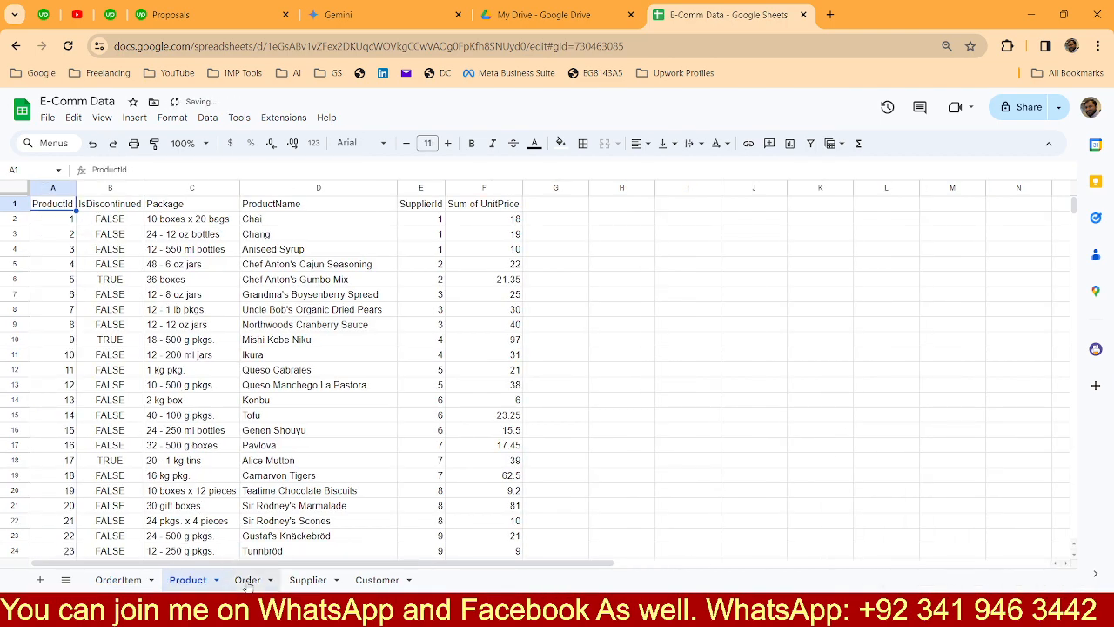
Copy the OrderId header from OrderItem into cell A1 of the Order sheet and fit column A to its content.
click(119, 580)
click(127, 204)
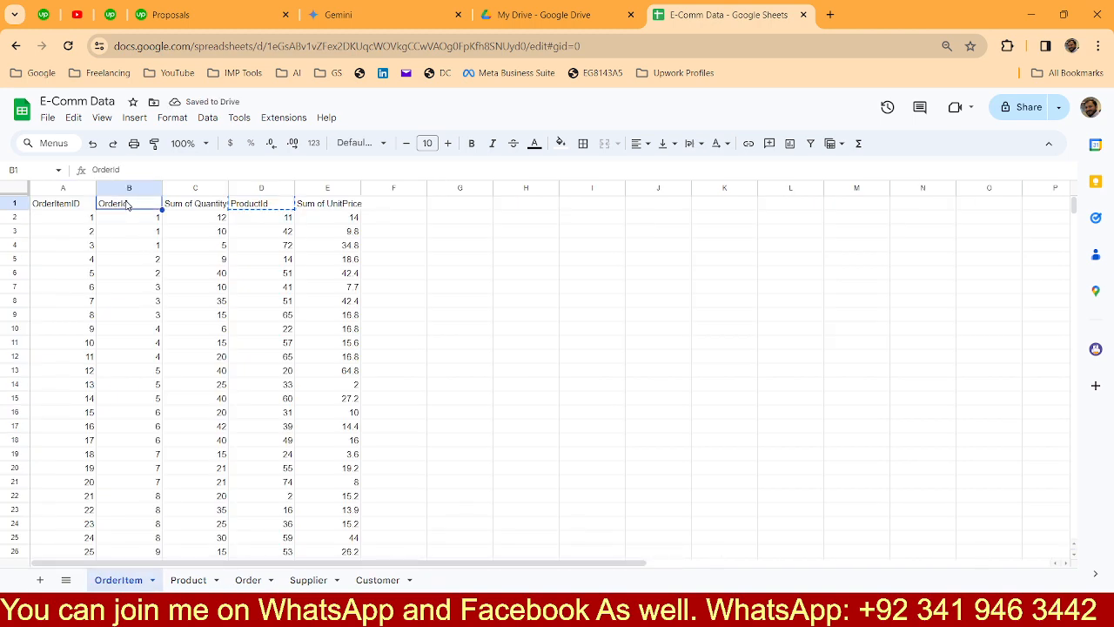
click(253, 578)
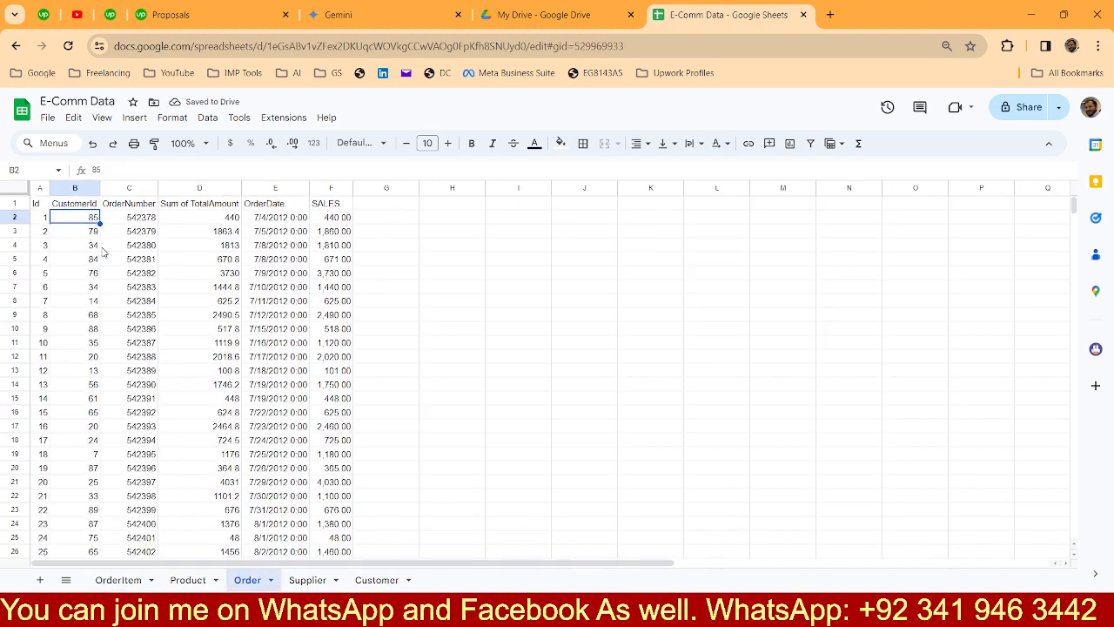
click(38, 204)
key(ctrl+v)
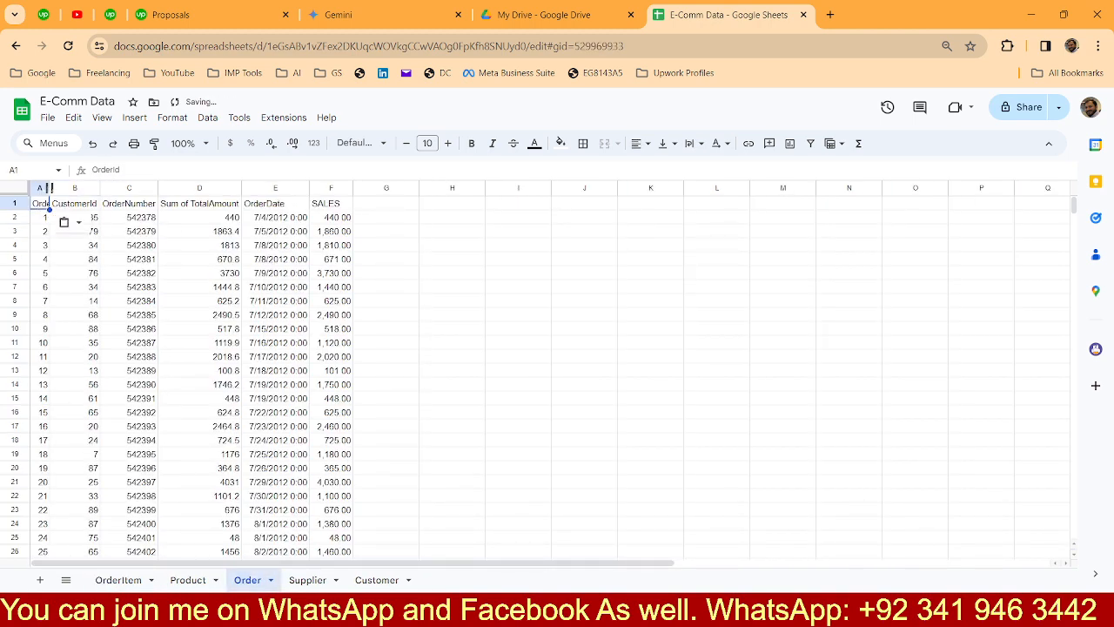
double_click(50, 188)
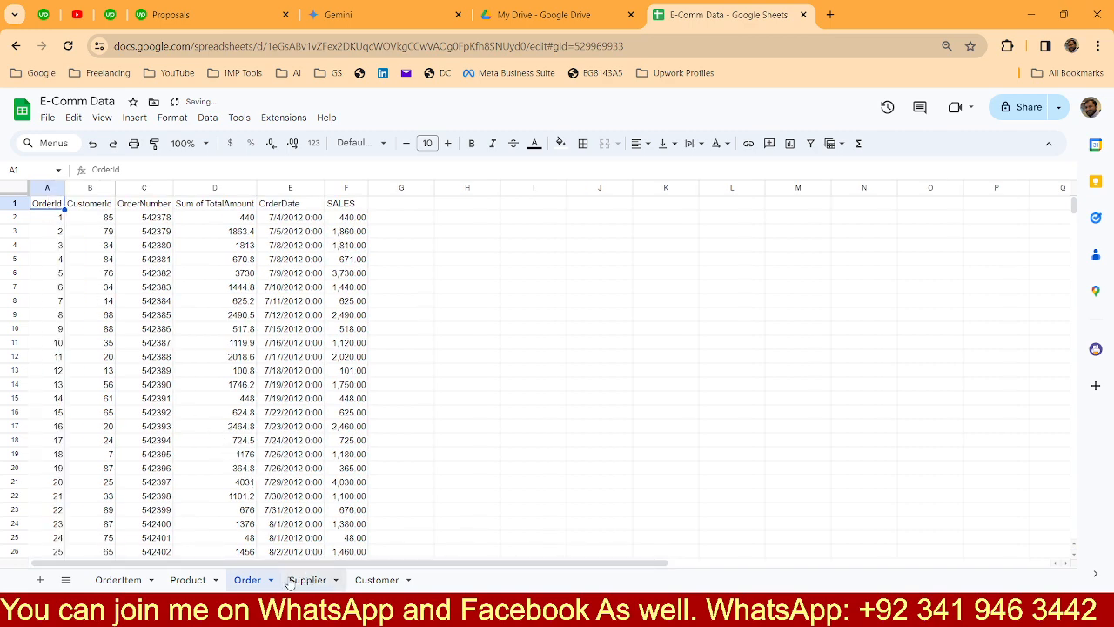
Copy the SupplierId header from the Product sheet into cell A1 of the Supplier sheet and fit column A to its content.
click(193, 580)
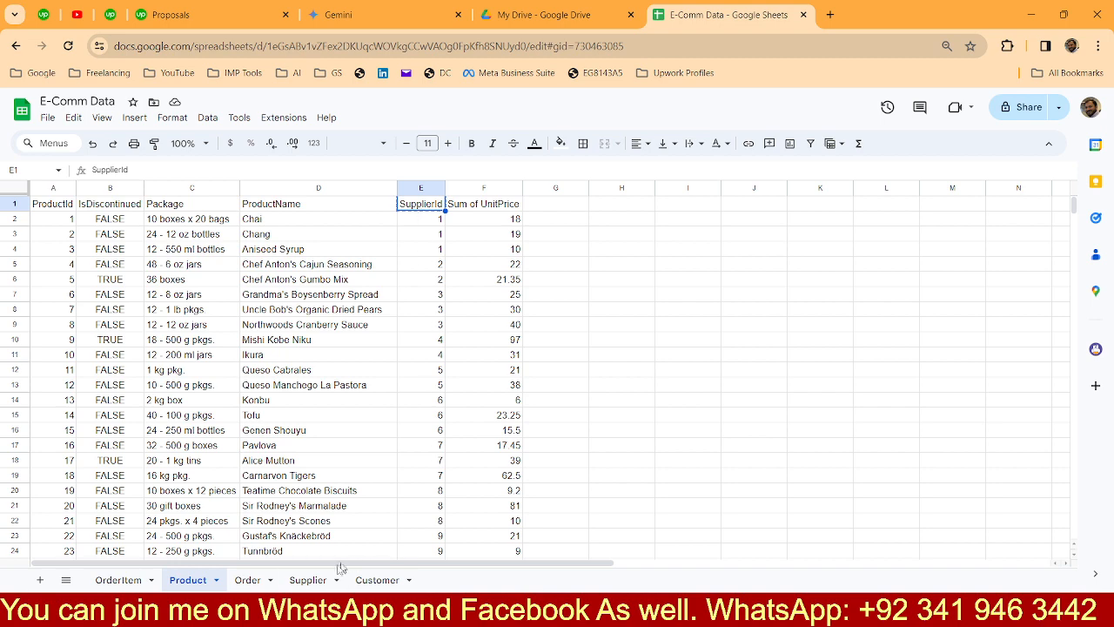
click(306, 580)
click(39, 206)
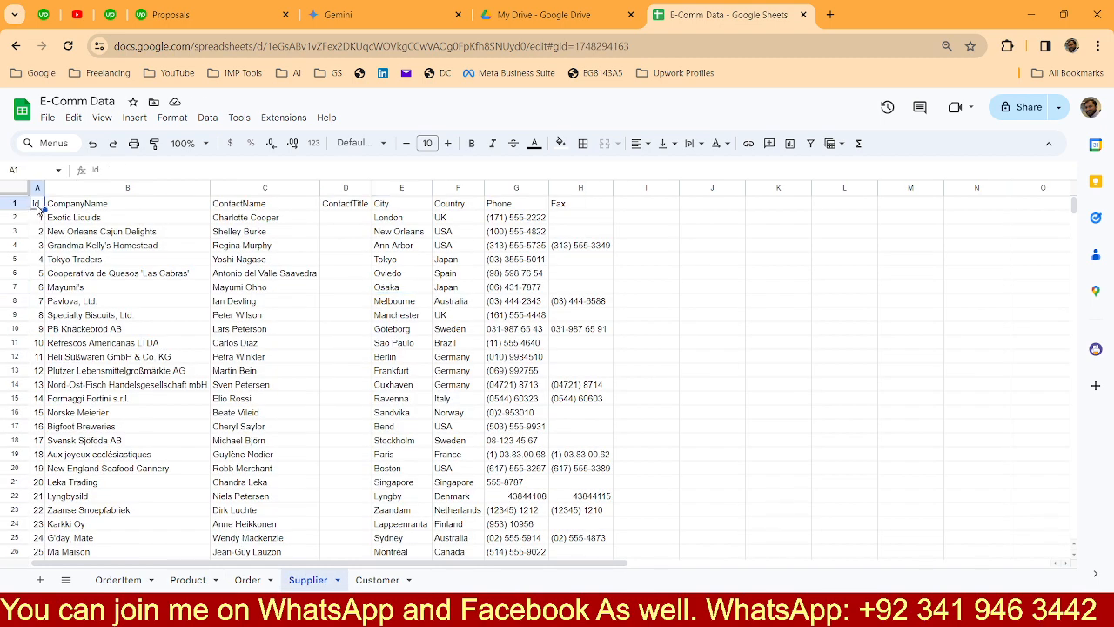
key(ctrl+v)
double_click(46, 188)
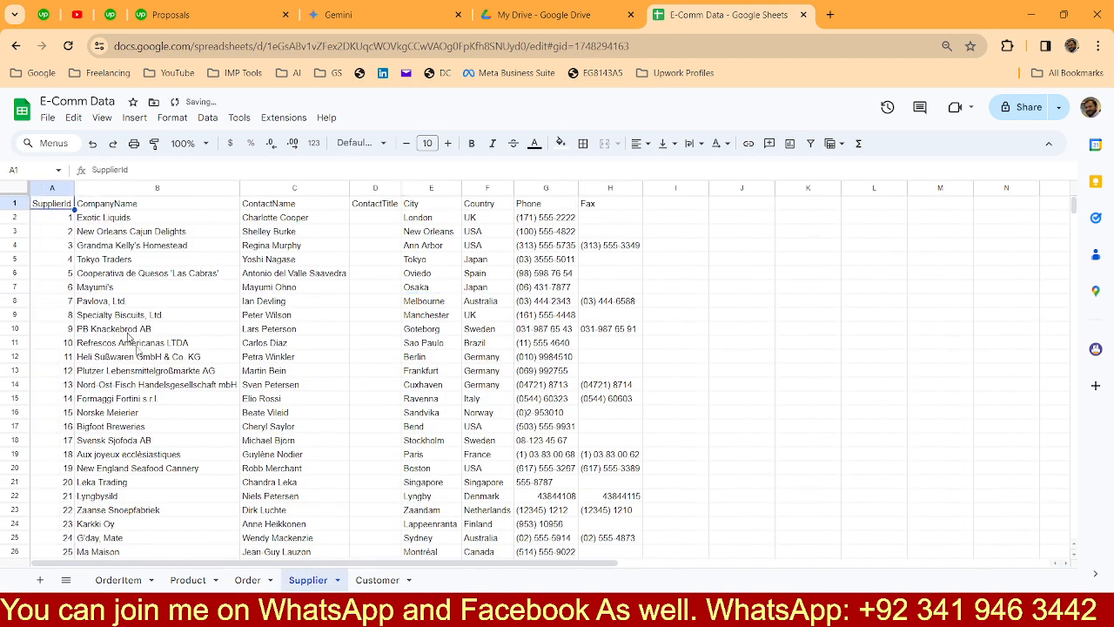
Copy the CustomerId header from cell B1 of the Order sheet into cell A1 of the Customer sheet.
click(187, 580)
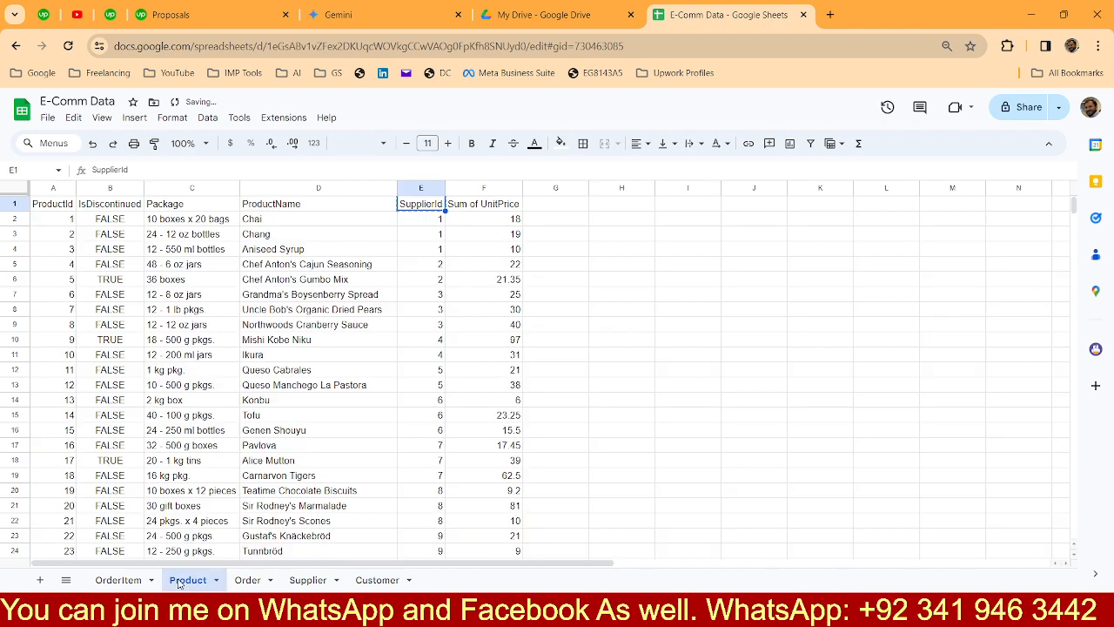
click(247, 580)
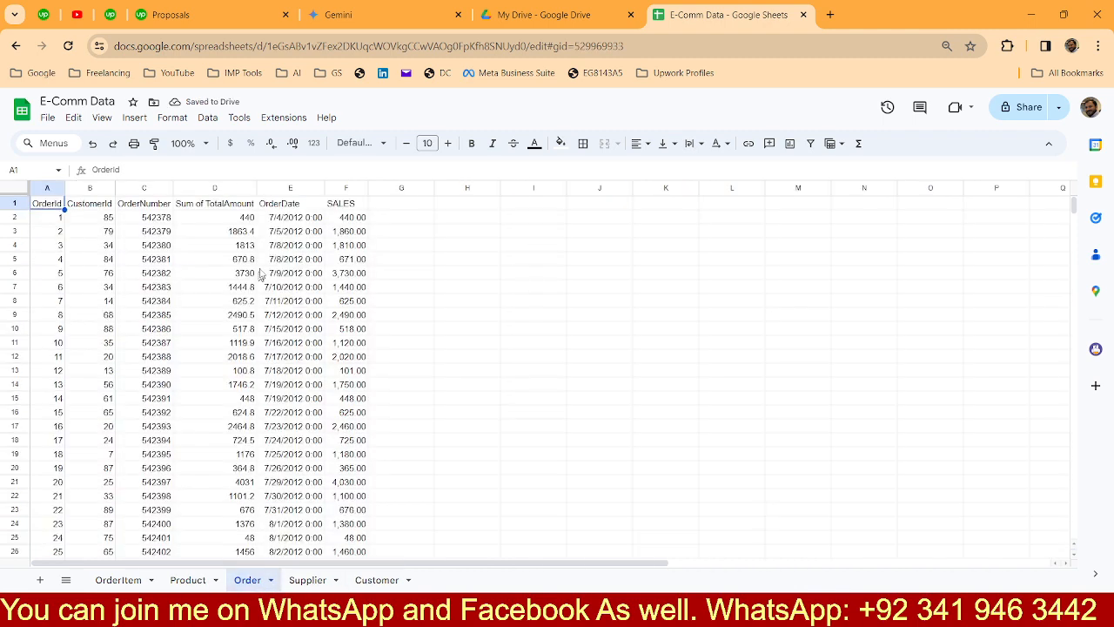
click(110, 203)
click(375, 580)
click(63, 232)
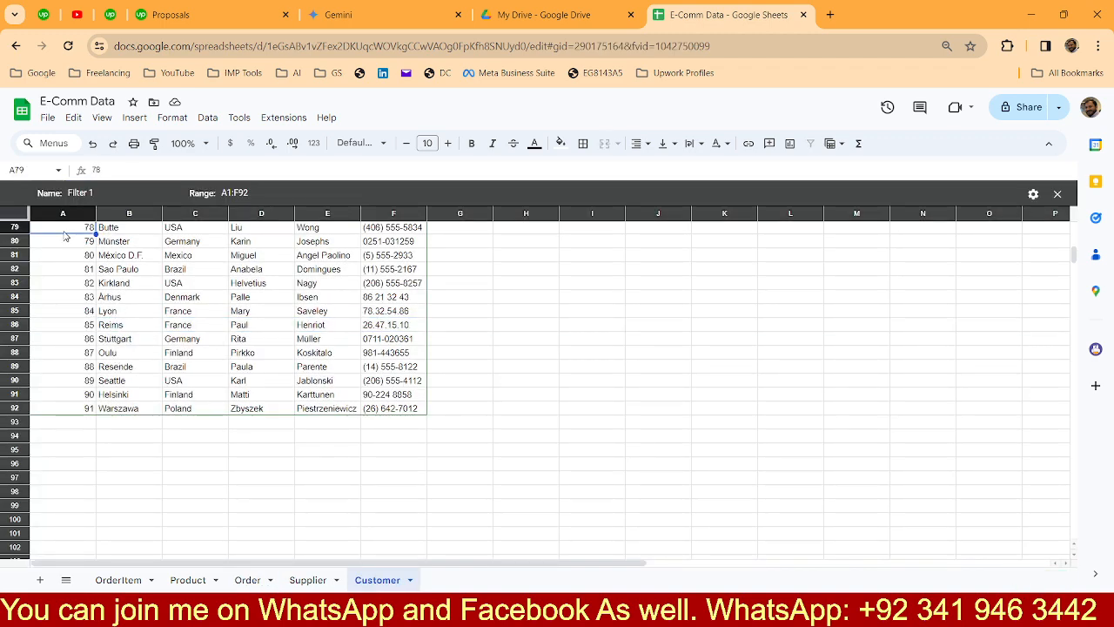
key(ctrl+Up)
key(ctrl+v)
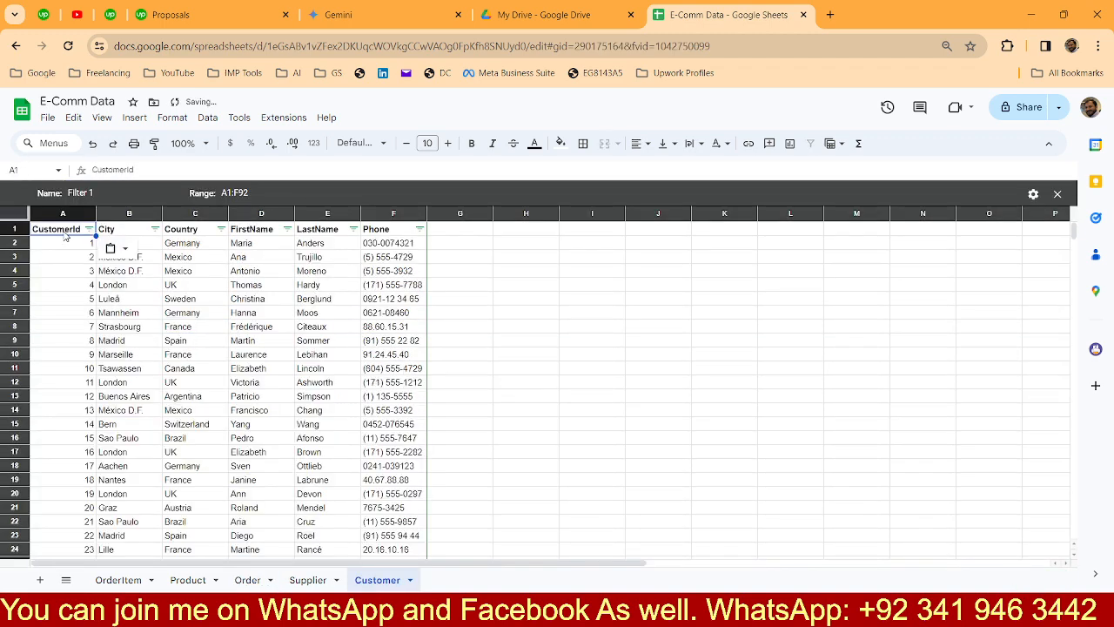
Compare the CustomerId column of the Customer sheet with the CustomerId values in the Order sheet.
click(213, 290)
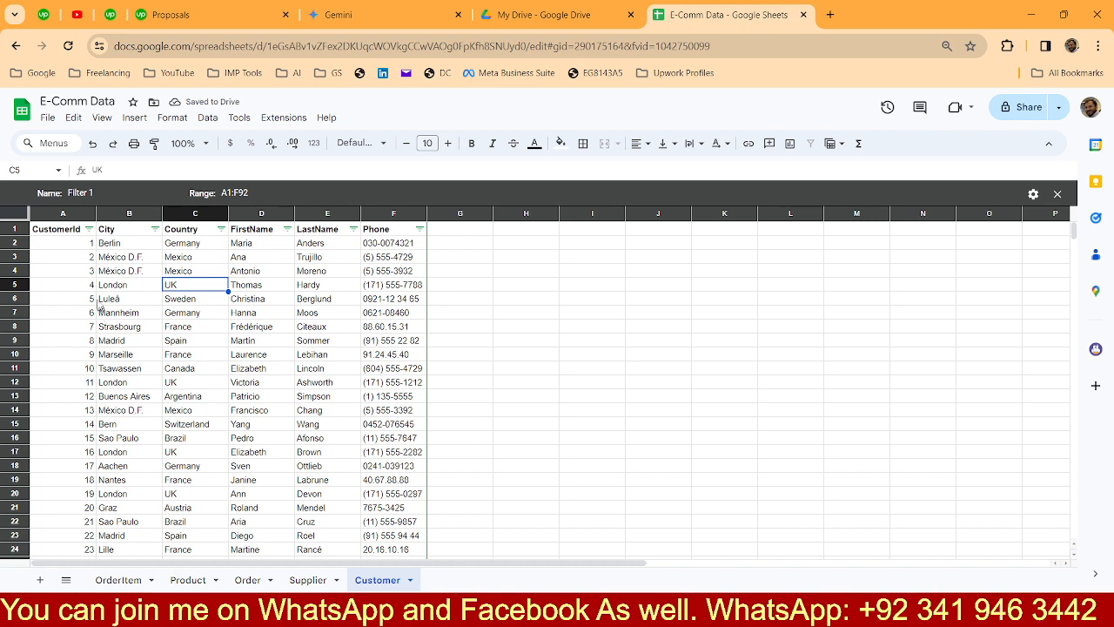
click(47, 212)
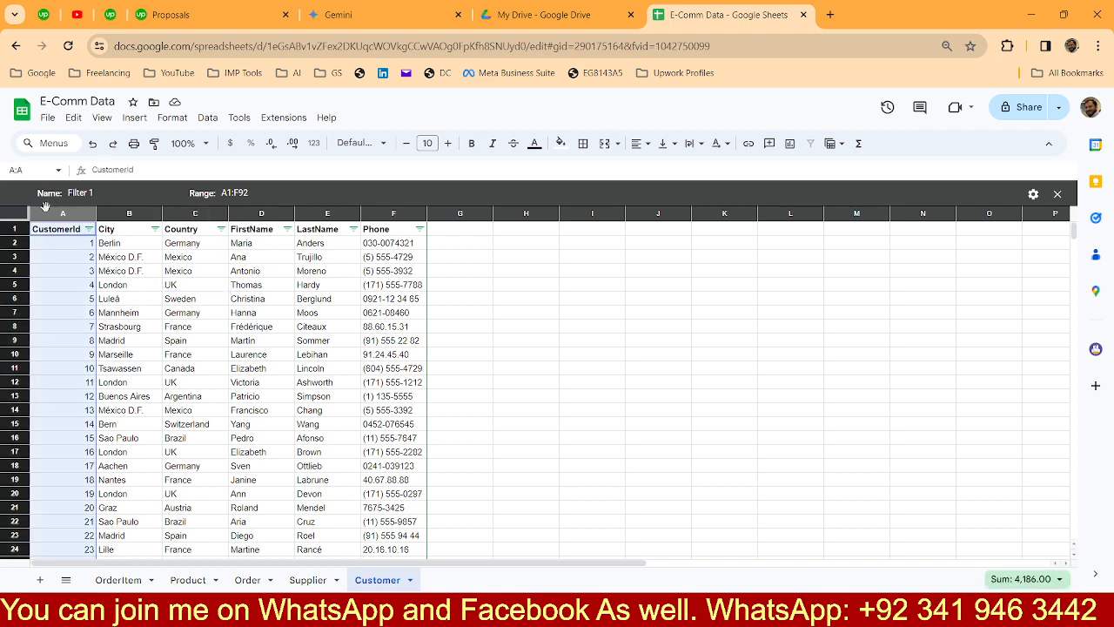
click(248, 580)
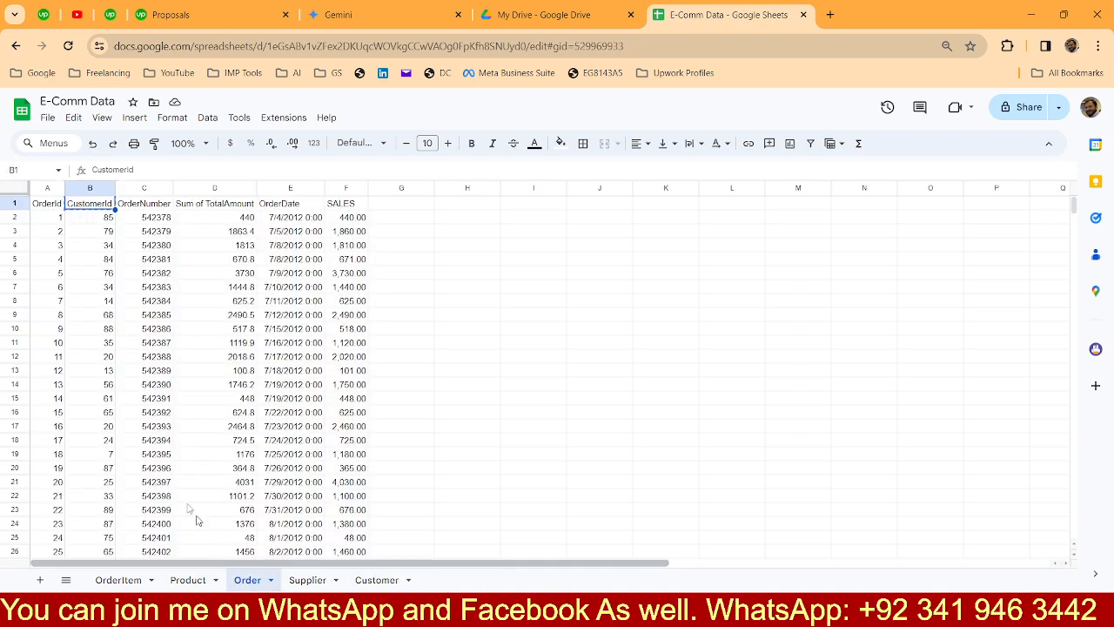
click(103, 223)
scroll(105, 230, down, 5)
scroll(105, 241, up, 5)
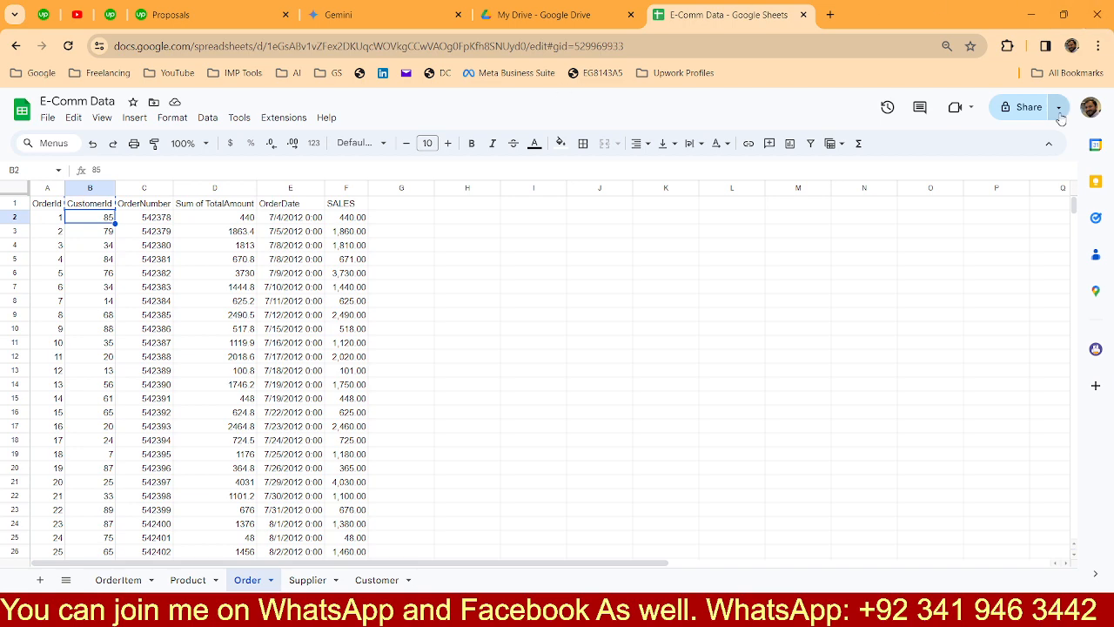
Share the E-Comm Data workbook by setting its general access to Anyone with the link as Viewer.
click(1027, 107)
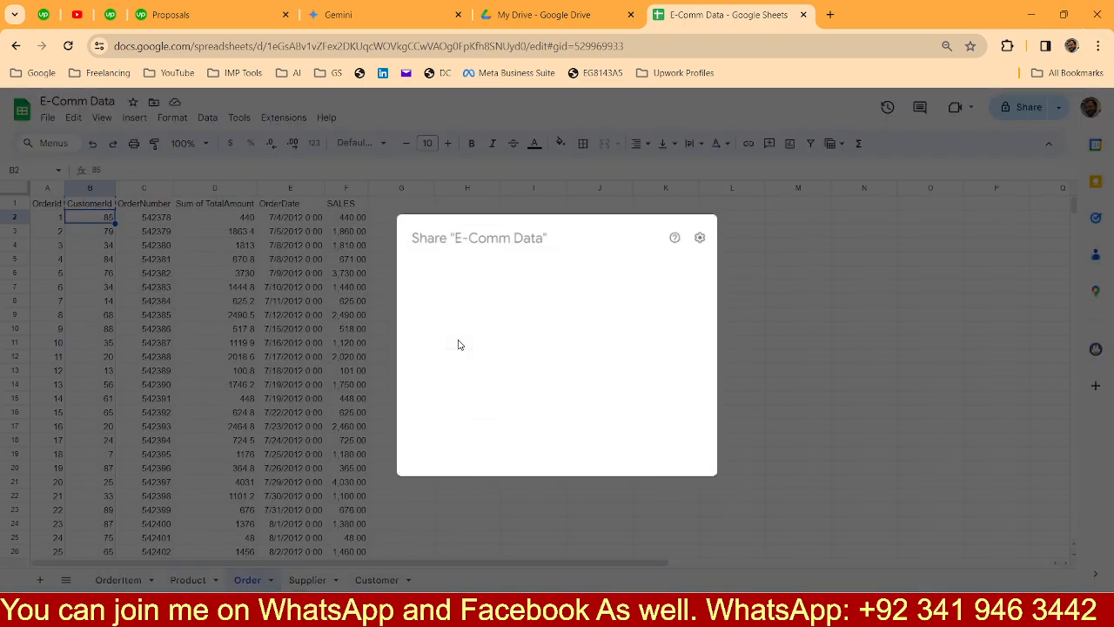
click(468, 396)
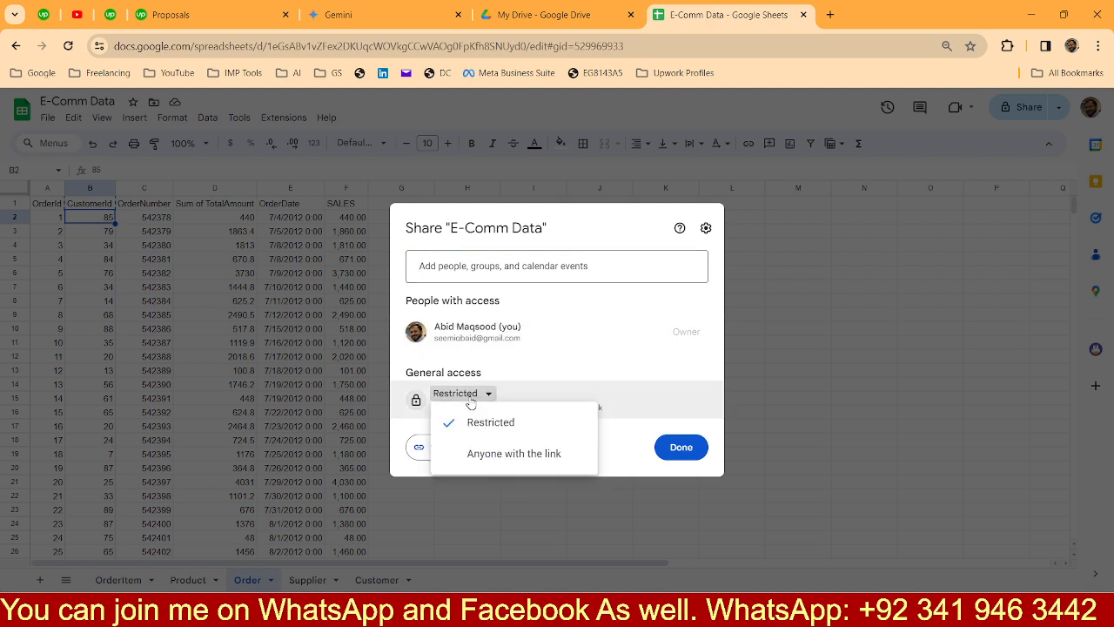
click(500, 454)
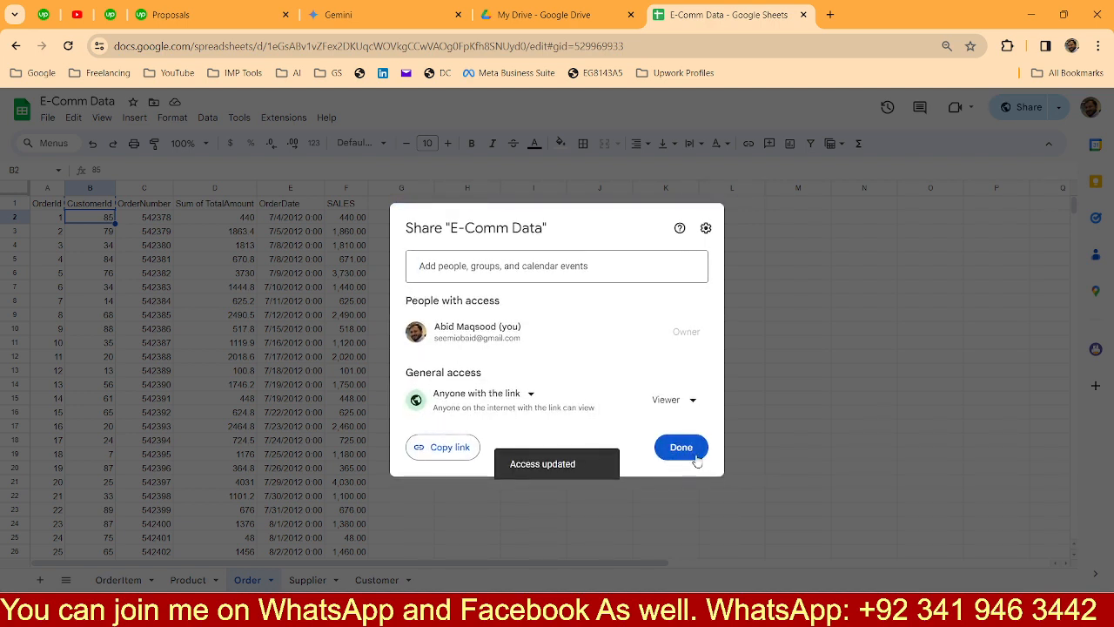
click(681, 447)
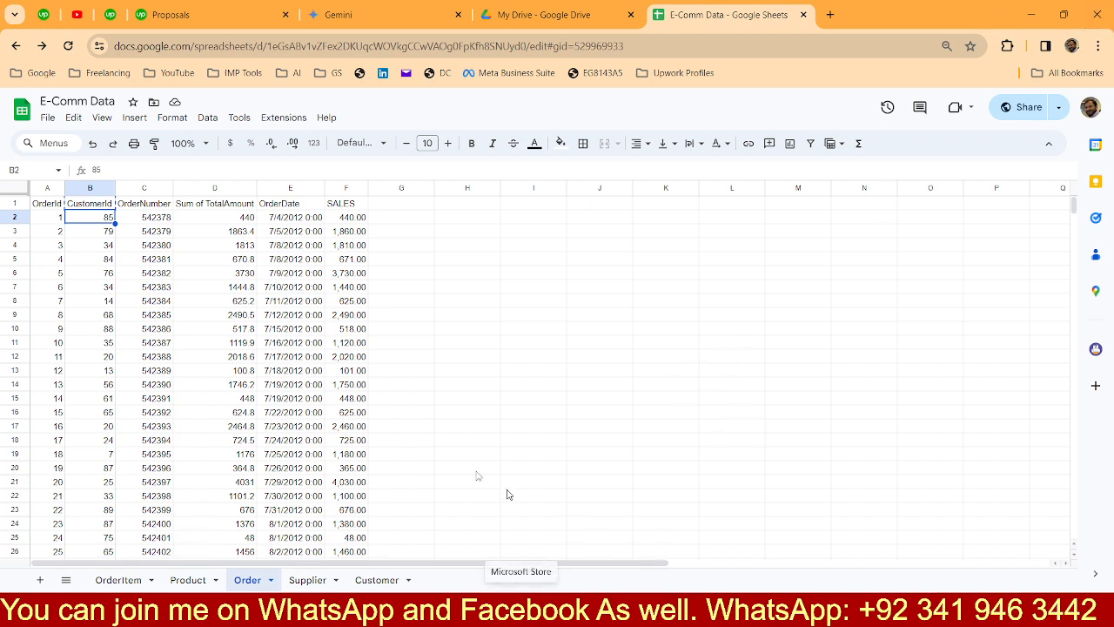
Switch to Looker Studio in a new browser tab and start a blank report.
click(829, 16)
text(looker)
key(Return)
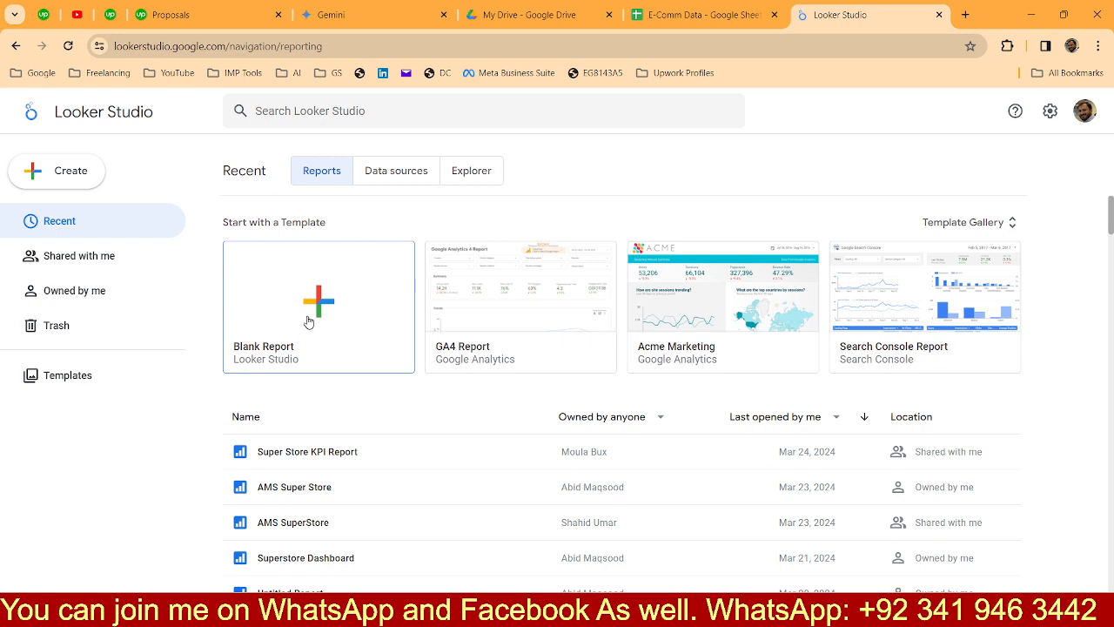
click(286, 355)
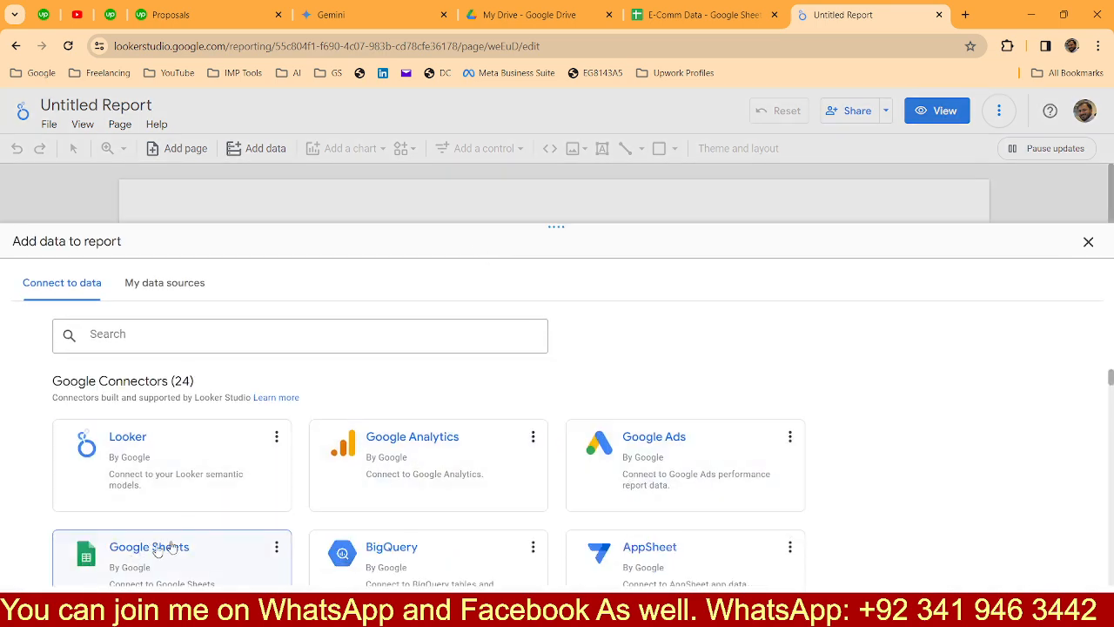
Connect the report to the OrderItem worksheet of the E-Comm Data spreadsheet through the Google Sheets connector.
click(139, 558)
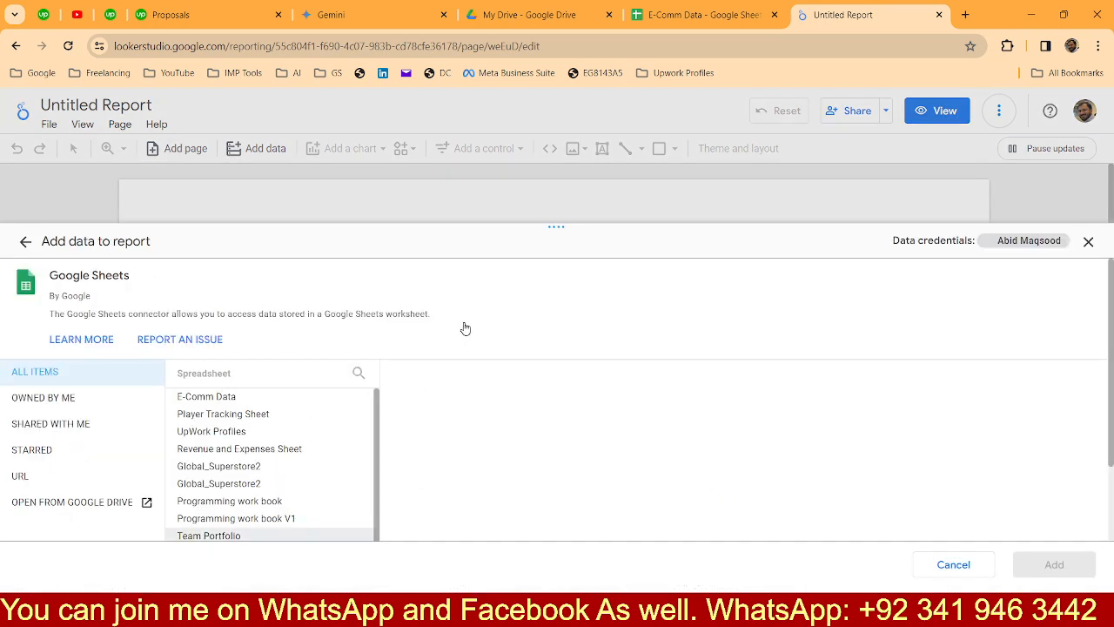
click(194, 402)
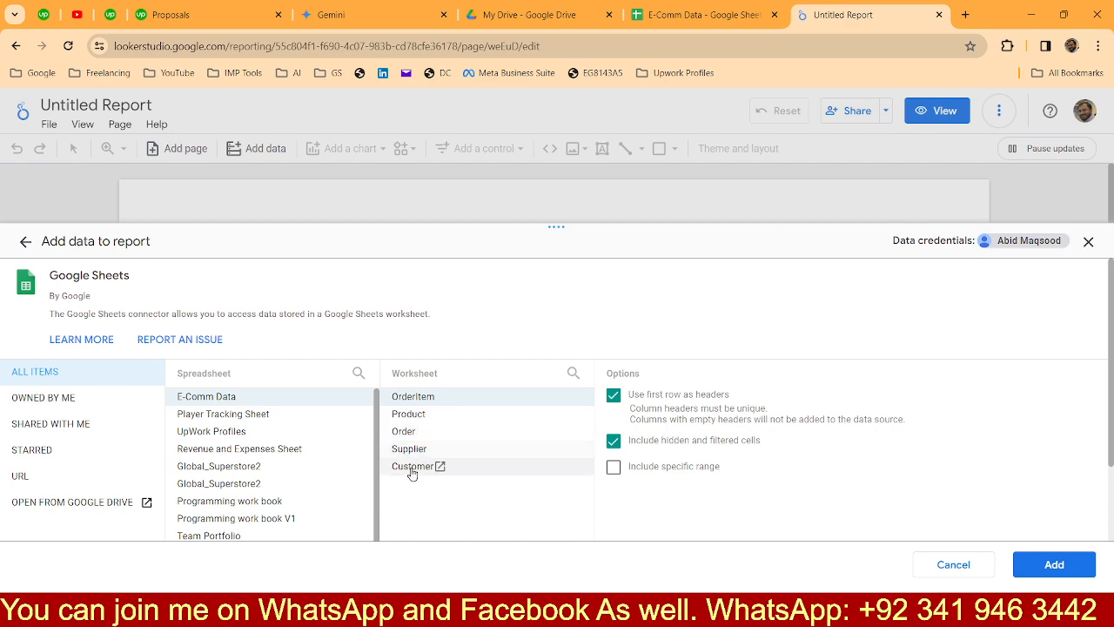
click(613, 468)
click(1087, 576)
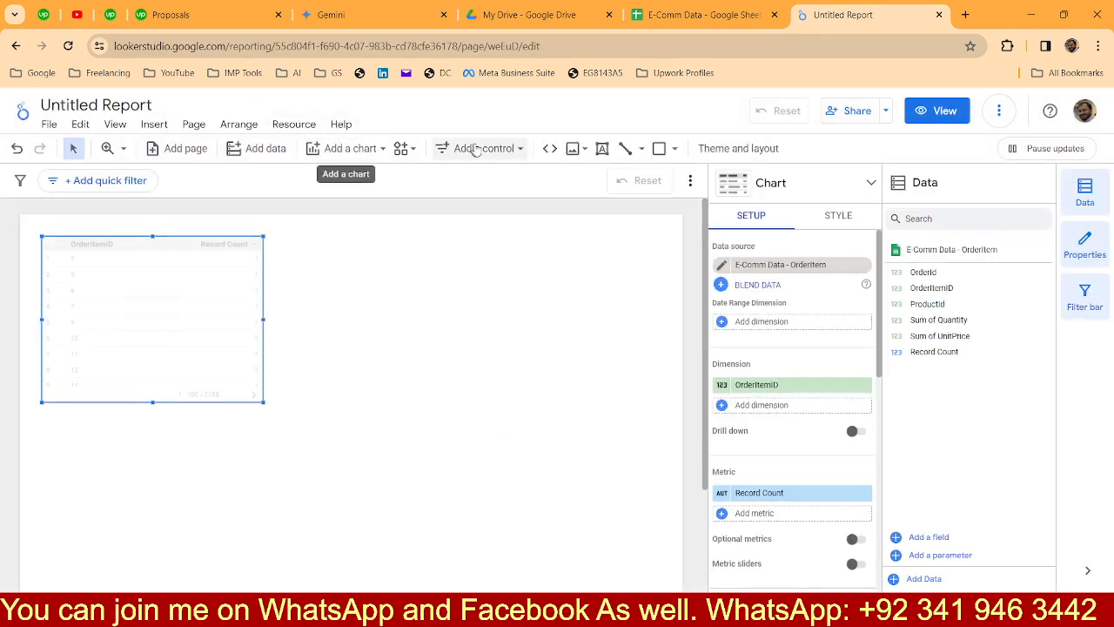
Add the Product worksheet of the E-Comm Data spreadsheet as another Google Sheets data source.
click(258, 148)
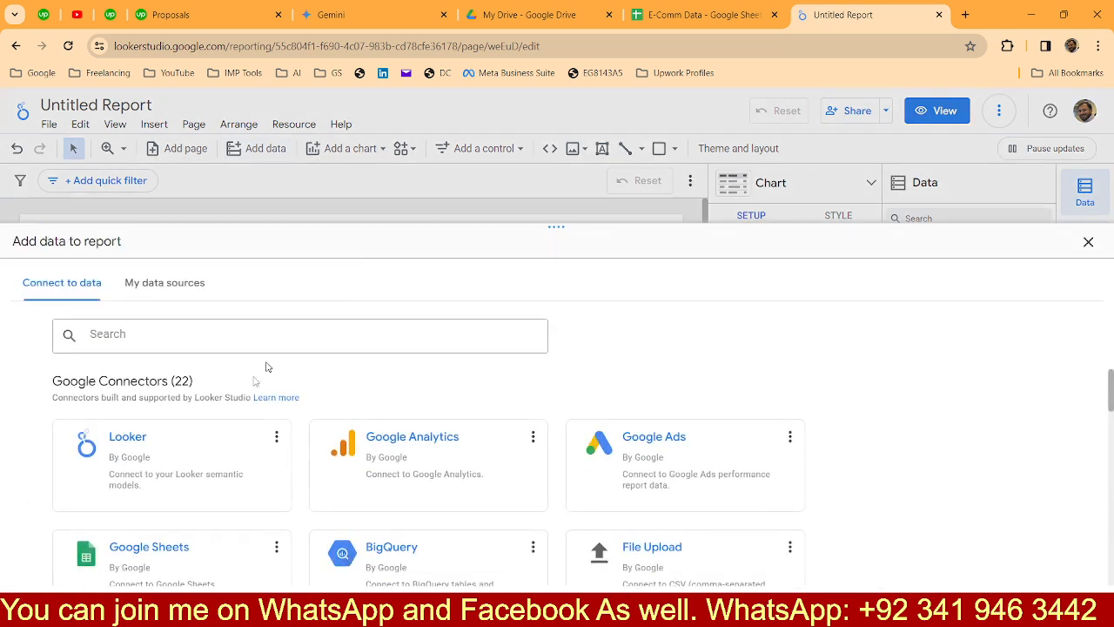
click(148, 550)
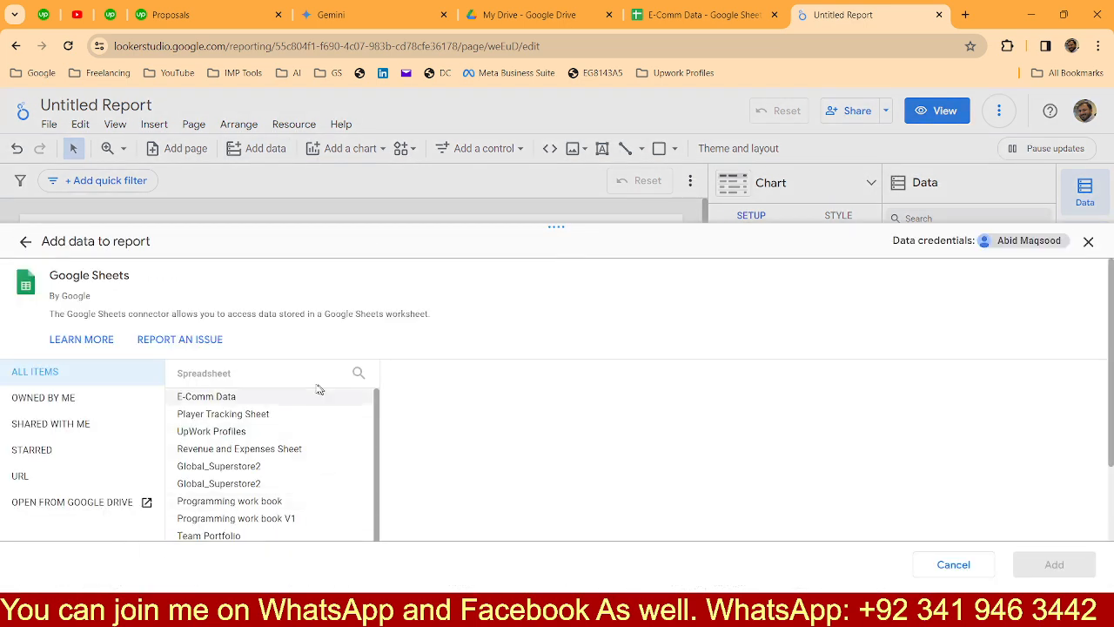
click(229, 398)
click(421, 414)
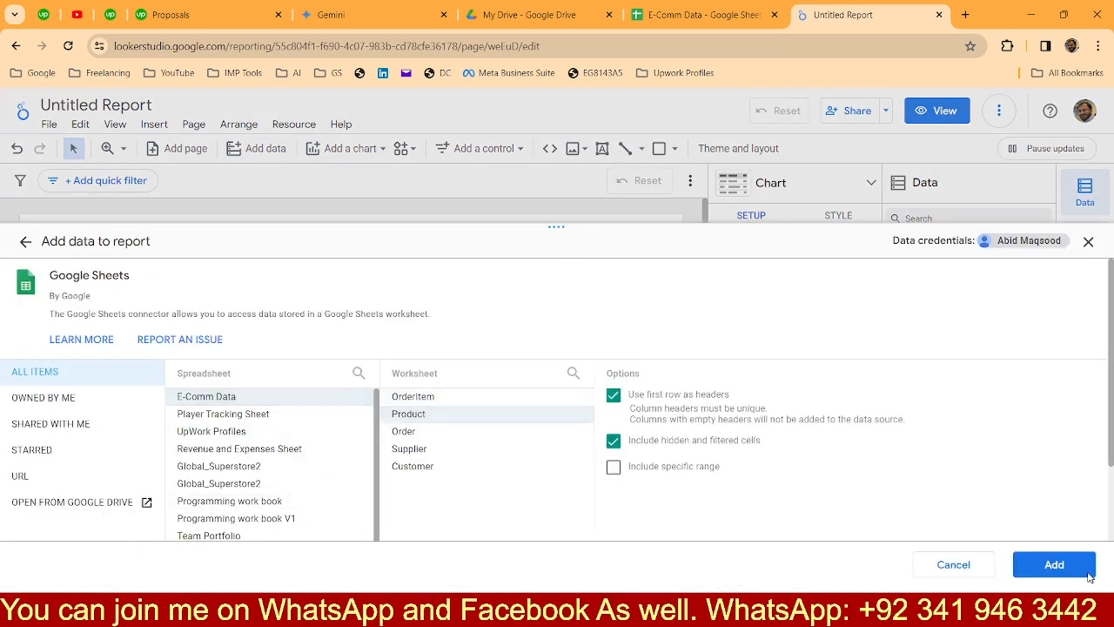
click(1069, 578)
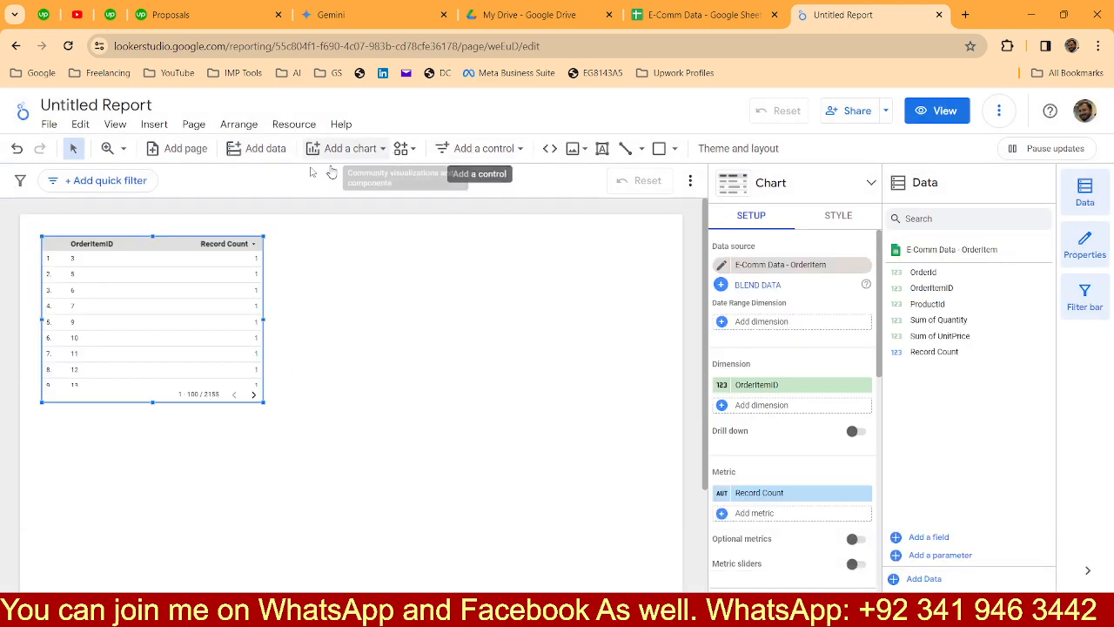
Add the Order worksheet of the E-Comm Data spreadsheet to the report as a Google Sheets data source.
click(248, 155)
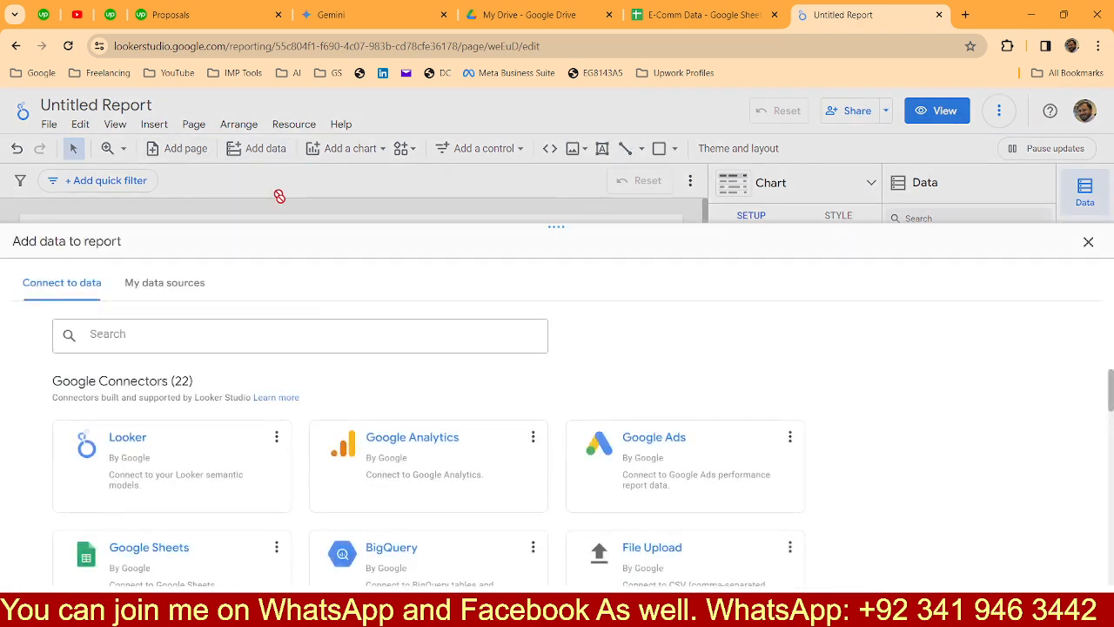
click(127, 548)
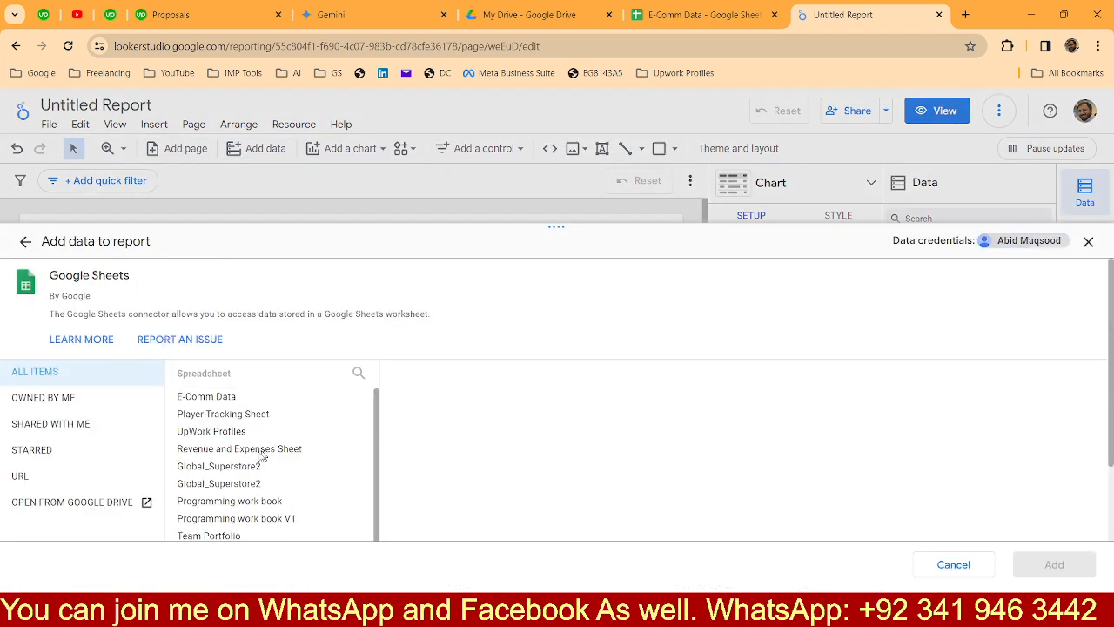
click(192, 396)
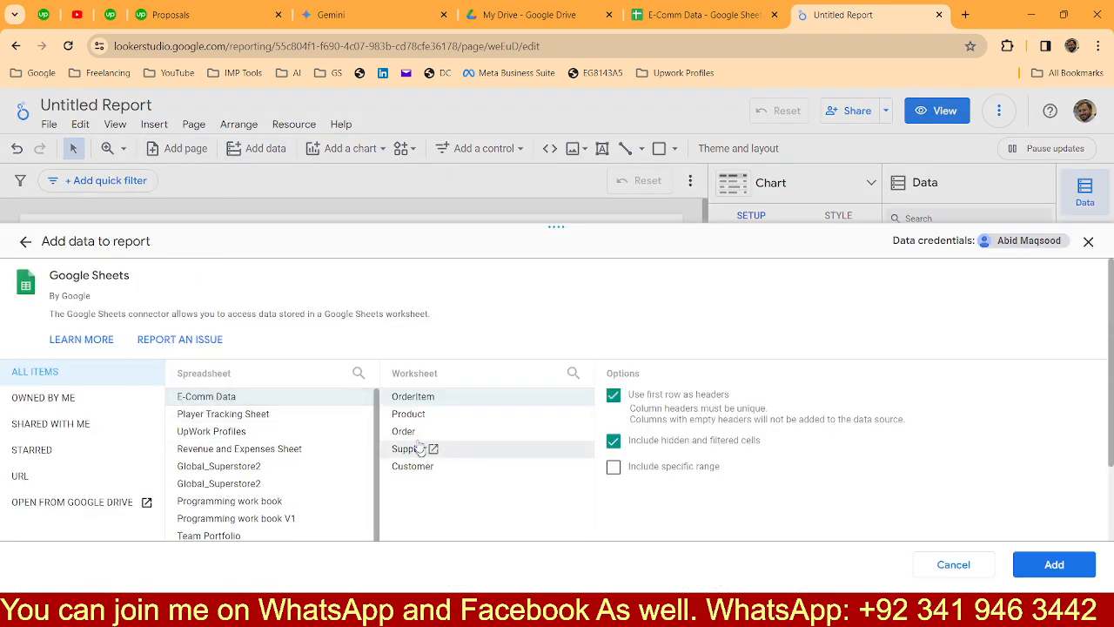
click(408, 432)
click(1054, 564)
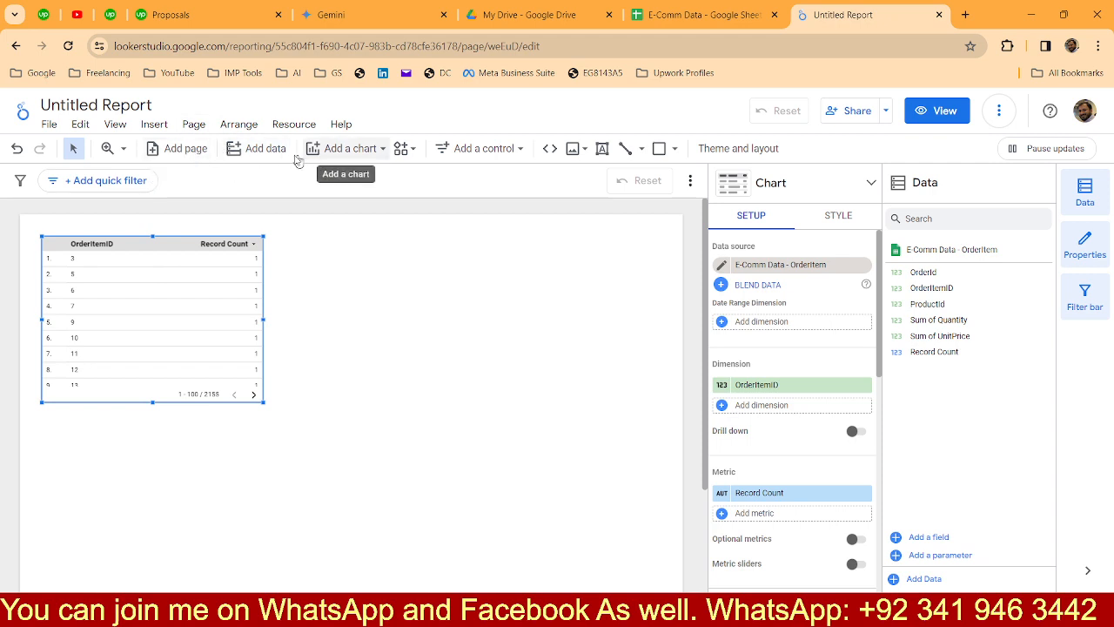
Add the Supplier worksheet of the E-Comm Data spreadsheet to the report through the Google Sheets connector.
click(262, 148)
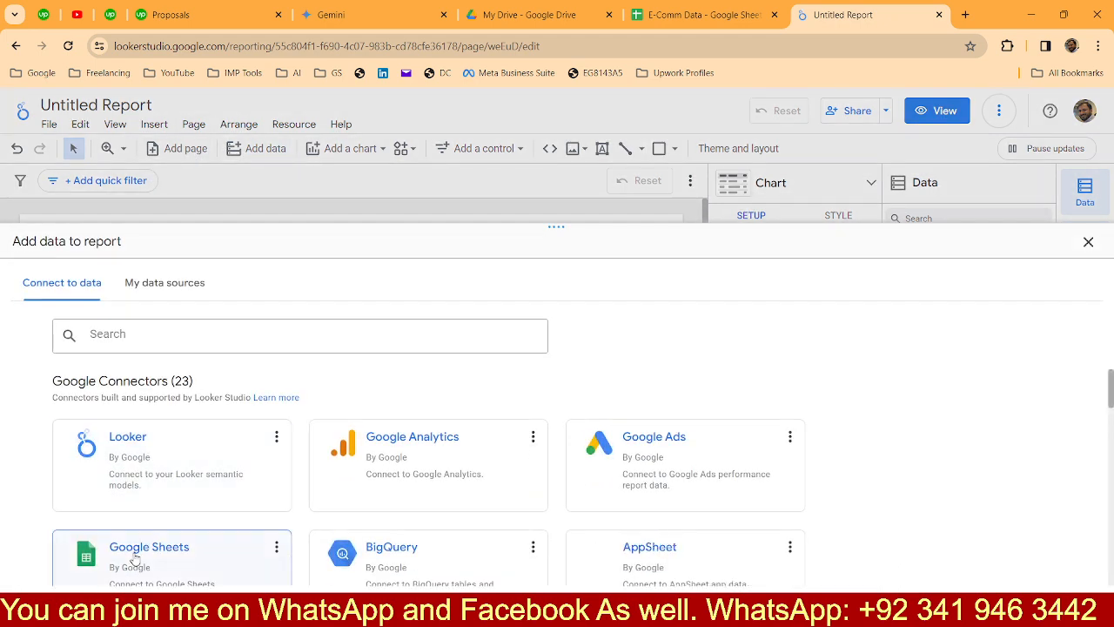
click(87, 550)
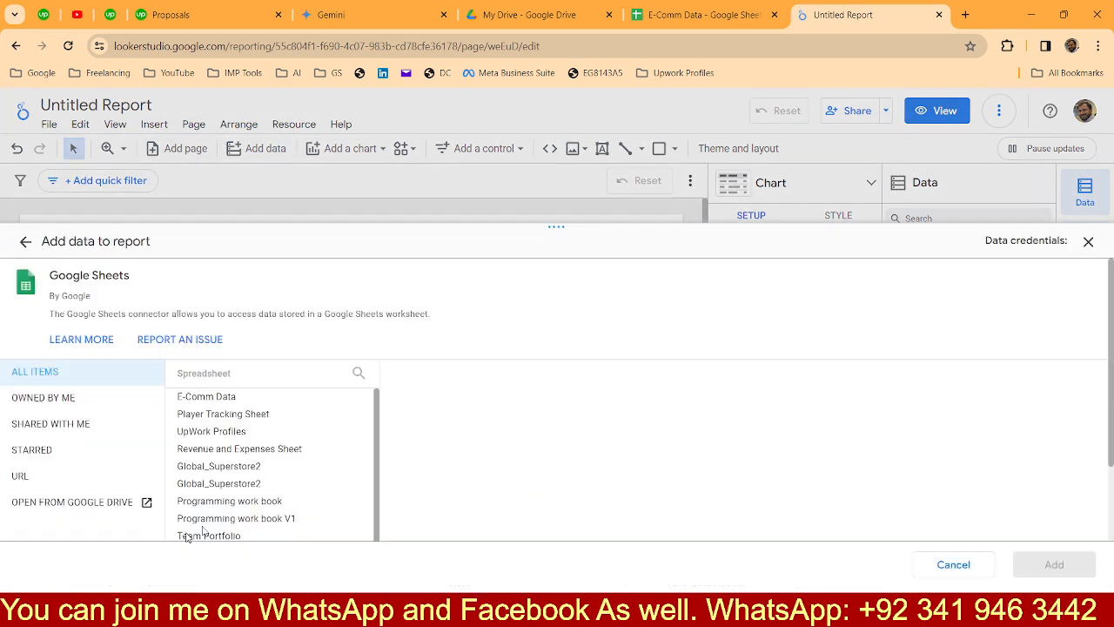
click(212, 398)
click(437, 450)
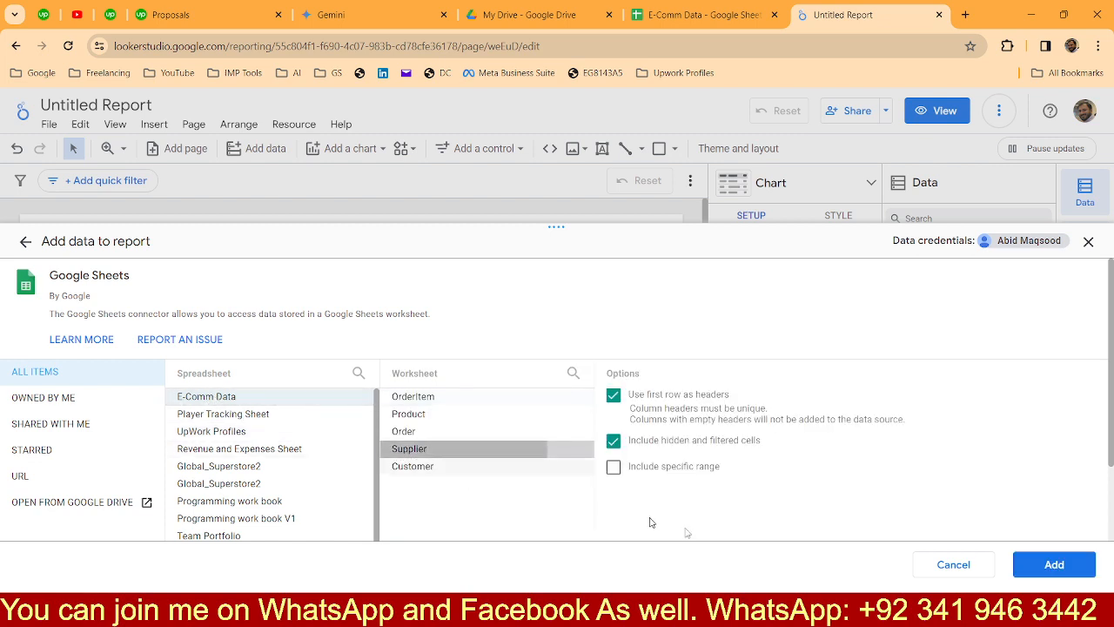
click(1049, 575)
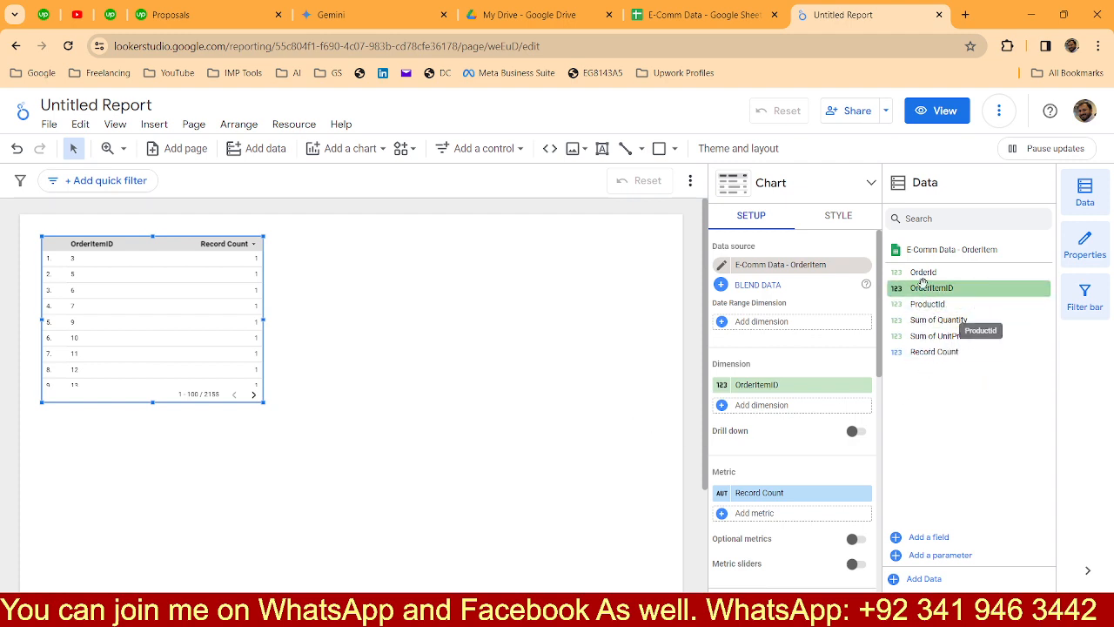
Add the Customer worksheet of the E-Comm Data spreadsheet to the report as a Google Sheets data source.
click(779, 268)
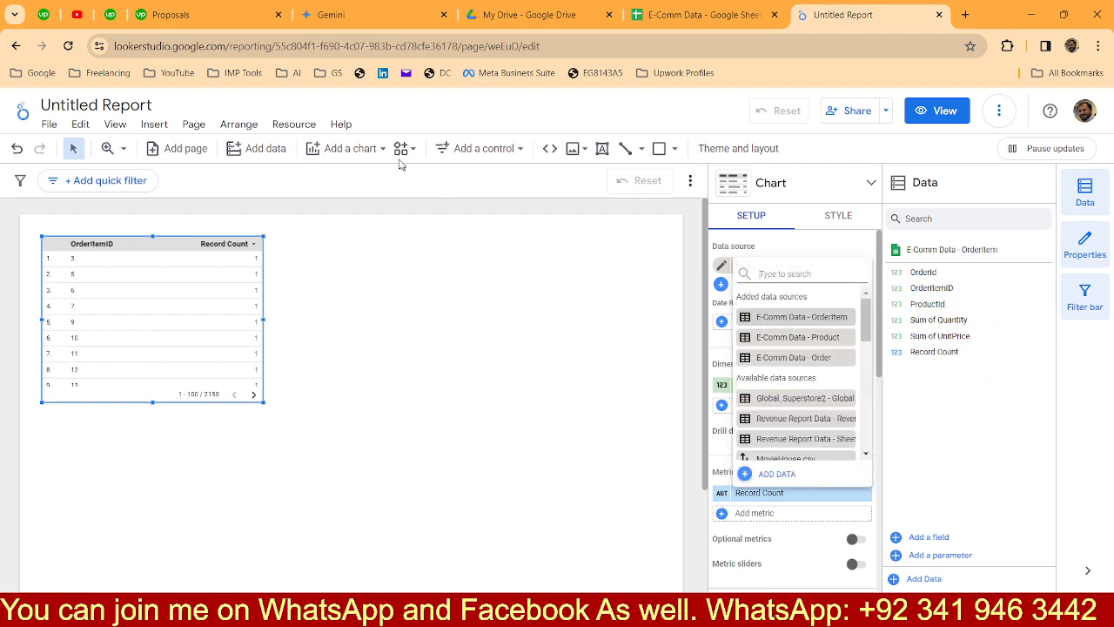
click(269, 149)
click(269, 149)
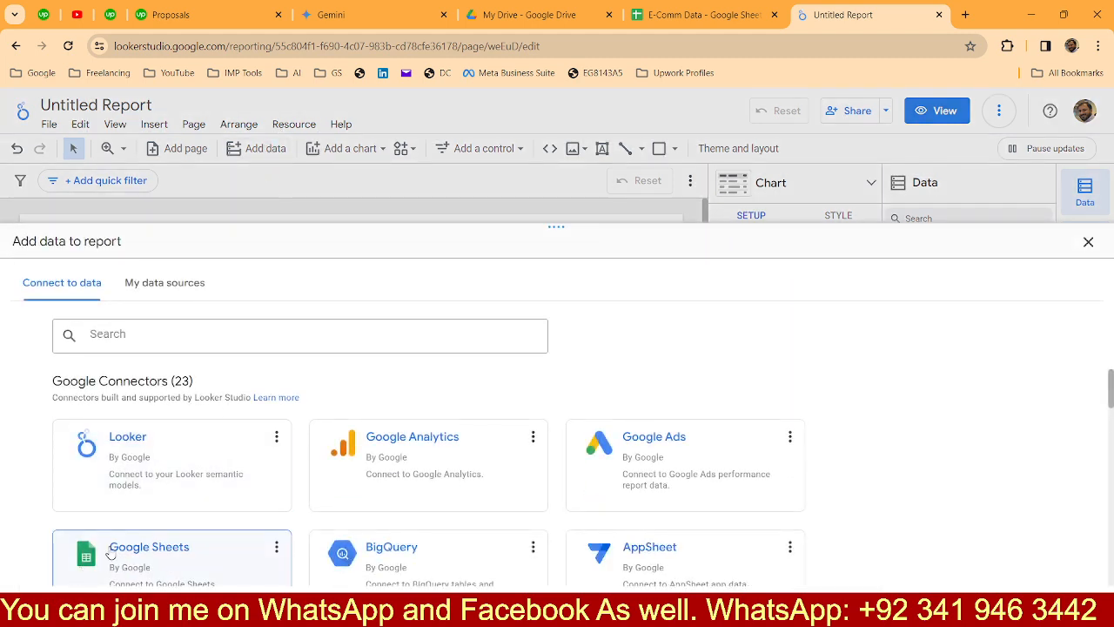
click(110, 550)
click(209, 397)
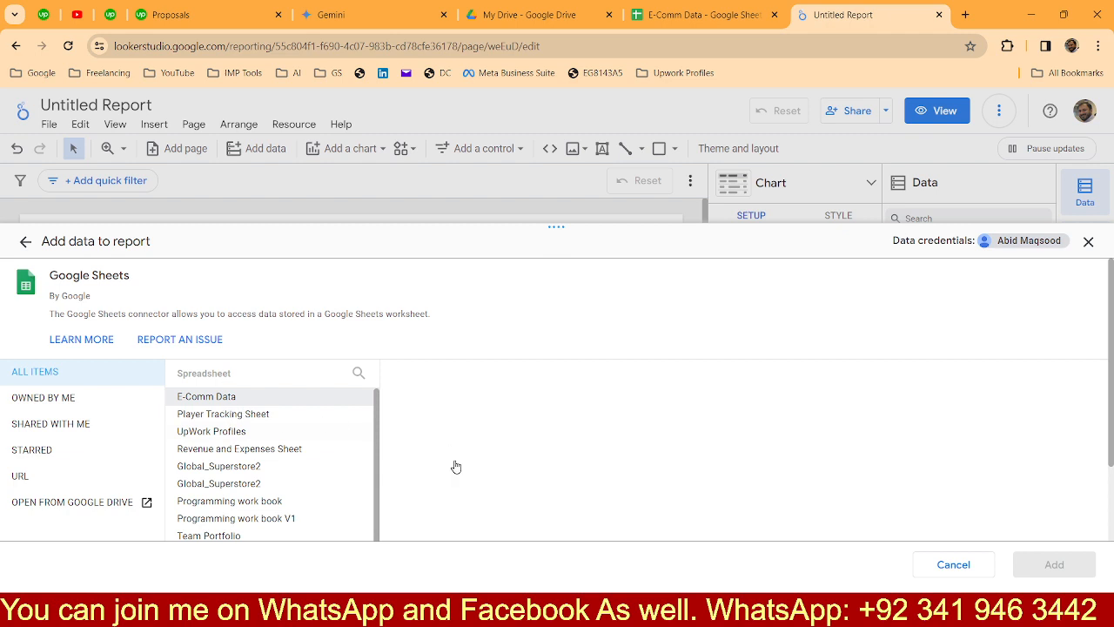
click(422, 470)
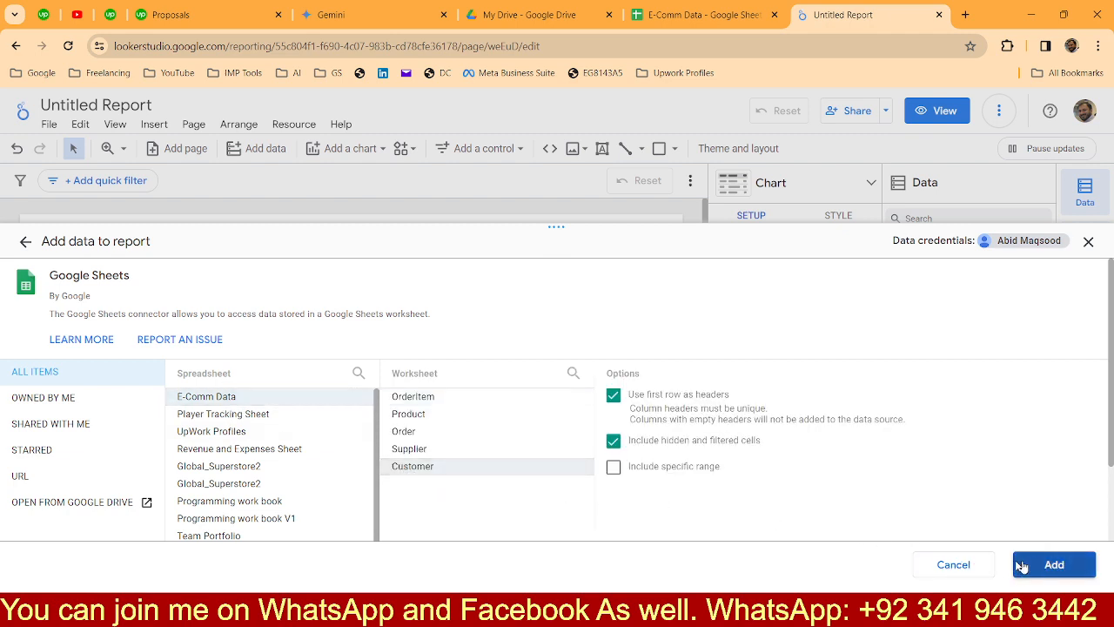
click(1049, 565)
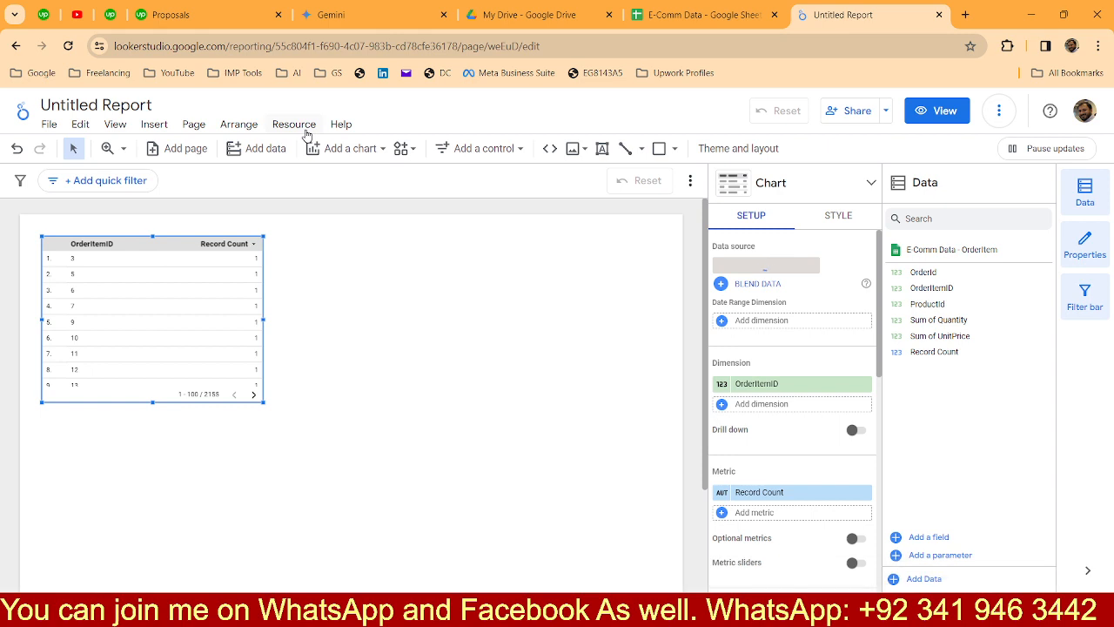
Make the OrderItem, Product, Customer, Supplier and Order data sources reusable, keeping report editors' access granted.
click(300, 129)
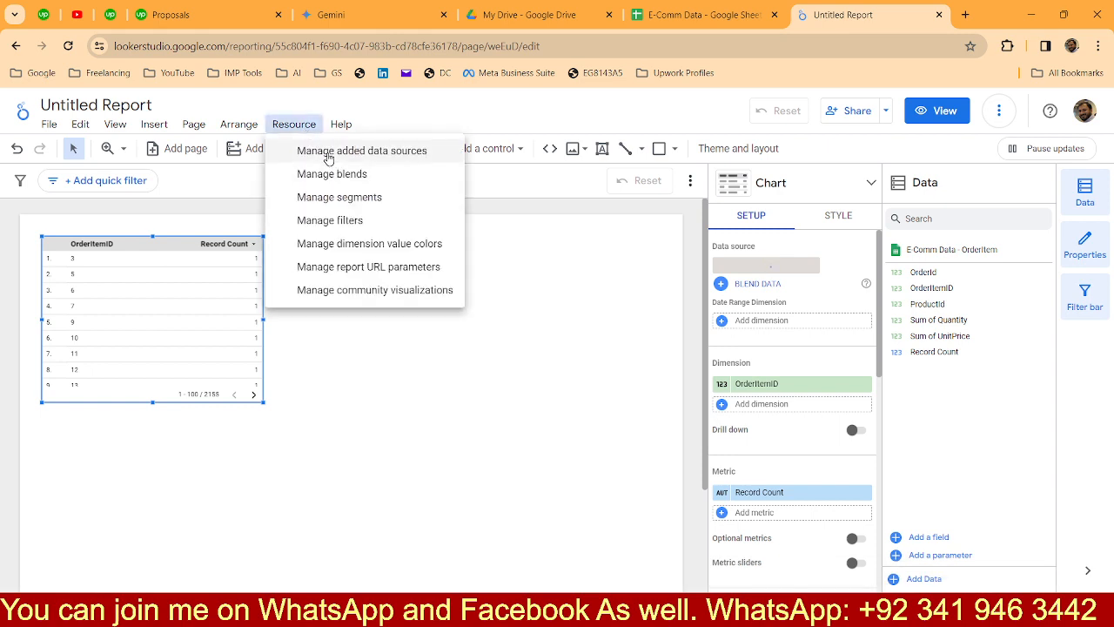
click(328, 152)
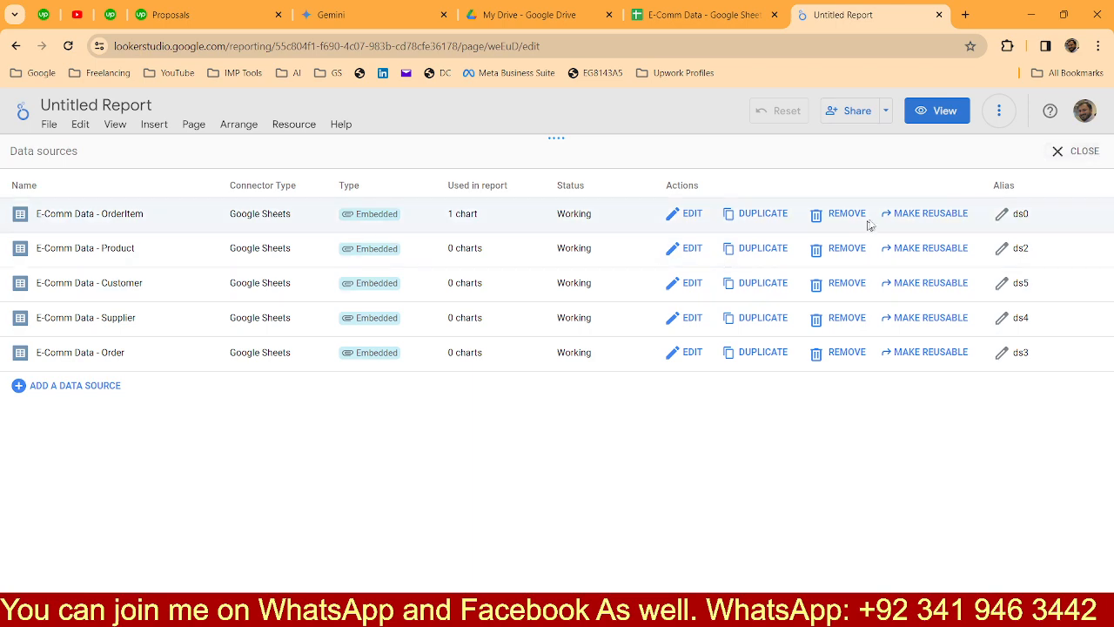
click(930, 215)
click(735, 402)
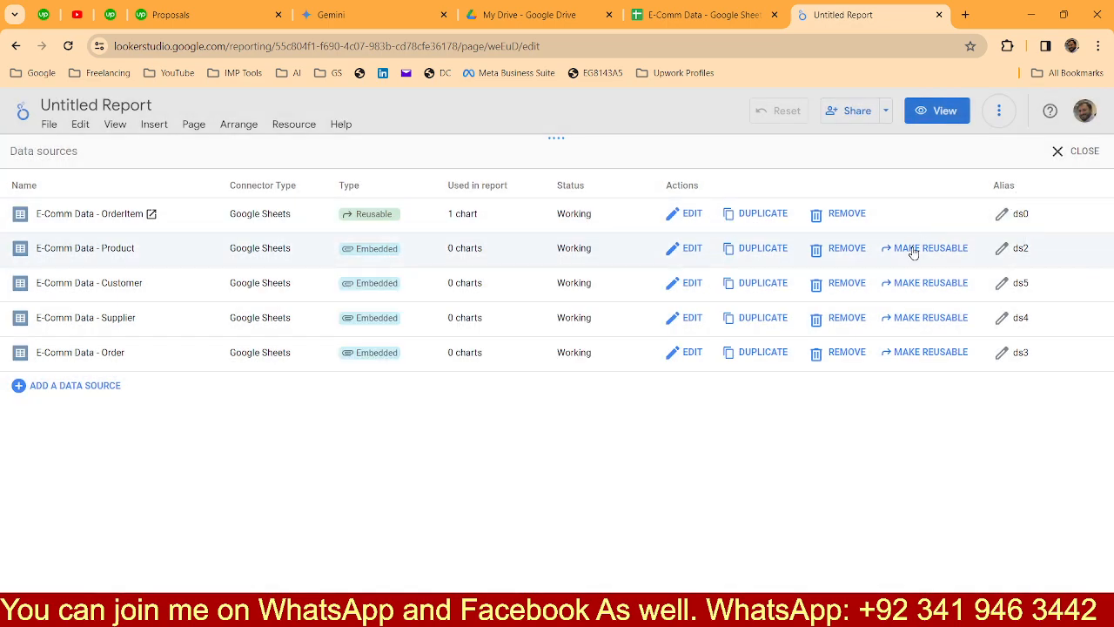
click(912, 250)
click(699, 403)
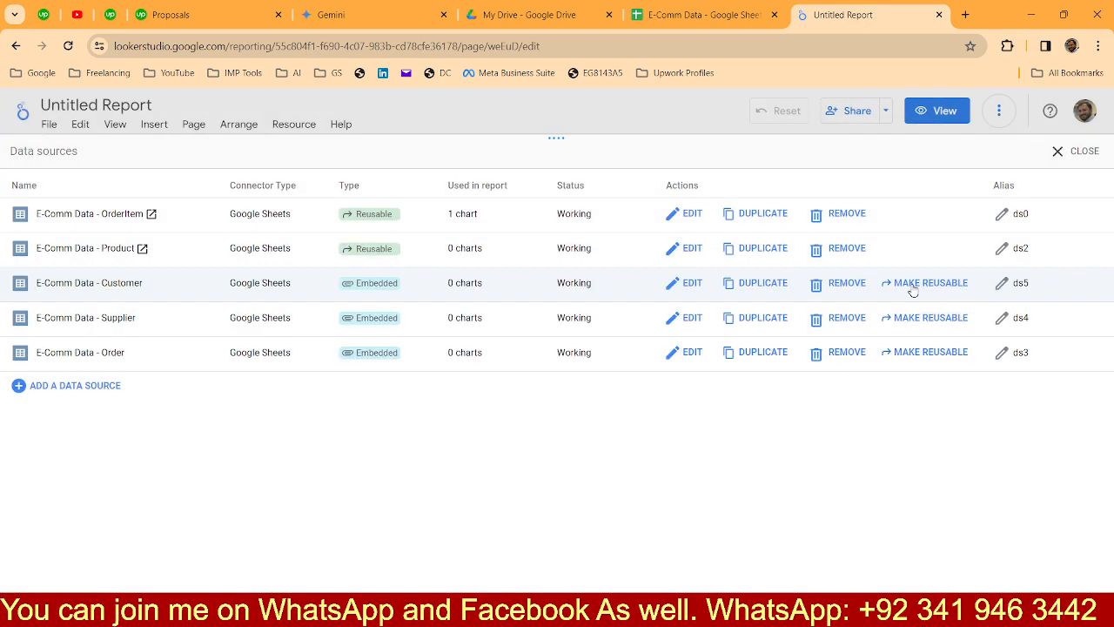
click(911, 284)
click(704, 406)
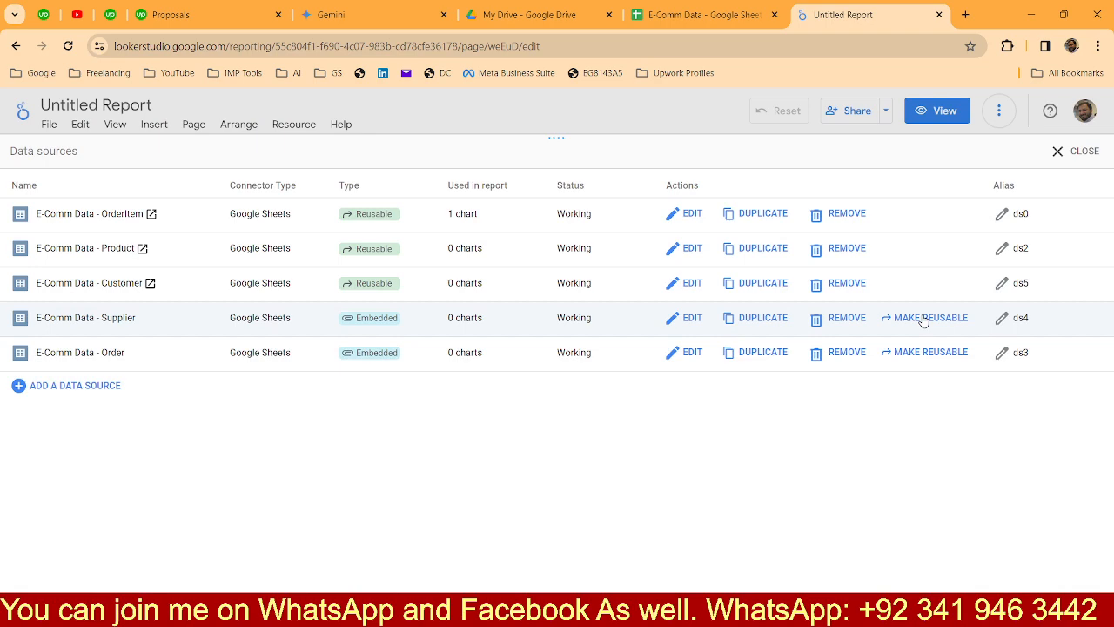
click(922, 317)
click(729, 399)
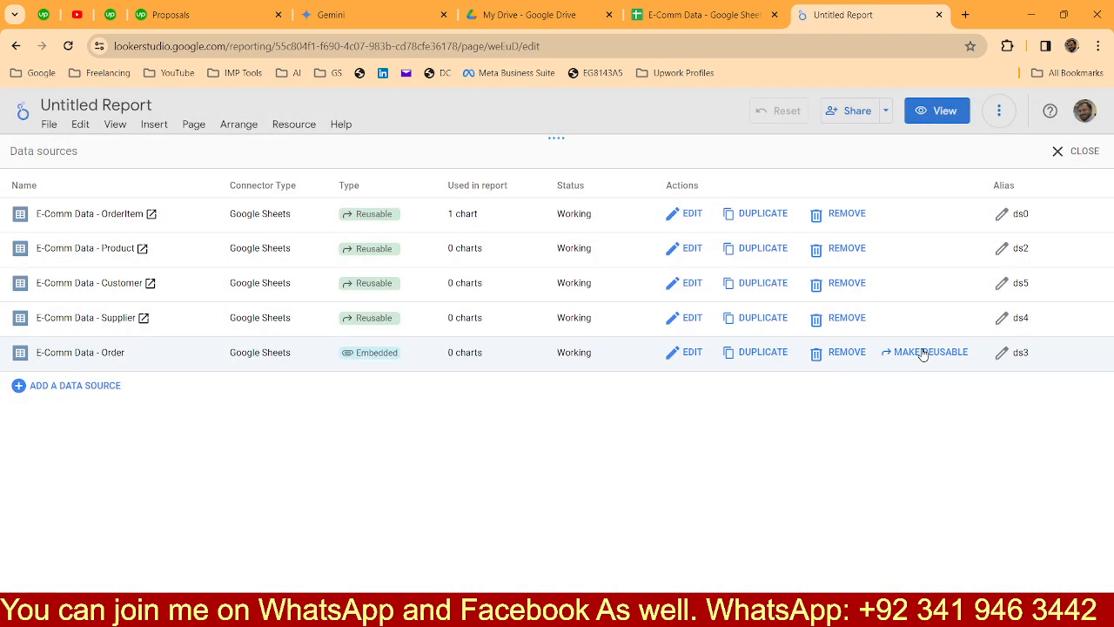
click(924, 351)
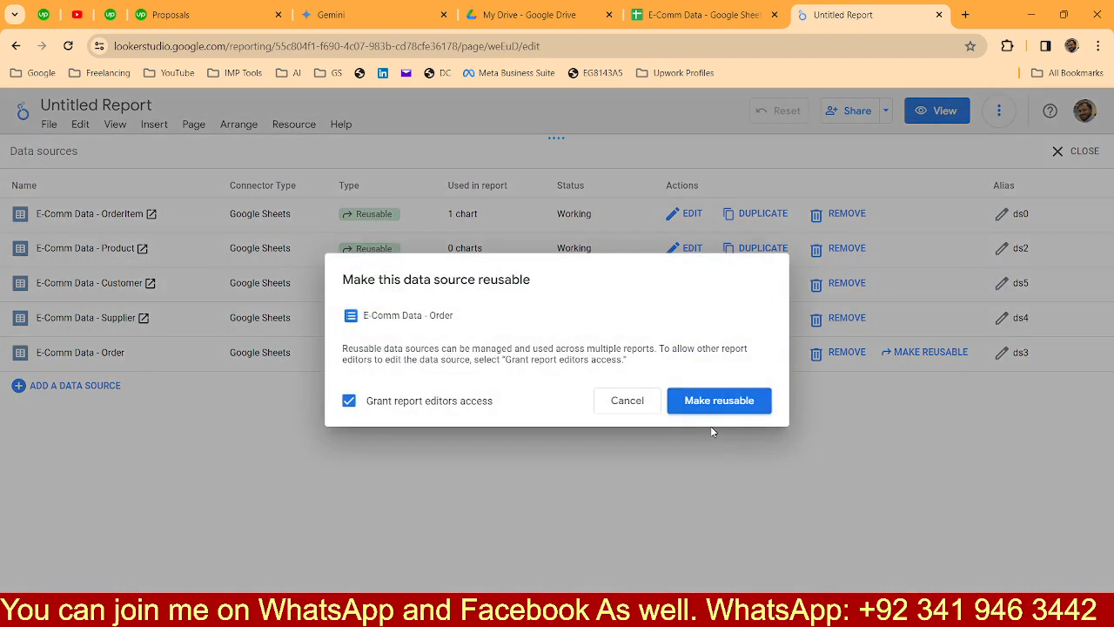
click(721, 406)
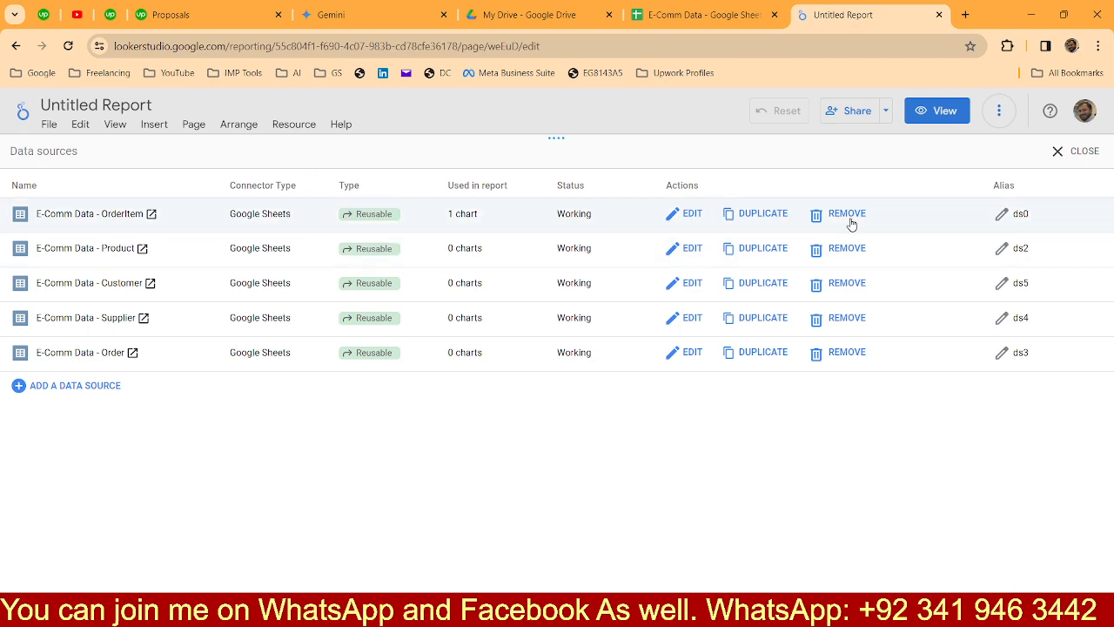
click(1060, 150)
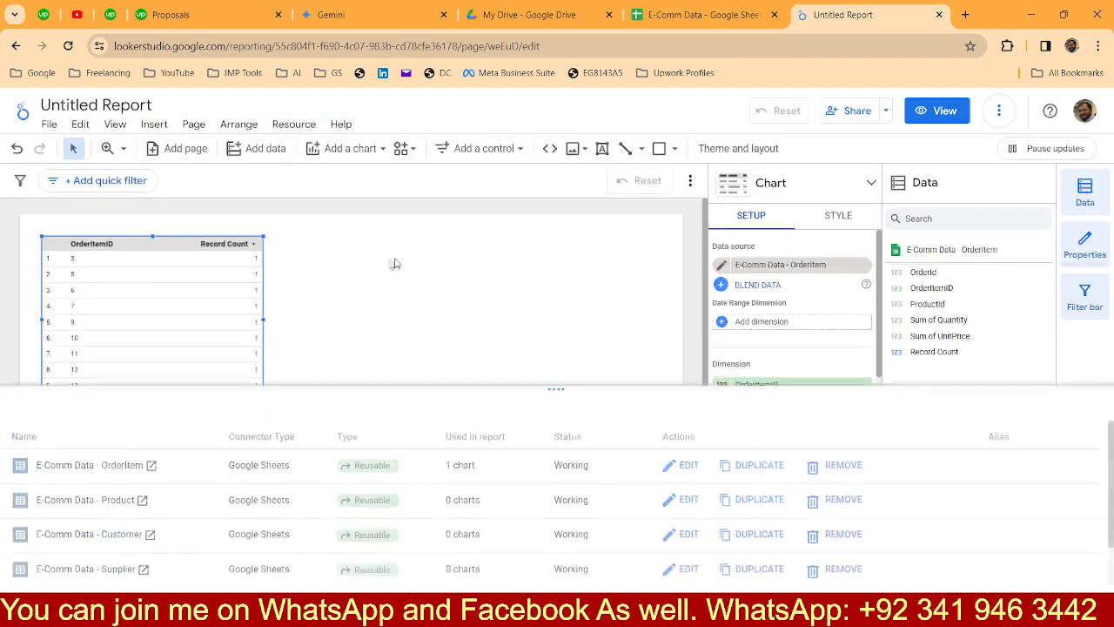
Delete the OrderItemID table from the report canvas and show the fields of the Product data source instead of OrderItem's.
key(Delete)
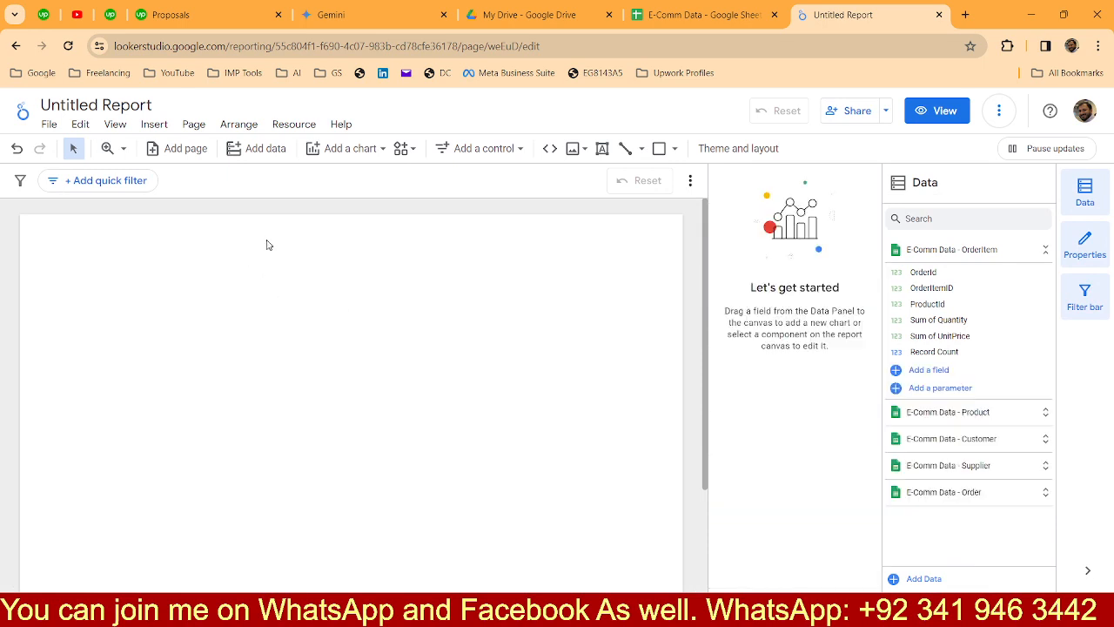
click(936, 249)
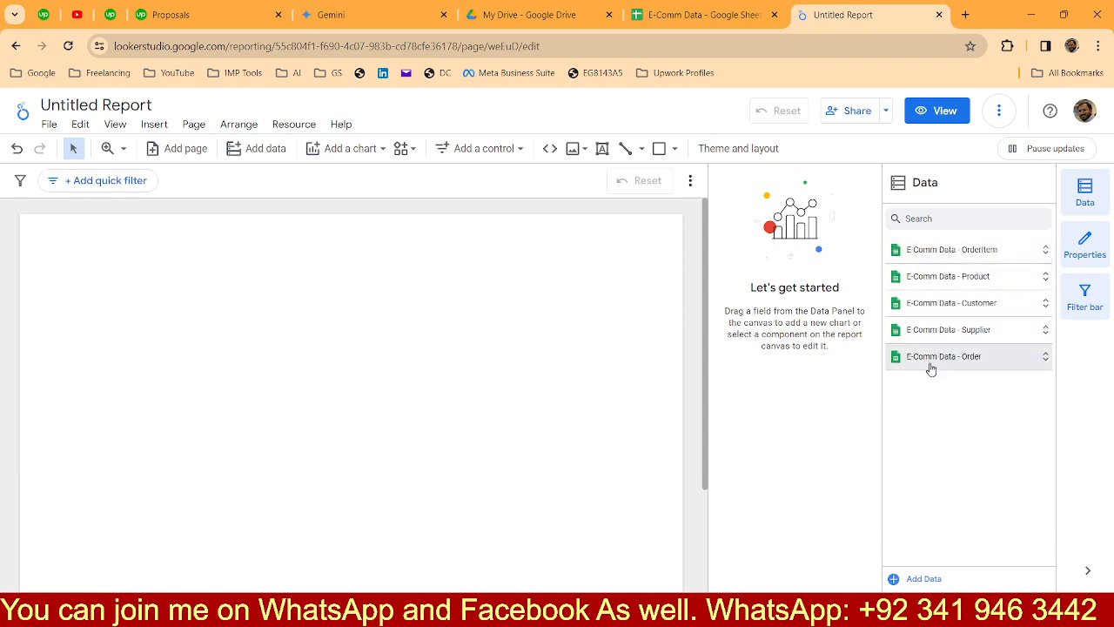
click(946, 284)
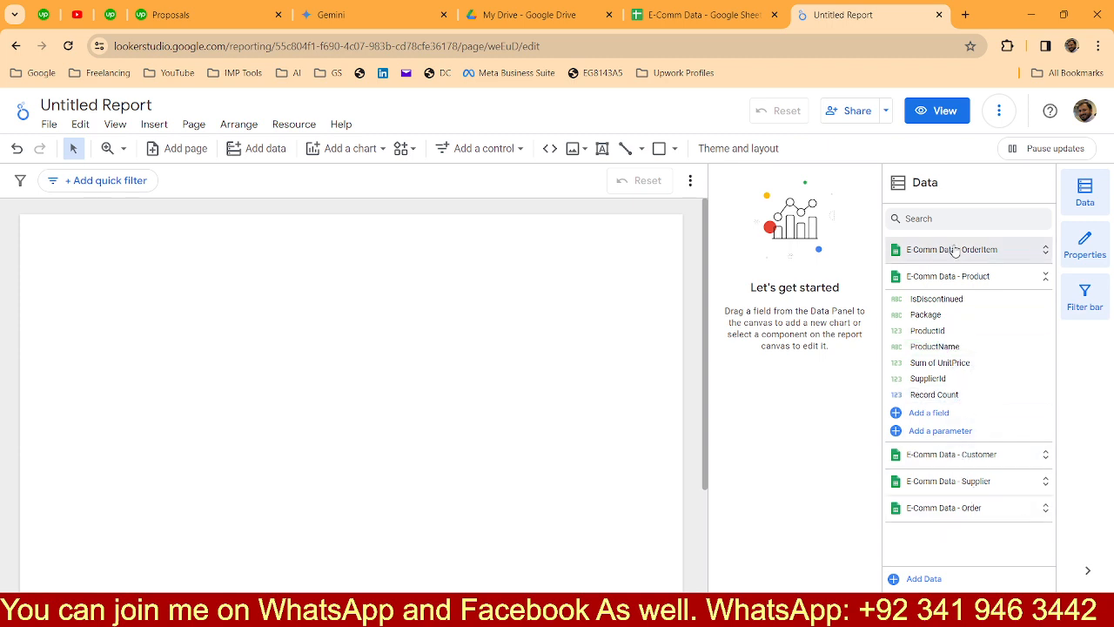
click(909, 396)
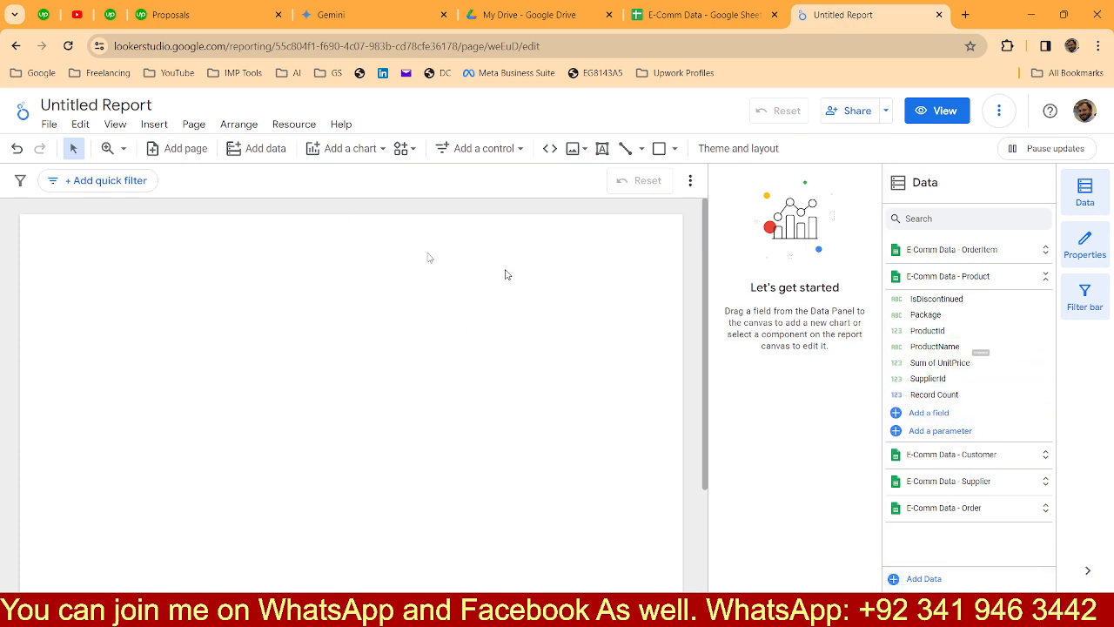
Start a new data blend with E-Comm Data - Product as its first table.
click(292, 128)
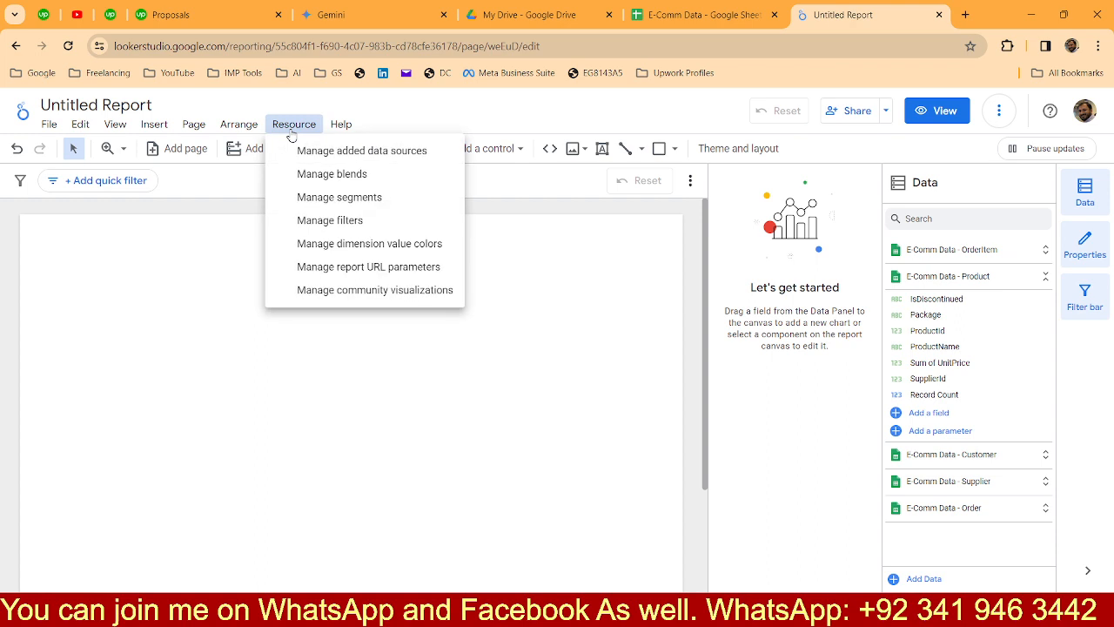
click(341, 180)
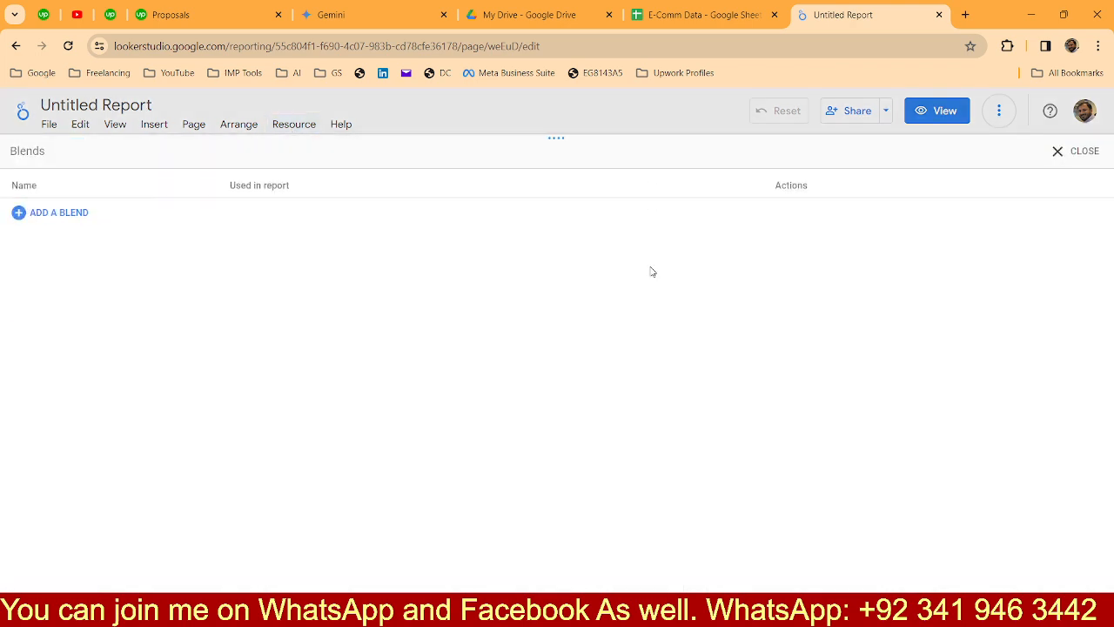
click(46, 219)
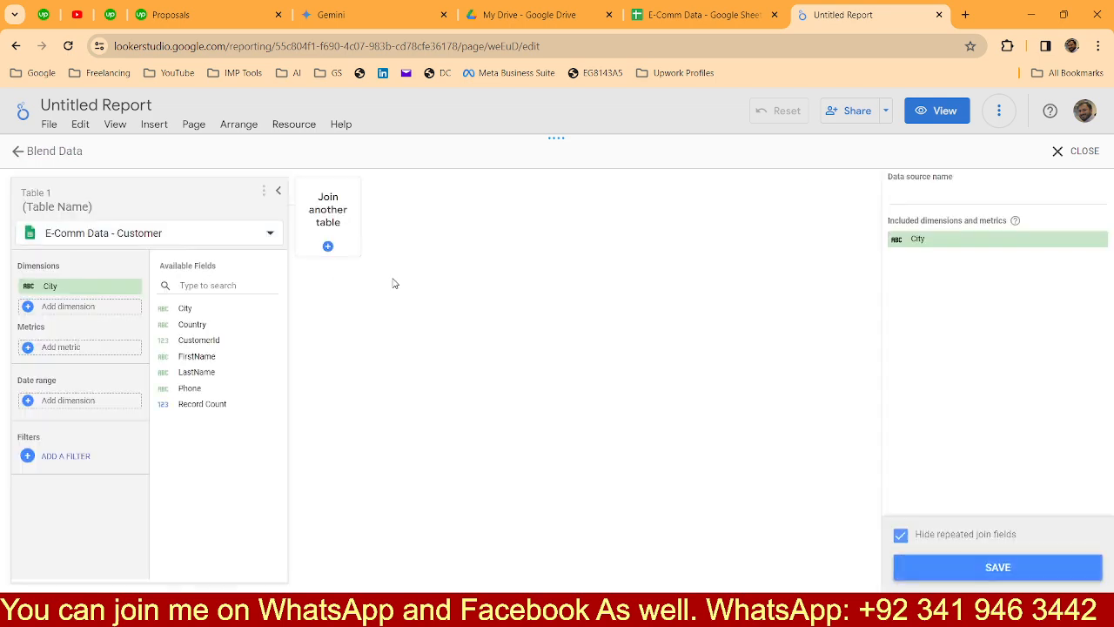
click(105, 234)
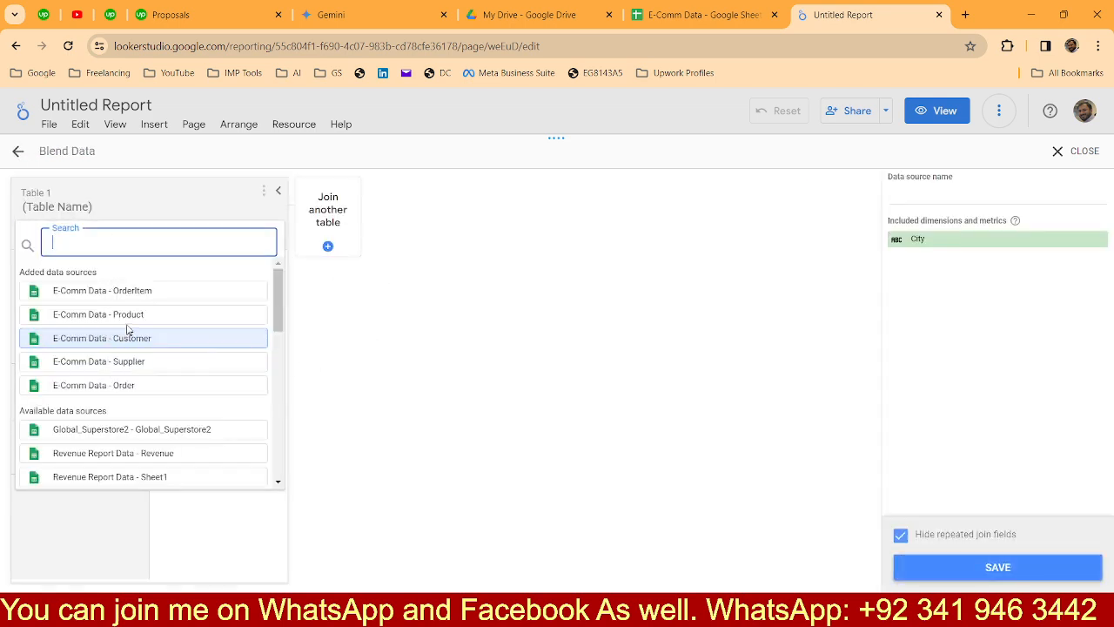
click(108, 315)
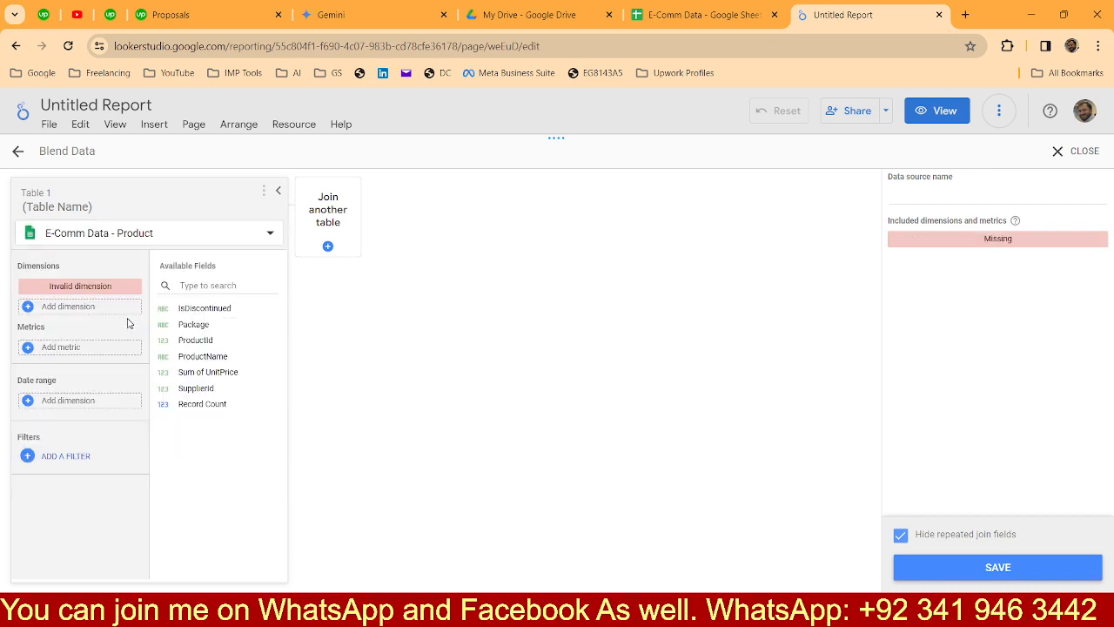
Set the Product table's blend dimensions to ProductId, ProductName and SupplierId.
click(85, 287)
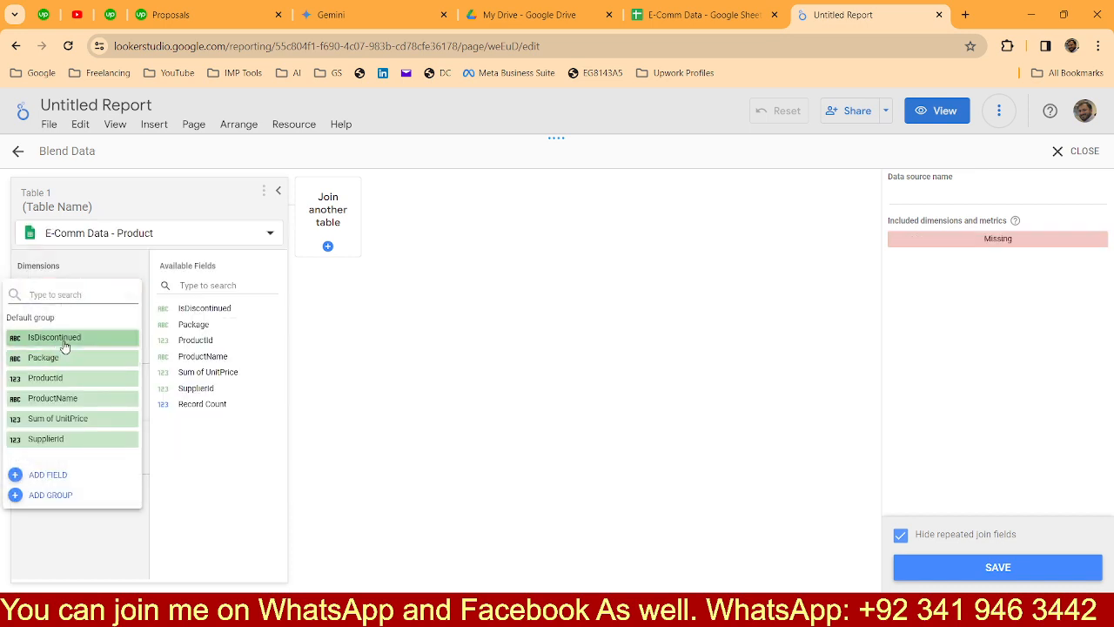
click(68, 379)
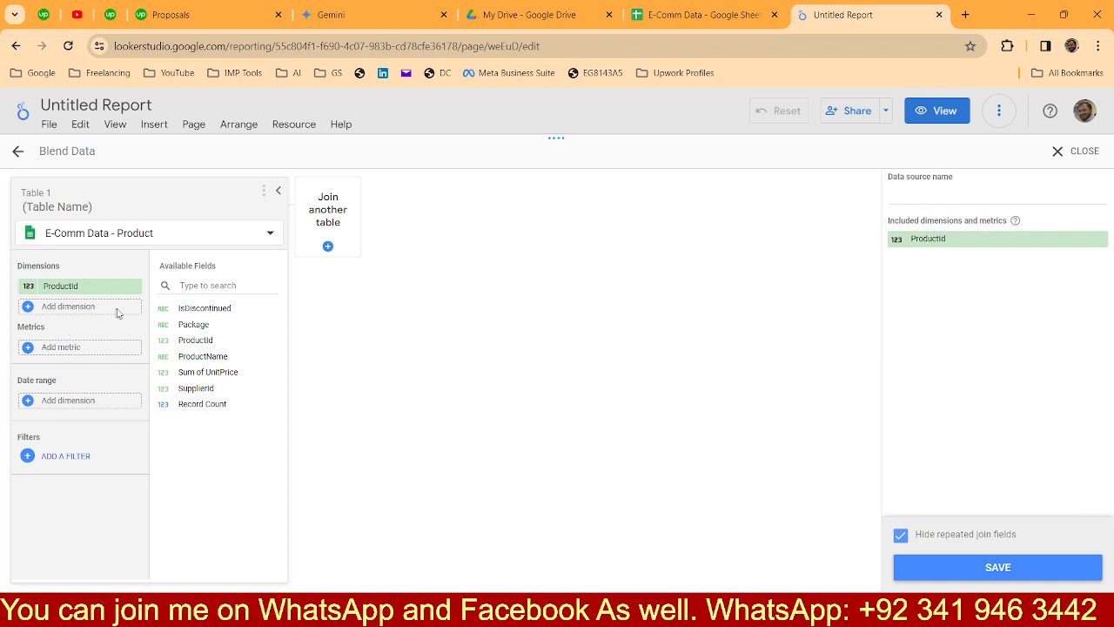
click(52, 308)
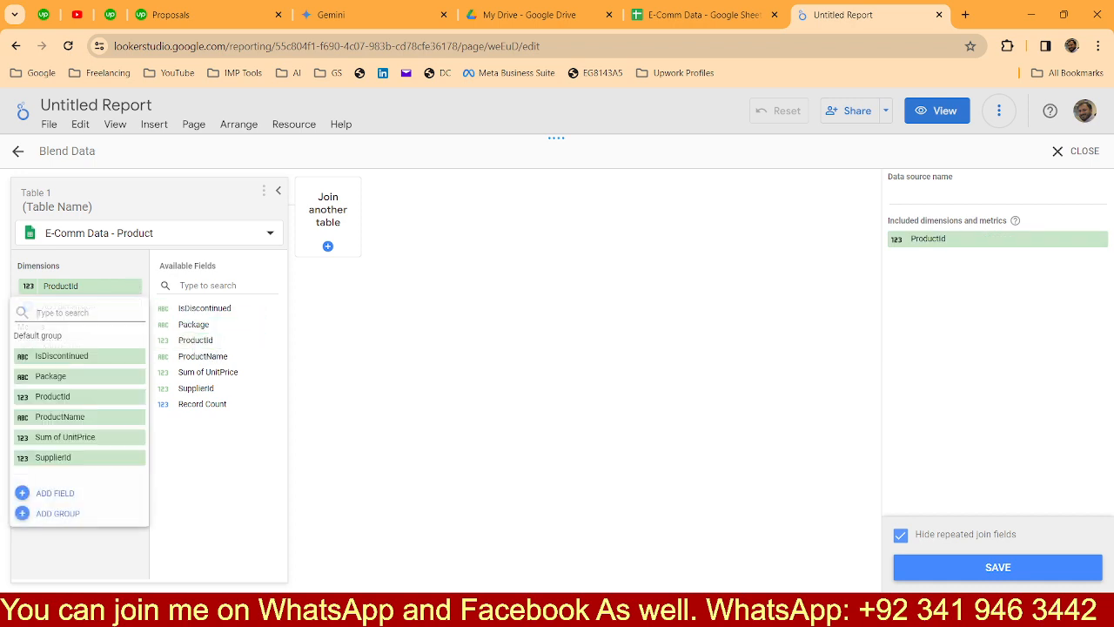
click(73, 427)
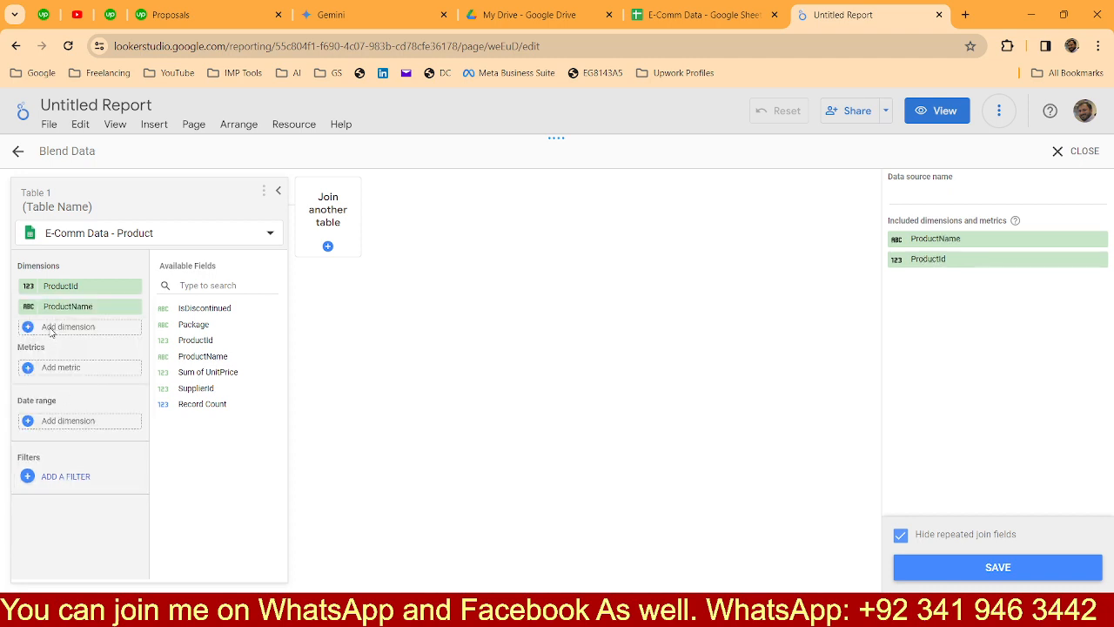
click(54, 328)
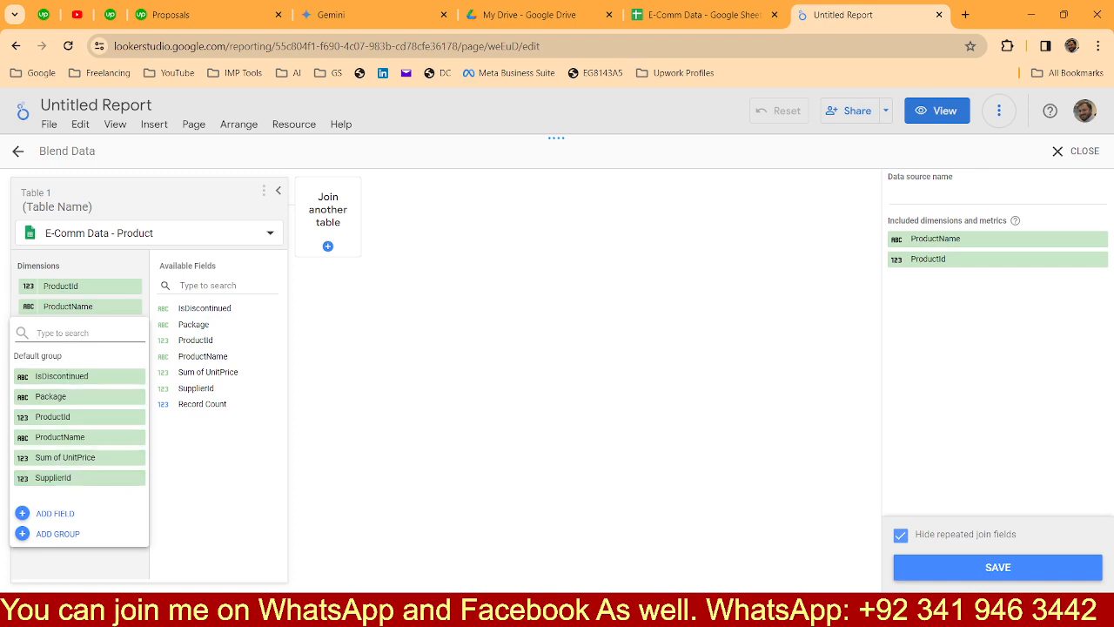
click(52, 478)
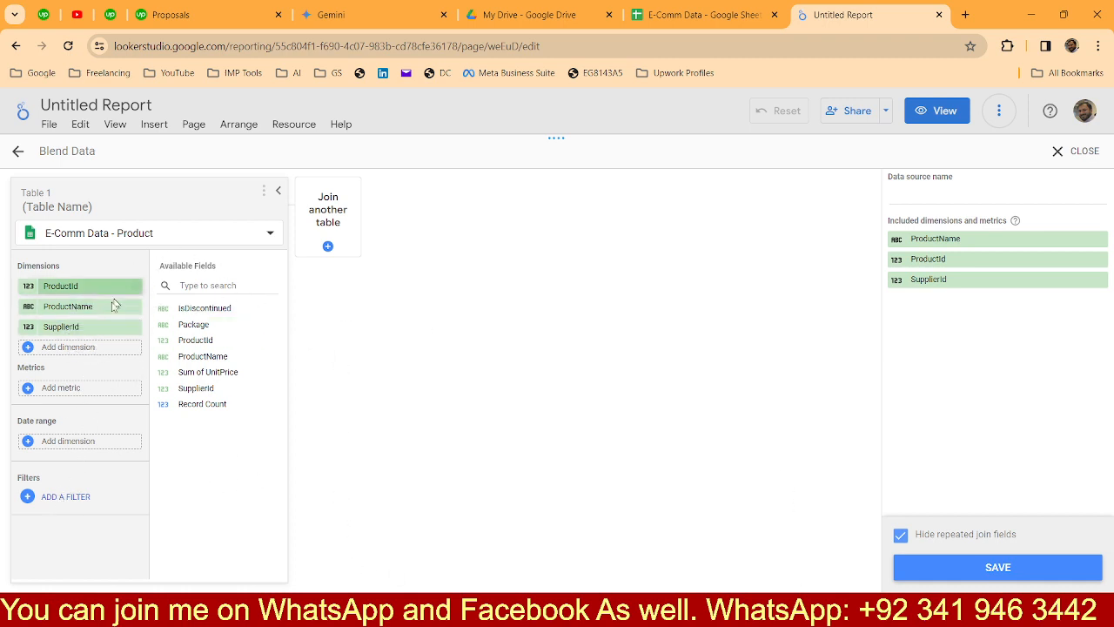
Join E-Comm Data - Order to the blend as the second table and open its list of dimensions to add.
click(317, 237)
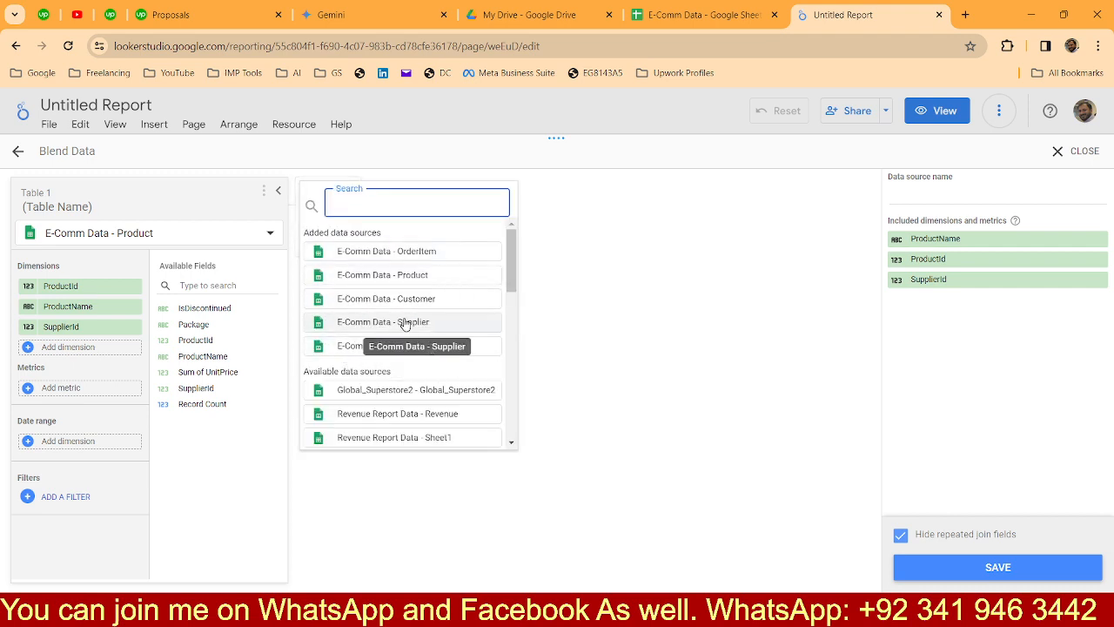
click(352, 347)
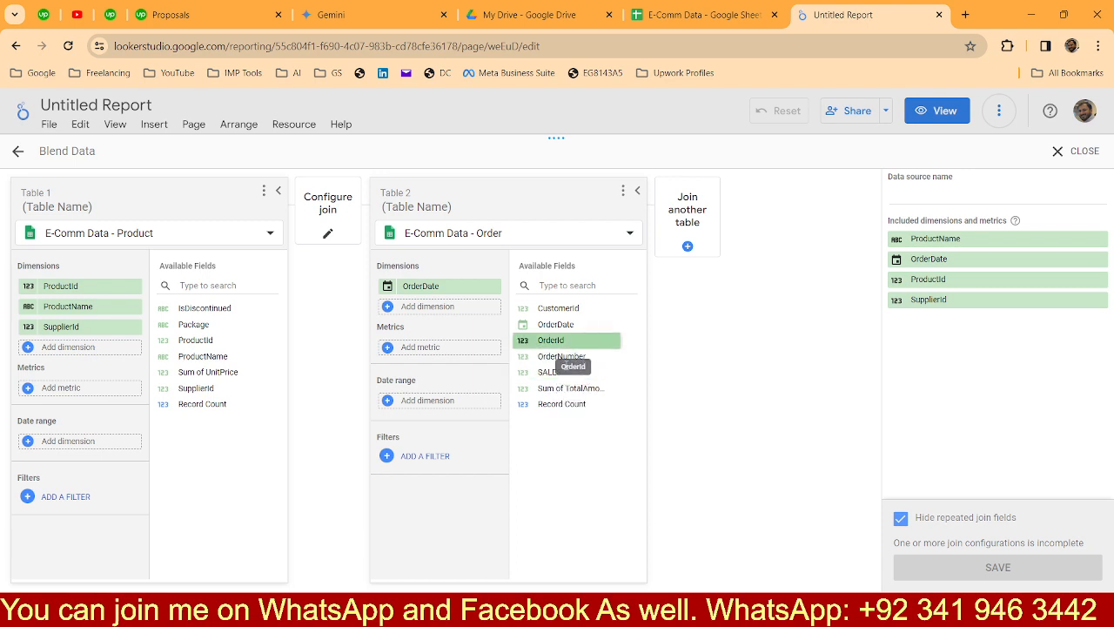
click(426, 310)
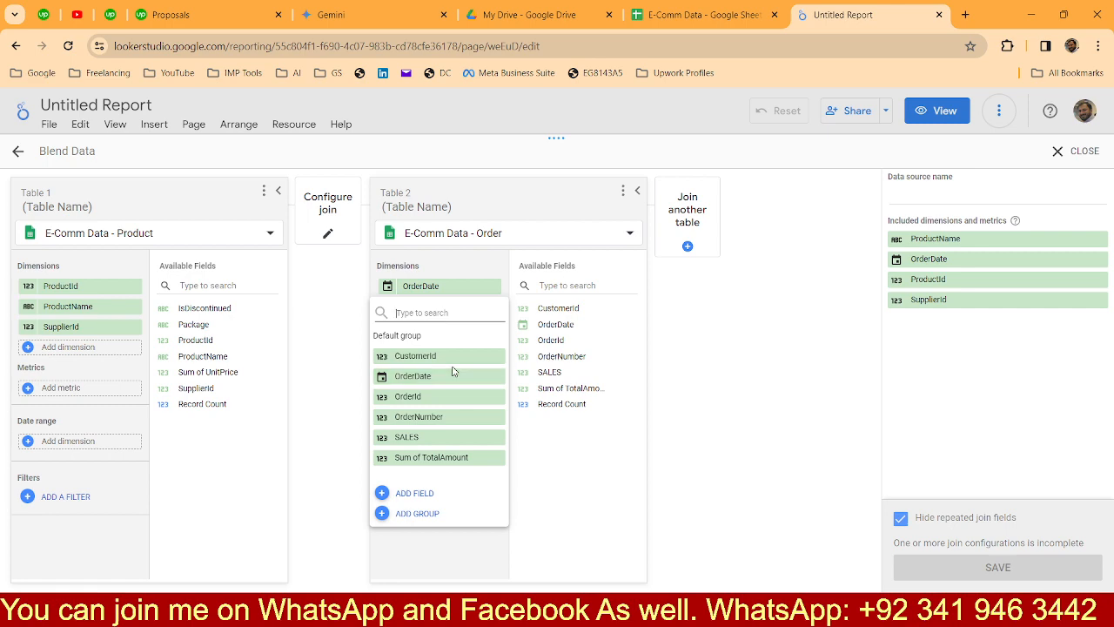
Check the OrderItem worksheet's columns in the E-Comm Data spreadsheet and switch the blend's second table to E-Comm Data - OrderItem.
click(729, 9)
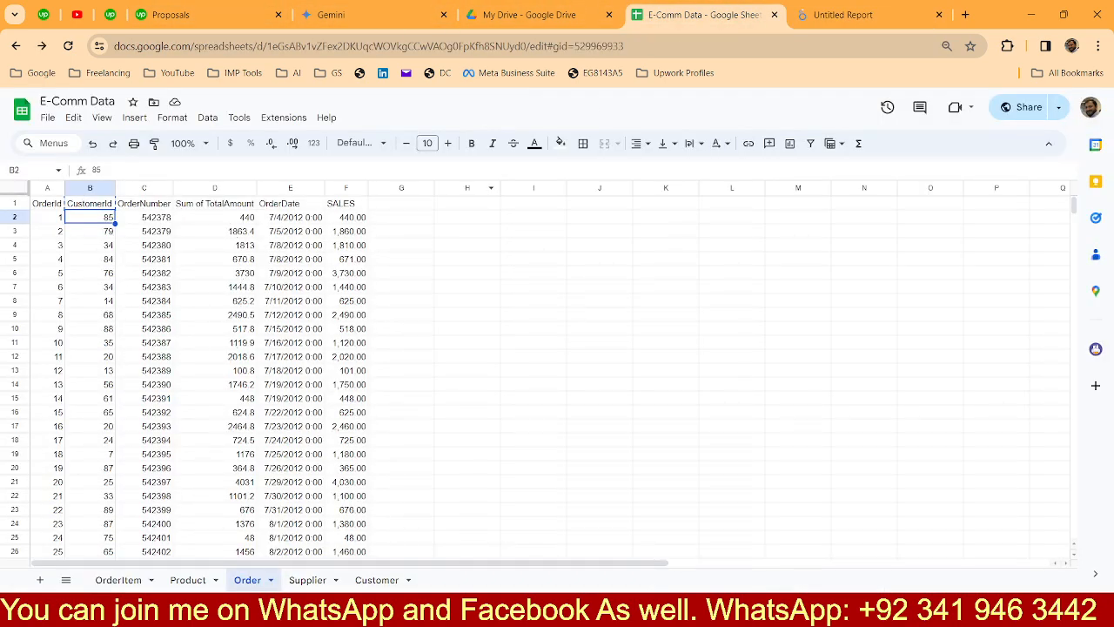
click(188, 580)
click(122, 580)
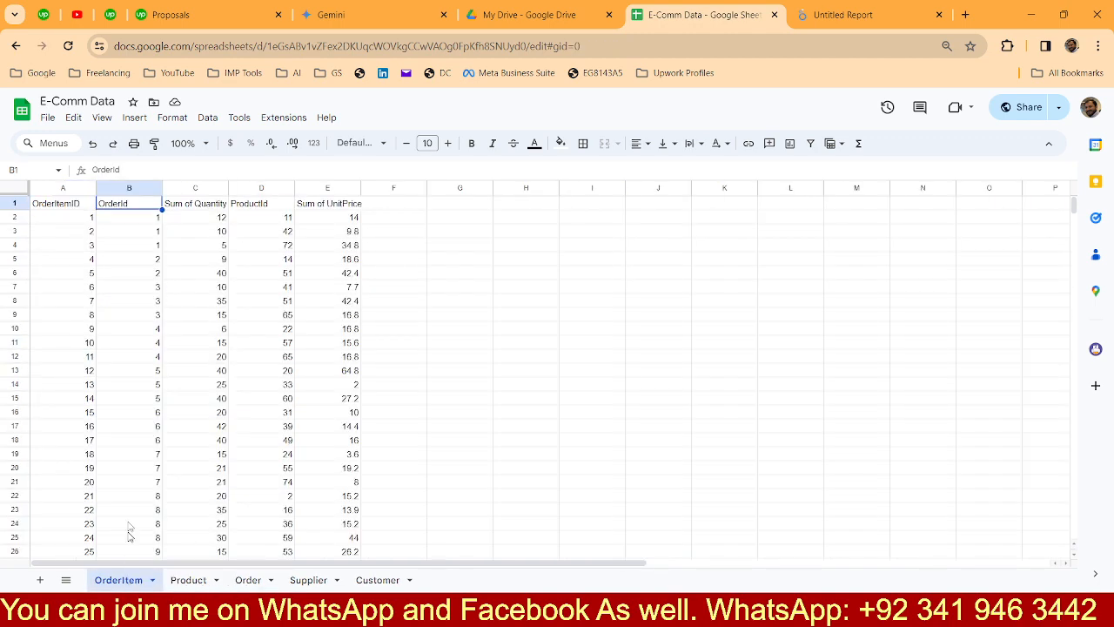
click(847, 7)
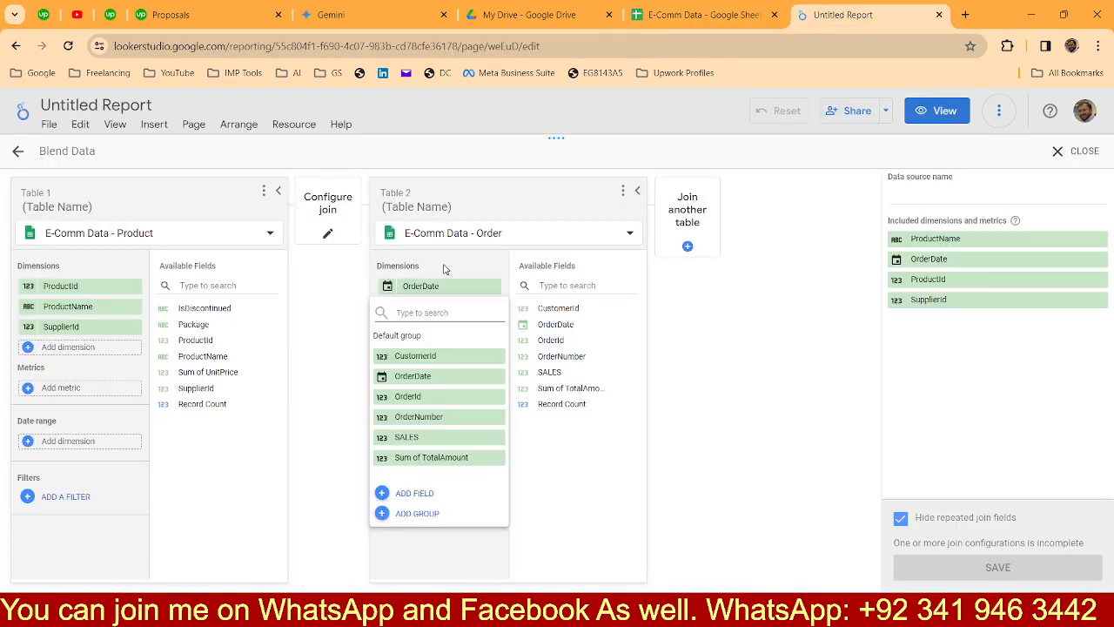
click(482, 246)
click(482, 246)
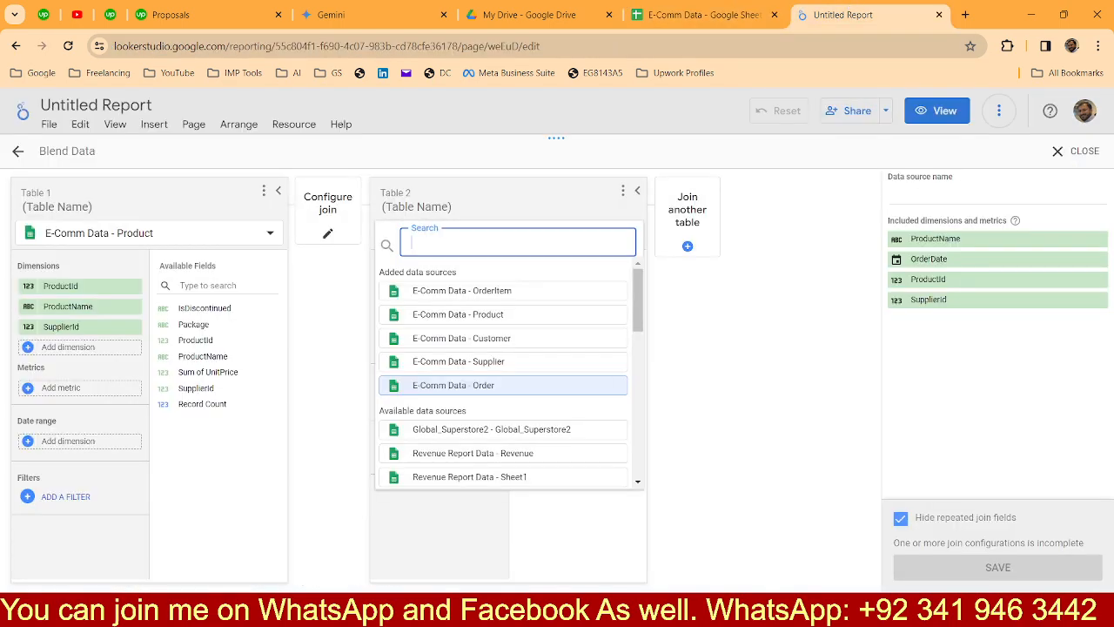
click(479, 293)
Set the OrderItem table's dimensions to ProductId, Sum of Quantity, Sum of UnitPrice and OrderId.
click(458, 291)
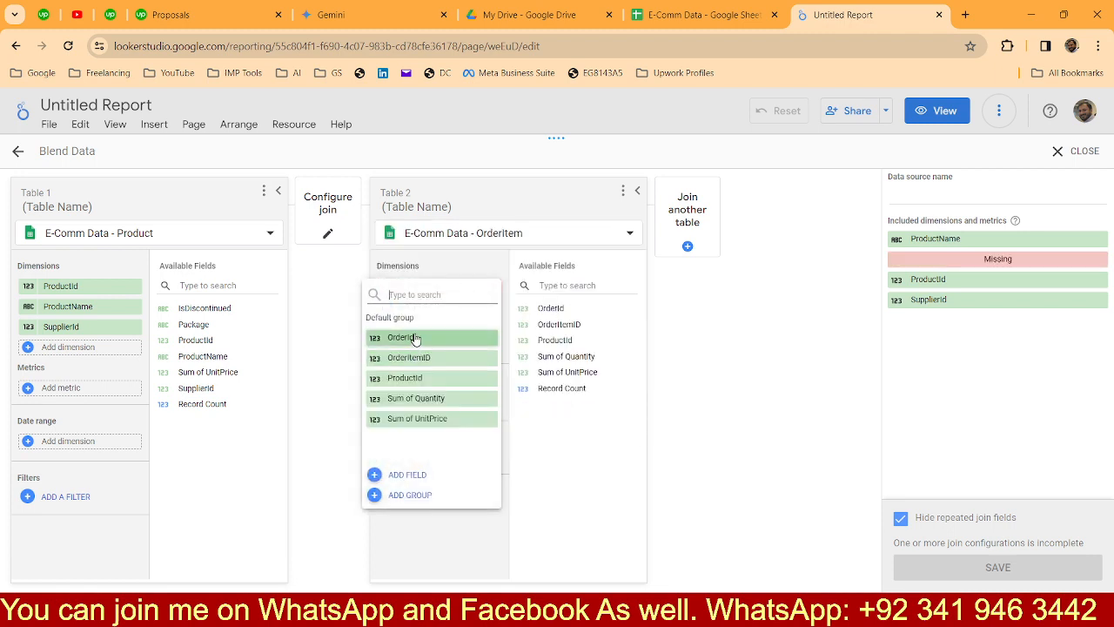
click(425, 378)
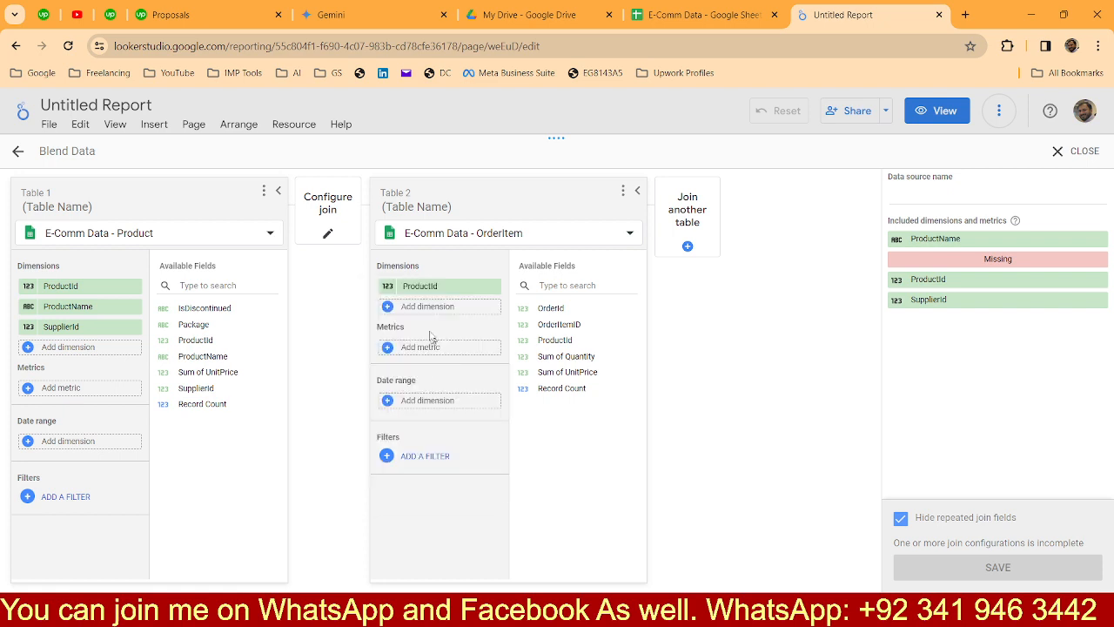
click(423, 310)
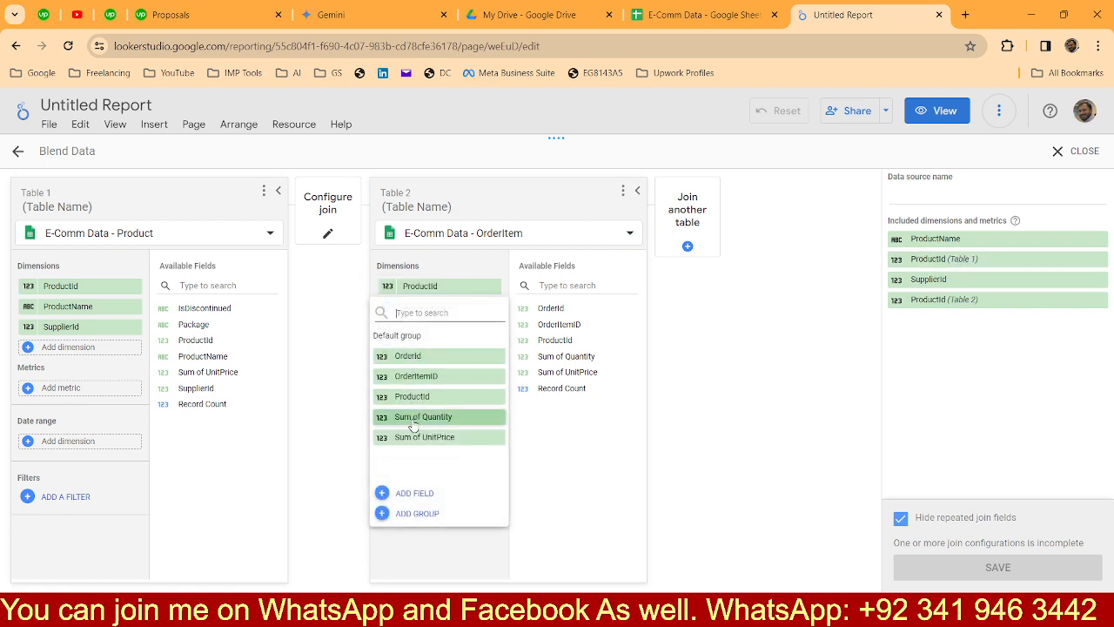
click(413, 417)
click(419, 328)
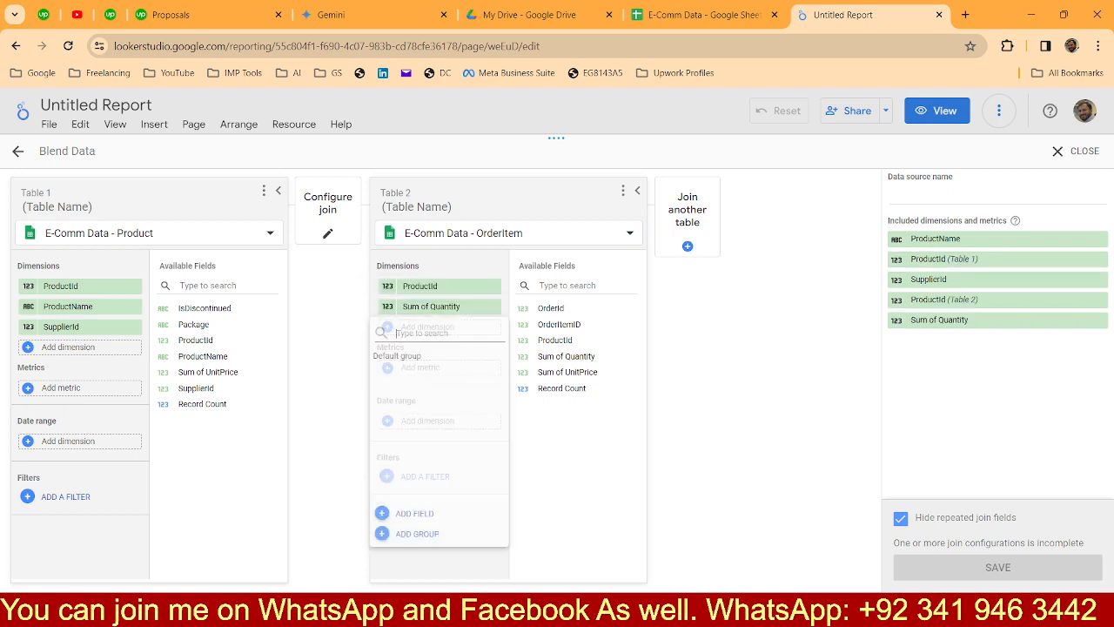
click(421, 458)
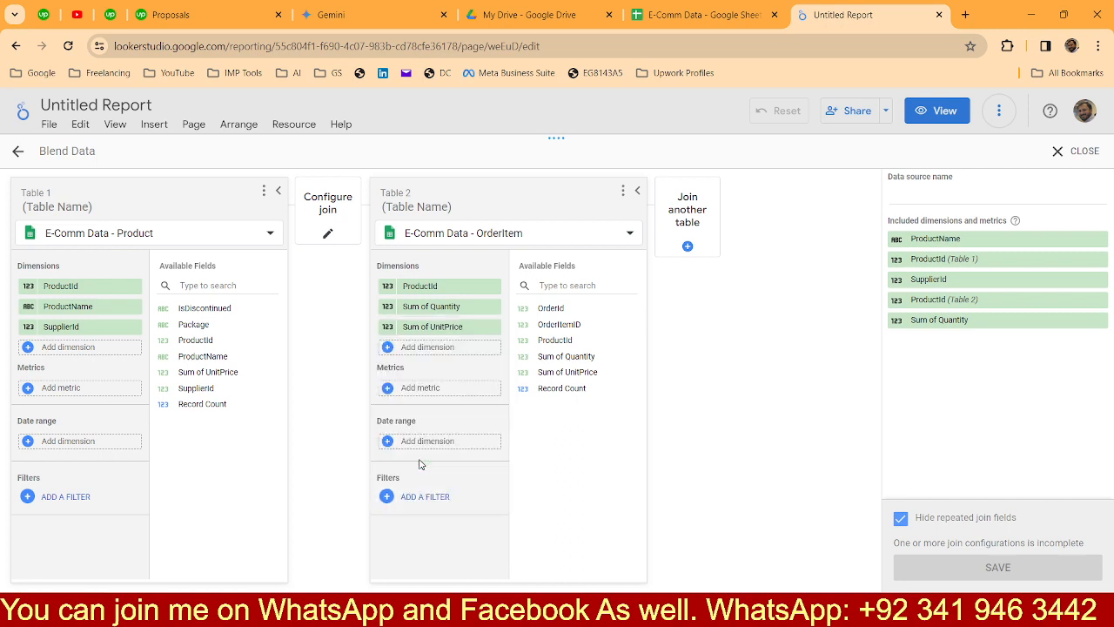
click(428, 347)
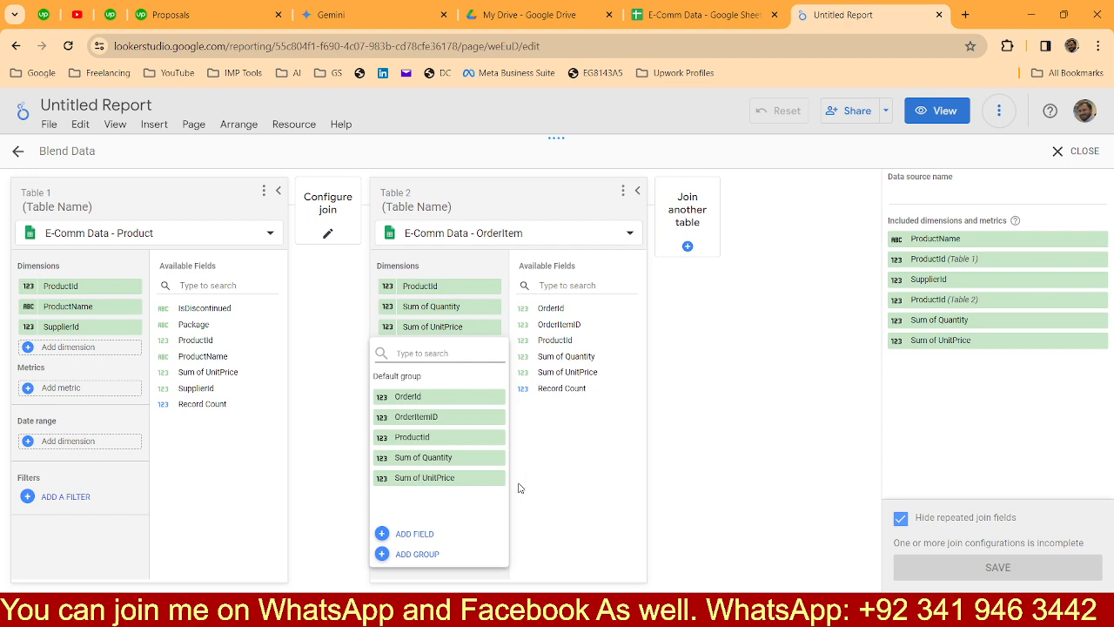
click(409, 398)
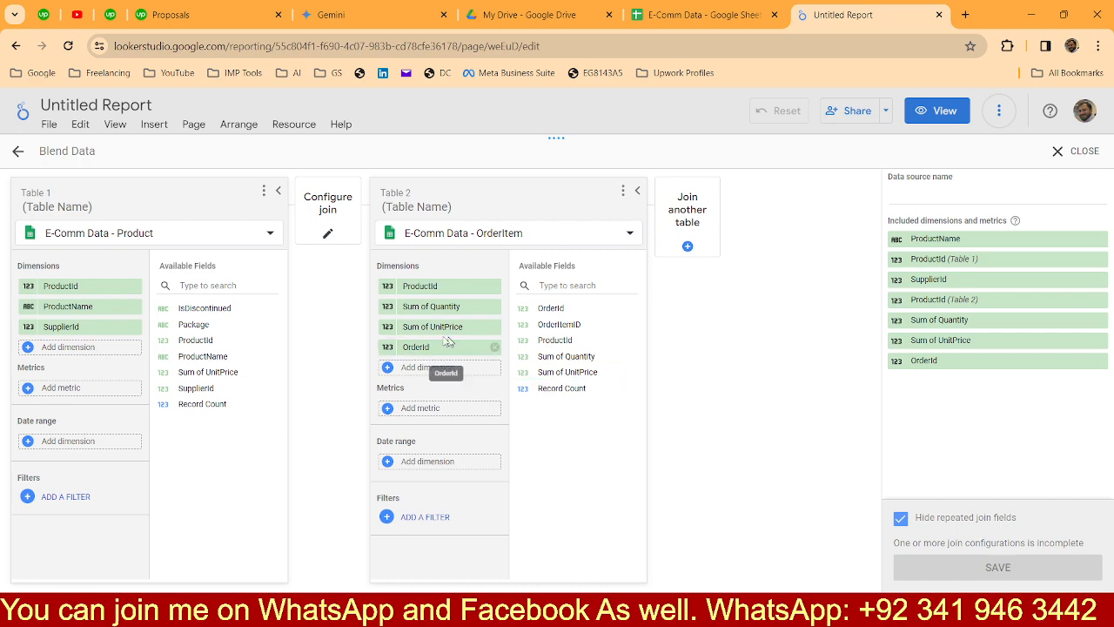
Open the join configuration between Product and OrderItem and review the Right outer, Inner, Full outer and Cross operators.
click(331, 237)
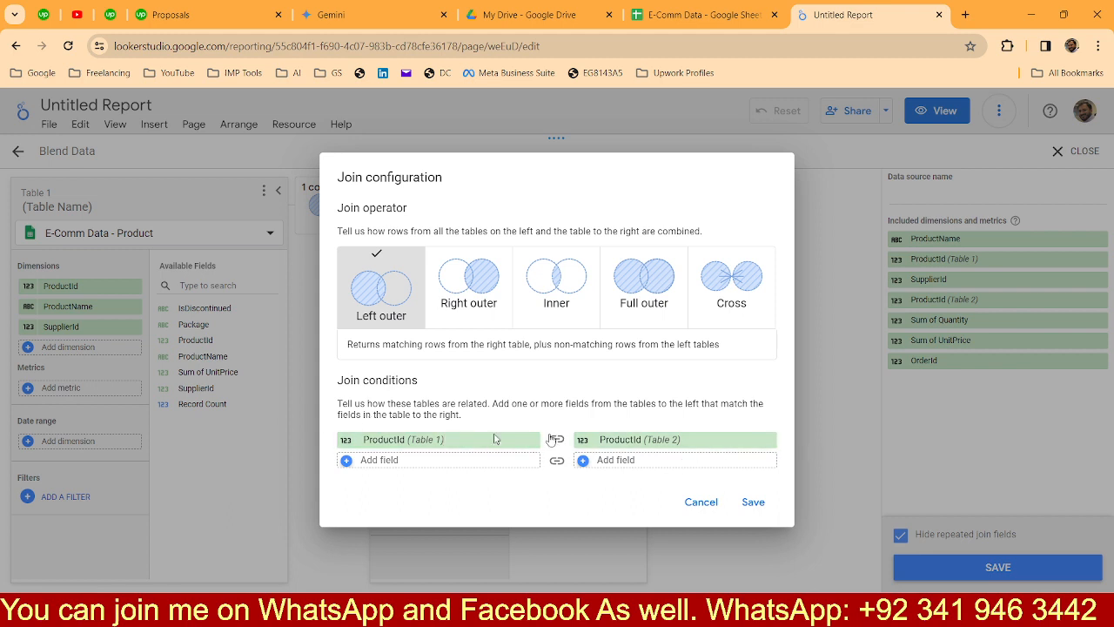
click(452, 297)
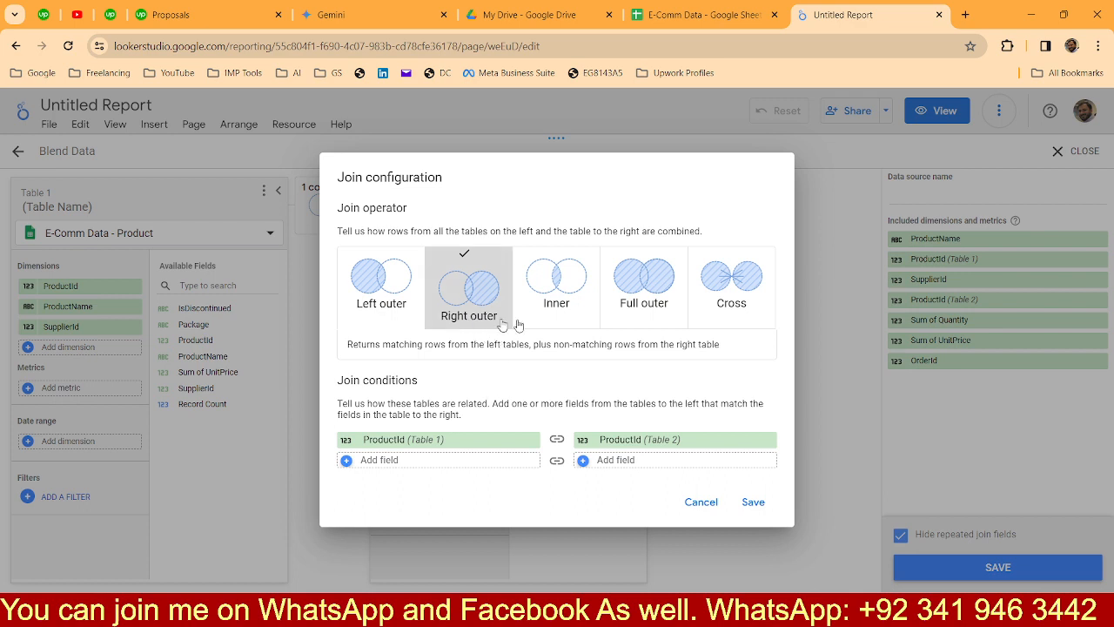
click(561, 298)
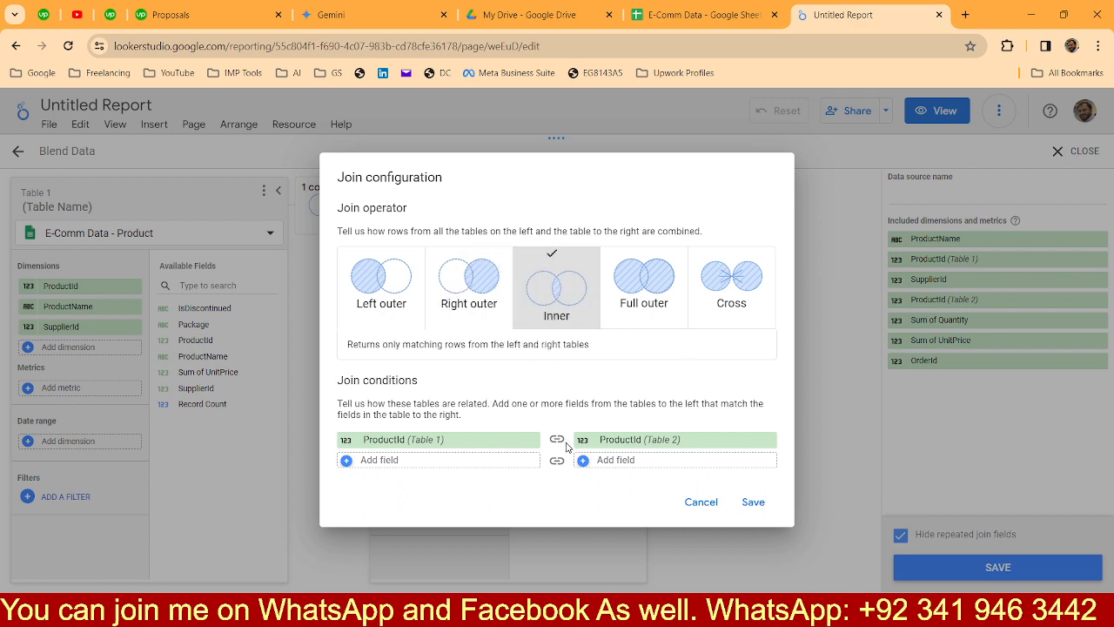
click(647, 293)
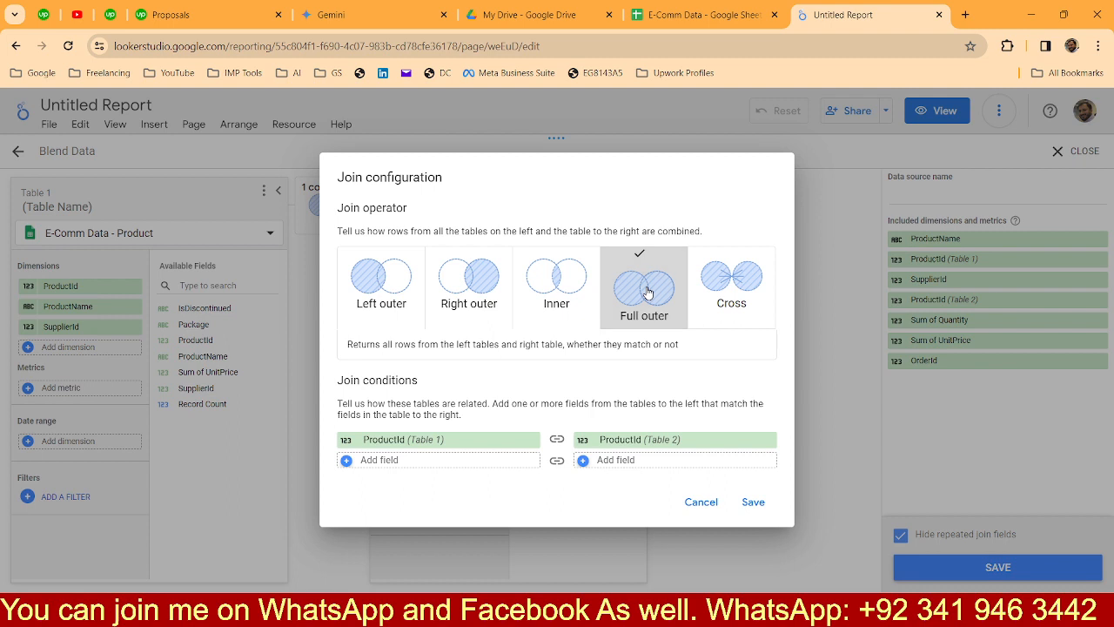
click(733, 280)
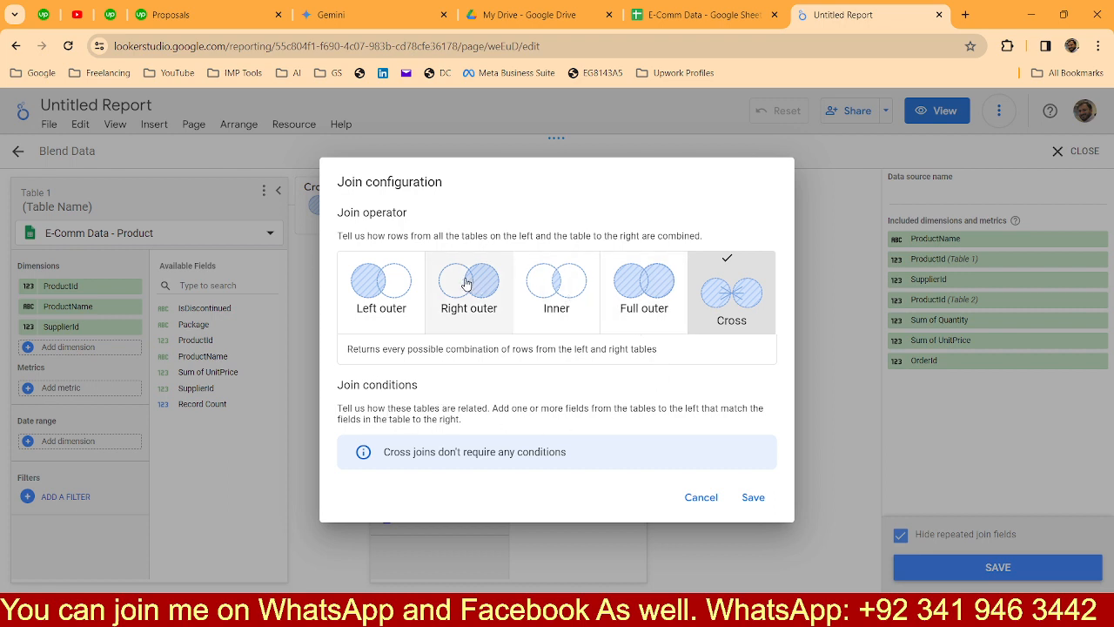
Configure a Left outer join between Product and OrderItem on ProductId and save it.
click(377, 292)
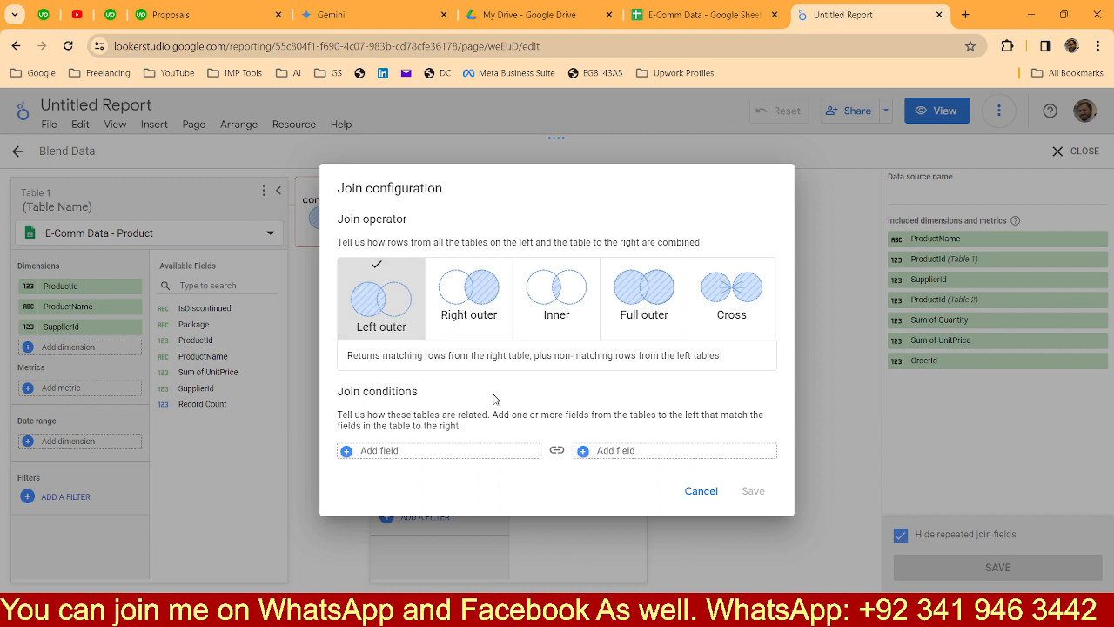
click(423, 451)
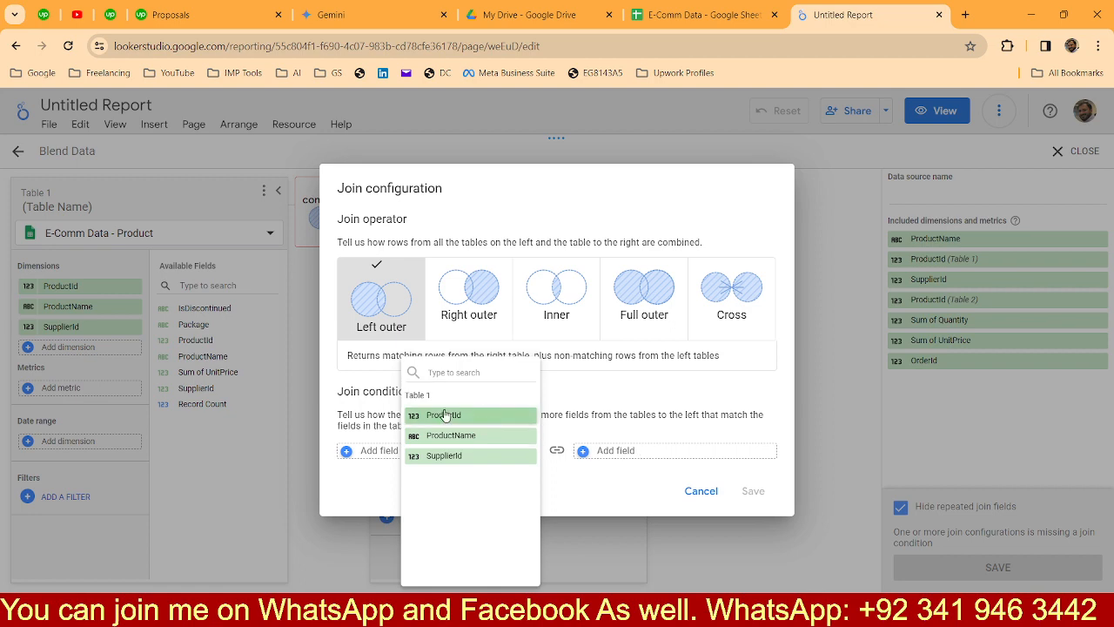
click(444, 415)
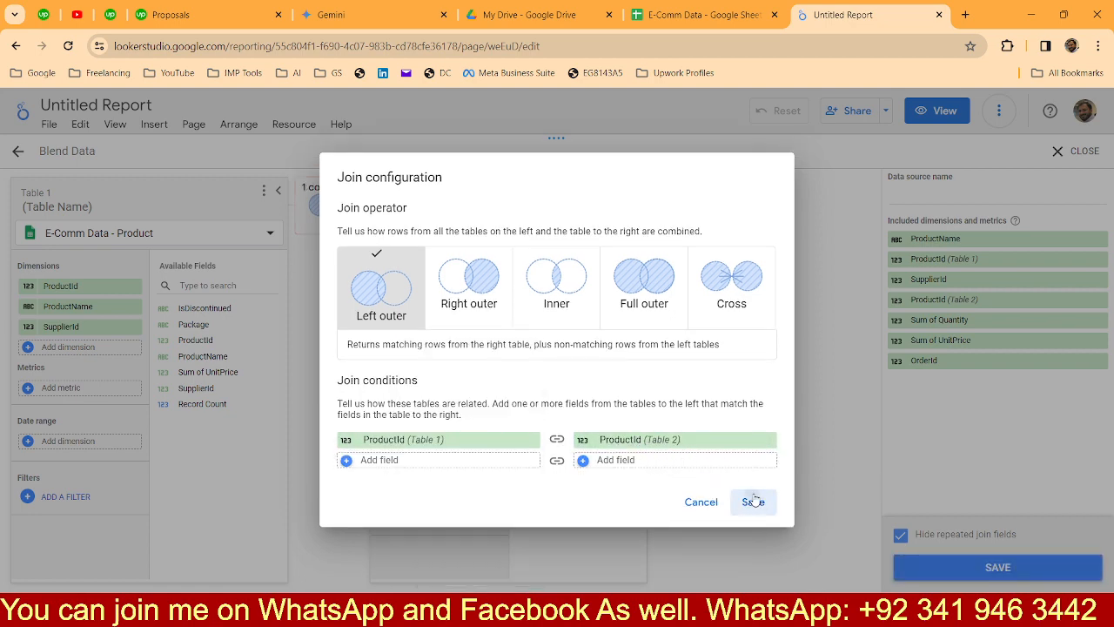
click(754, 502)
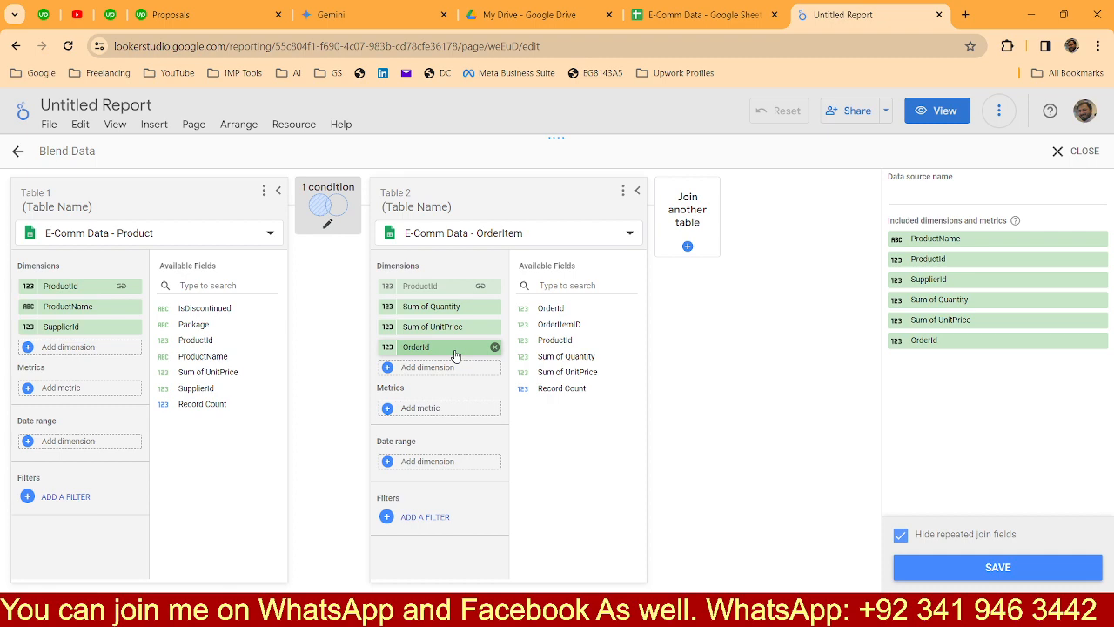
Check the Order worksheet's columns, and join E-Comm Data - Order as the third table with a Left outer join on OrderId.
click(727, 13)
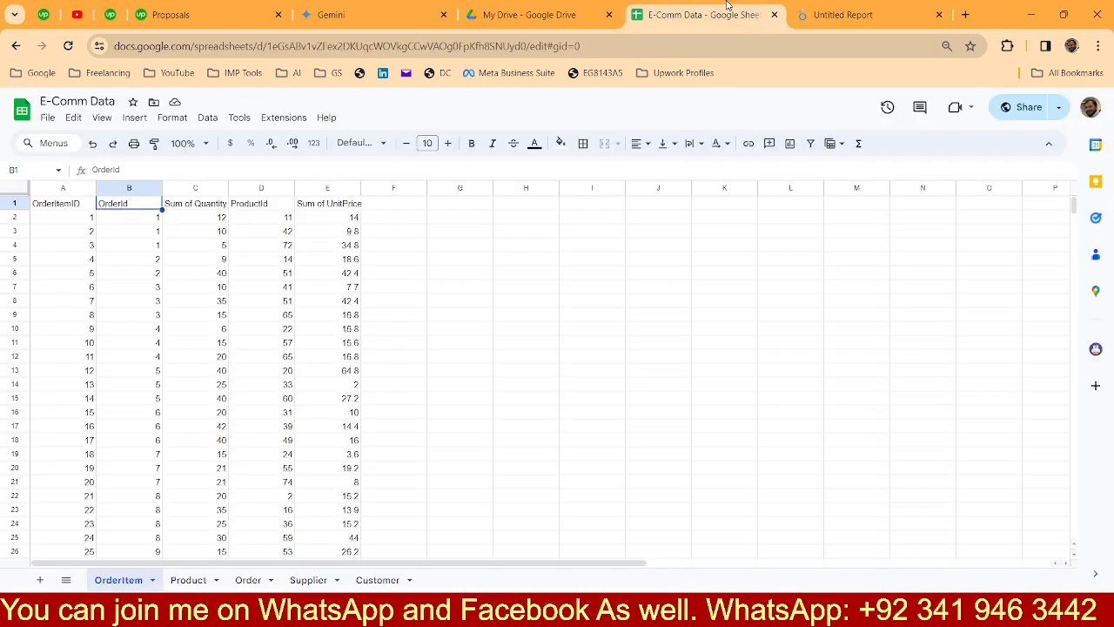
click(247, 579)
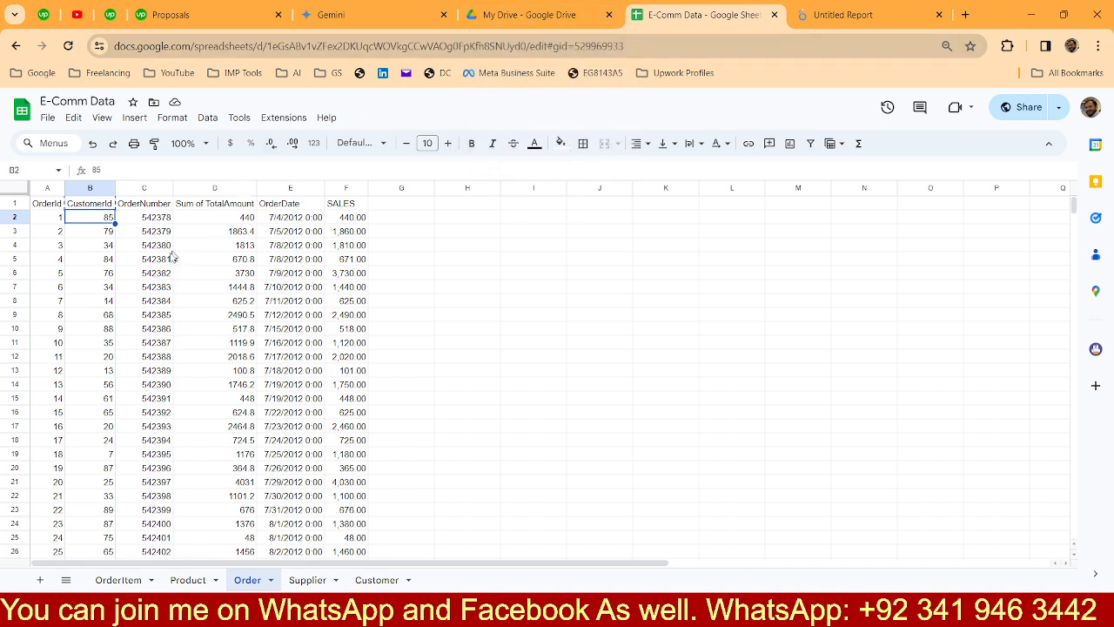
click(862, 14)
click(688, 246)
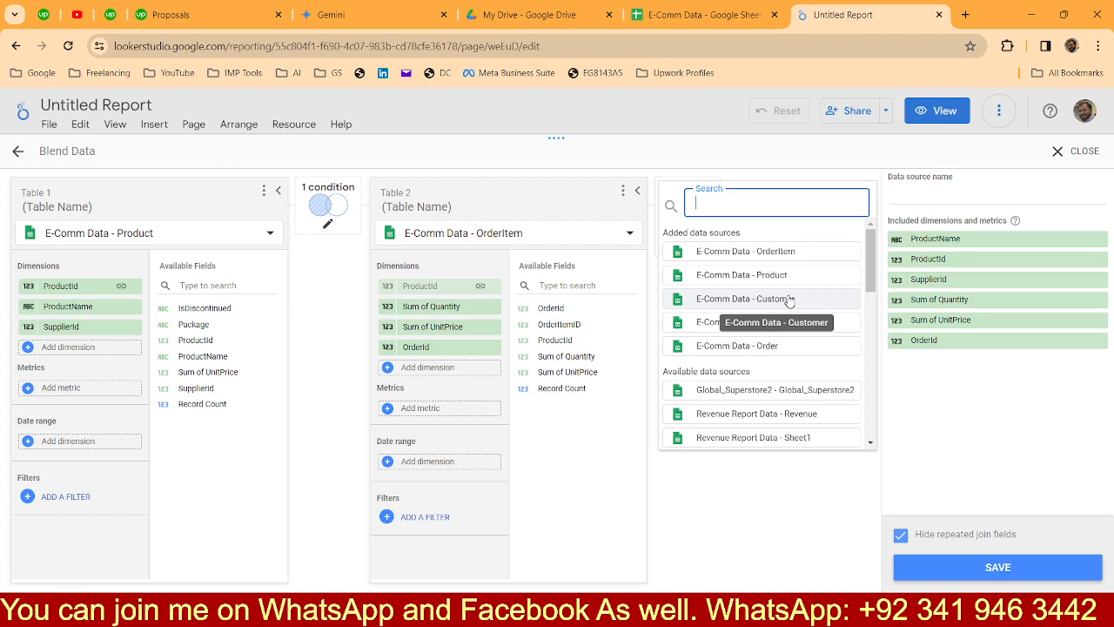
click(770, 348)
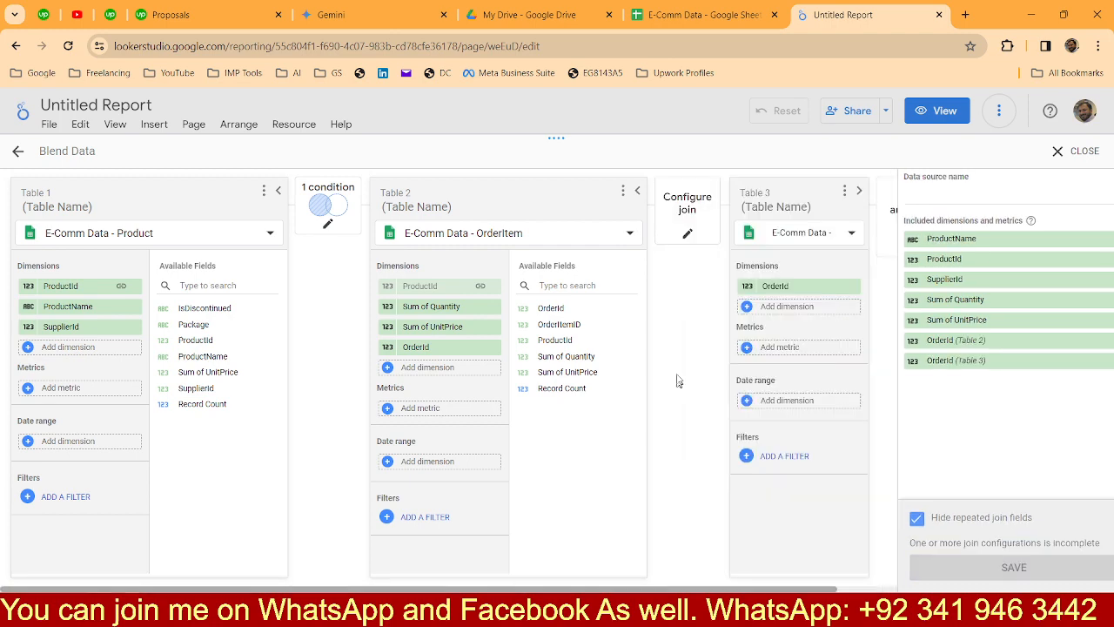
click(699, 227)
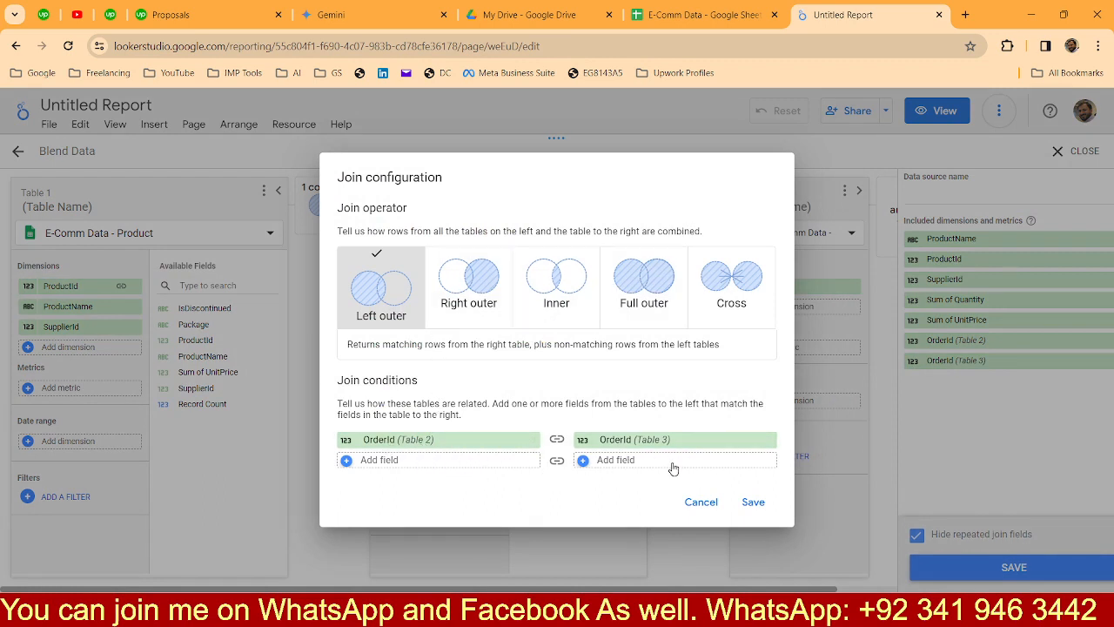
click(753, 503)
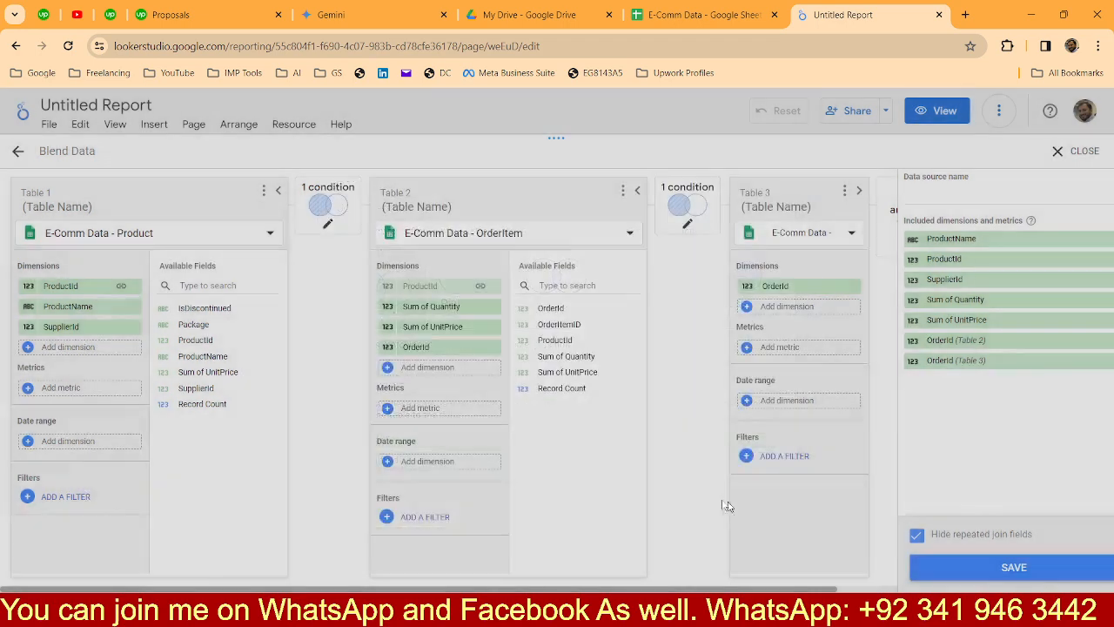
Add CustomerId to the Order table's dimensions and move OrderItem's Sum of Quantity and Sum of UnitPrice from dimensions to metrics.
click(792, 308)
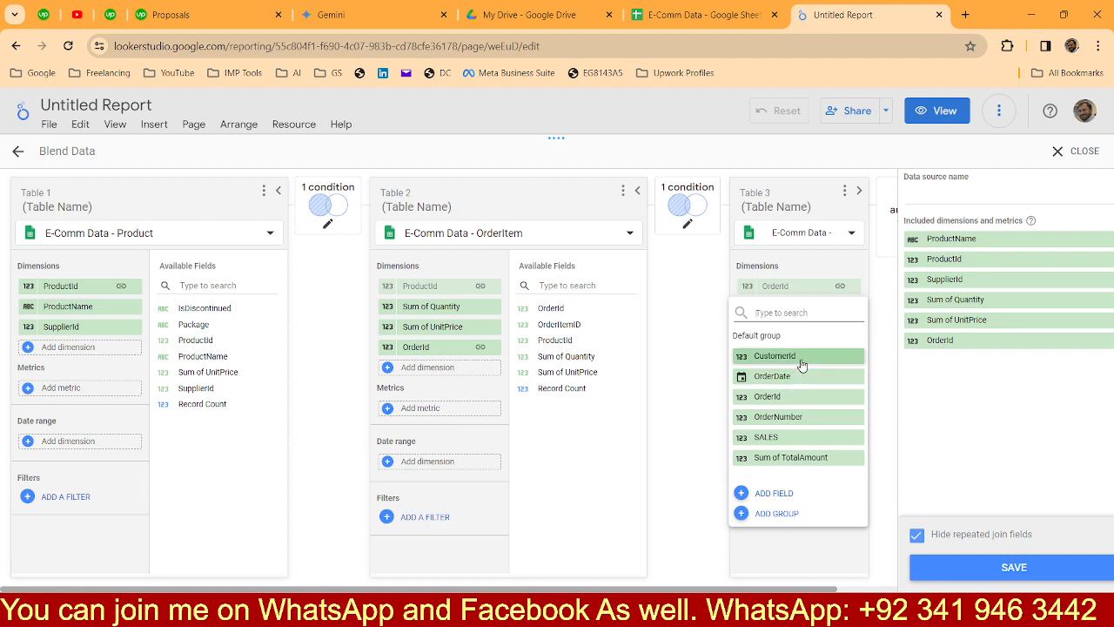
click(775, 356)
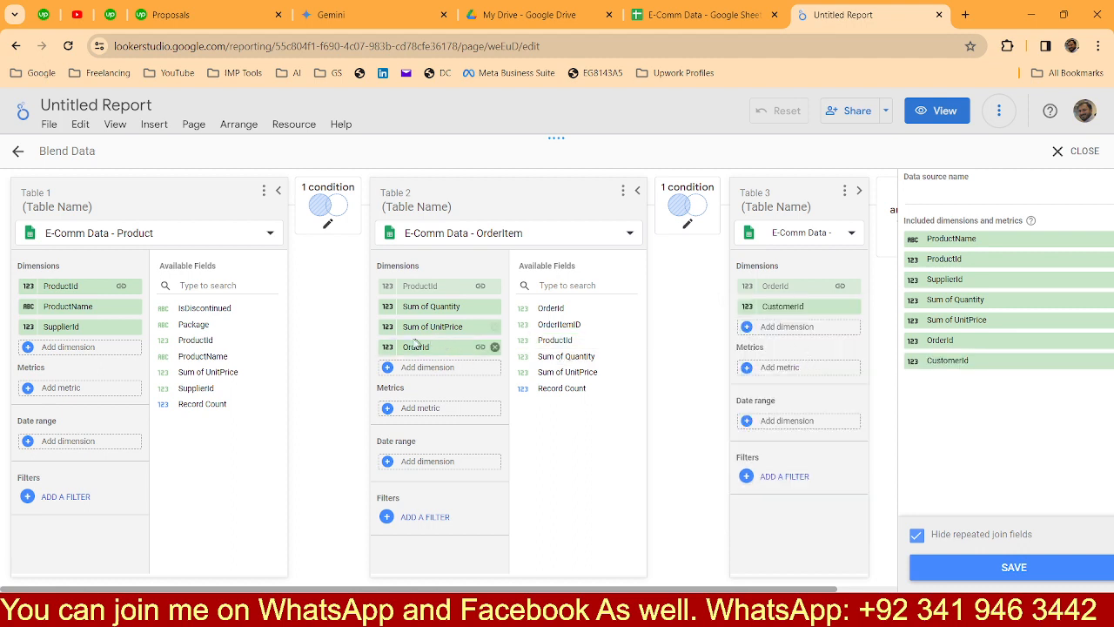
drag(430, 310, 428, 387)
drag(435, 315, 411, 388)
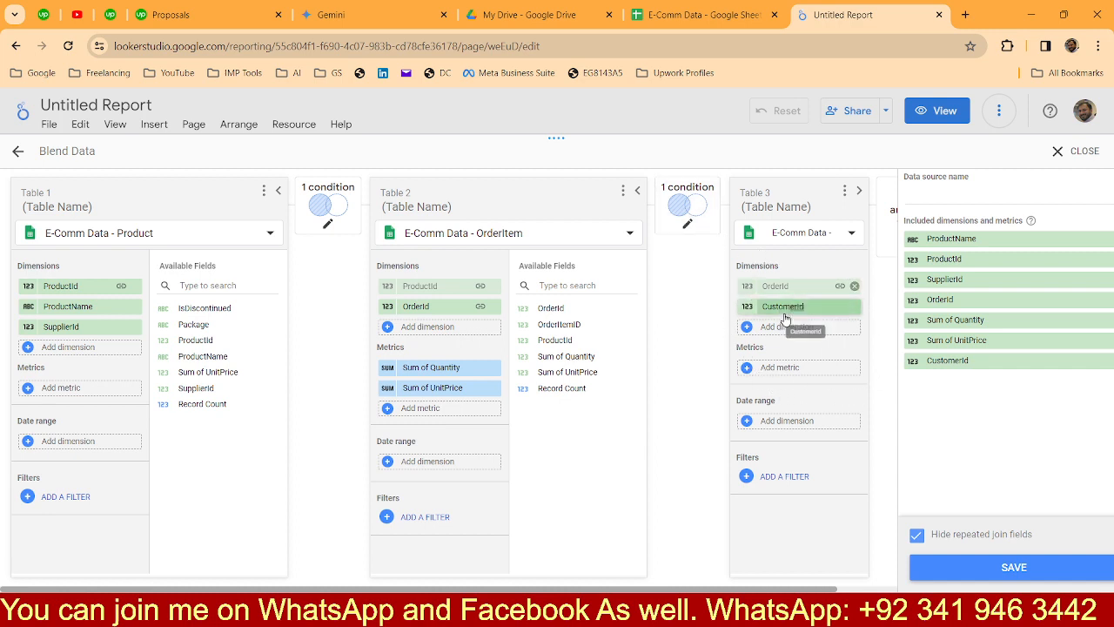
Add E-Comm Data - Customer to the blend as the fourth table.
scroll(636, 588, right, 2)
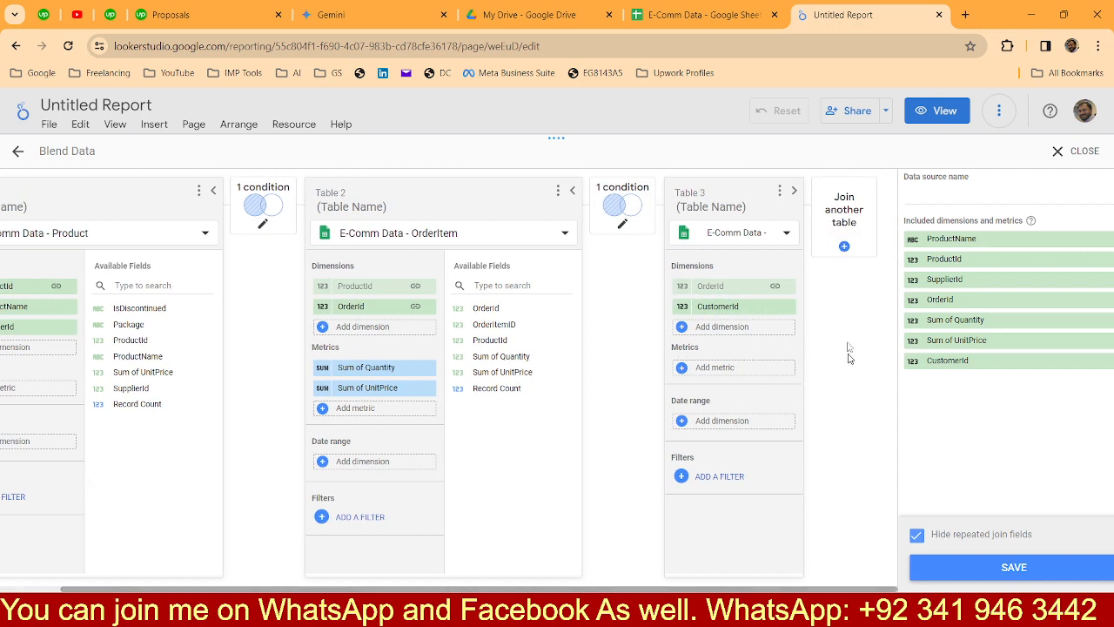
click(844, 246)
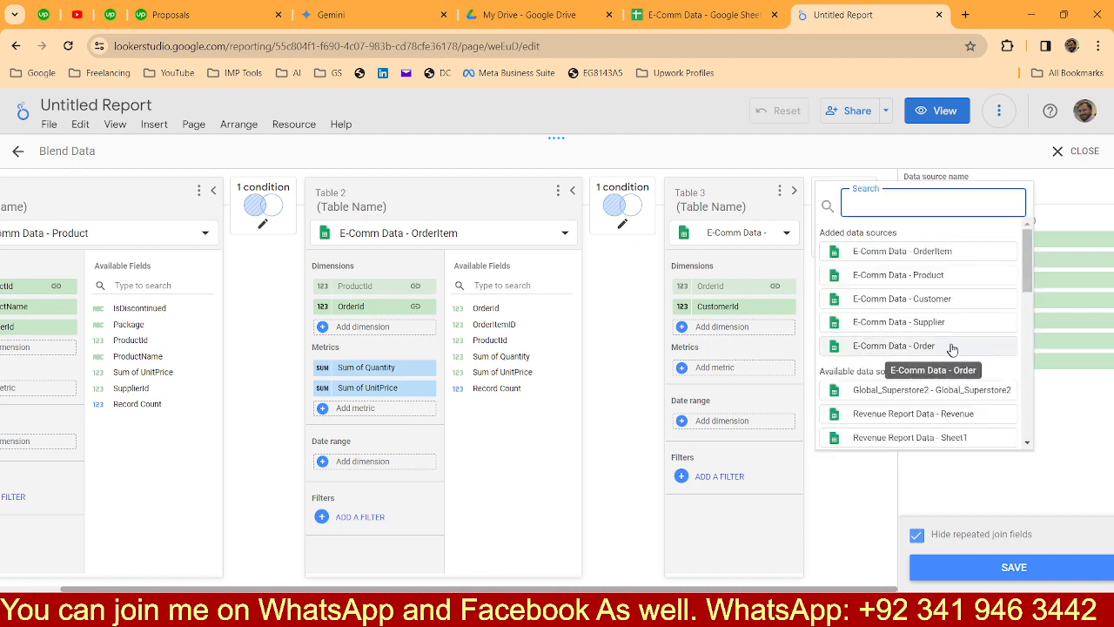
click(932, 301)
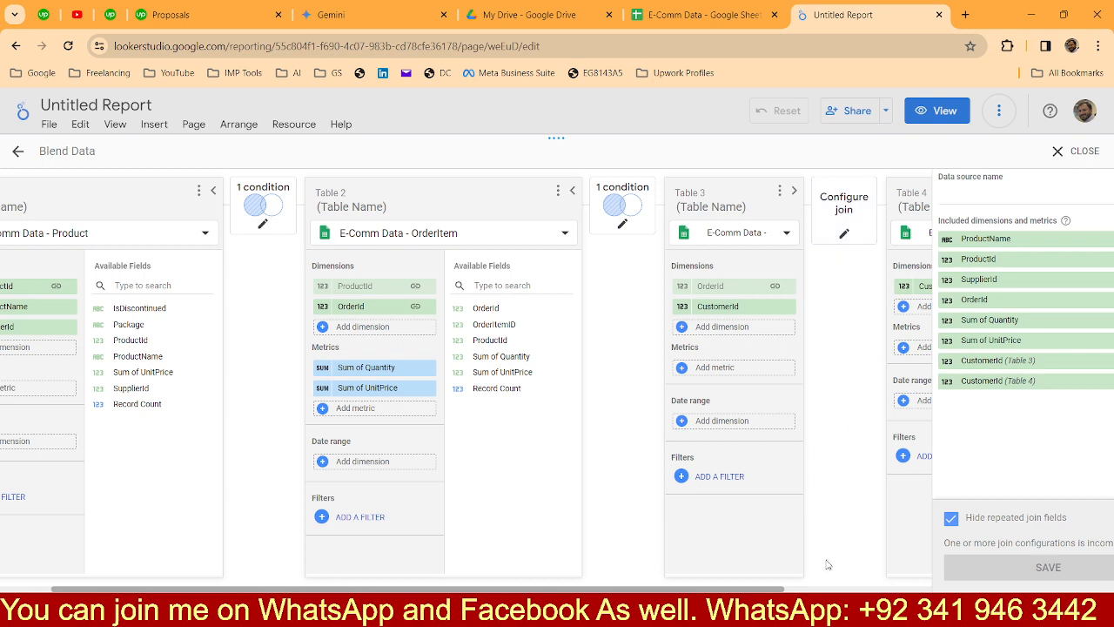
Add FirstName and LastName to the dimensions of the Customer table in the blend.
drag(723, 590, 875, 589)
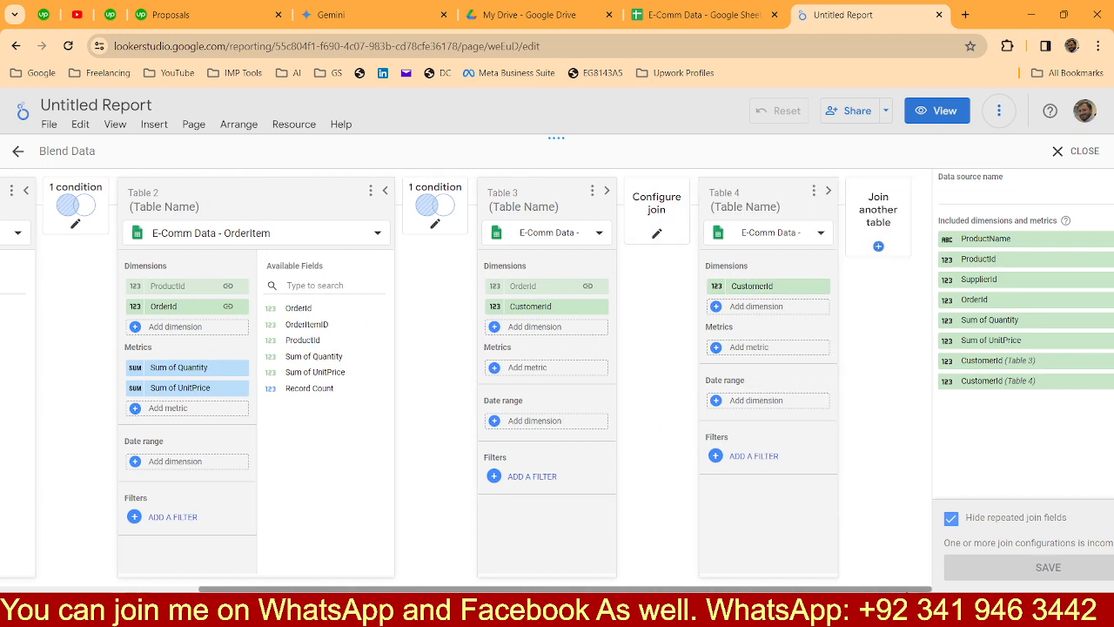
click(781, 308)
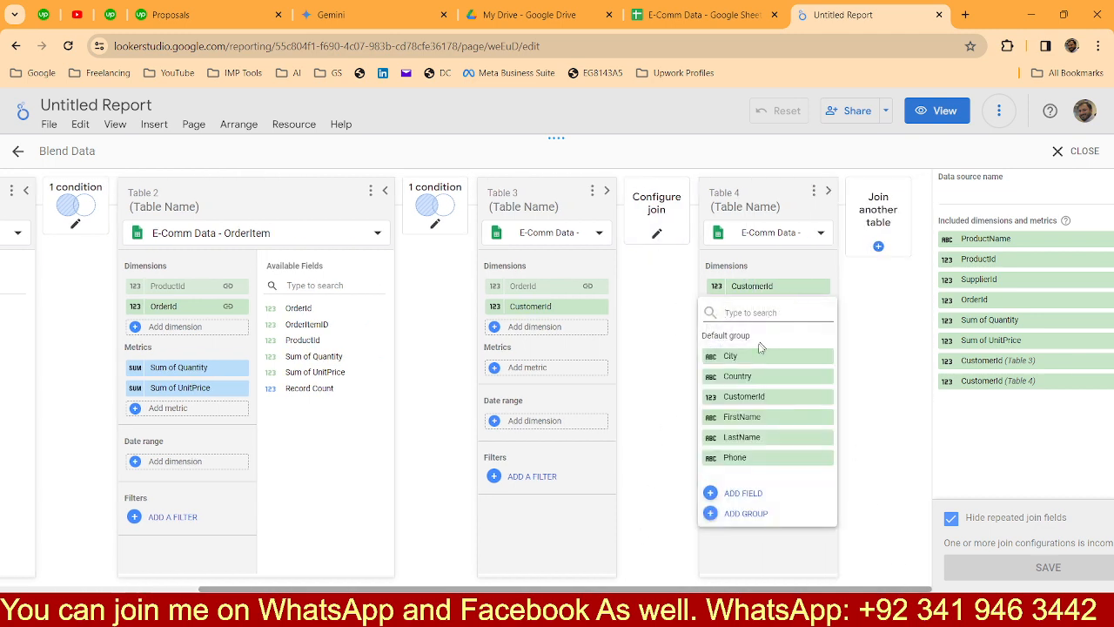
click(764, 426)
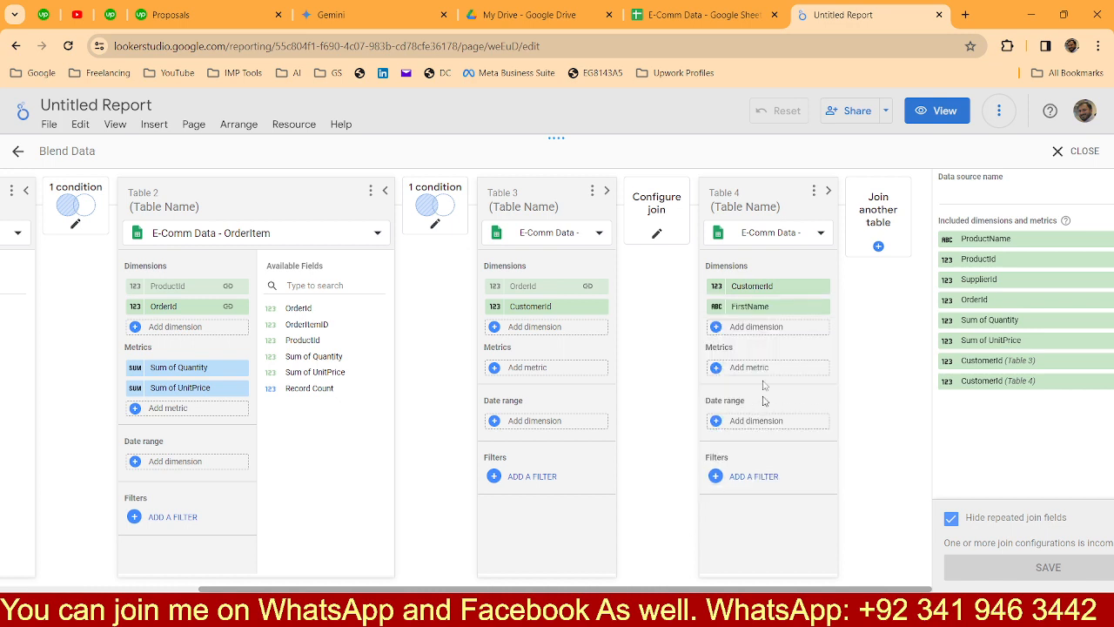
click(757, 328)
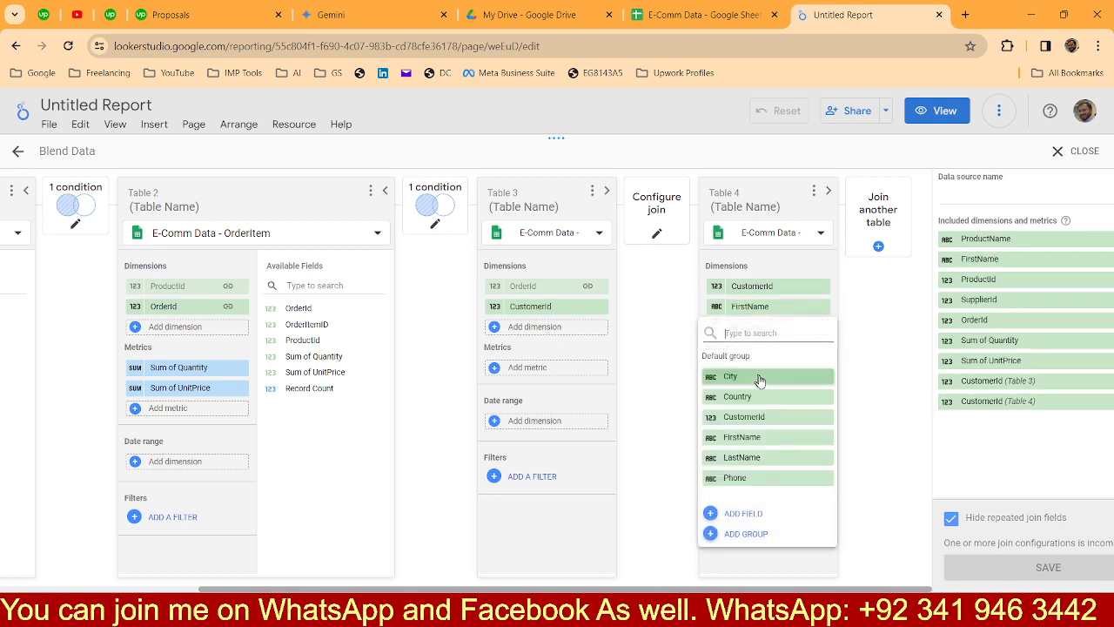
click(761, 456)
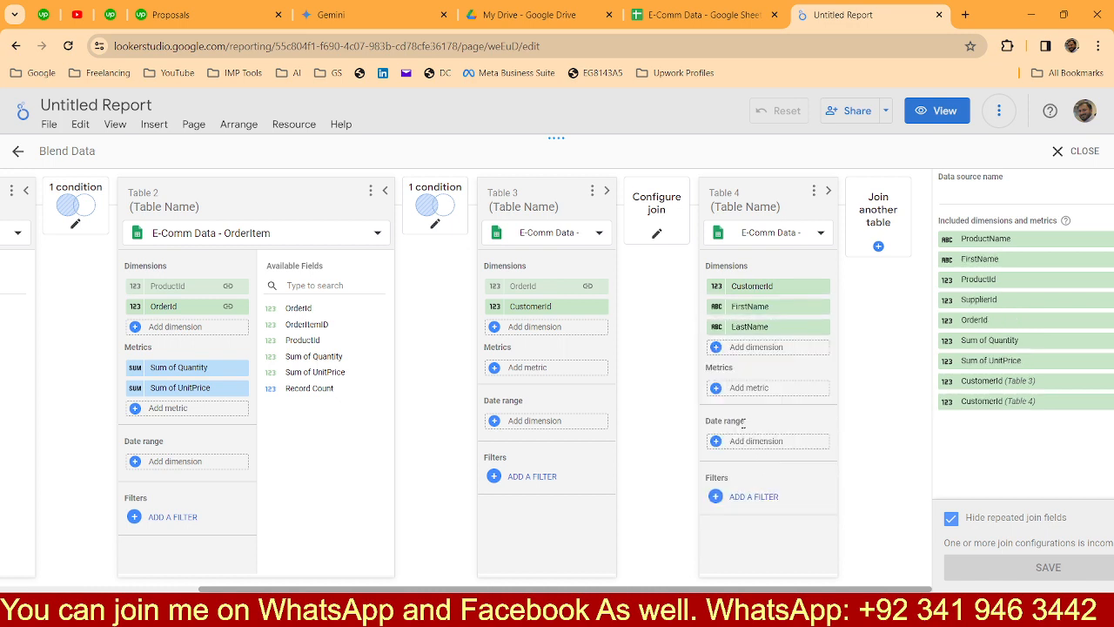
Join the Order and Customer tables with a Left outer join on CustomerId, then save the blend and close its editor.
click(654, 228)
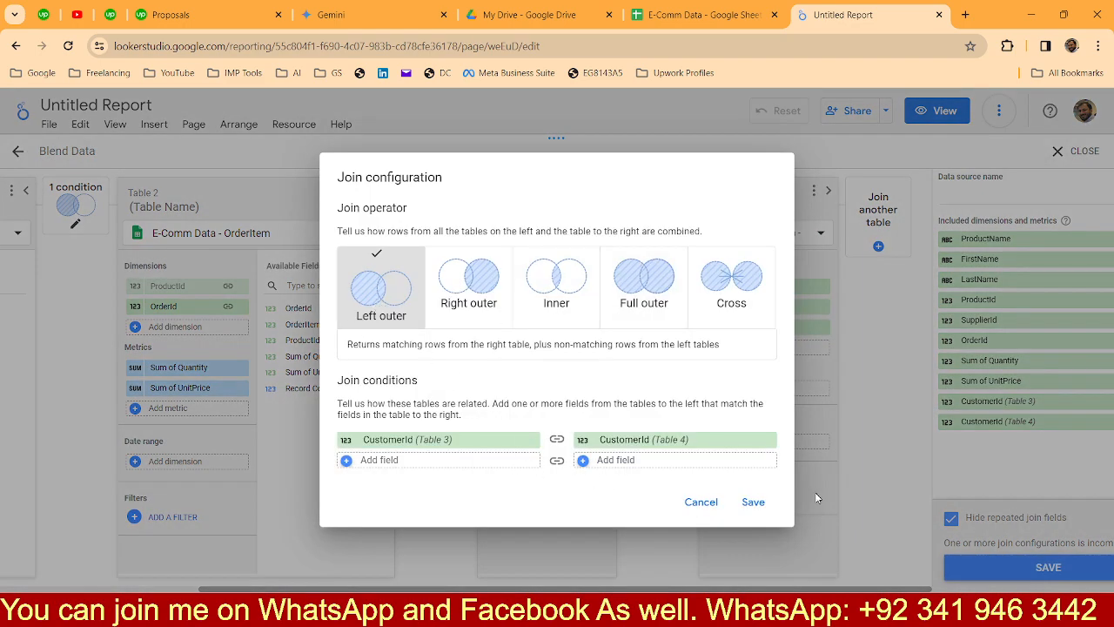
click(753, 502)
click(989, 570)
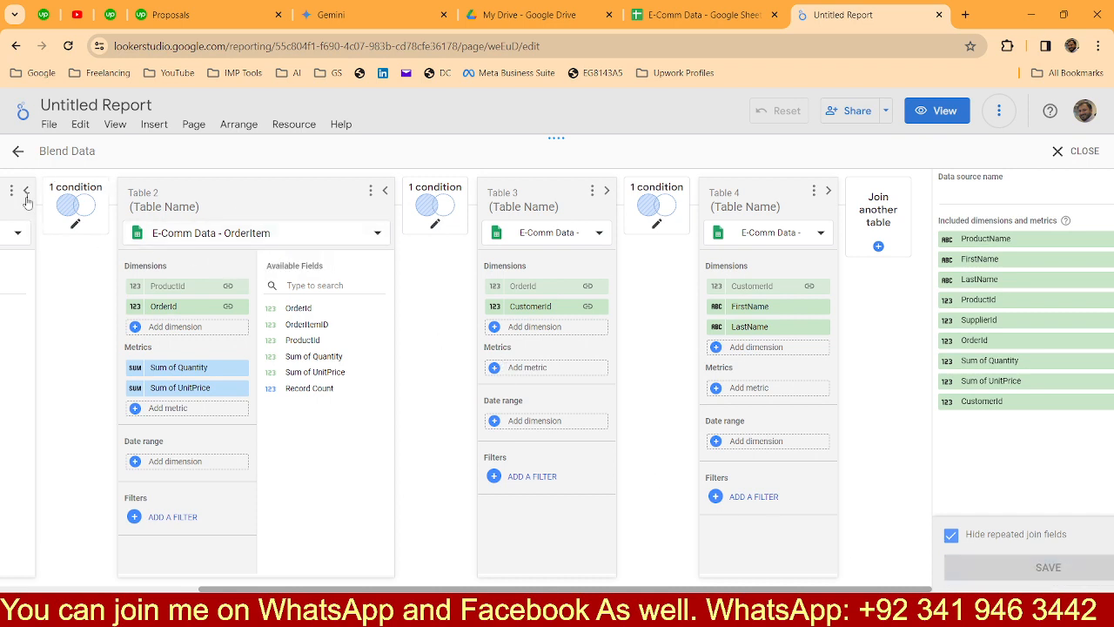
drag(428, 589, 114, 562)
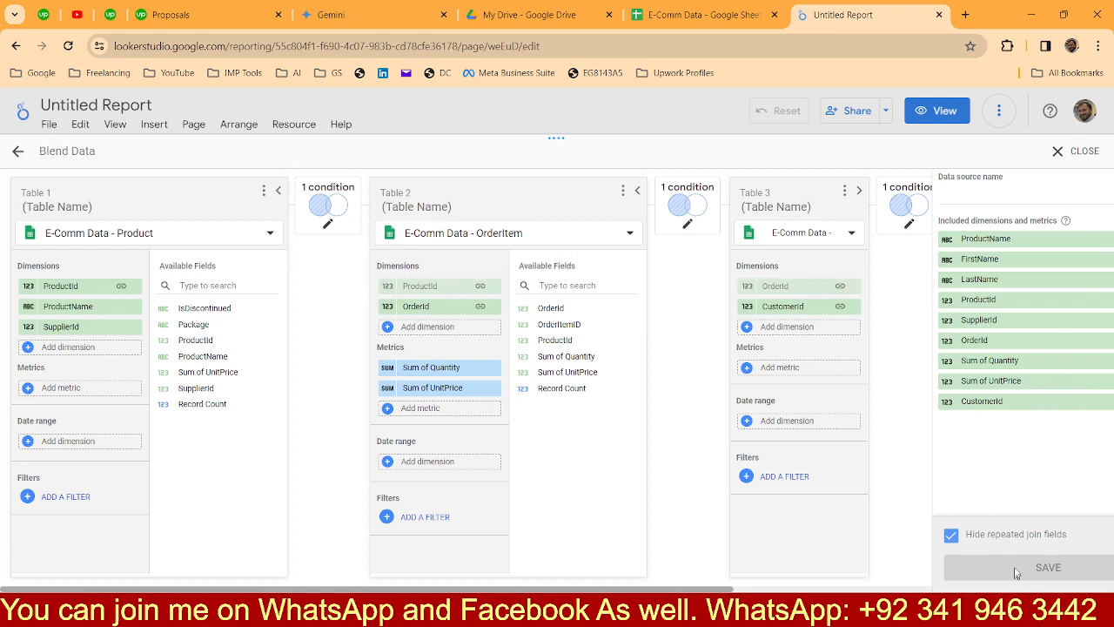
click(1080, 151)
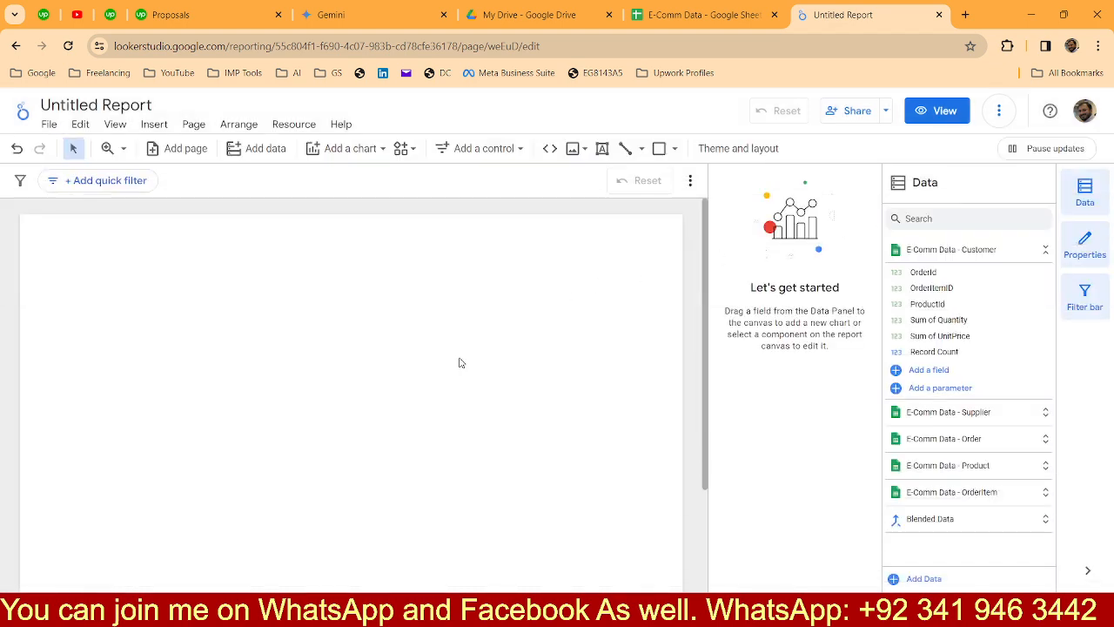
Insert a table chart in the upper part of the report page and set its data source to Blended Data.
click(156, 125)
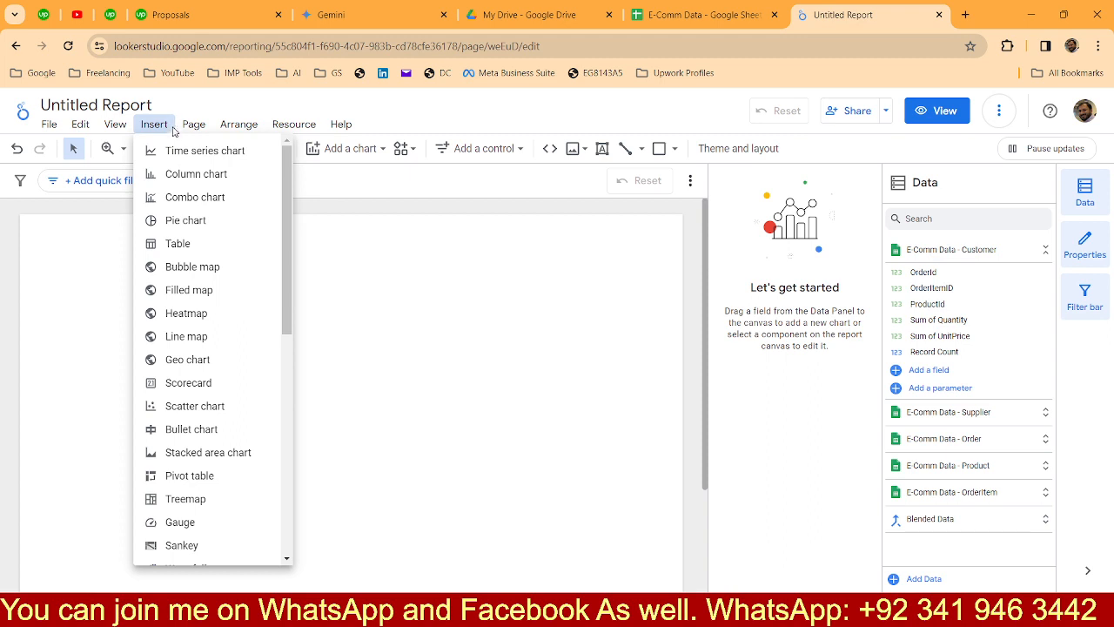
click(186, 244)
click(97, 259)
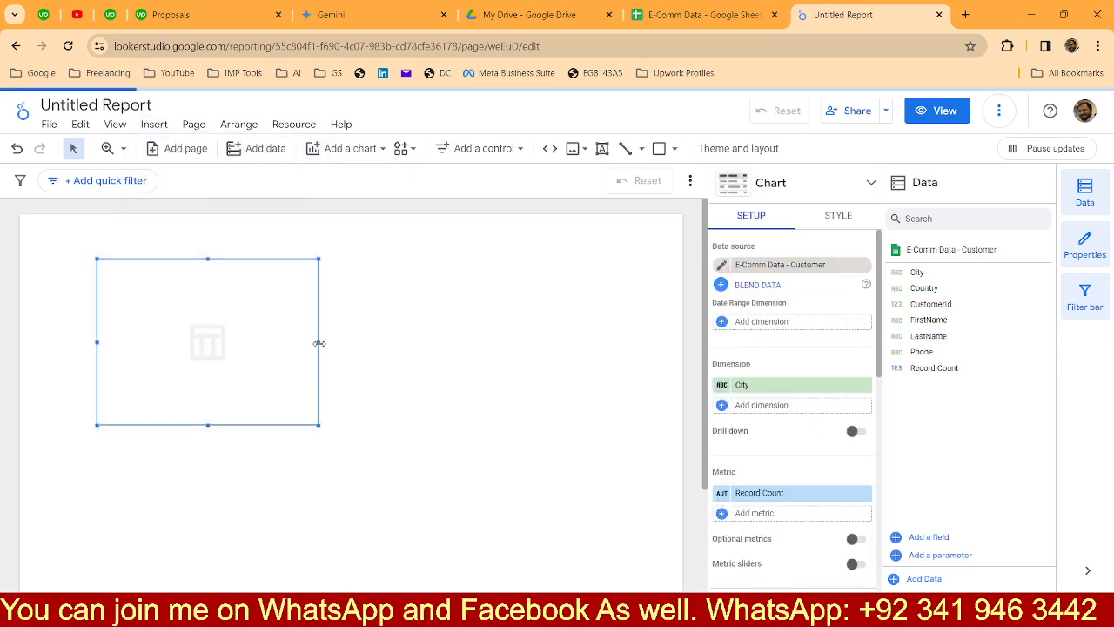
click(771, 265)
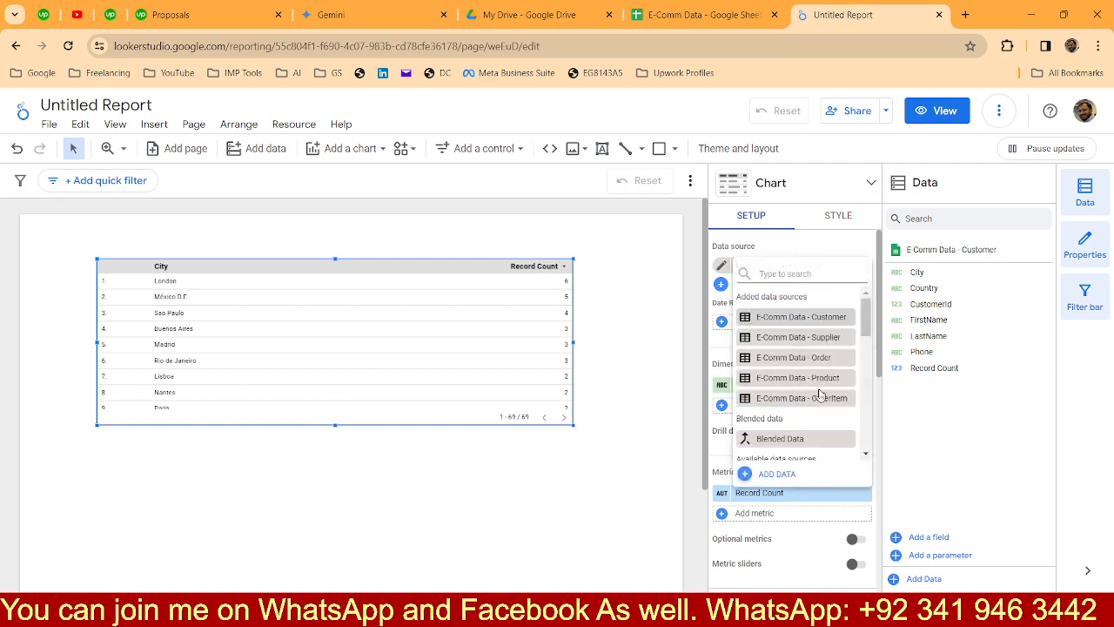
click(760, 441)
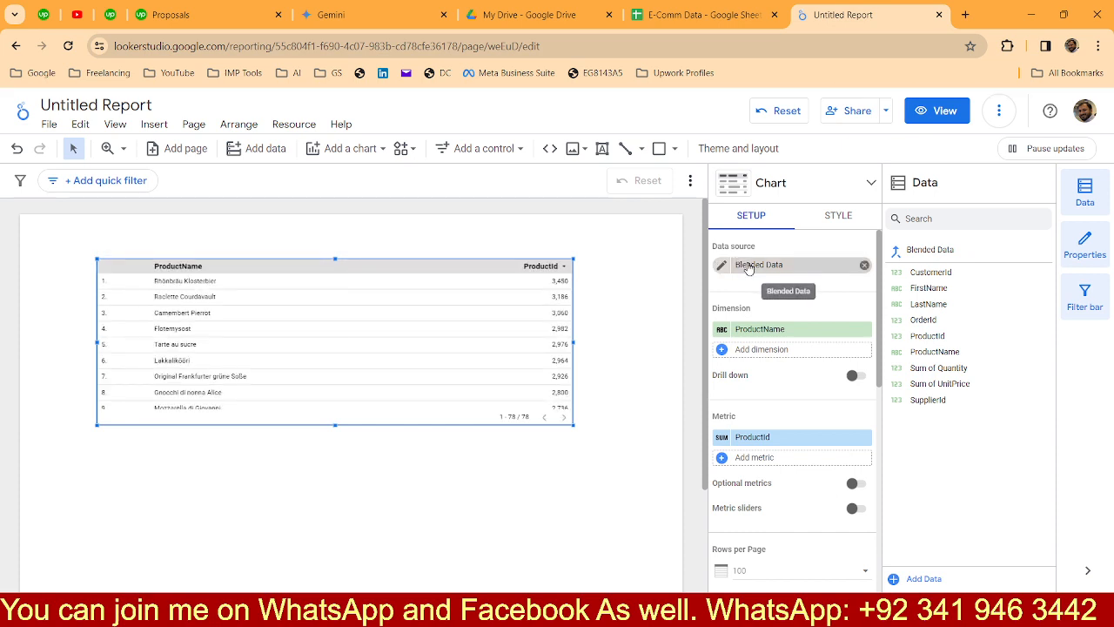
Open the table chart's Blended Data source for editing.
click(748, 267)
click(724, 265)
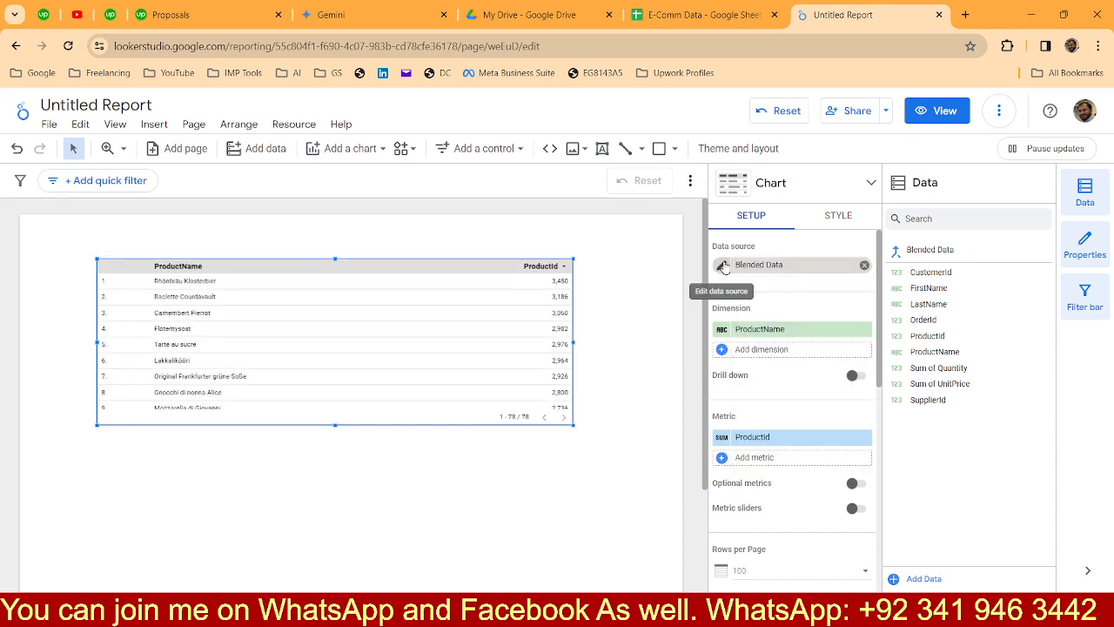
click(720, 266)
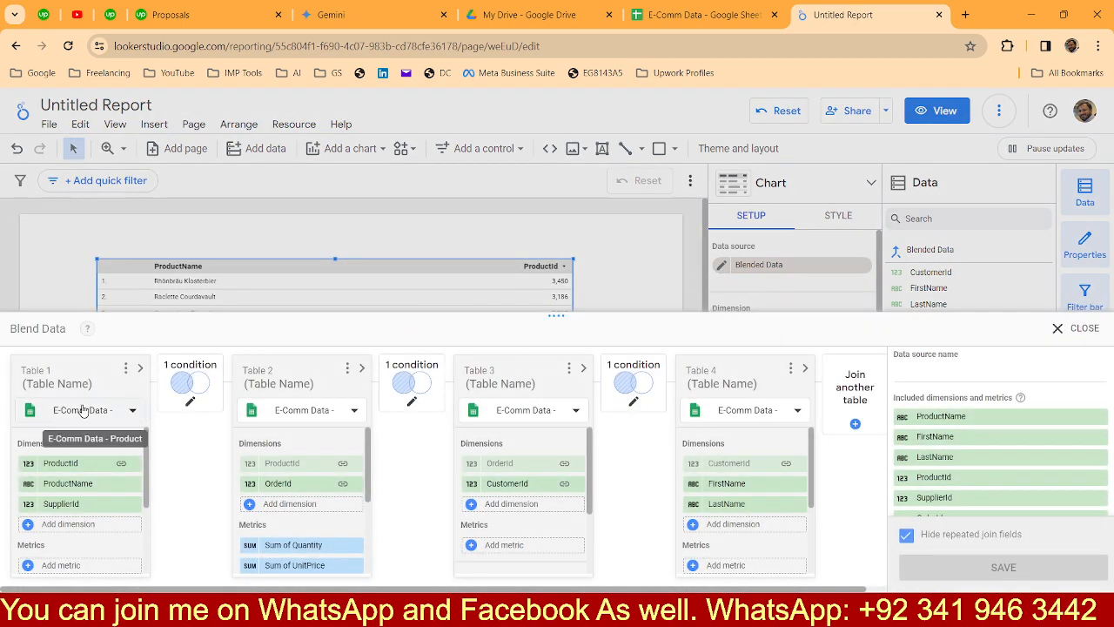
Name the blended data source "Product Analysis", save it and leave the blend editor.
click(944, 364)
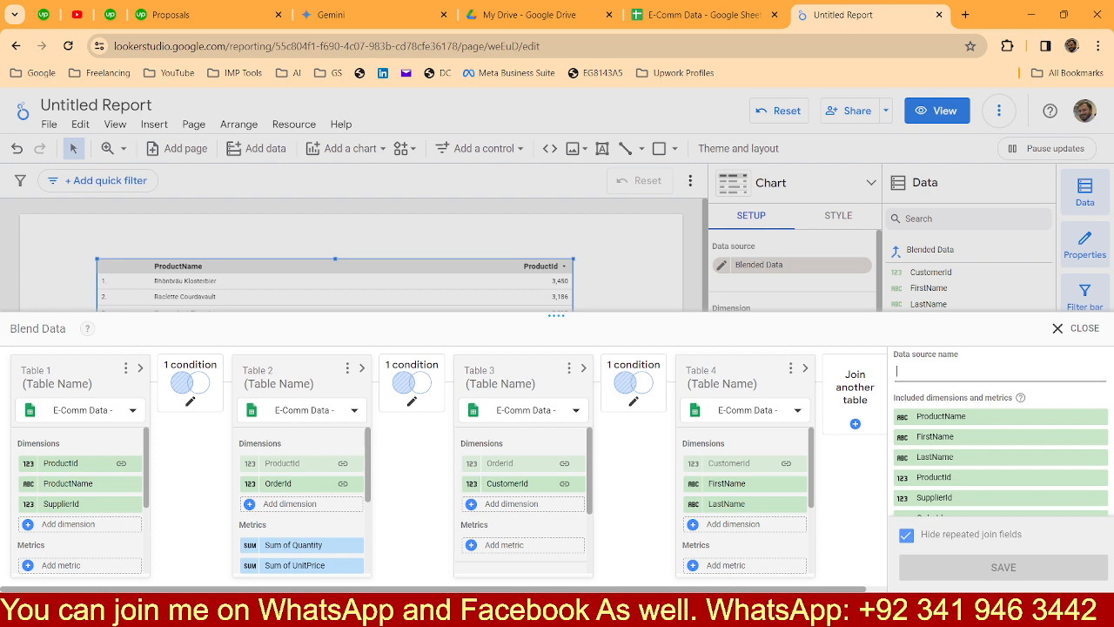
text(Proc)
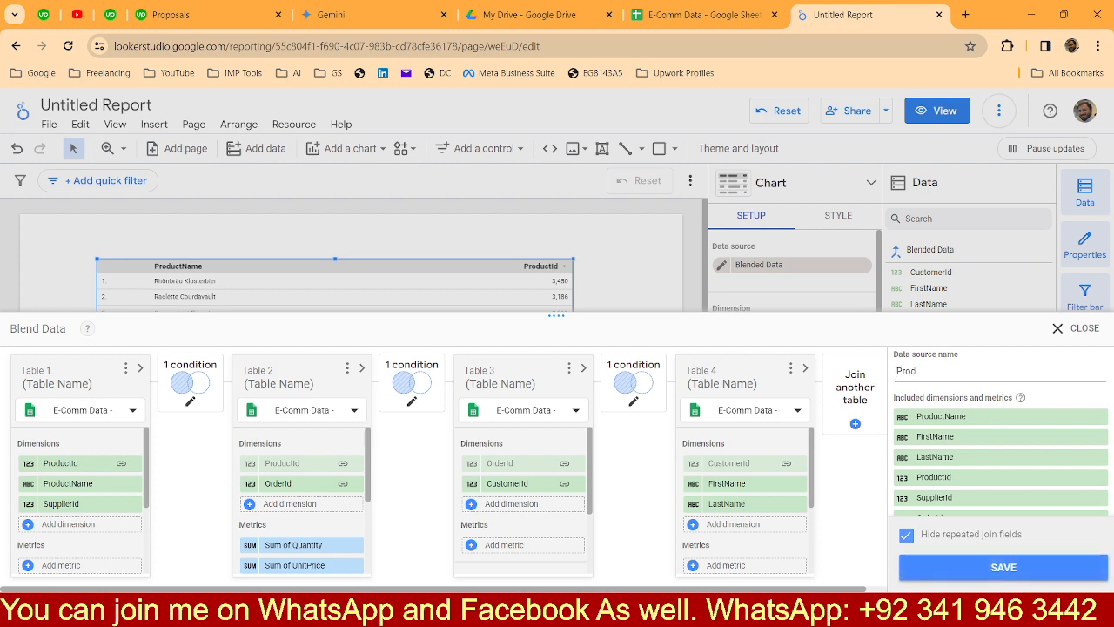
key(BackSpace)
text(duct Analysis)
click(1012, 571)
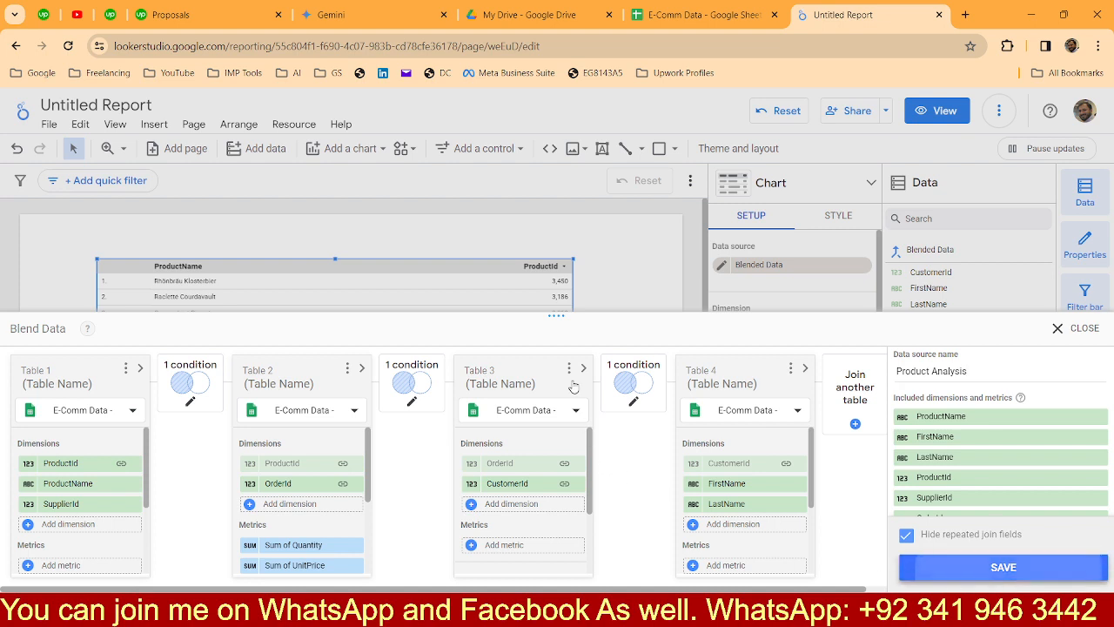
click(1080, 329)
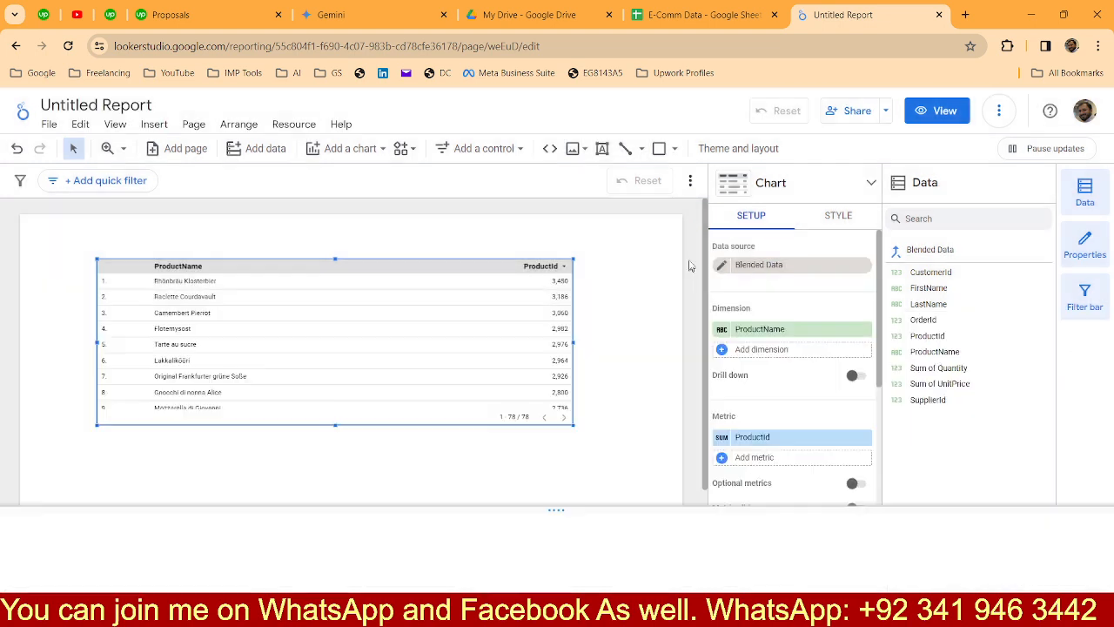
Set the table's data source to the Product Analysis blend and widen the table toward the page's left edge.
click(759, 265)
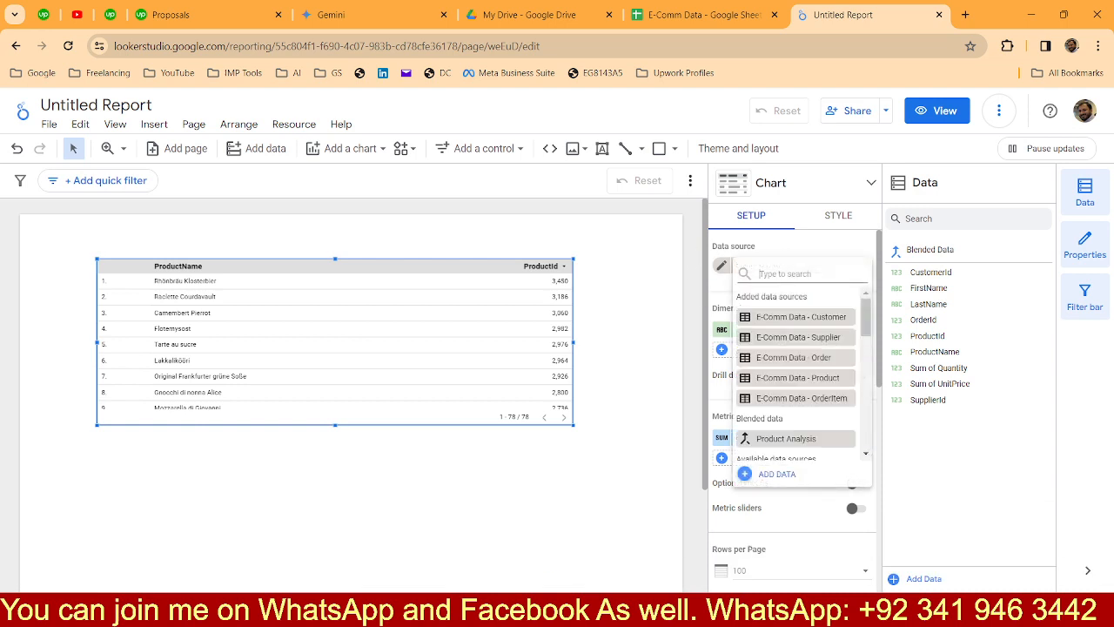
click(778, 441)
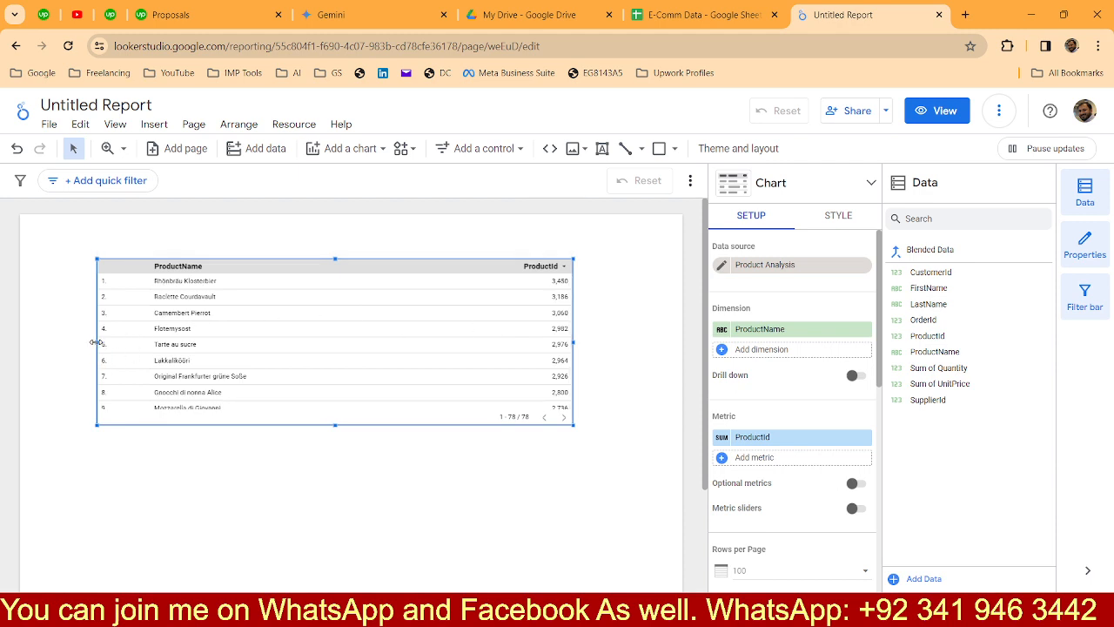
drag(95, 342, 42, 341)
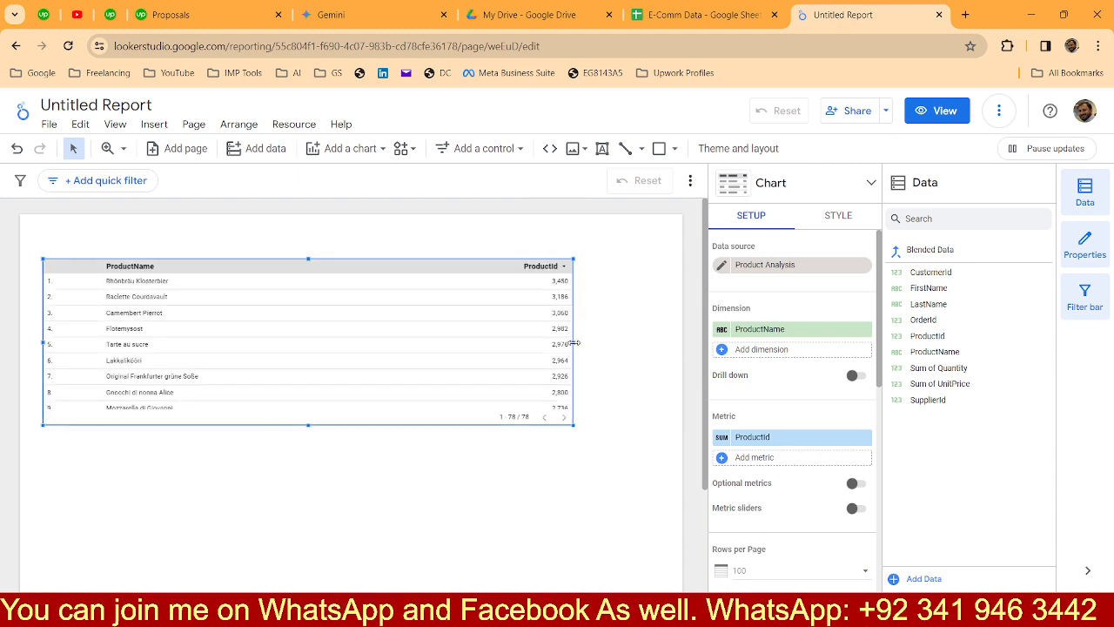
Remove the ProductId metric from the product table.
scroll(574, 342, down, 1)
scroll(574, 343, down, 3)
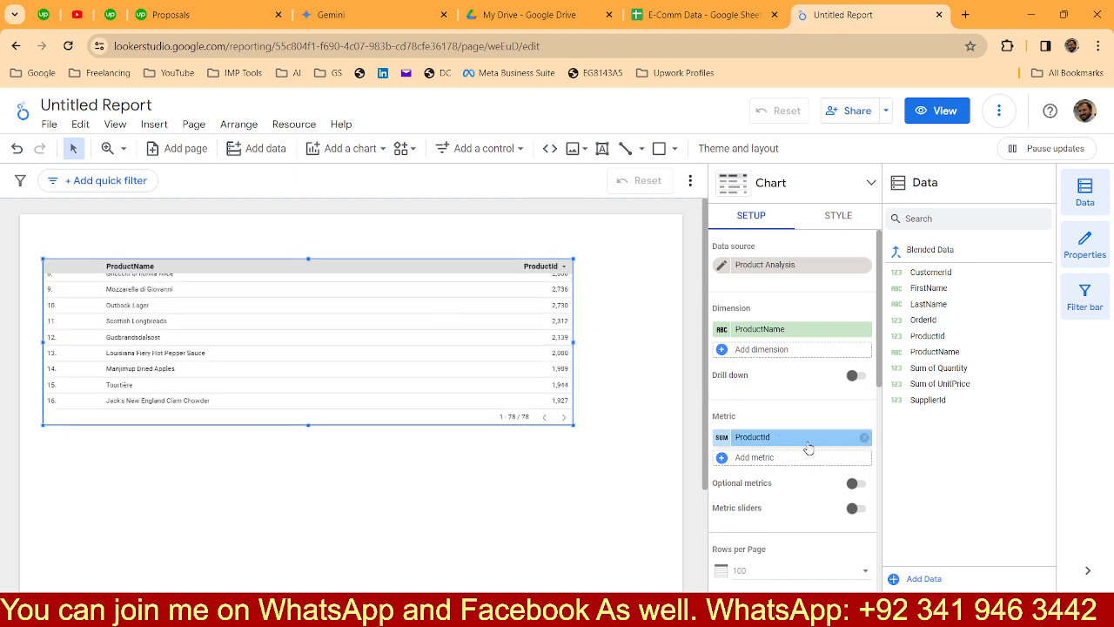
click(863, 437)
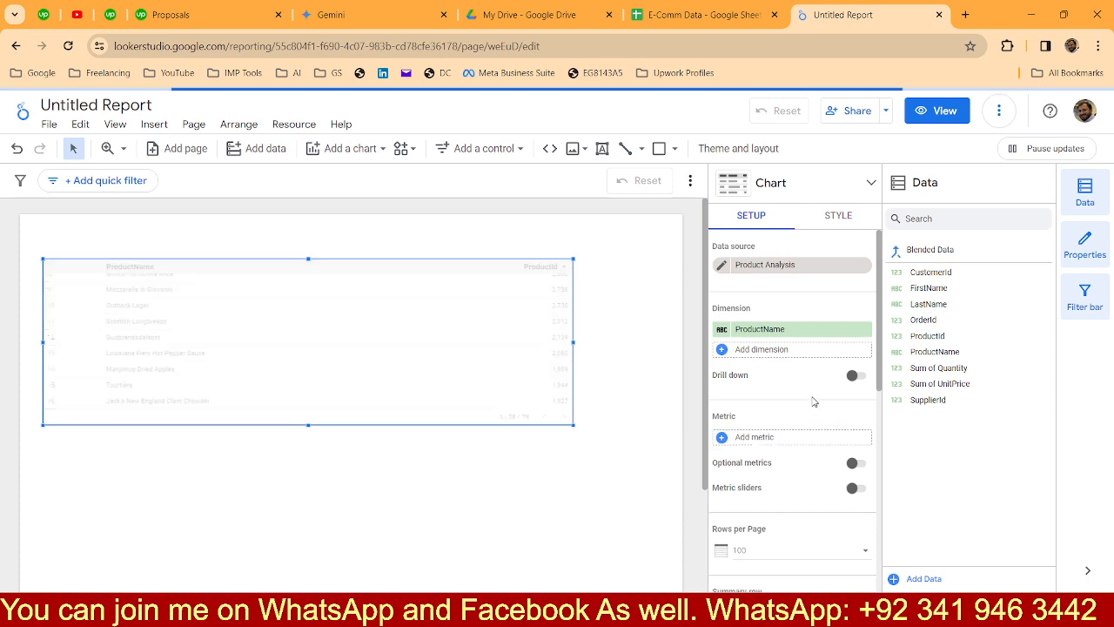
Add FirstName and LastName as dimensions after ProductName in the table.
click(769, 352)
scroll(788, 435, down, 2)
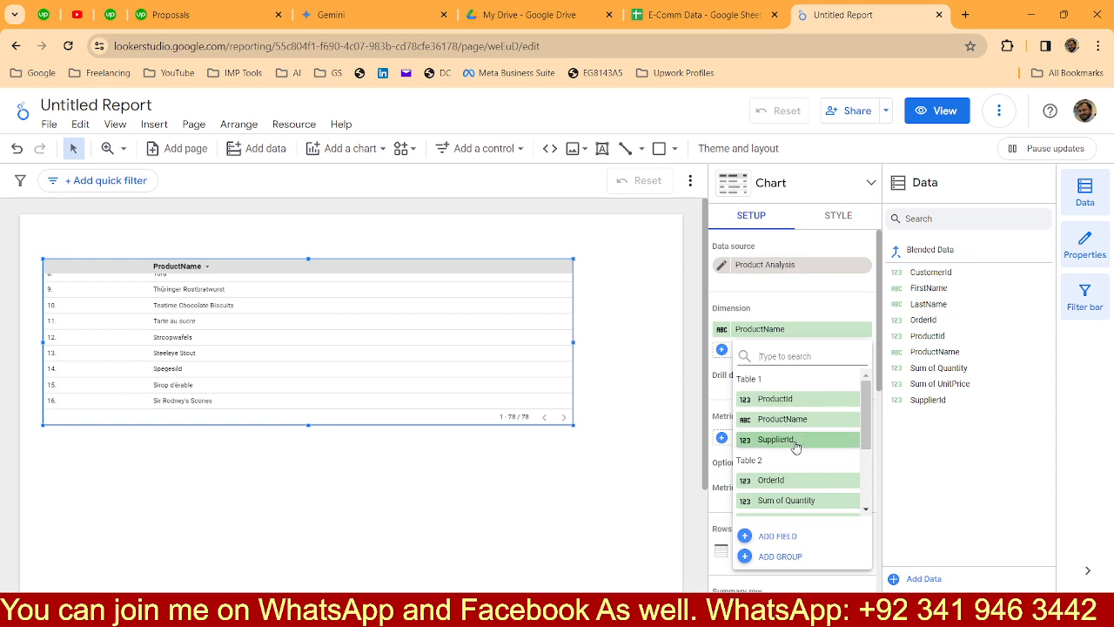
scroll(795, 445, down, 2)
click(775, 485)
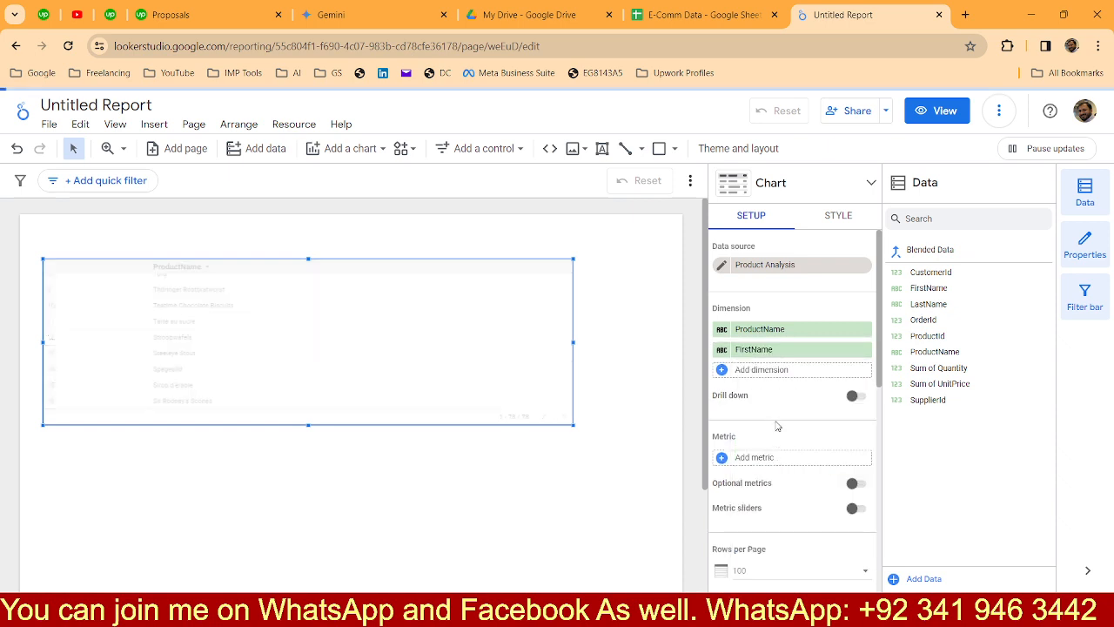
click(766, 369)
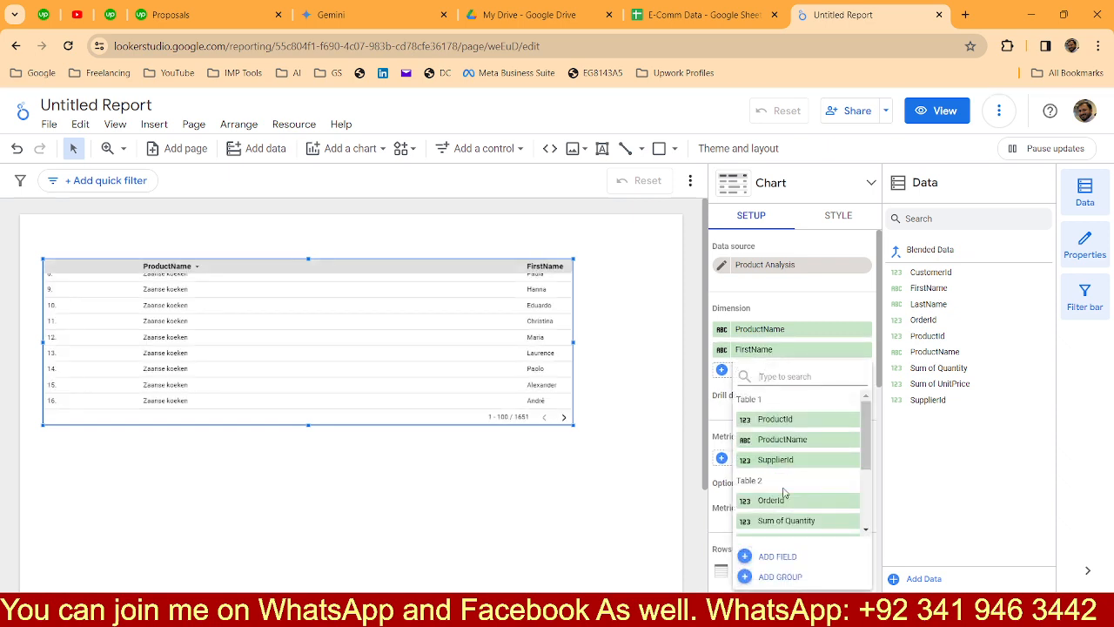
scroll(803, 500, down, 1)
scroll(803, 491, down, 1)
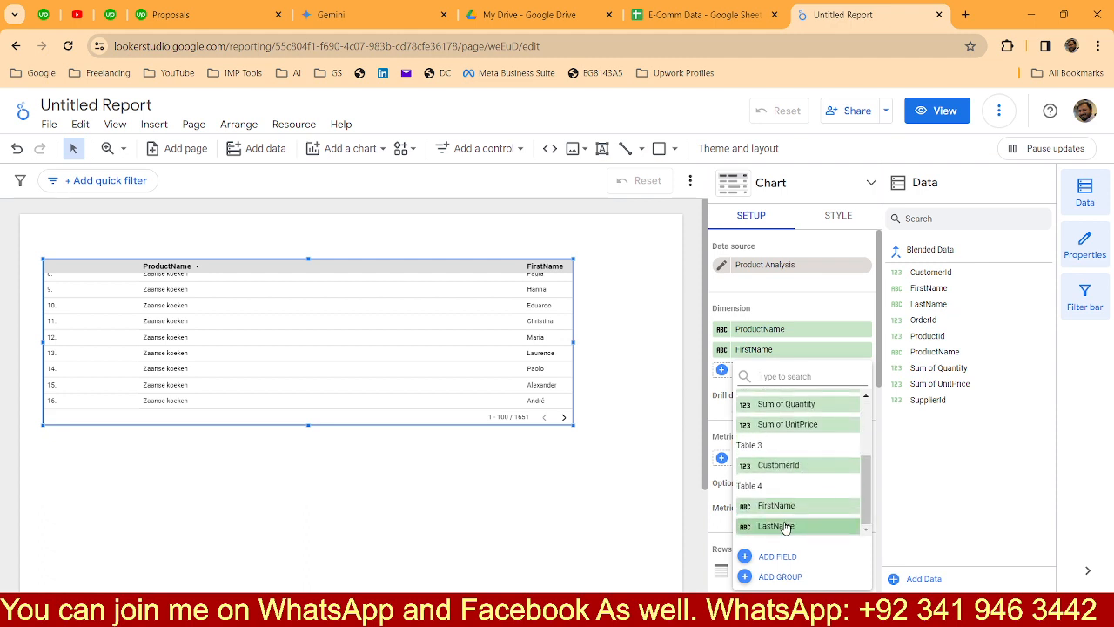
click(780, 525)
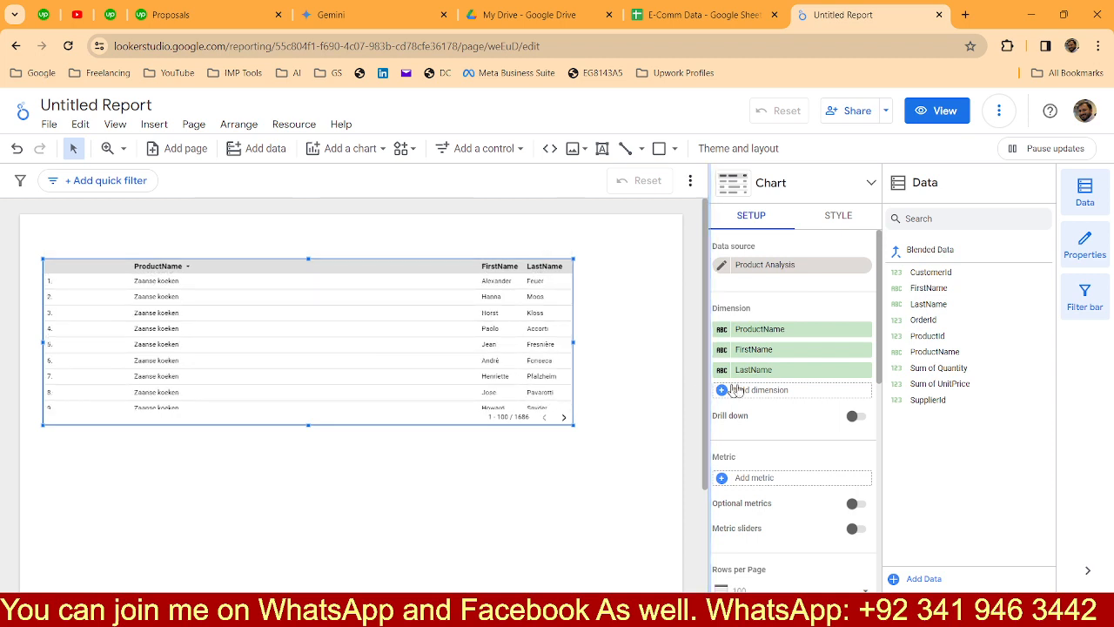
Add Sum of Quantity from Table 2 as a metric of the table.
scroll(780, 404, down, 5)
scroll(780, 405, up, 3)
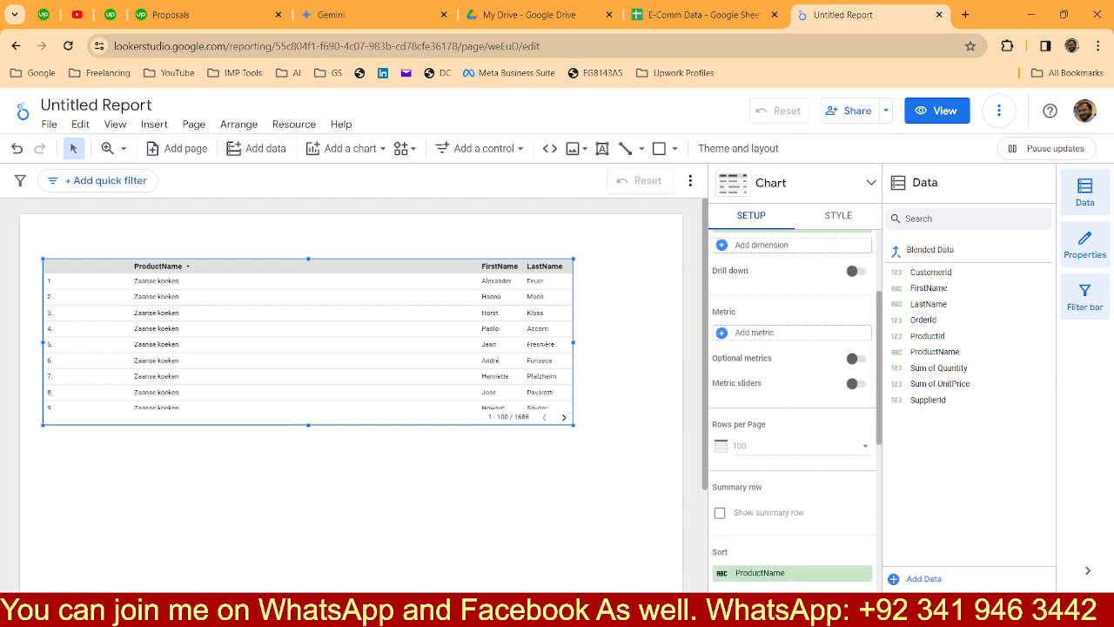
click(754, 333)
scroll(805, 421, down, 2)
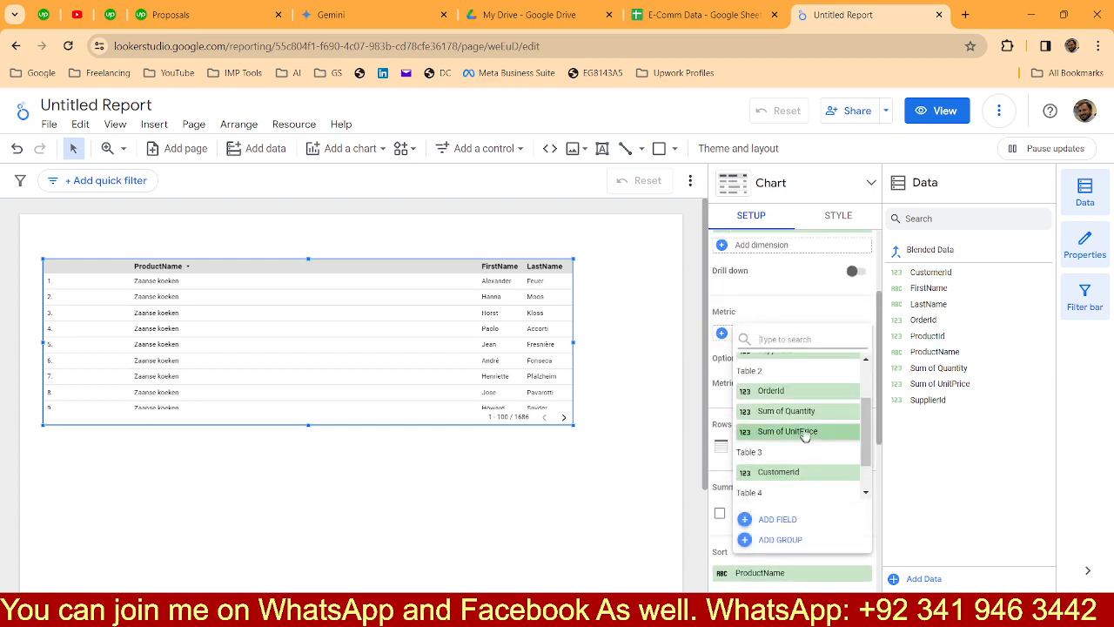
click(786, 410)
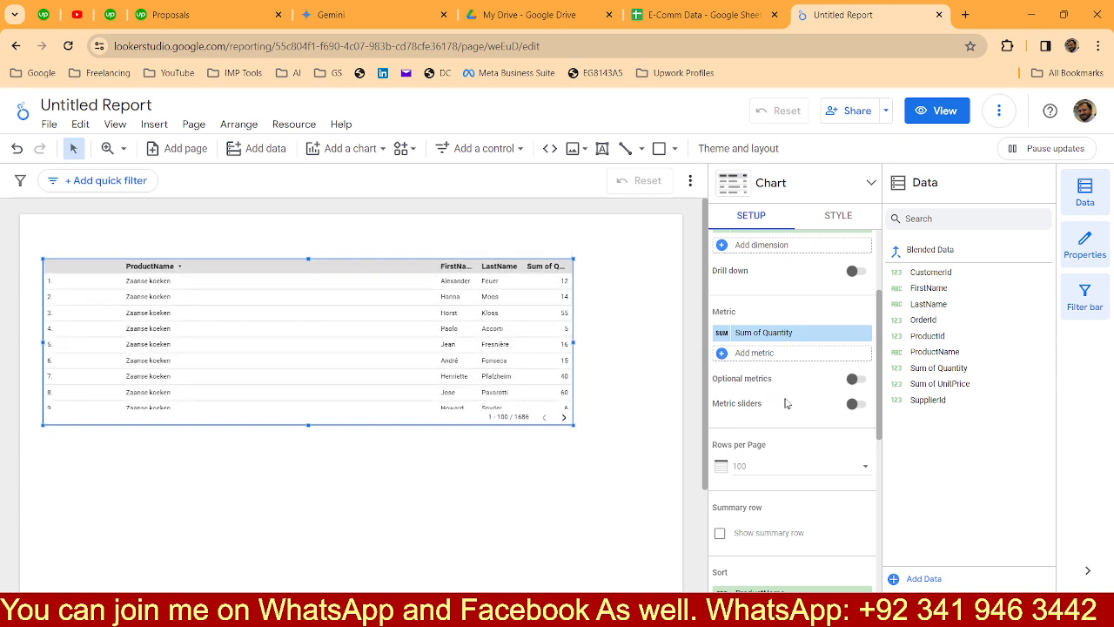
Remove the FirstName and LastName dimensions, keeping only ProductName.
scroll(786, 398, up, 3)
click(865, 349)
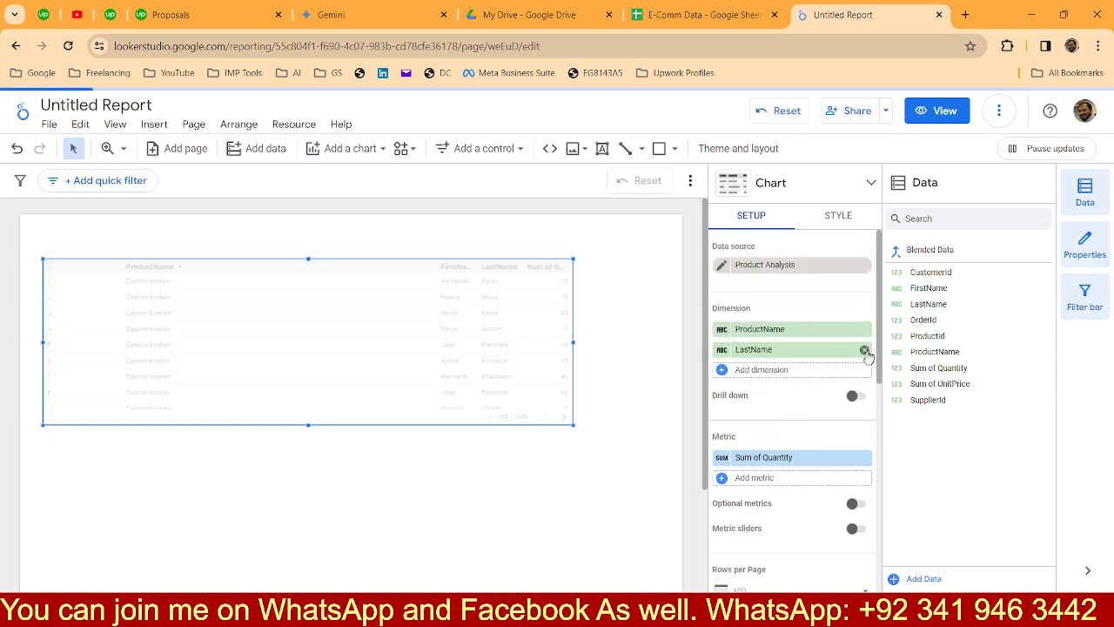
click(865, 349)
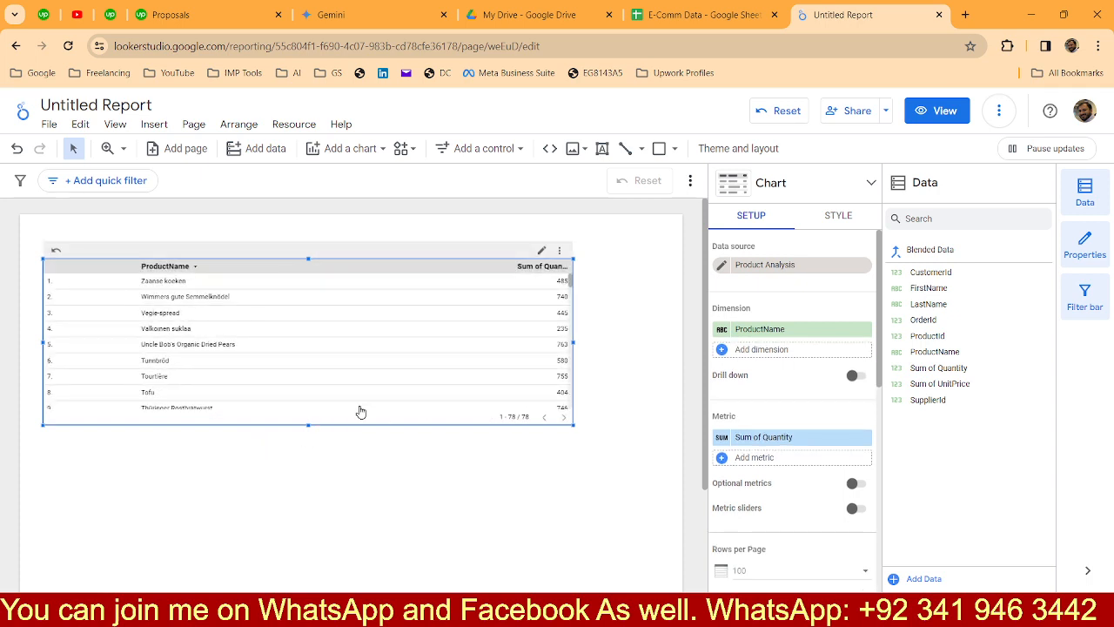
Stretch the table downward to review the quantities per product, and reduce its height to about five rows.
drag(308, 426, 275, 564)
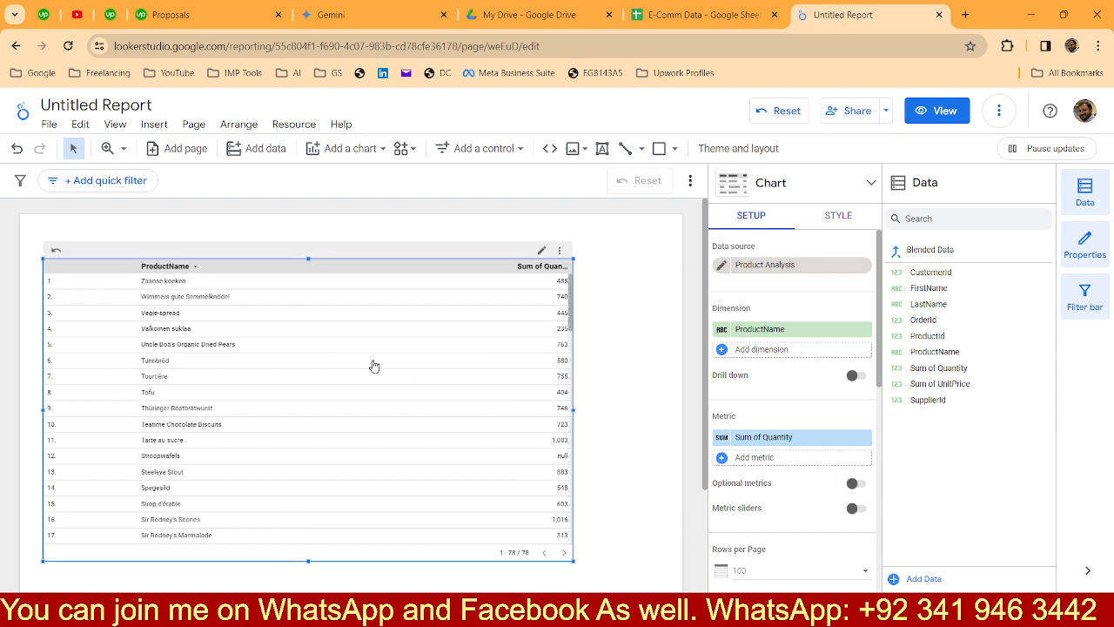
scroll(427, 410, down, 3)
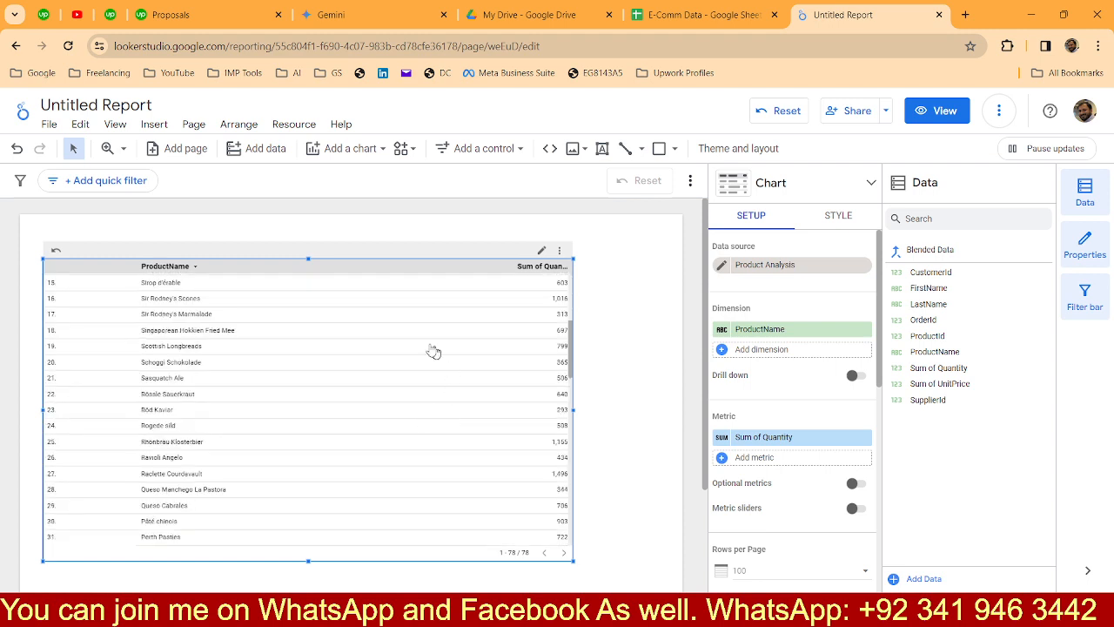
drag(307, 562, 308, 364)
click(274, 443)
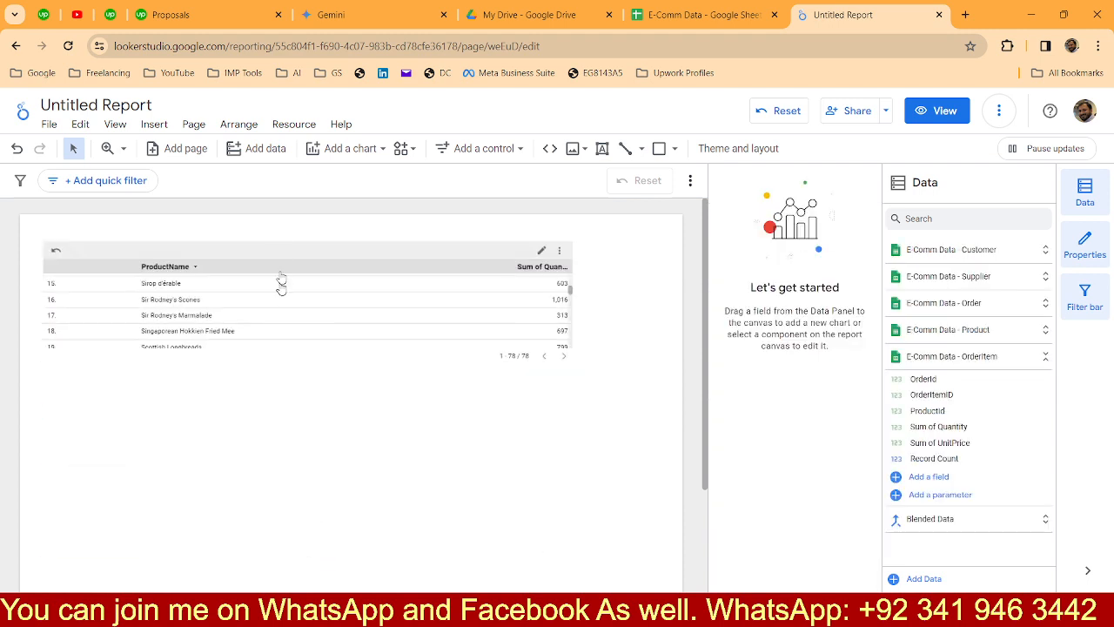
Add OrderId from Table 2 as a second metric of the product table.
click(384, 309)
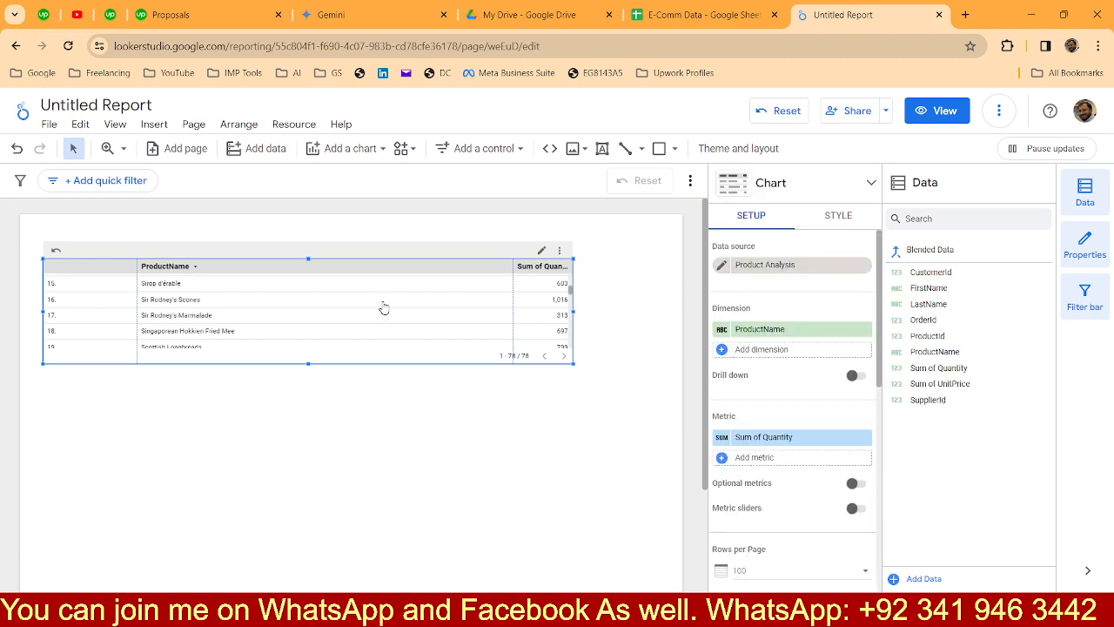
click(768, 463)
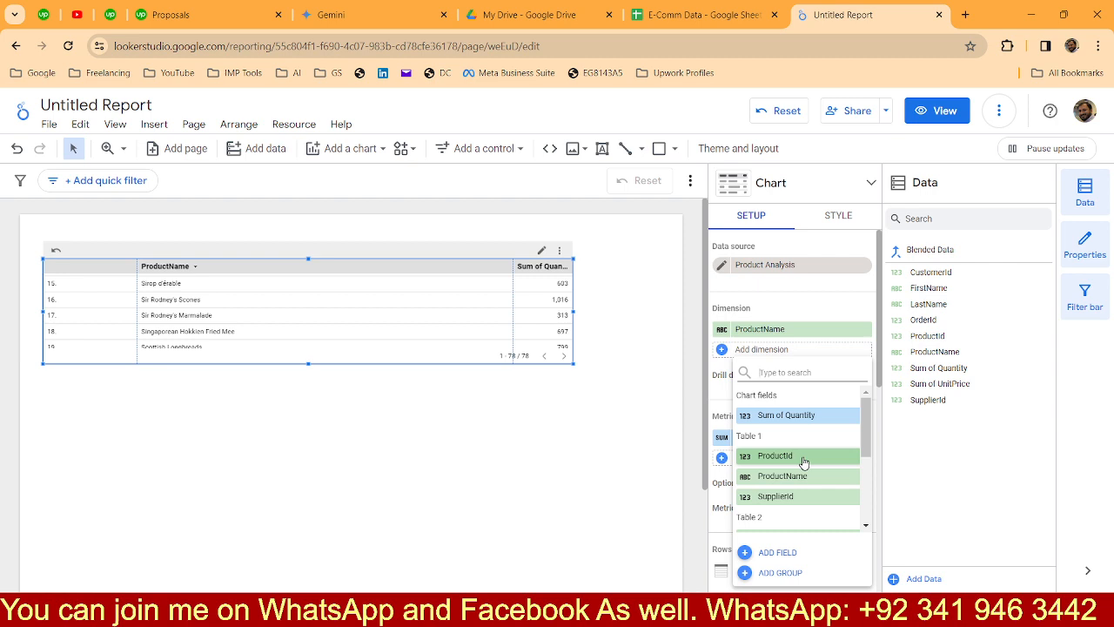
scroll(804, 462, down, 2)
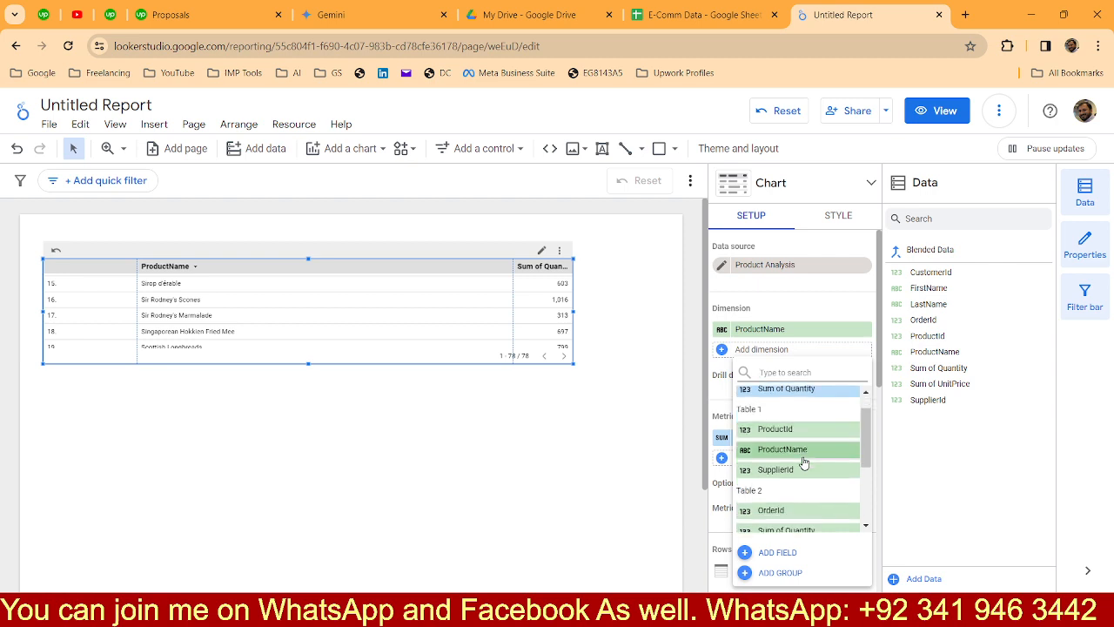
click(790, 463)
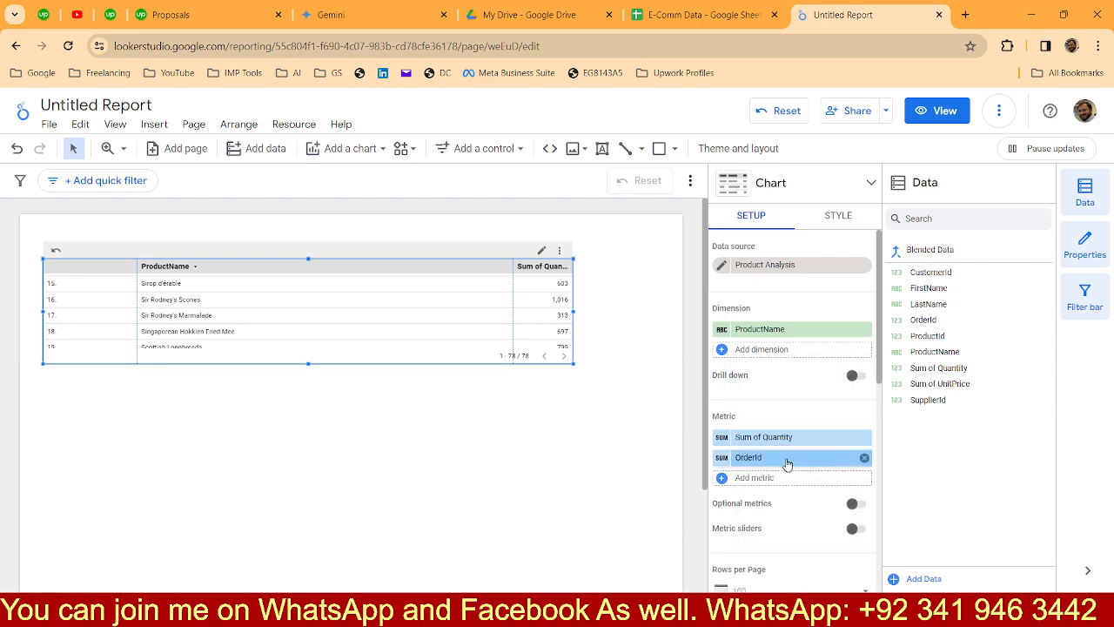
Change the OrderId metric's aggregation to Count Distinct.
click(722, 461)
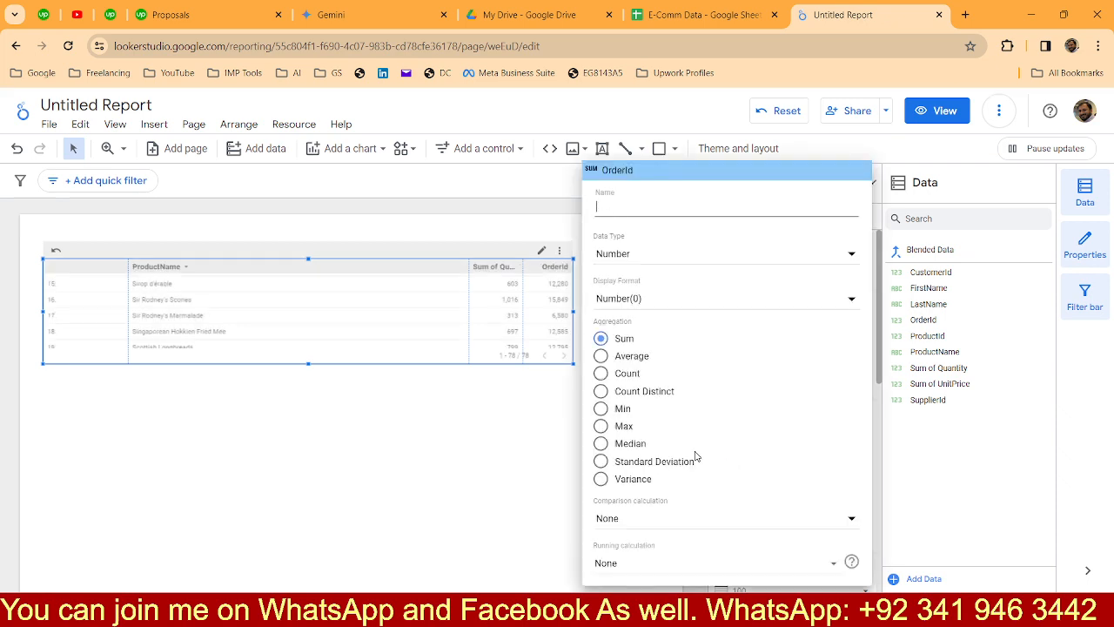
click(600, 374)
click(600, 392)
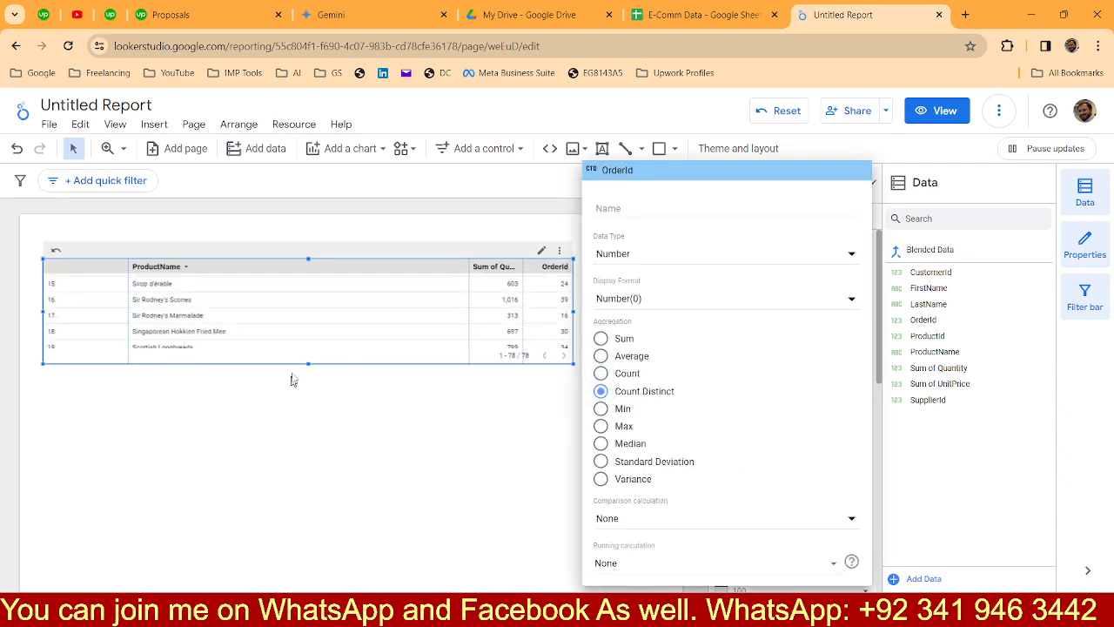
click(416, 409)
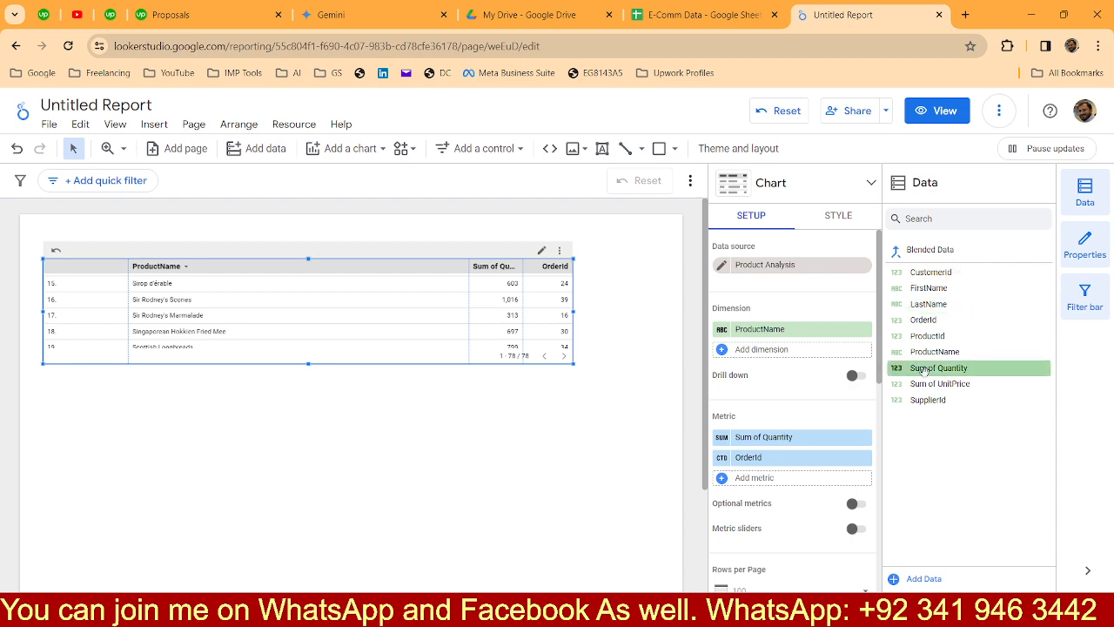
Add Sum of UnitPrice as a third metric of the table.
click(786, 484)
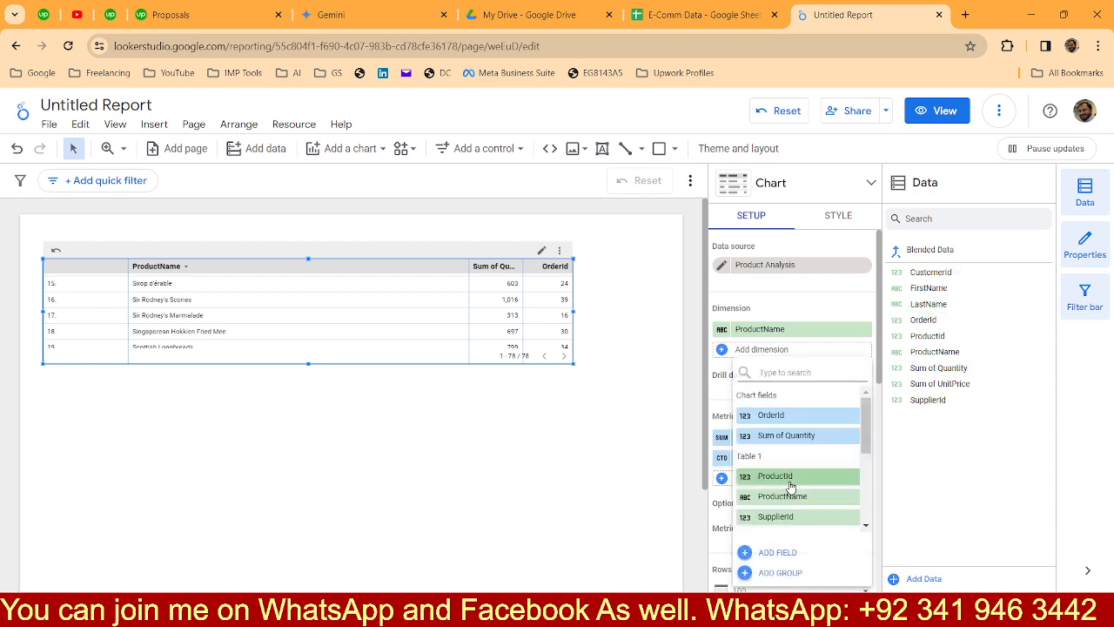
scroll(808, 506, down, 3)
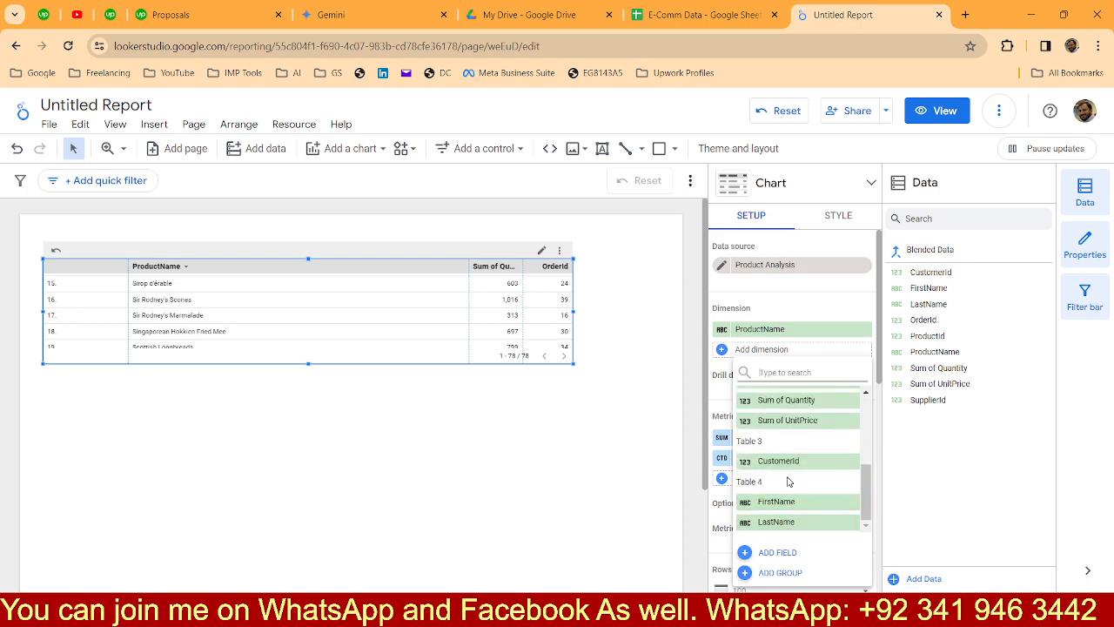
click(792, 423)
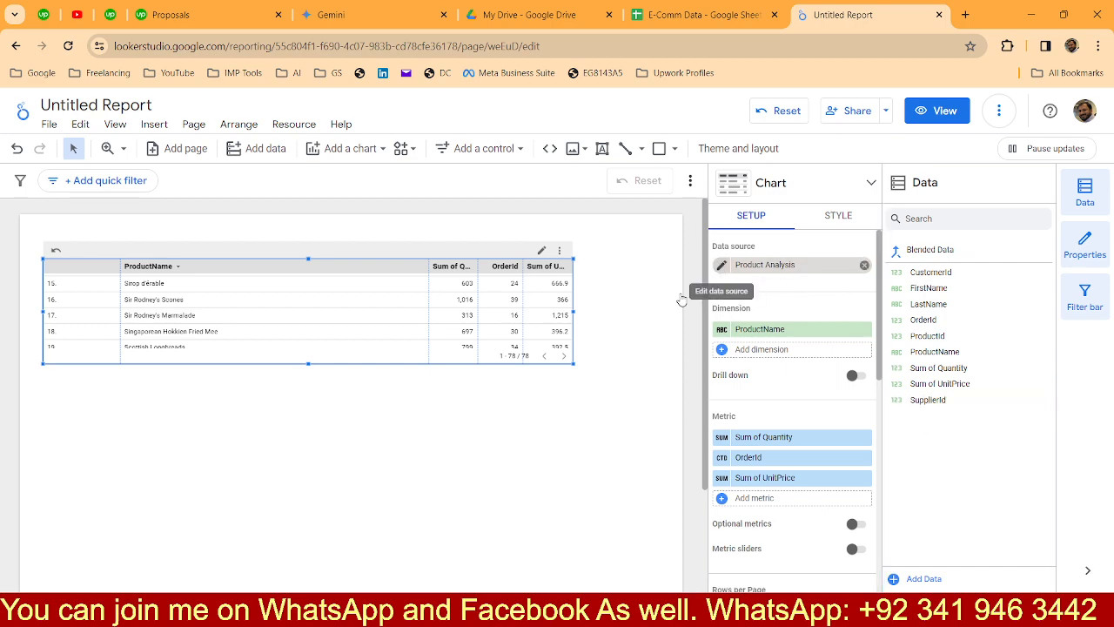
Open the Product Analysis blend for editing and examine the dimensions, metrics, date ranges and filters of its first three tables.
click(721, 264)
scroll(974, 448, down, 2)
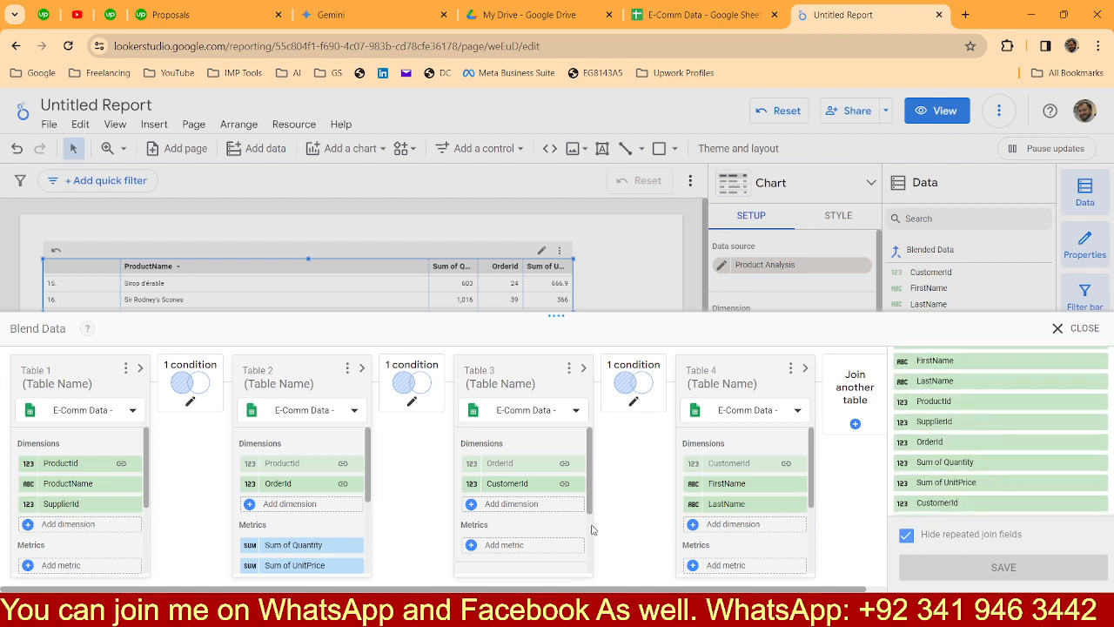
scroll(540, 523, down, 2)
scroll(339, 500, down, 3)
scroll(87, 531, down, 3)
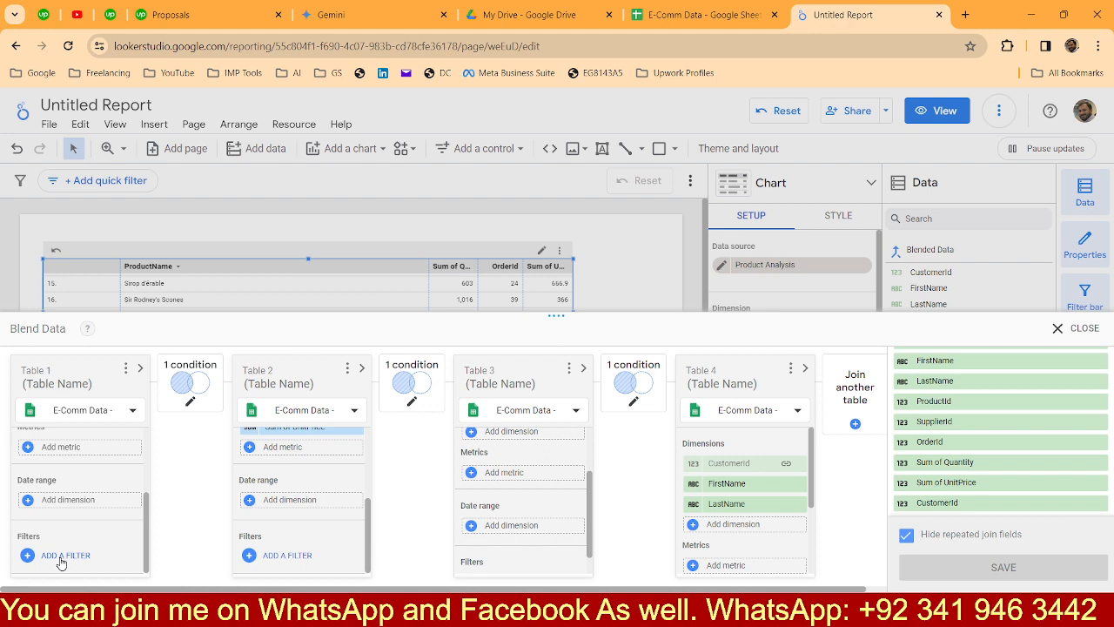
scroll(294, 519, up, 2)
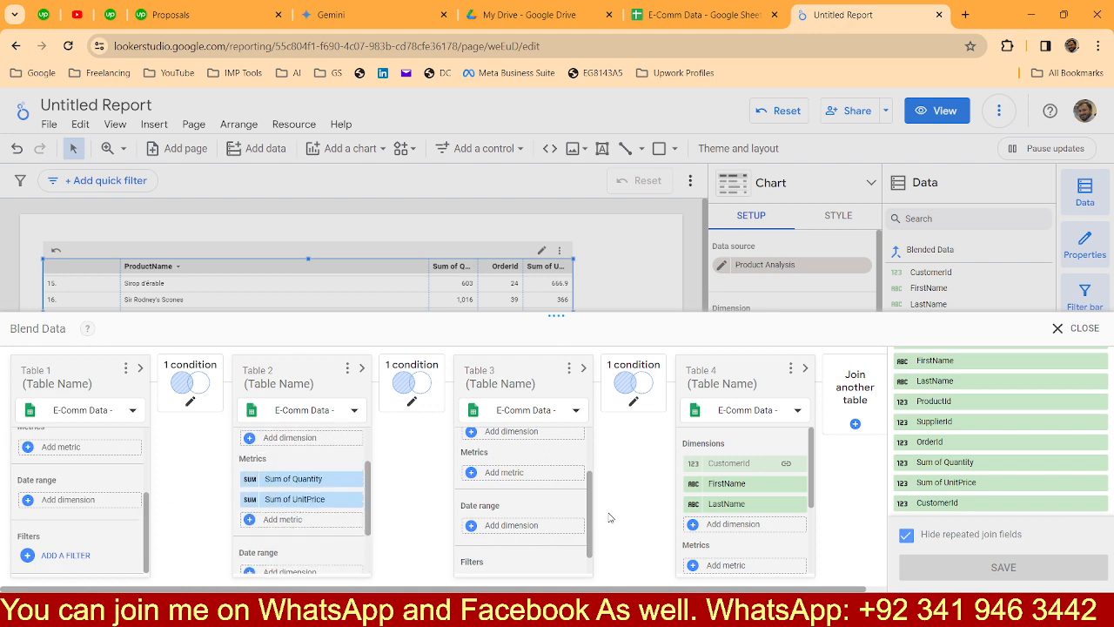
scroll(986, 453, up, 3)
scroll(986, 452, down, 2)
scroll(487, 435, up, 2)
scroll(496, 488, down, 4)
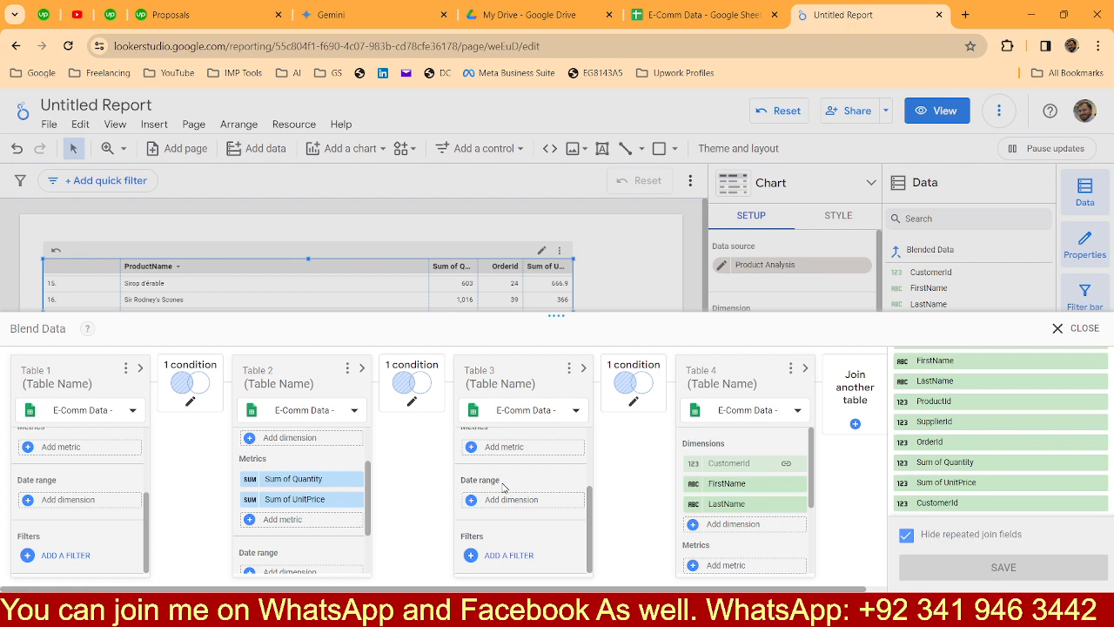
drag(318, 499, 410, 475)
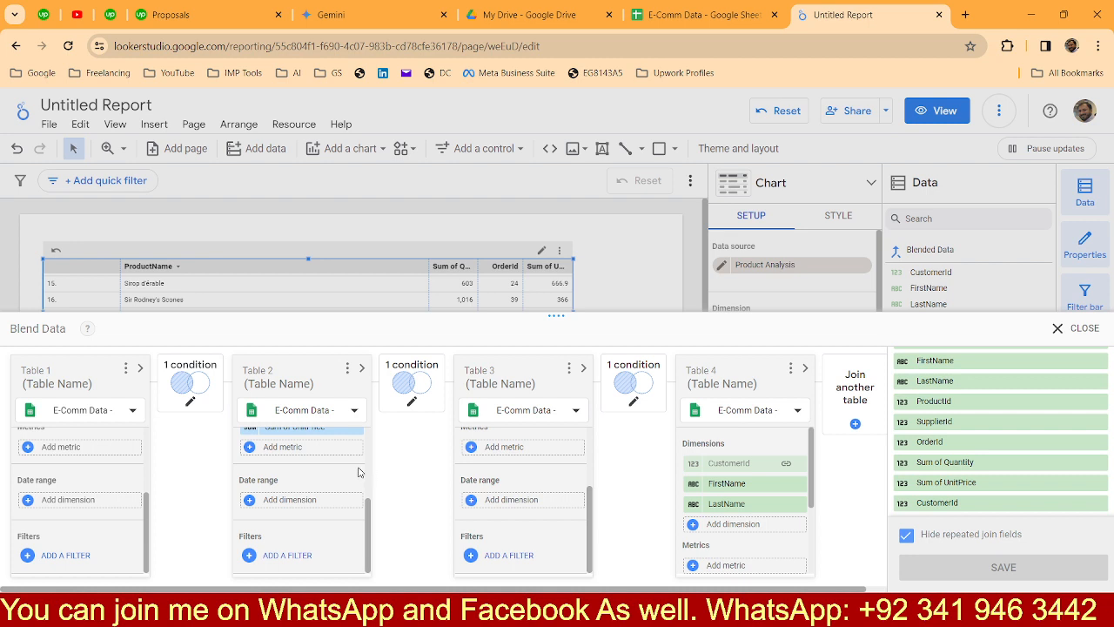
scroll(299, 510, up, 3)
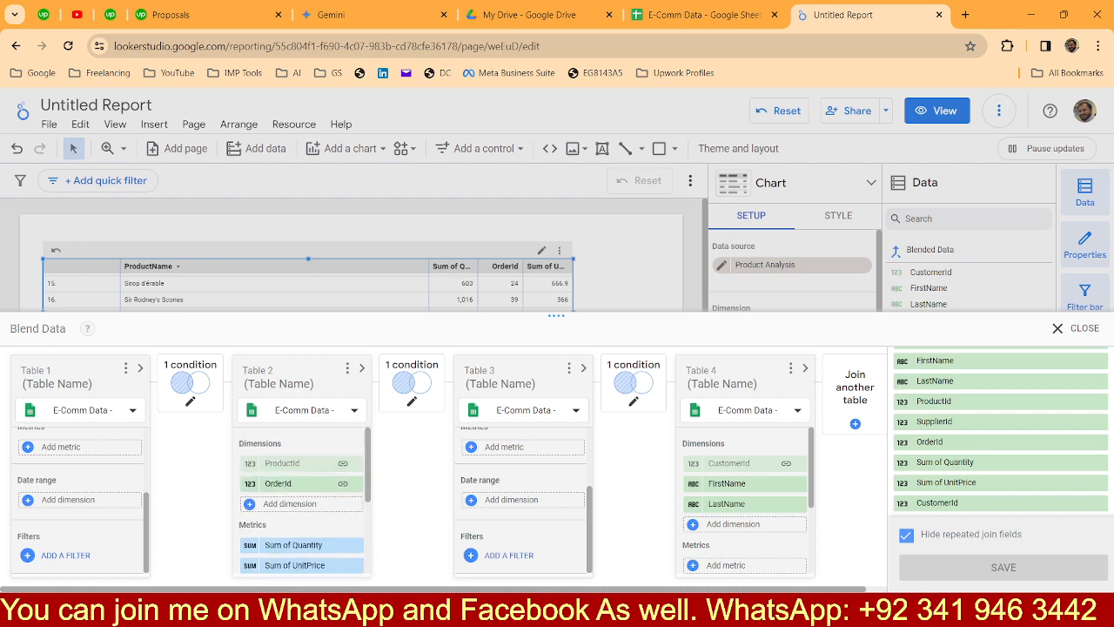
scroll(78, 487, up, 3)
scroll(329, 500, down, 2)
scroll(329, 499, down, 2)
scroll(296, 503, up, 4)
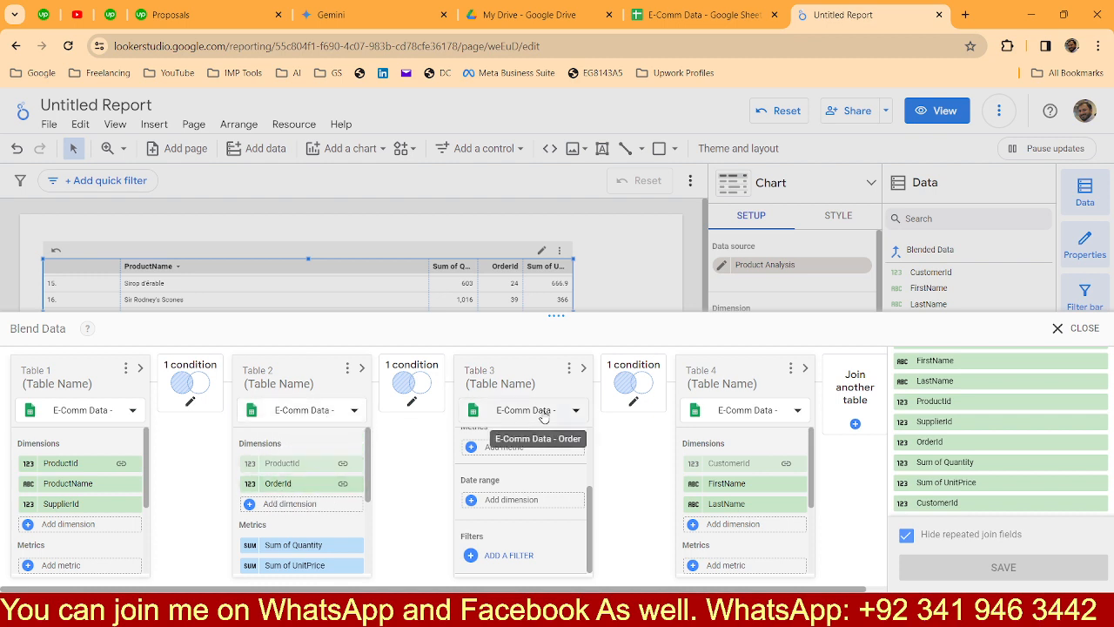
scroll(510, 480, up, 3)
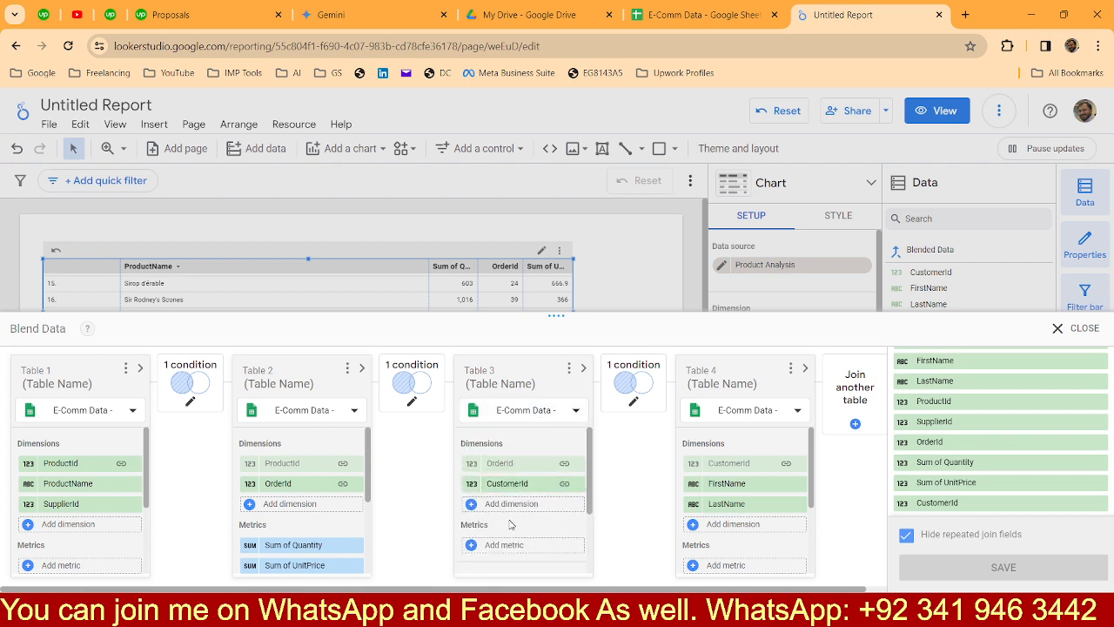
Add OrderDate as a dimension of Table 3 in the blend, then save and close the blend.
click(510, 504)
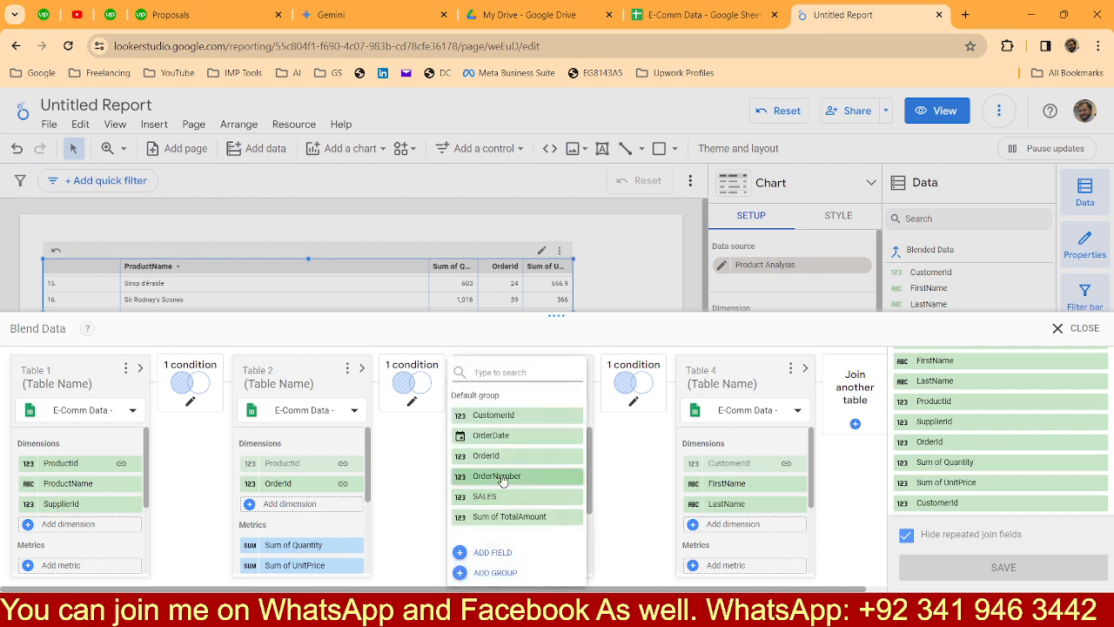
click(501, 445)
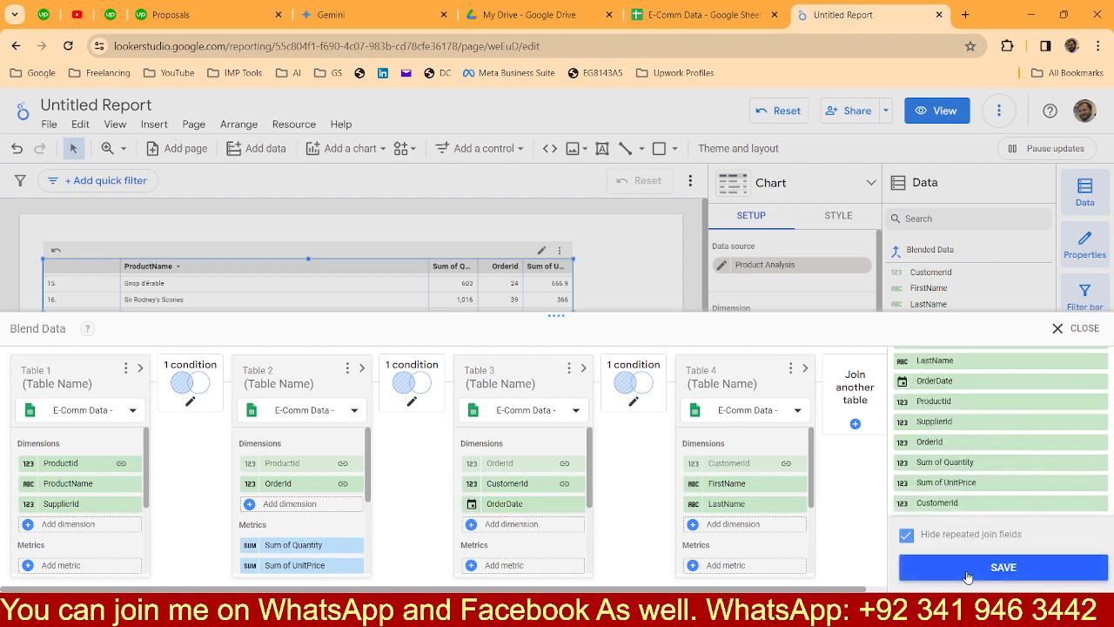
scroll(296, 492, down, 1)
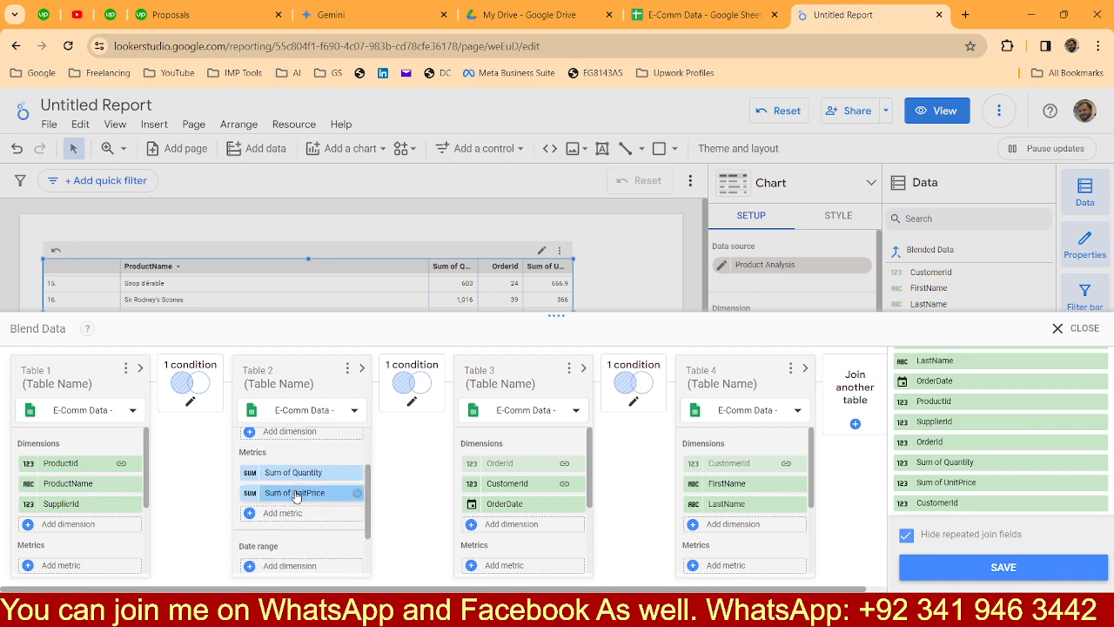
scroll(296, 493, down, 2)
scroll(289, 492, up, 2)
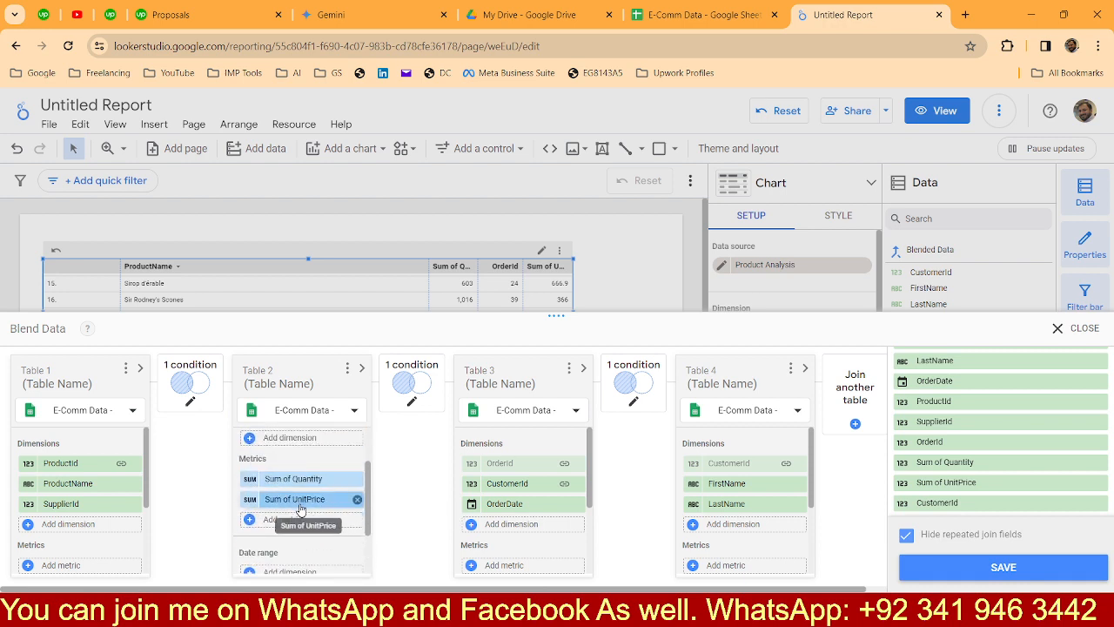
scroll(296, 502, up, 1)
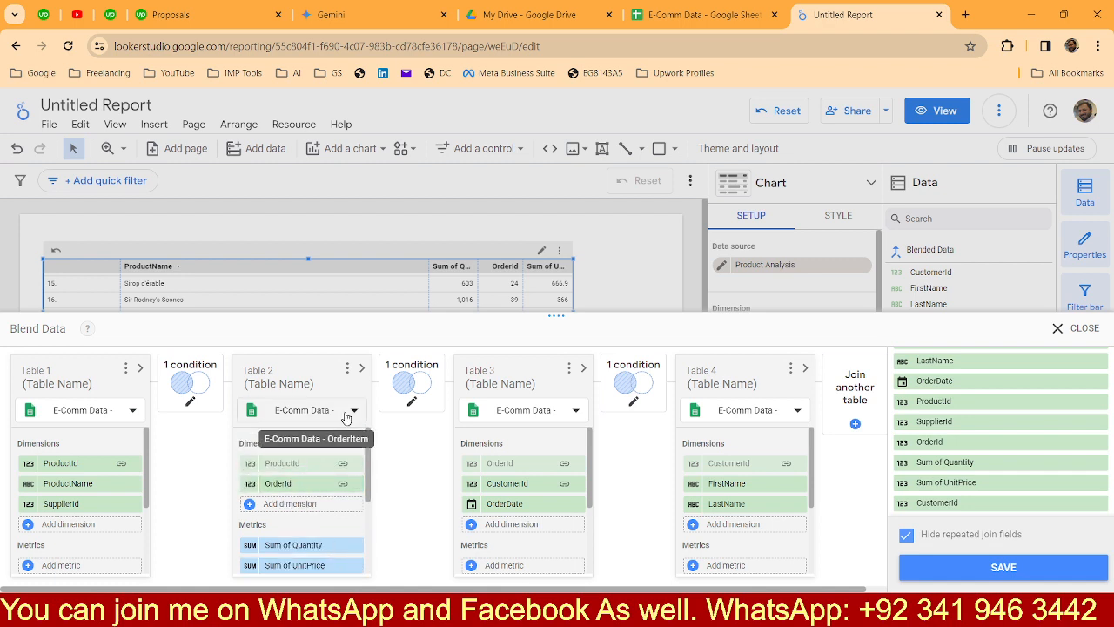
scroll(332, 487, down, 3)
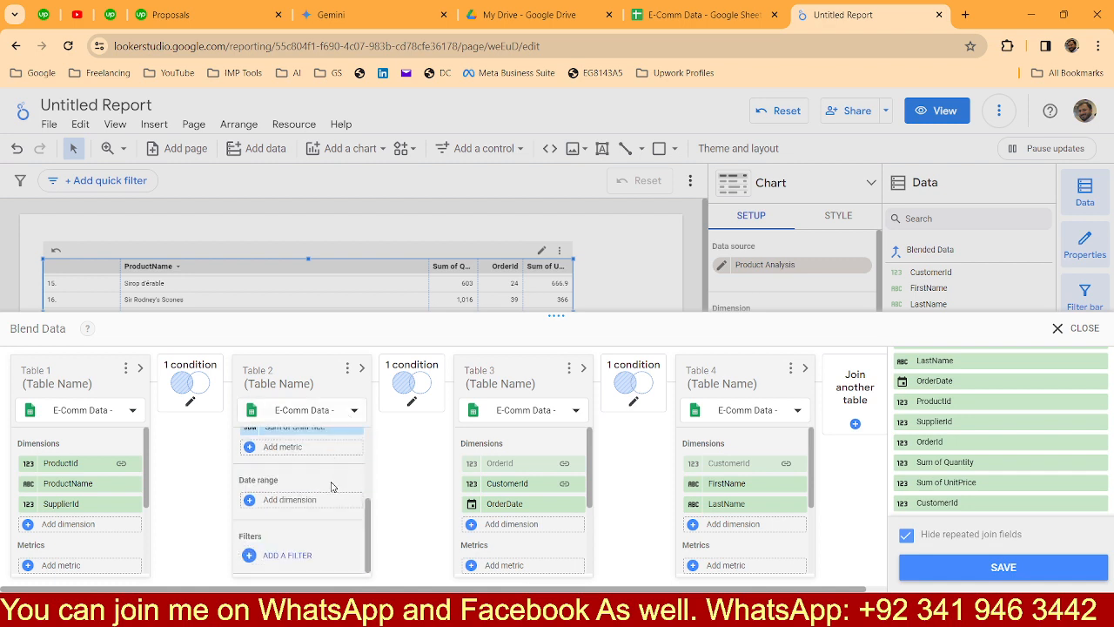
click(958, 574)
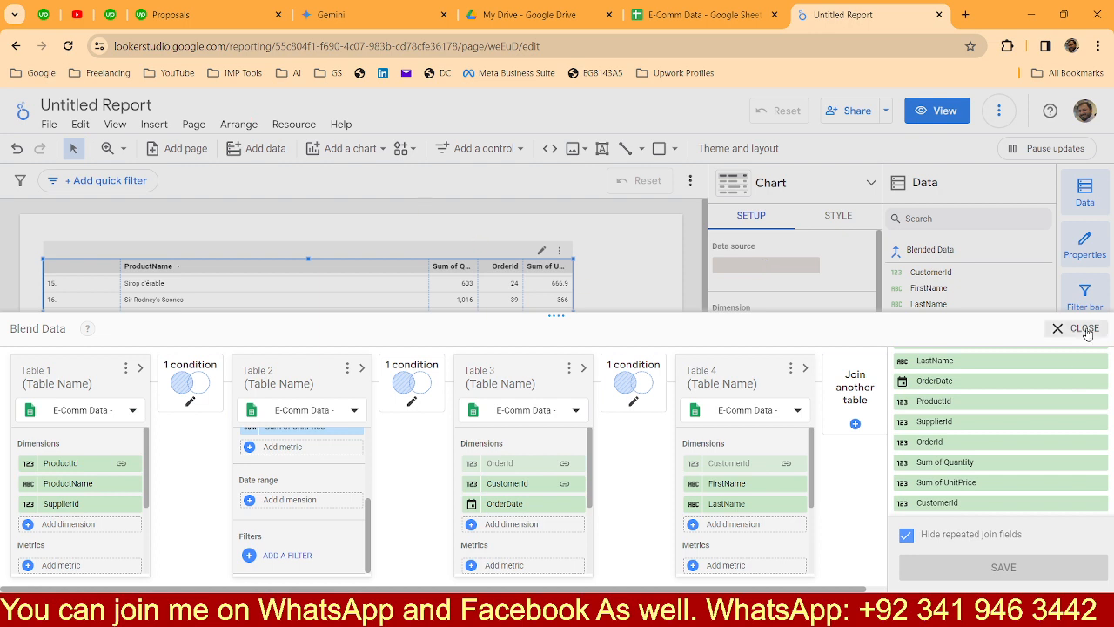
click(1083, 329)
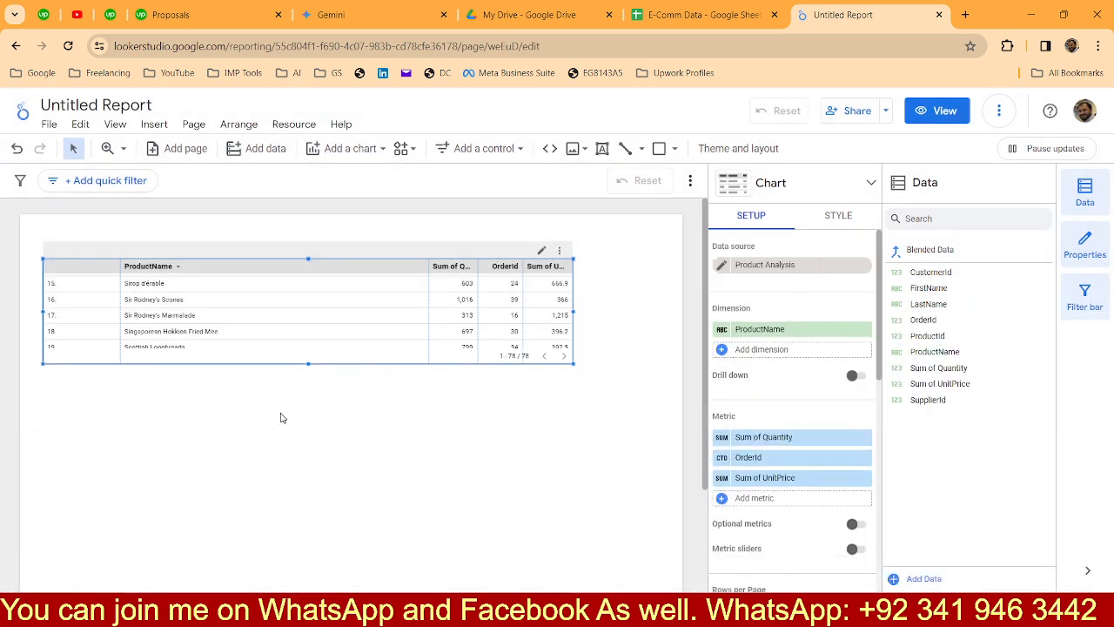
Insert a second table on the report canvas and position it just below the product table.
click(357, 374)
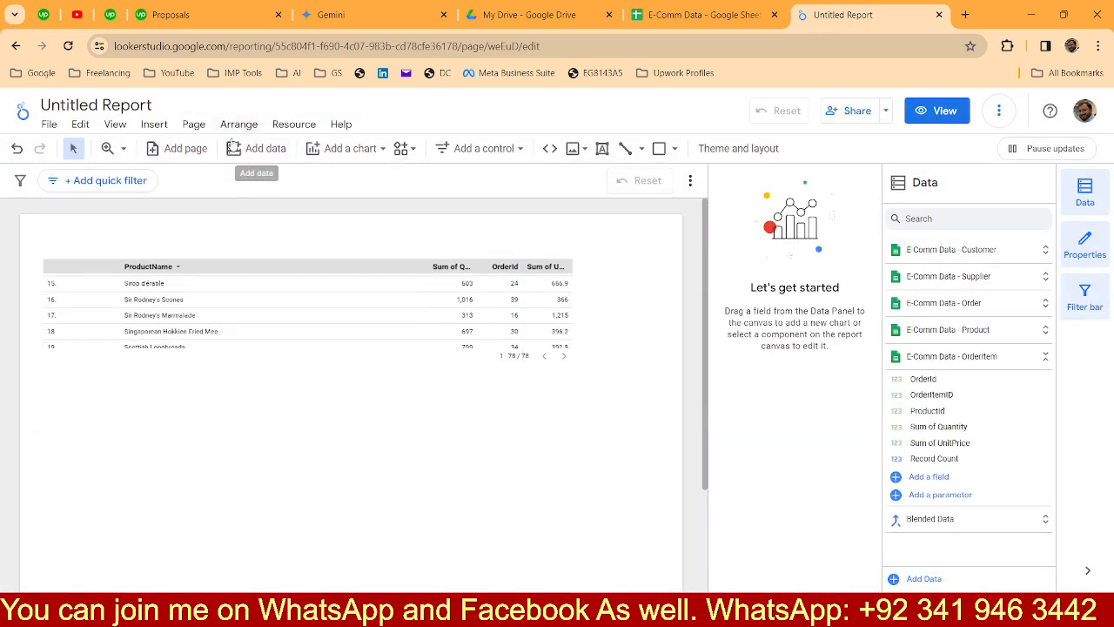
click(358, 153)
click(328, 203)
click(91, 424)
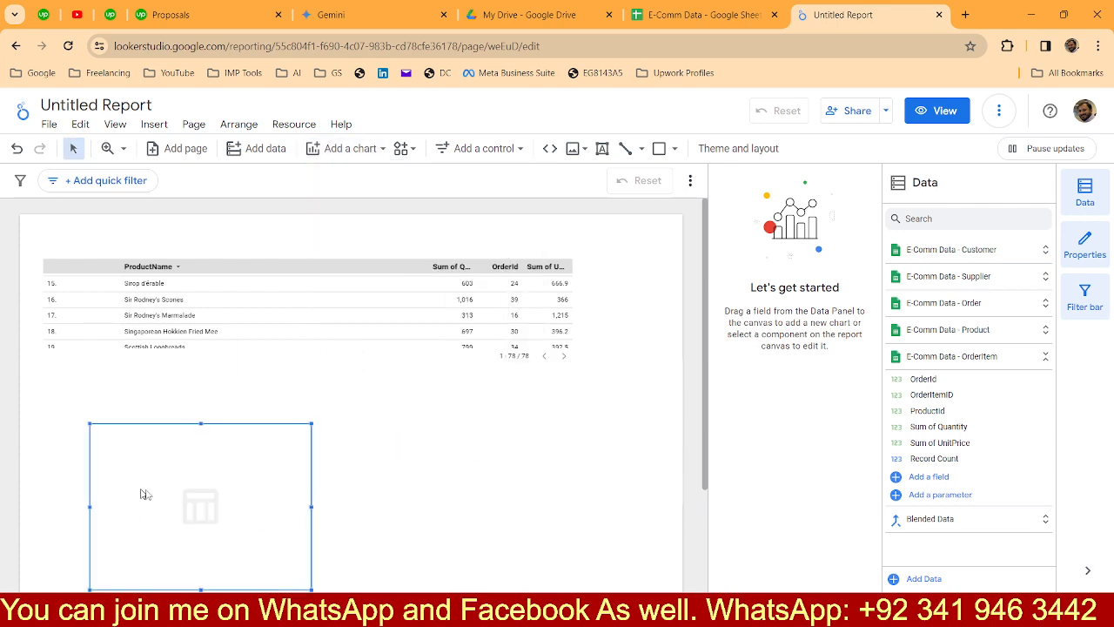
drag(266, 472, 331, 441)
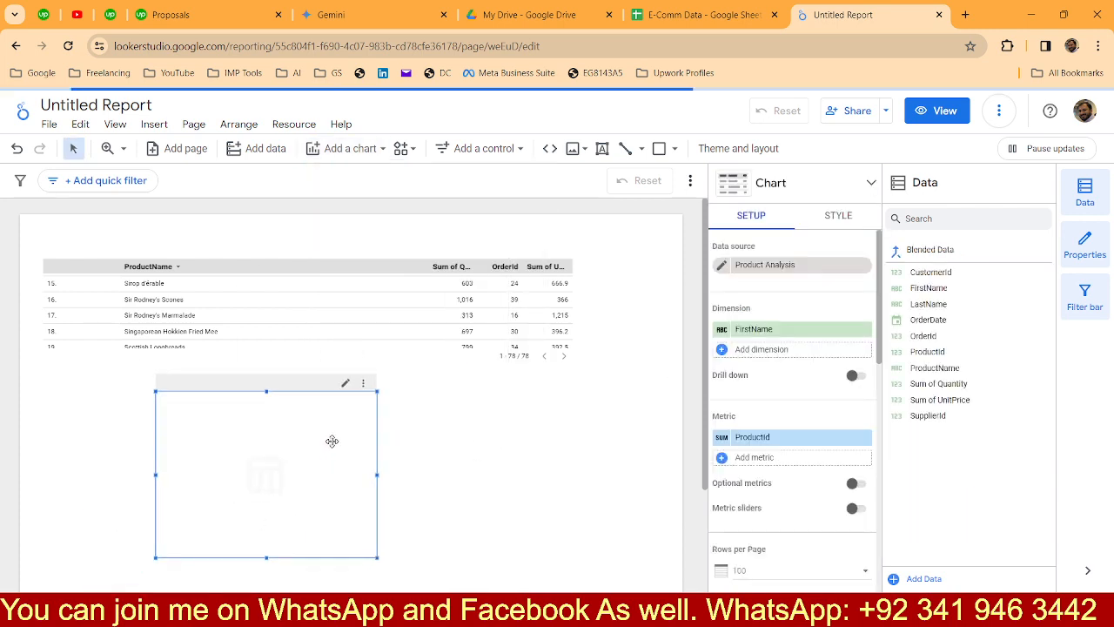
Change the new table's data source to E-Comm Data - OrderItem.
click(774, 266)
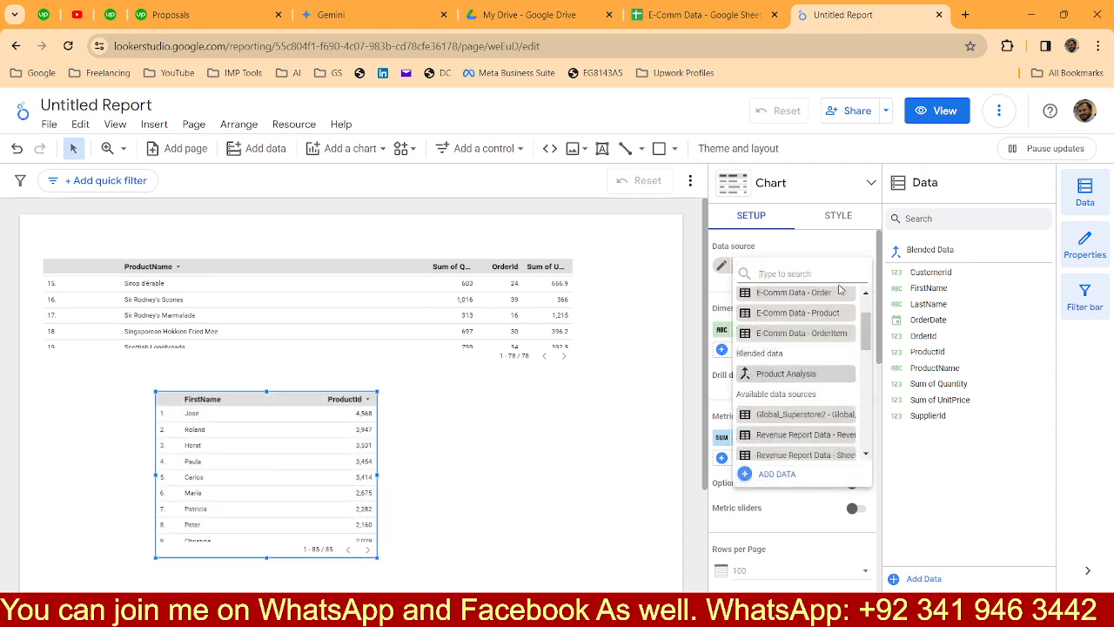
scroll(811, 411, down, 1)
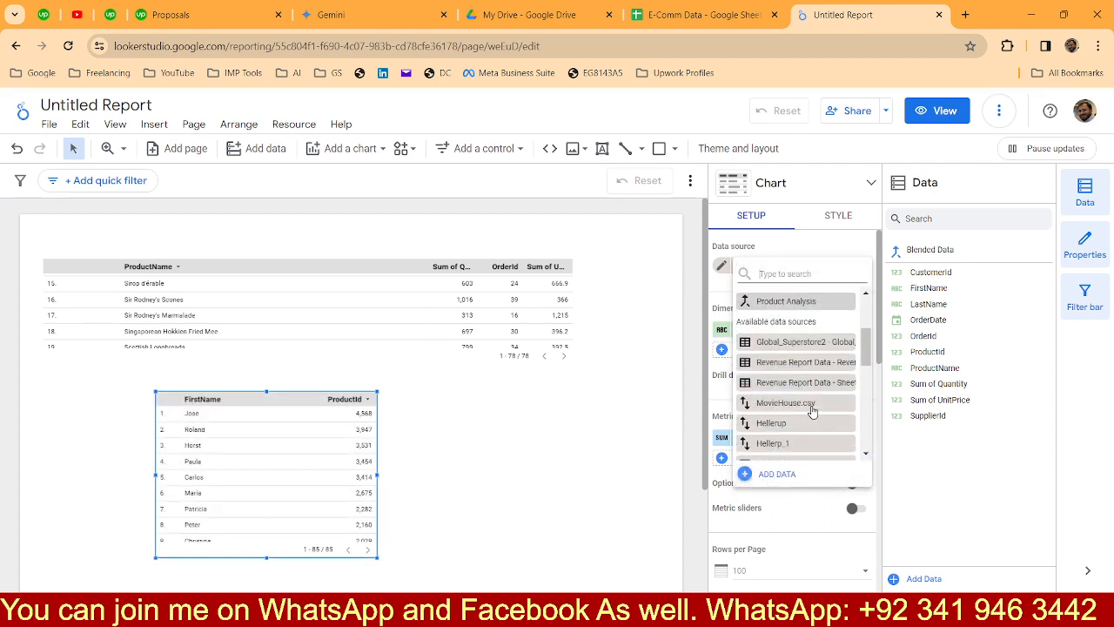
scroll(811, 412, down, 2)
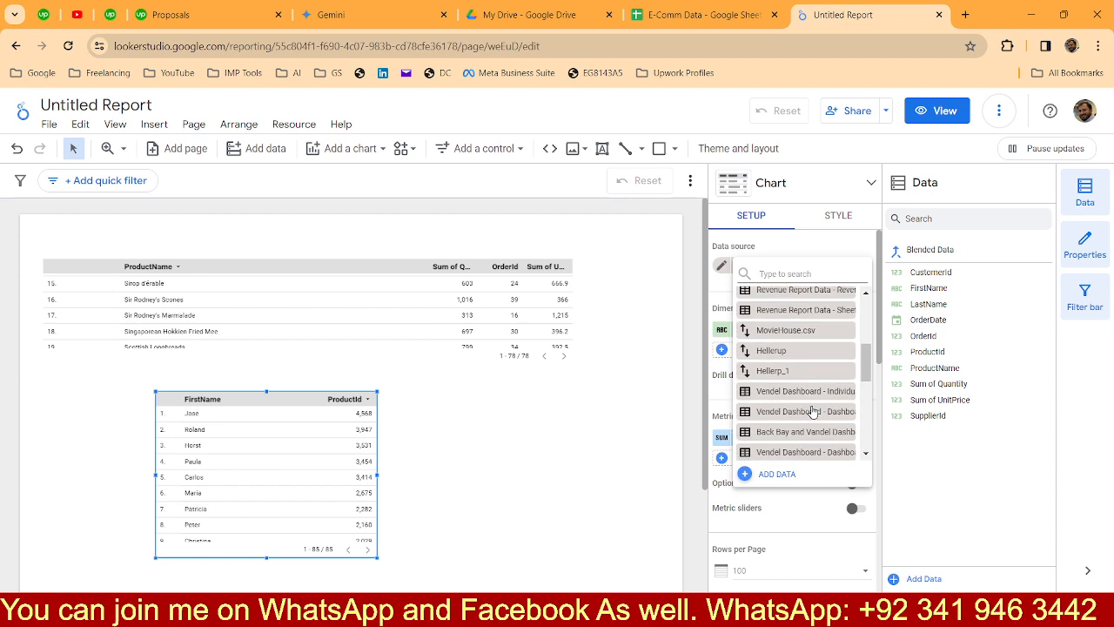
scroll(812, 412, up, 5)
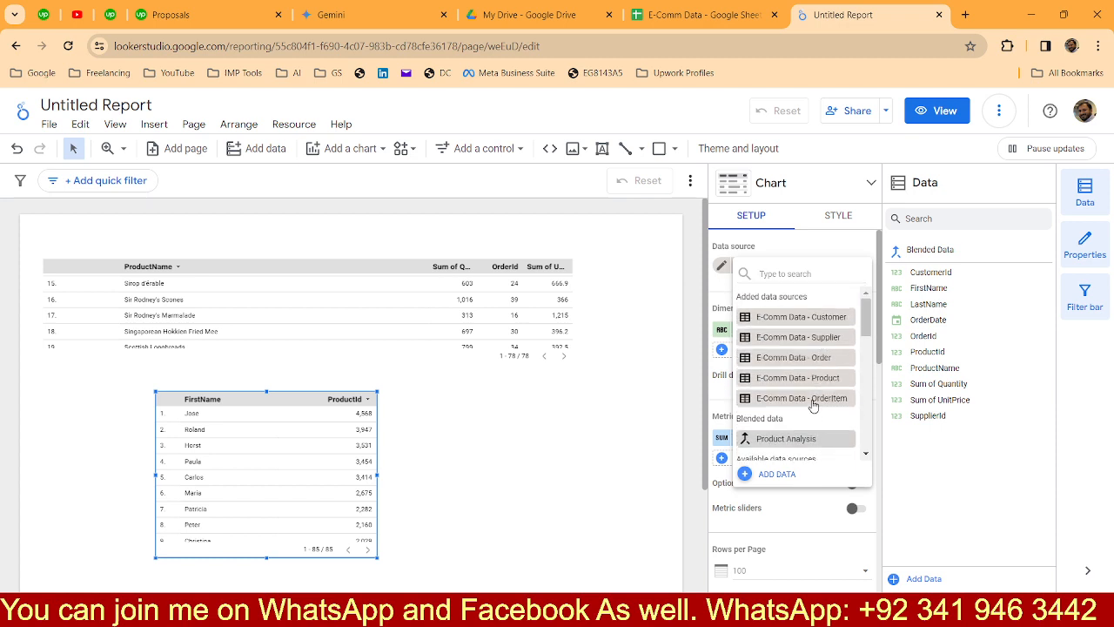
click(815, 400)
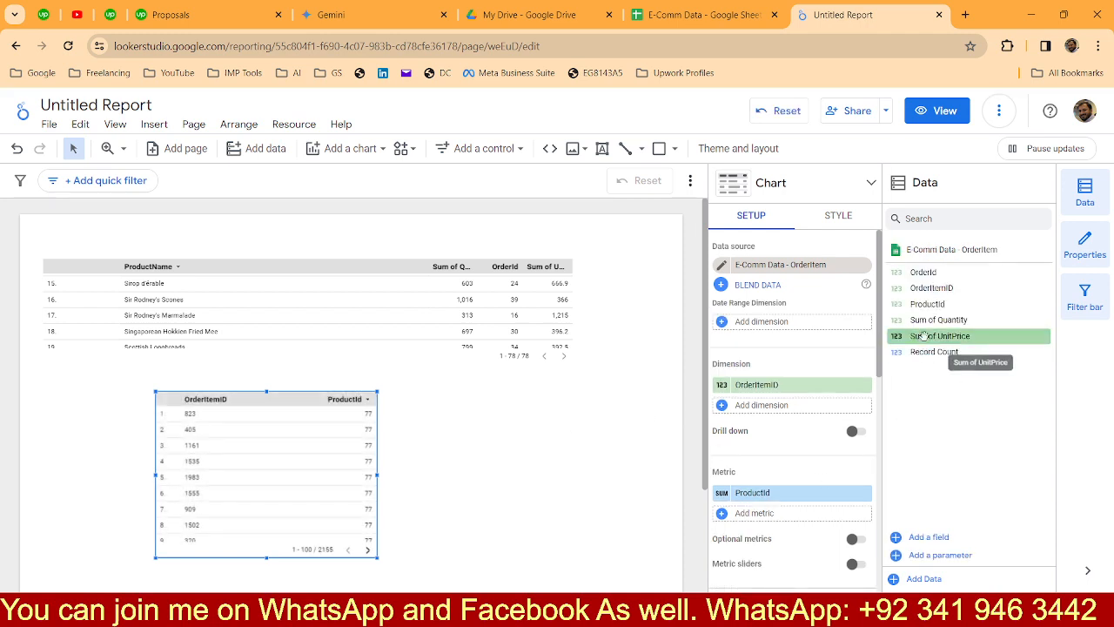
Try to create an unnamed calculated field in the OrderItem source with the formula Sum of Quantity * Sum of UnitPrice.
click(923, 537)
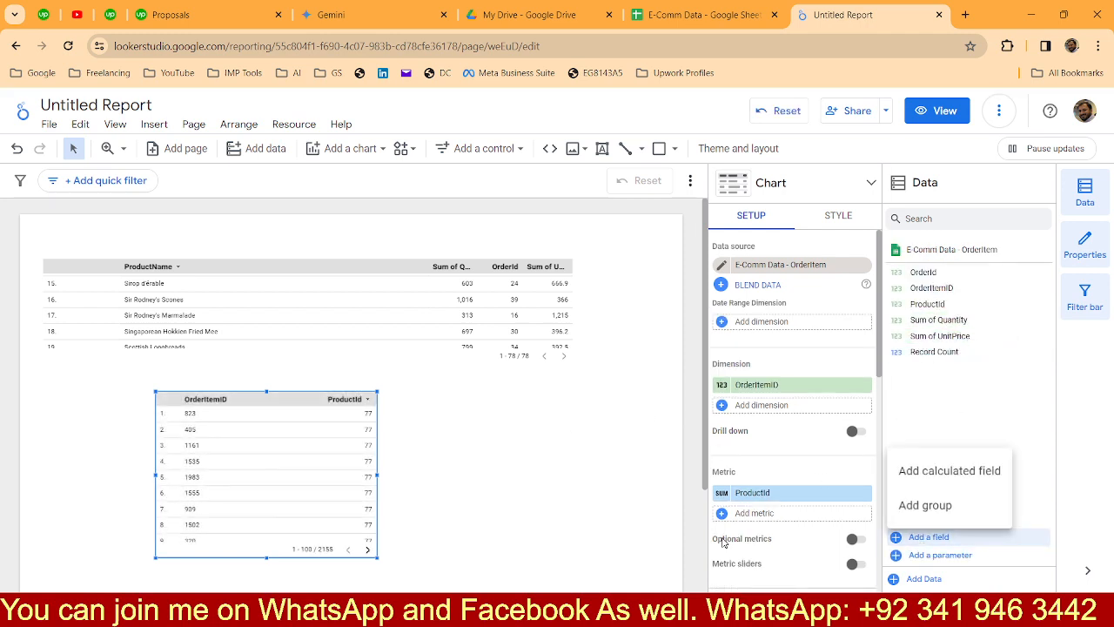
click(984, 481)
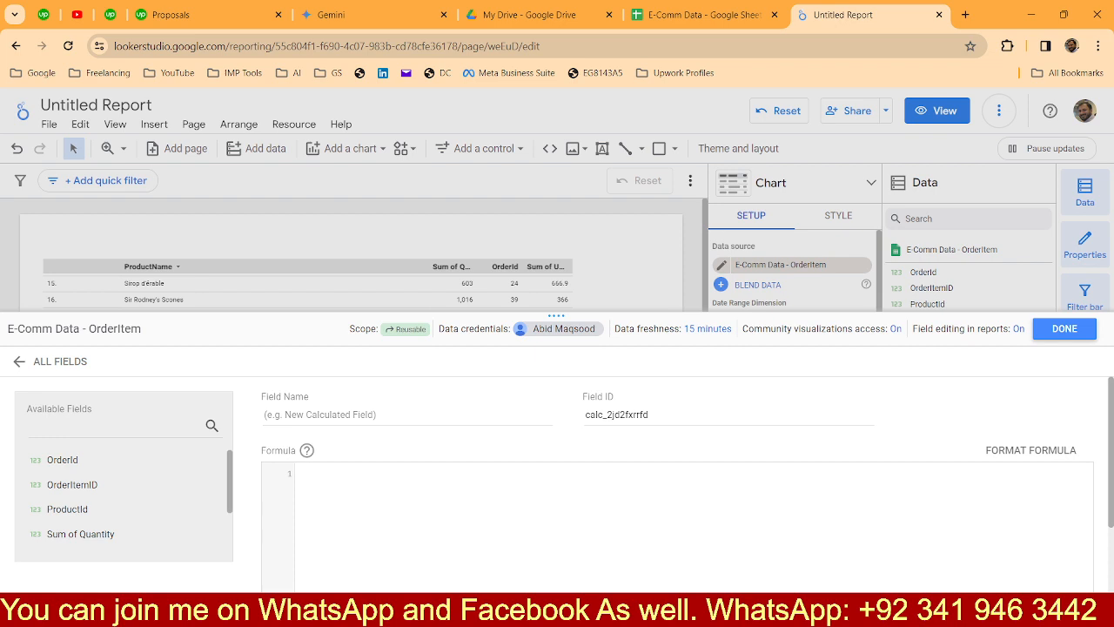
text(qua)
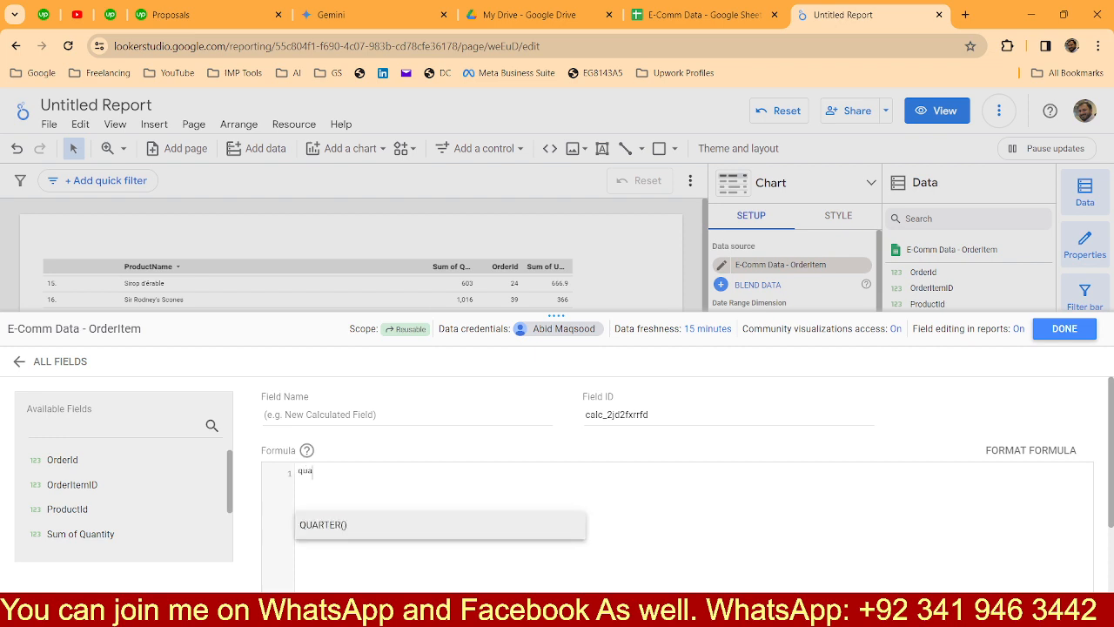
text(ntity)
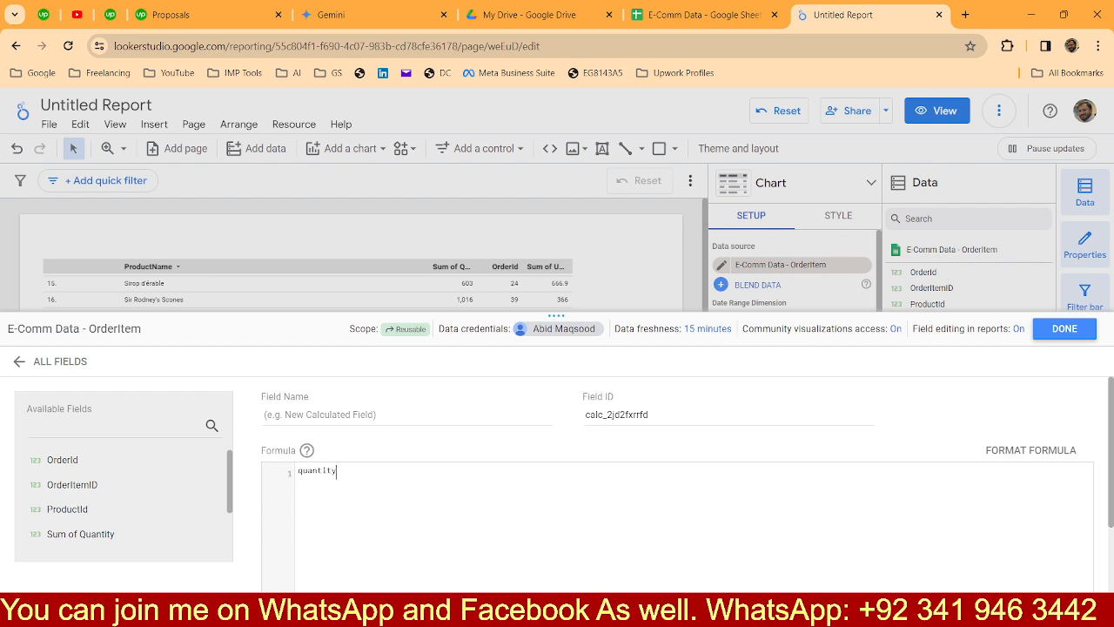
text(Sum of Q)
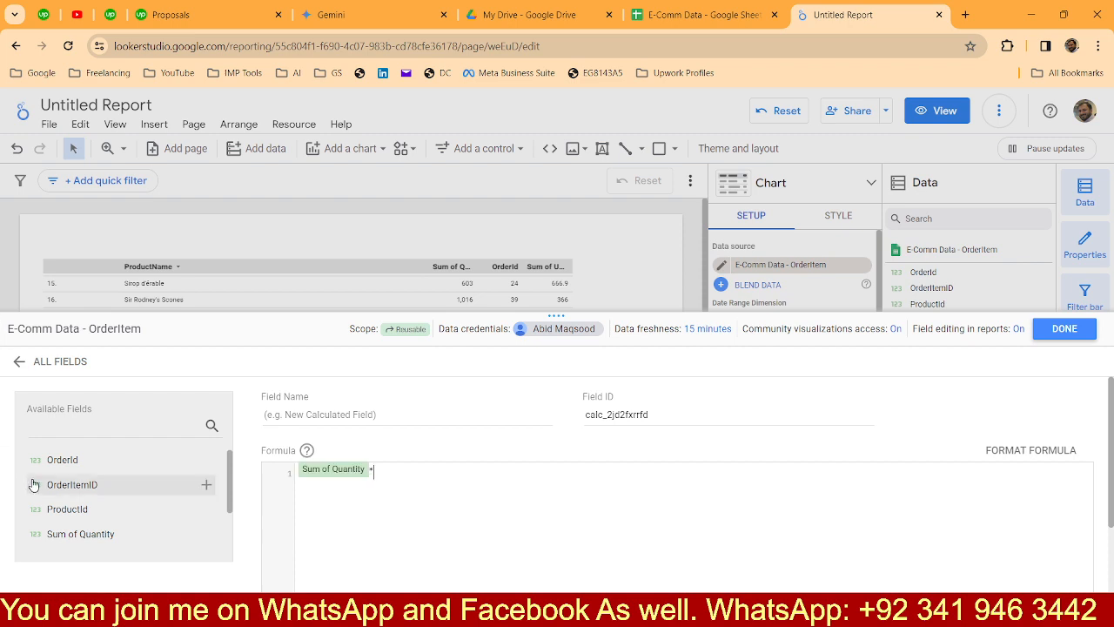
scroll(104, 529, down, 1)
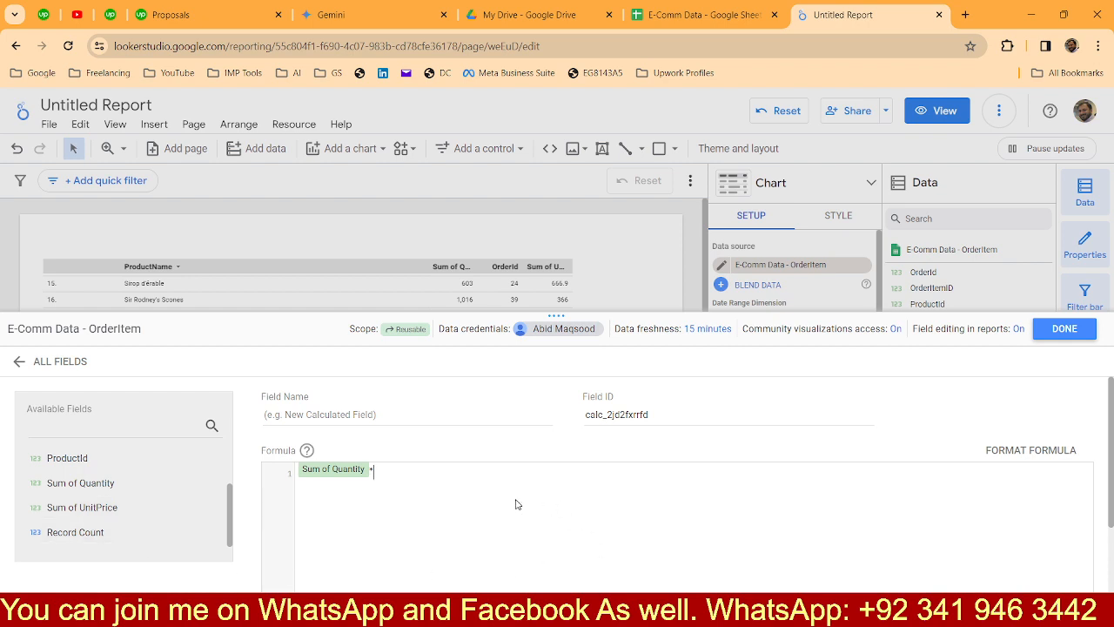
text(*sum)
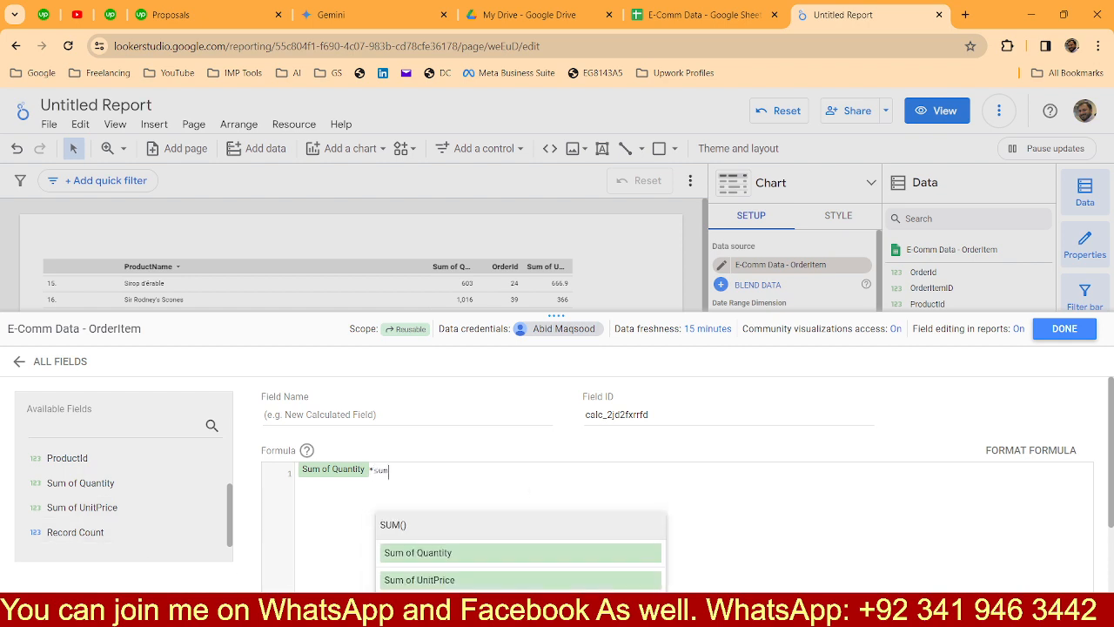
click(503, 579)
scroll(487, 496, down, 2)
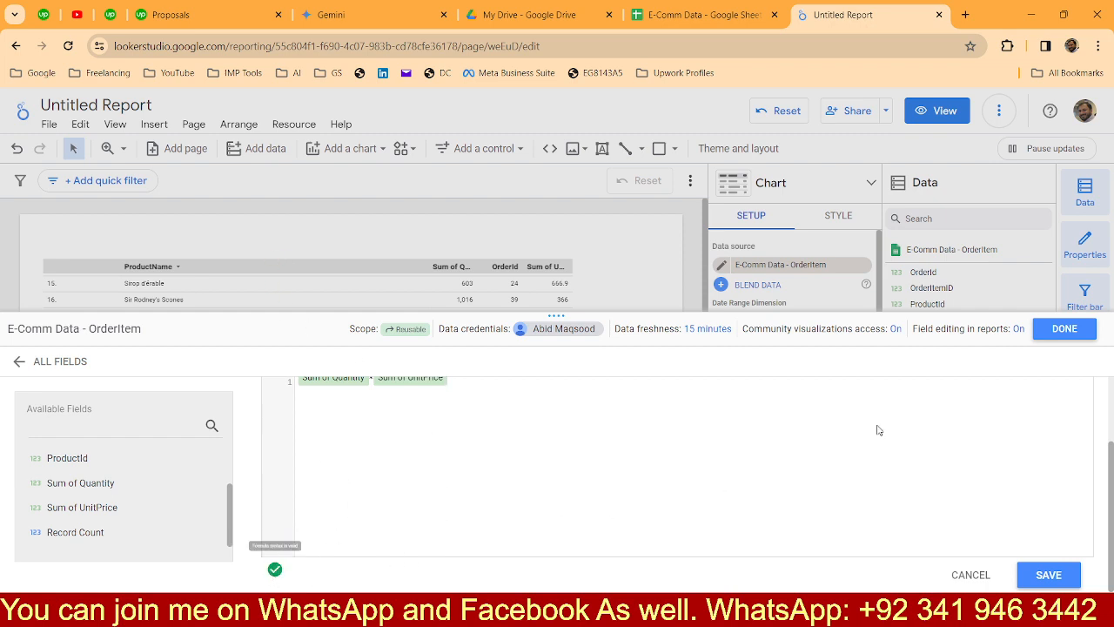
click(1062, 329)
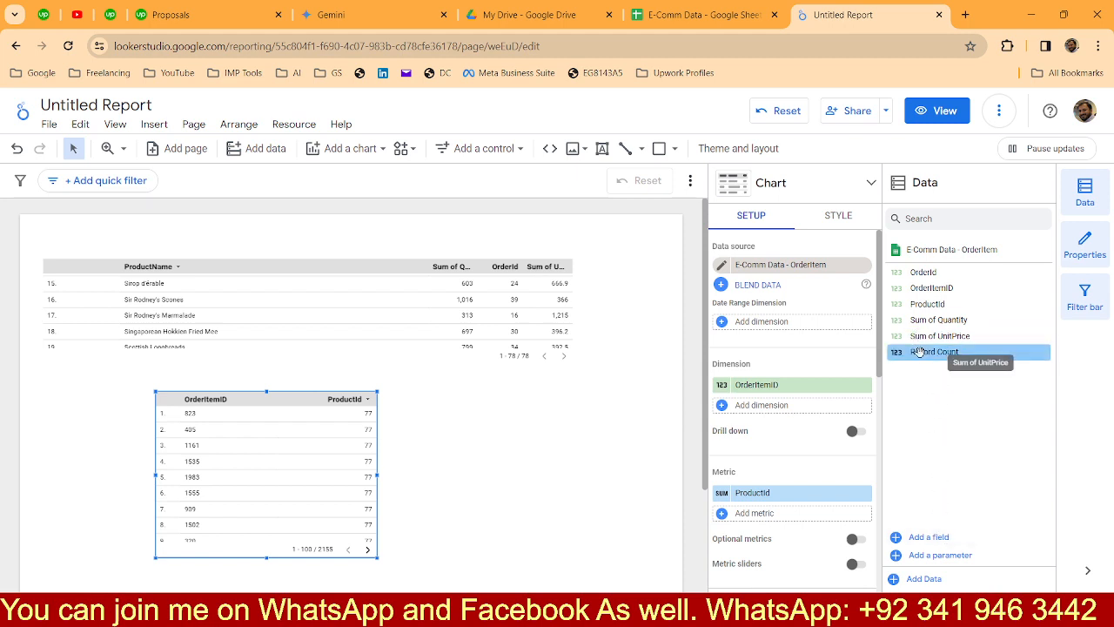
Try to create a Total Price calculated field in the OrderItem source as Sum of Quantity * Sum of UnitPrice, closing the editor without saving.
click(924, 538)
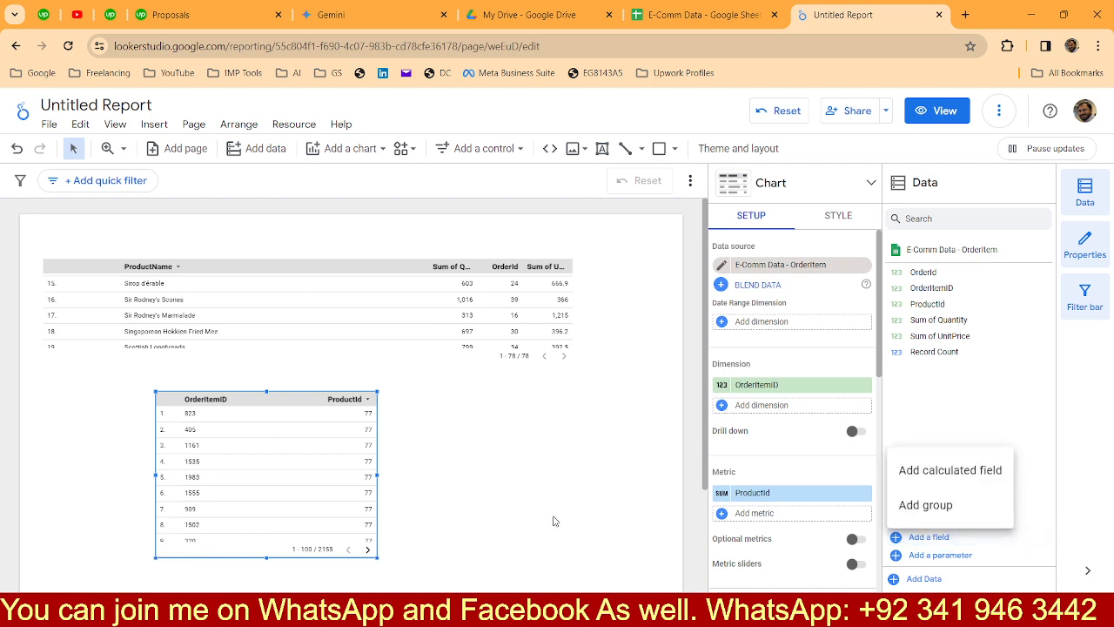
click(935, 463)
click(315, 416)
text(Total Price)
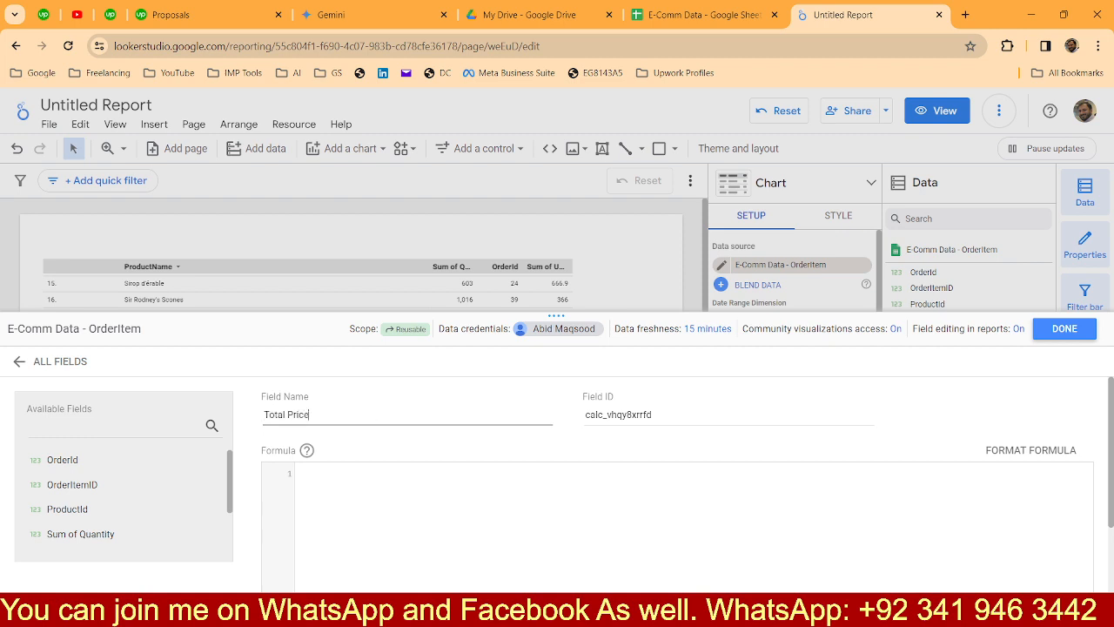
click(325, 497)
text(sum)
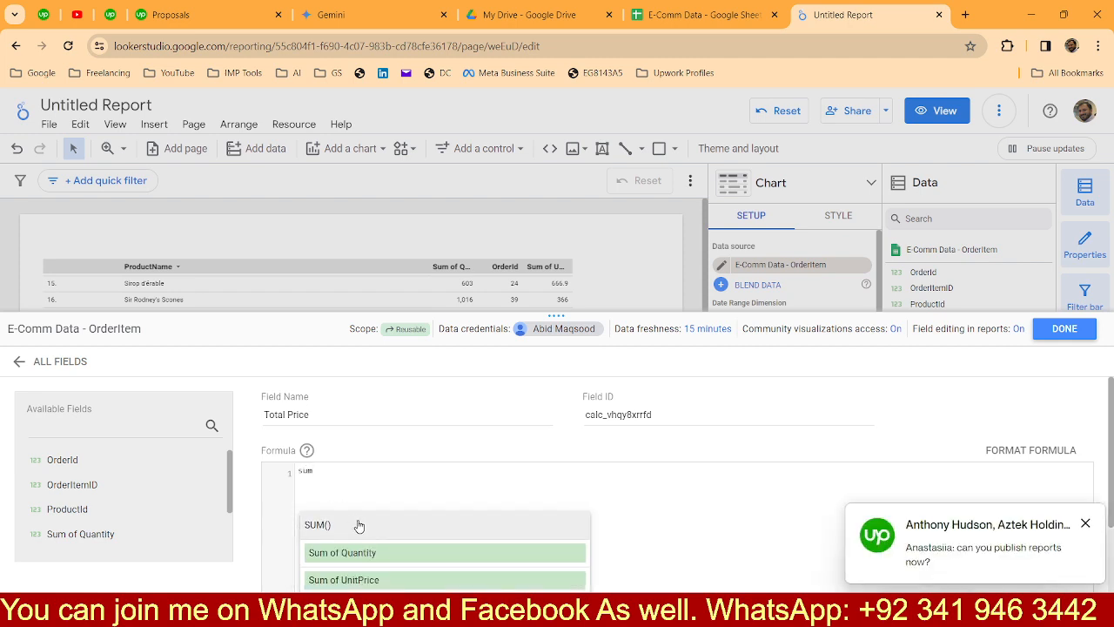
click(377, 552)
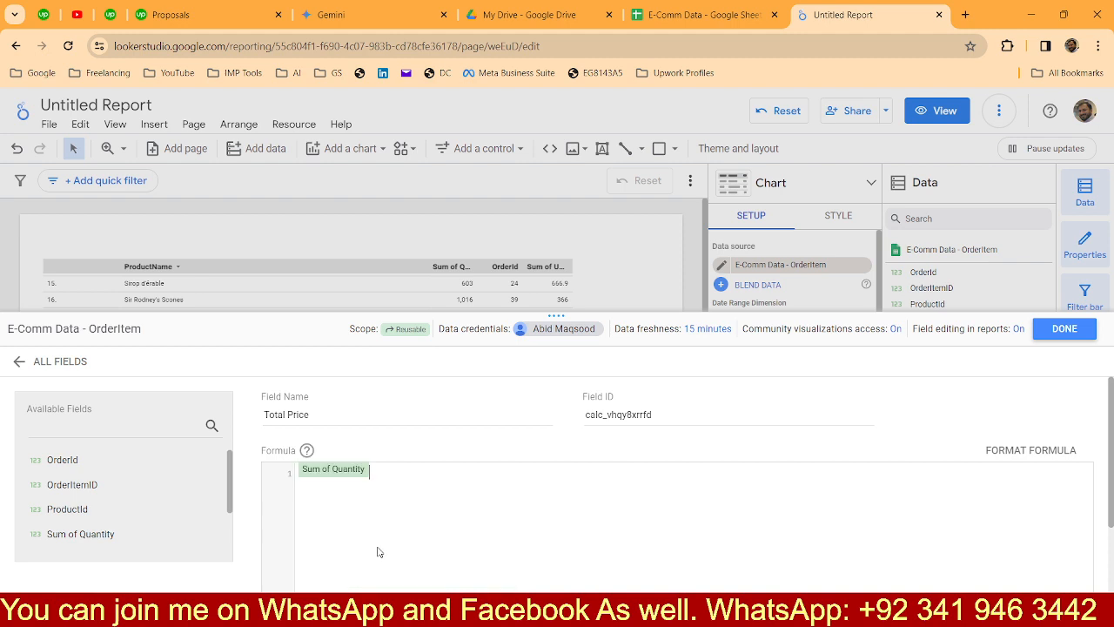
text(*sum)
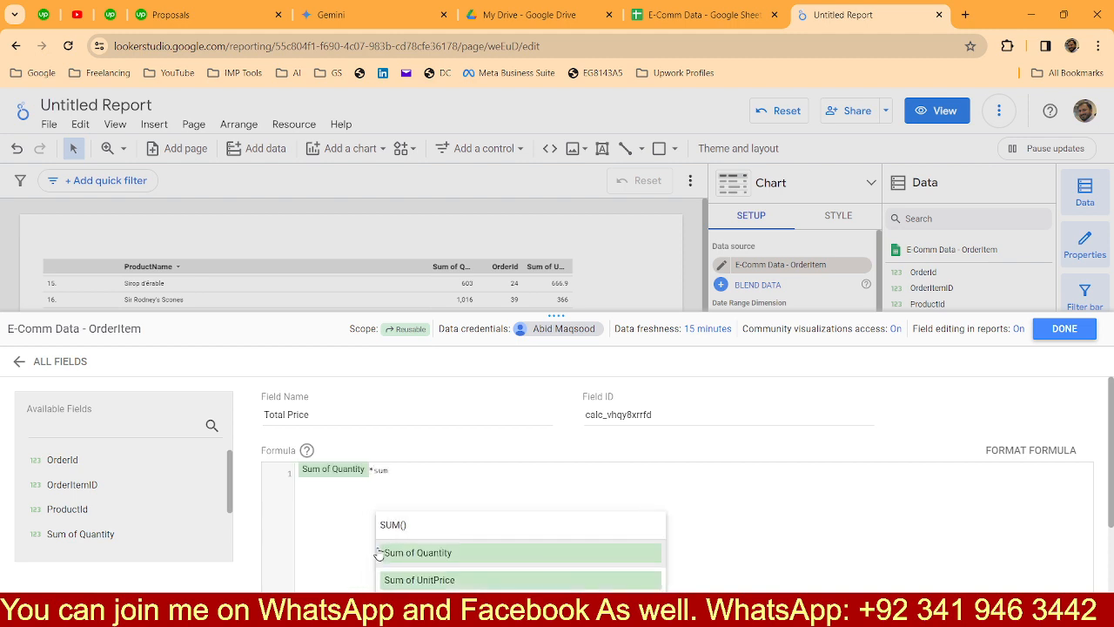
click(433, 580)
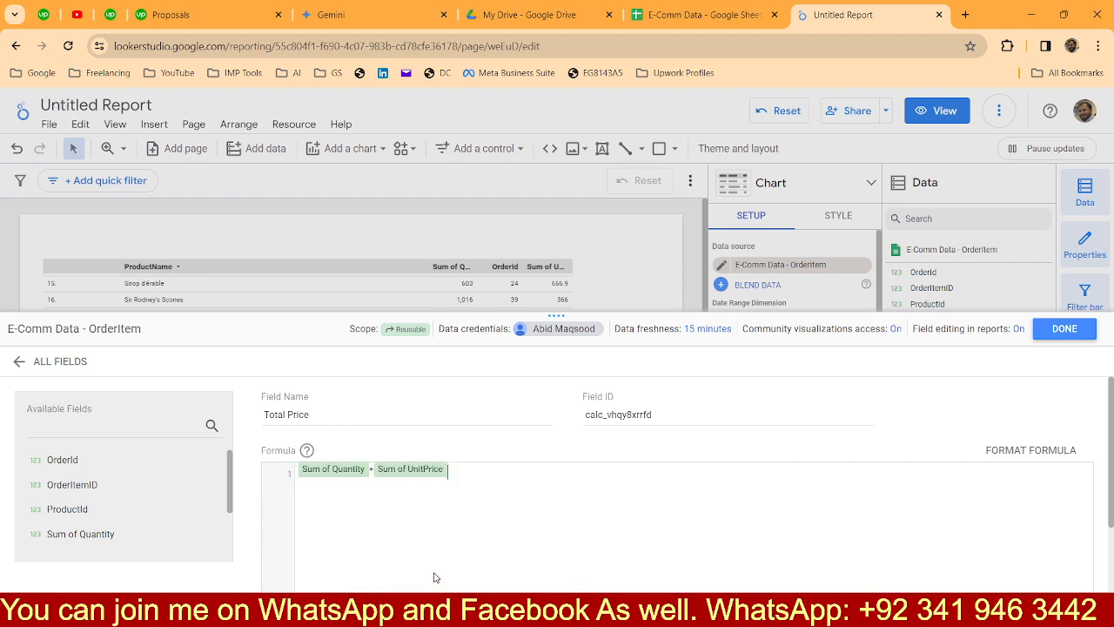
click(1064, 329)
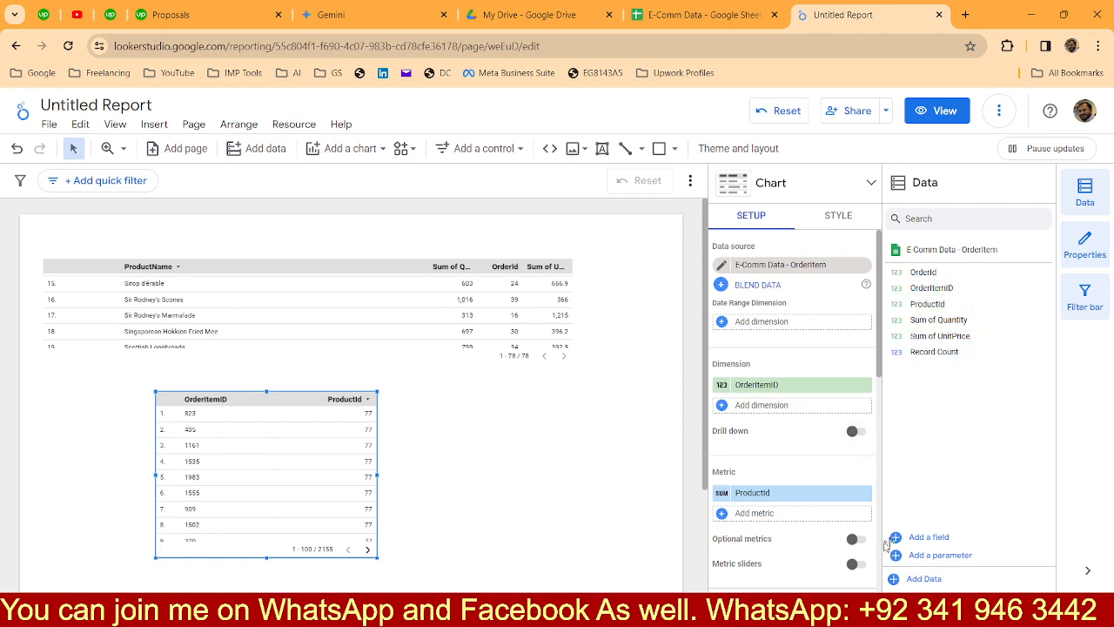
Start a new calculated field in the OrderItem source and name it Total Price.
click(929, 537)
click(924, 451)
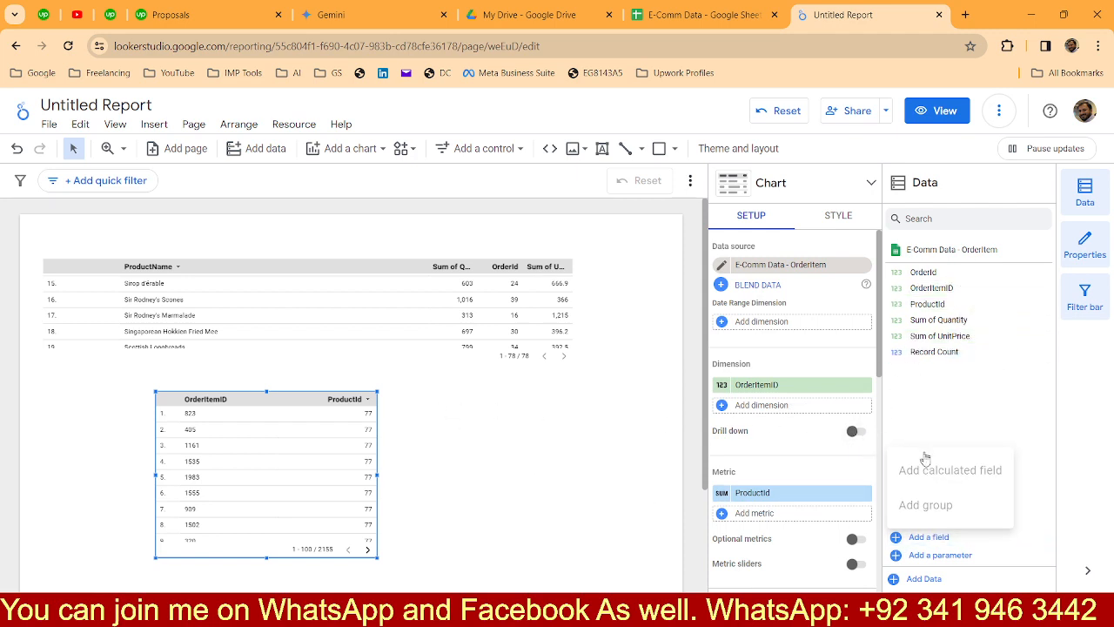
click(919, 536)
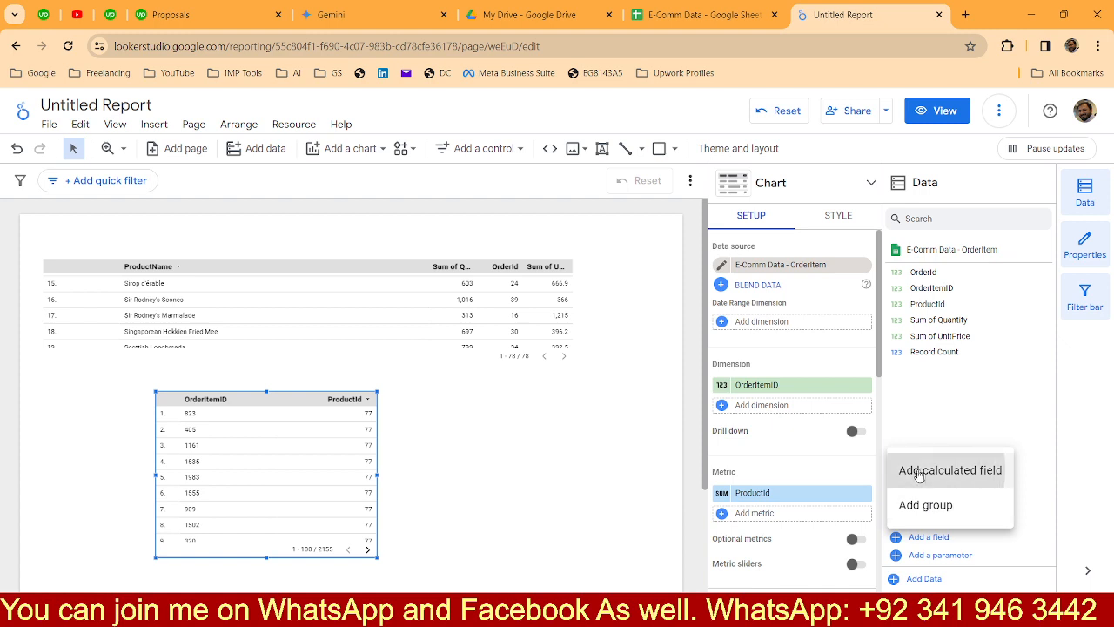
click(910, 471)
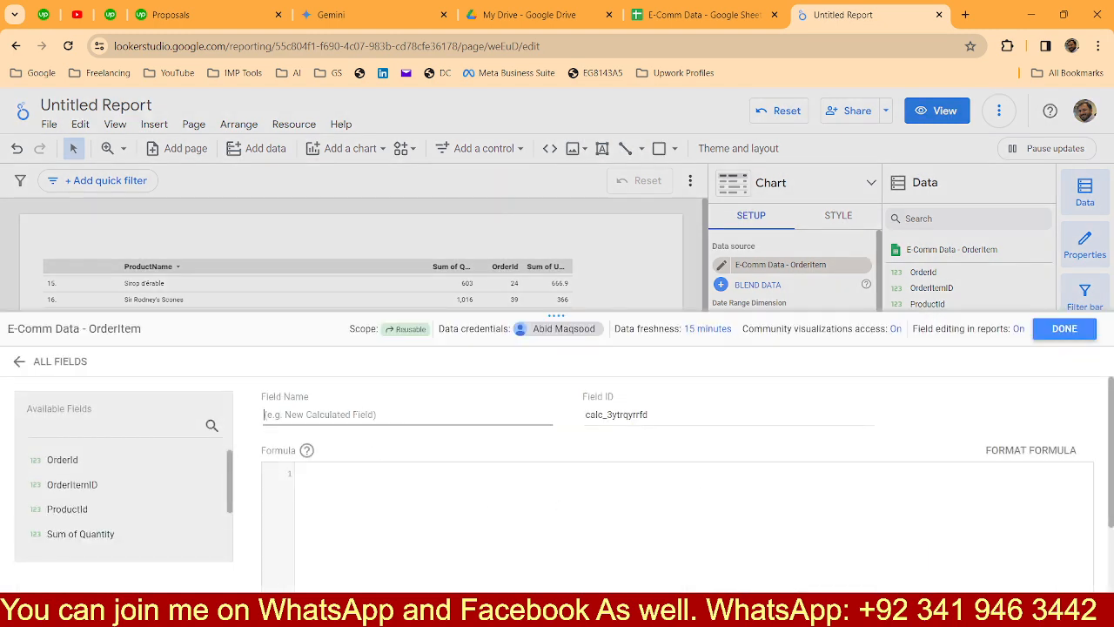
text(Total Price)
scroll(497, 505, down, 2)
scroll(875, 540, up, 2)
Set the Total Price formula to Sum of Quantity * Sum of UnitPrice, save the field and close the editor.
click(299, 473)
text(sum)
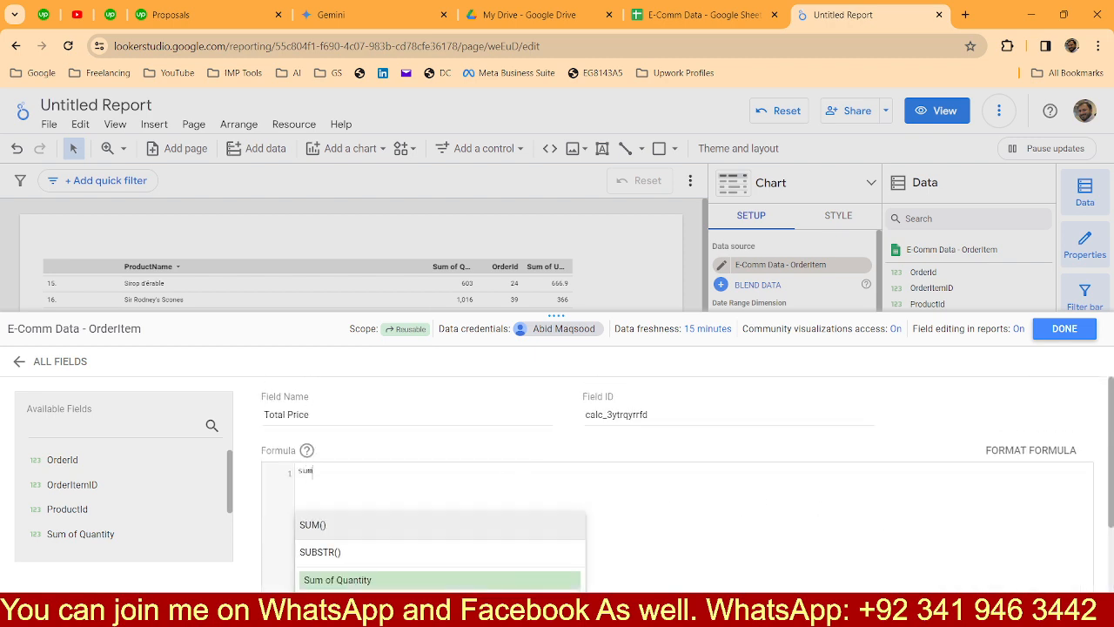
click(372, 553)
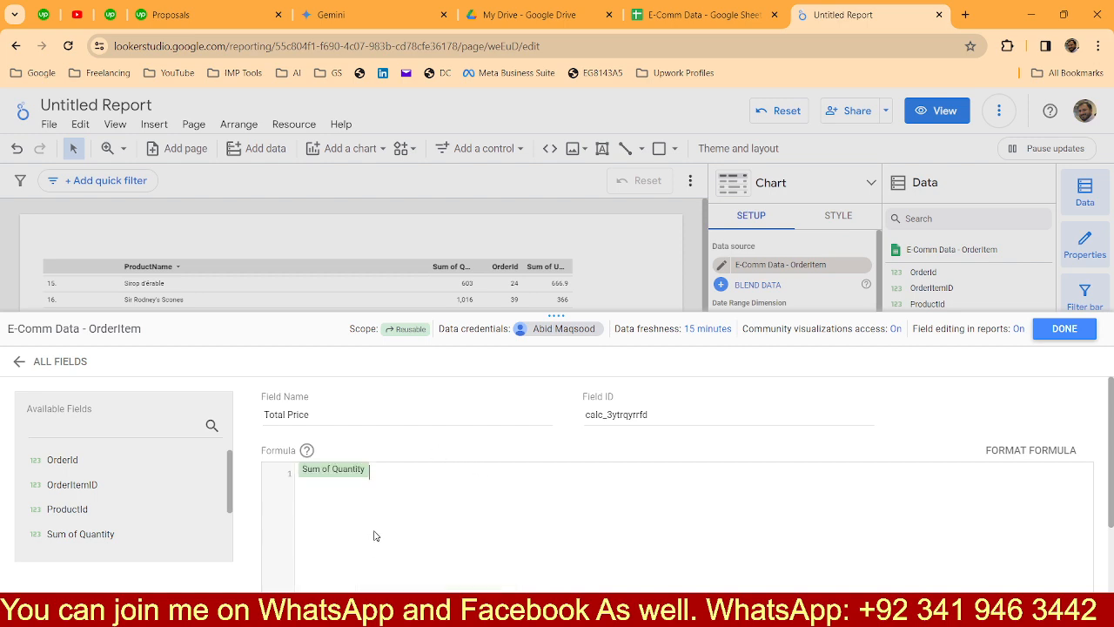
text(*sum)
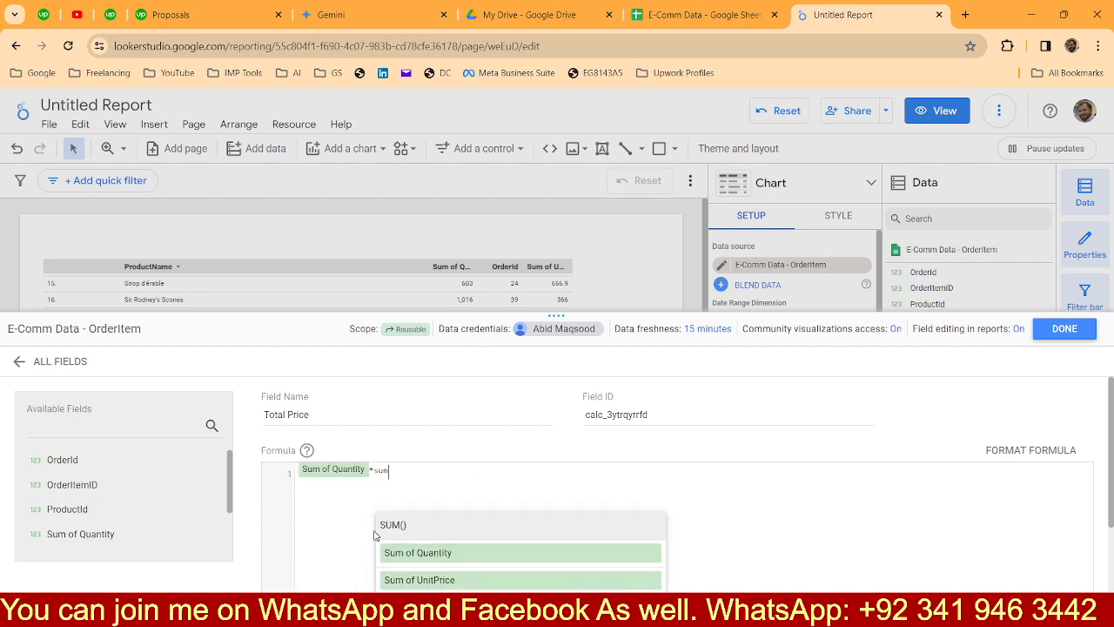
click(478, 580)
scroll(828, 517, down, 2)
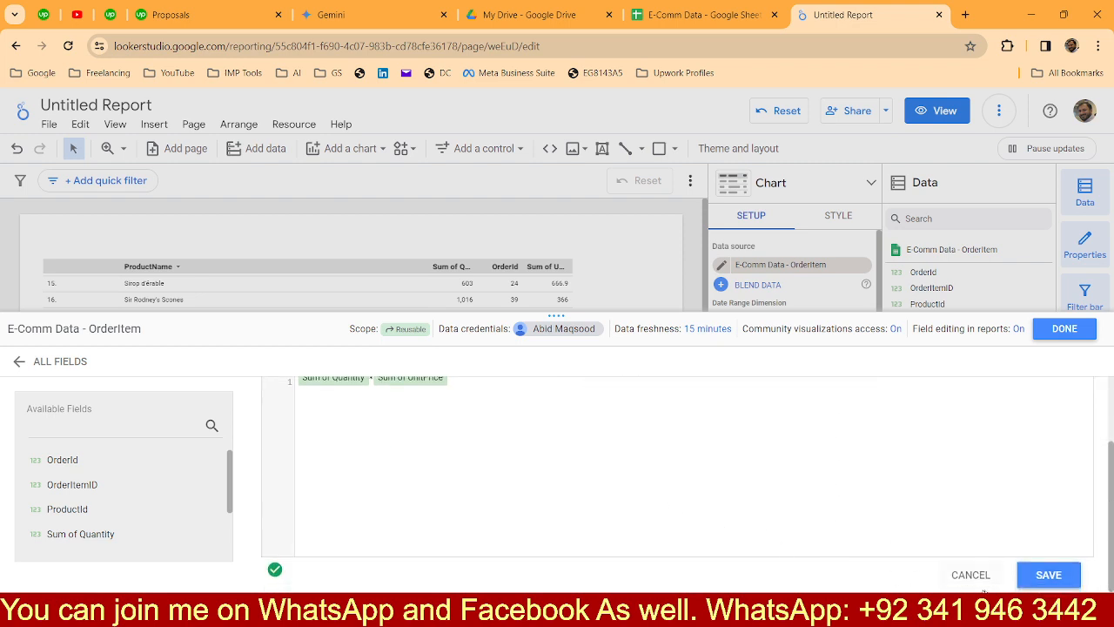
click(1049, 575)
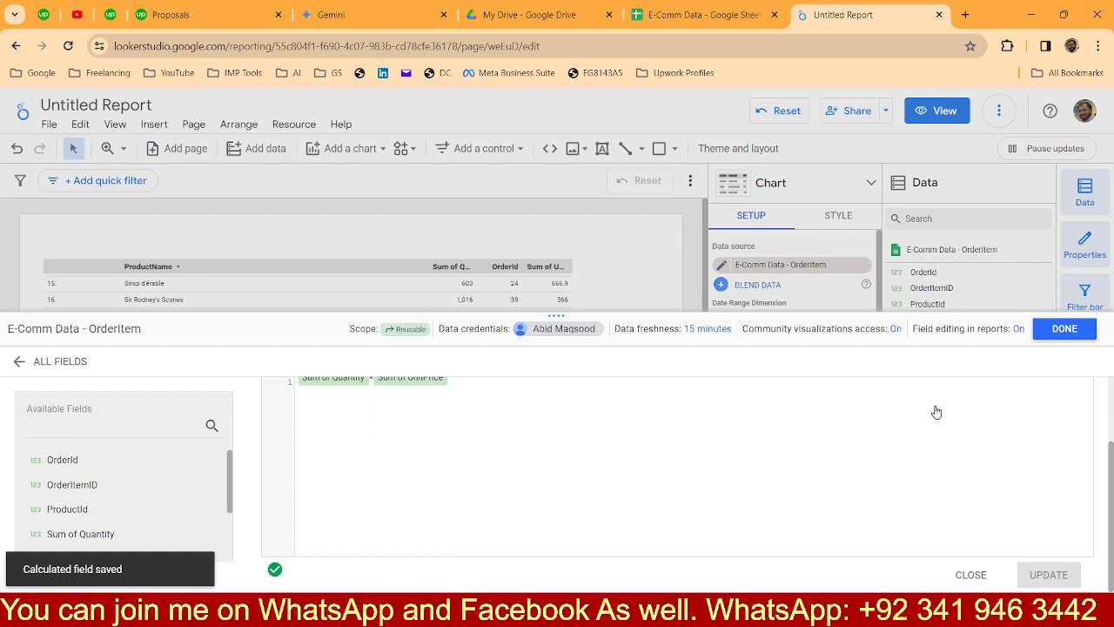
click(1064, 329)
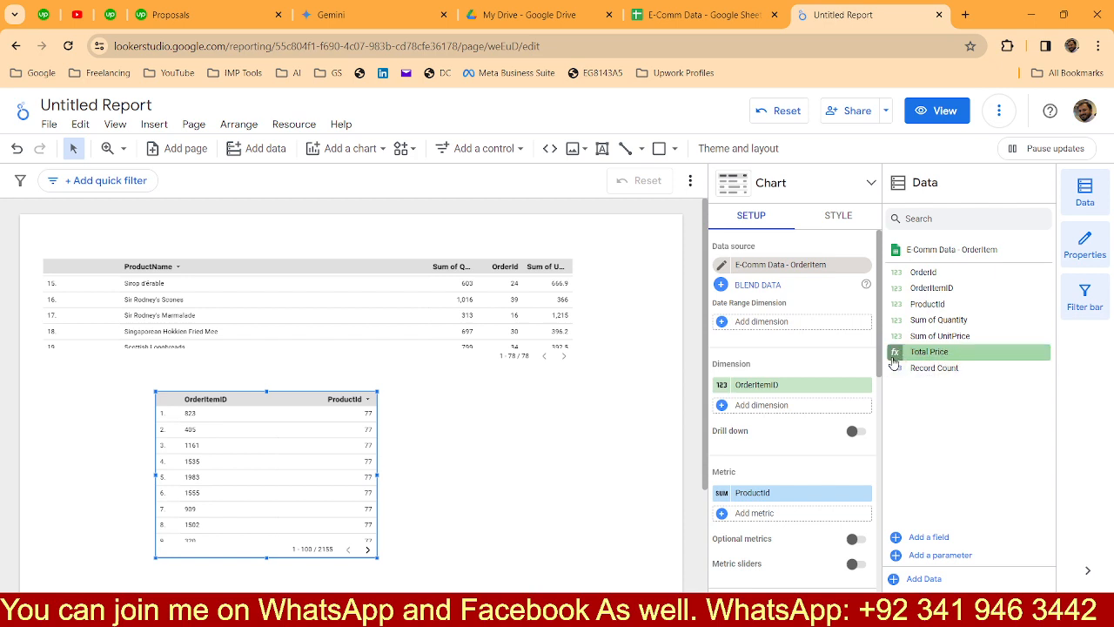
click(892, 354)
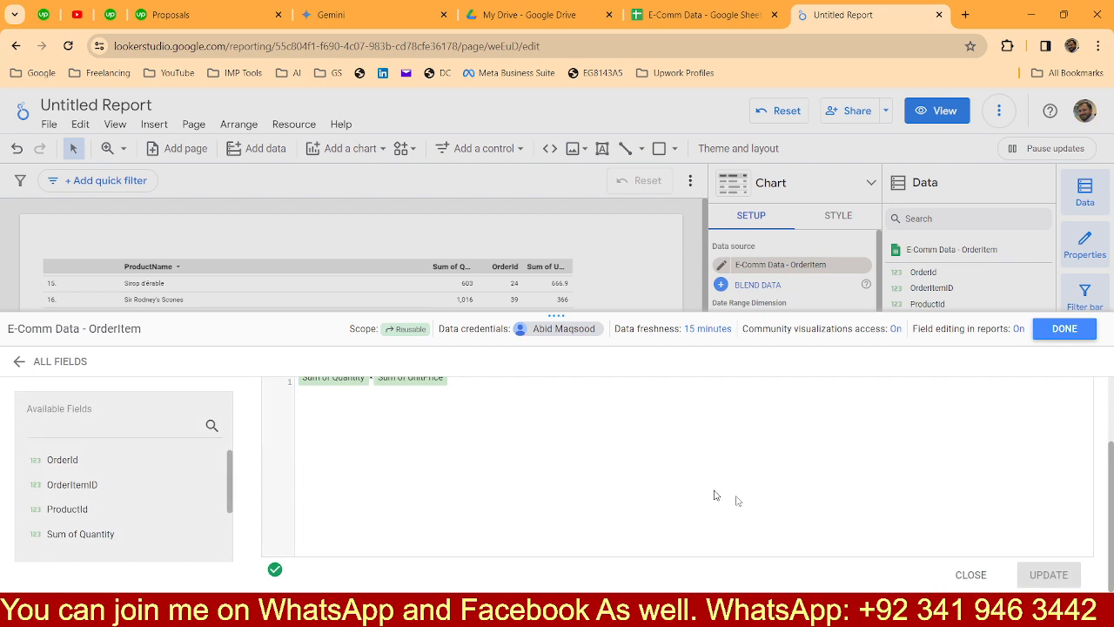
click(1083, 328)
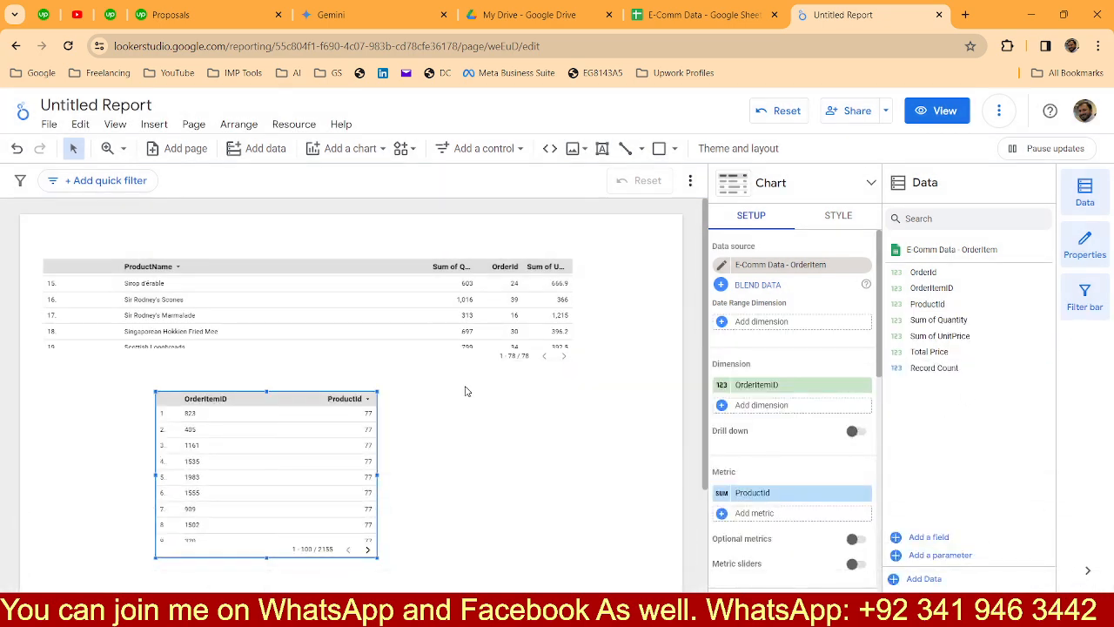
Switch the second table's source to the Product Analysis blend, and save the blend with Total Price as a metric of Table 2.
click(759, 271)
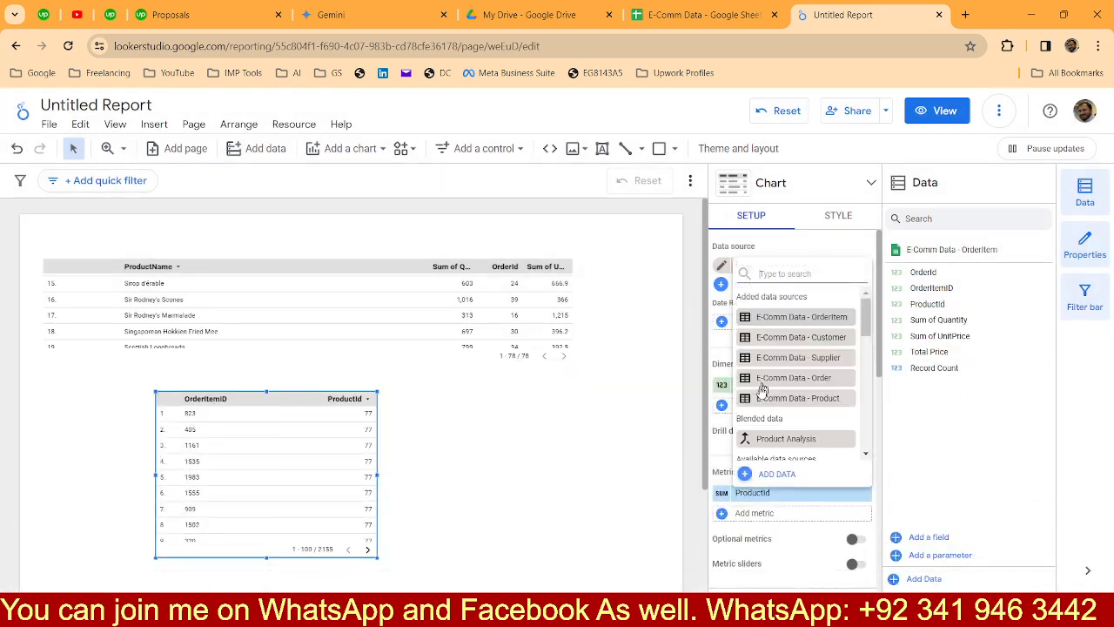
click(783, 440)
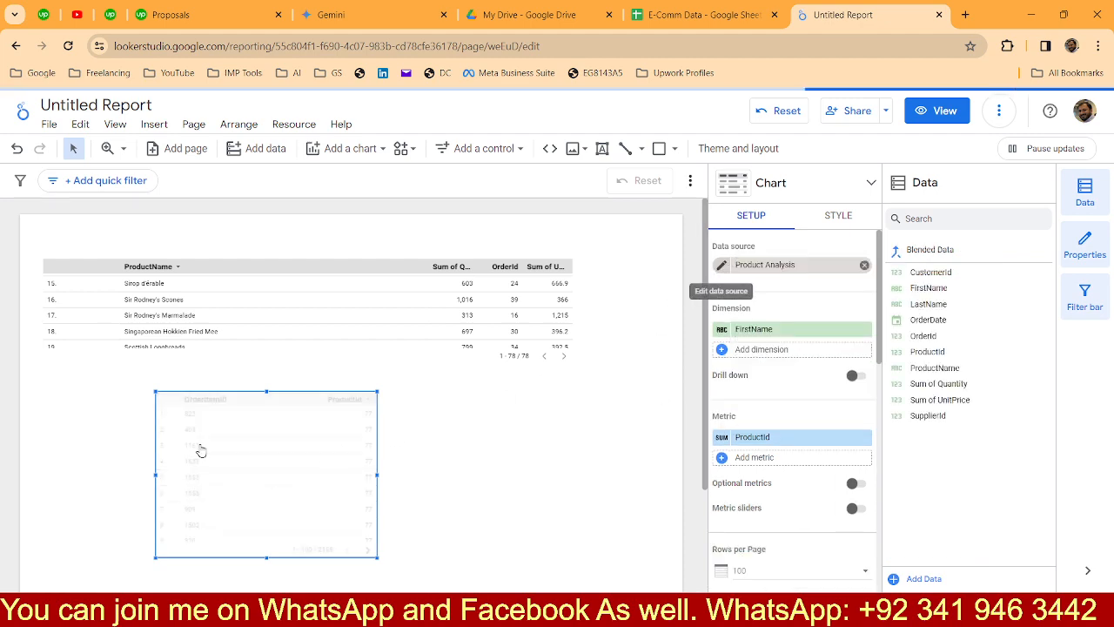
click(722, 264)
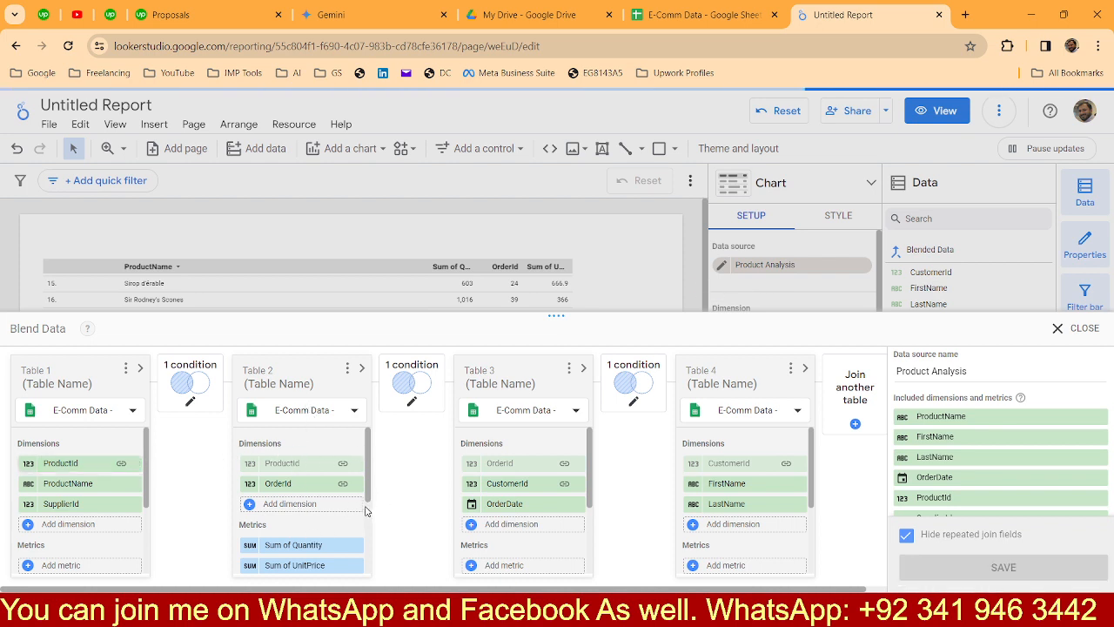
scroll(366, 511, down, 3)
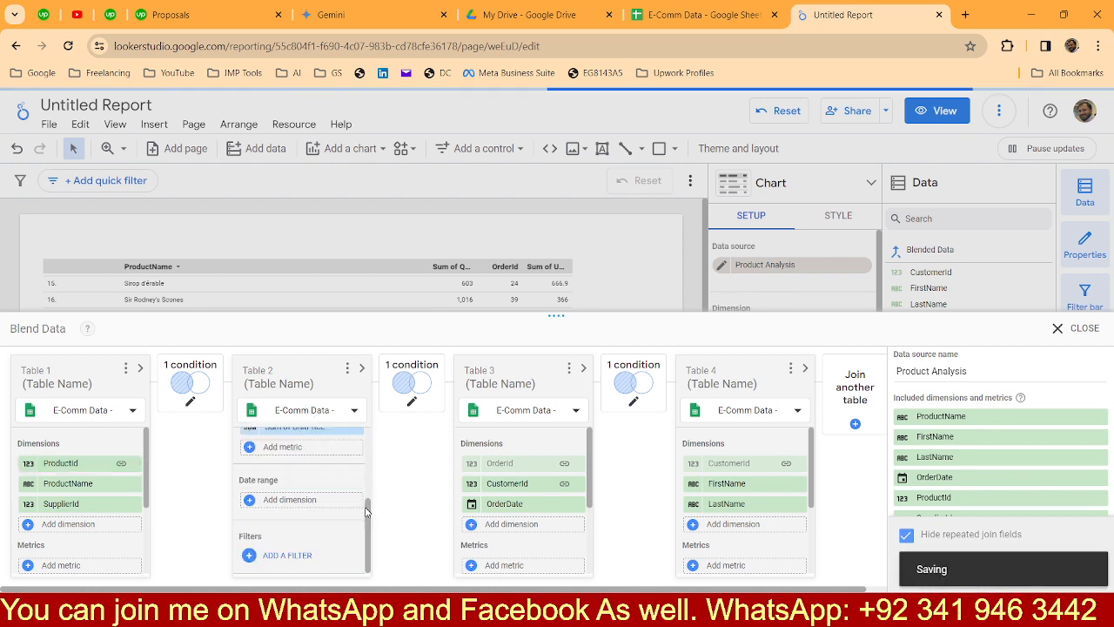
click(271, 446)
scroll(296, 488, down, 3)
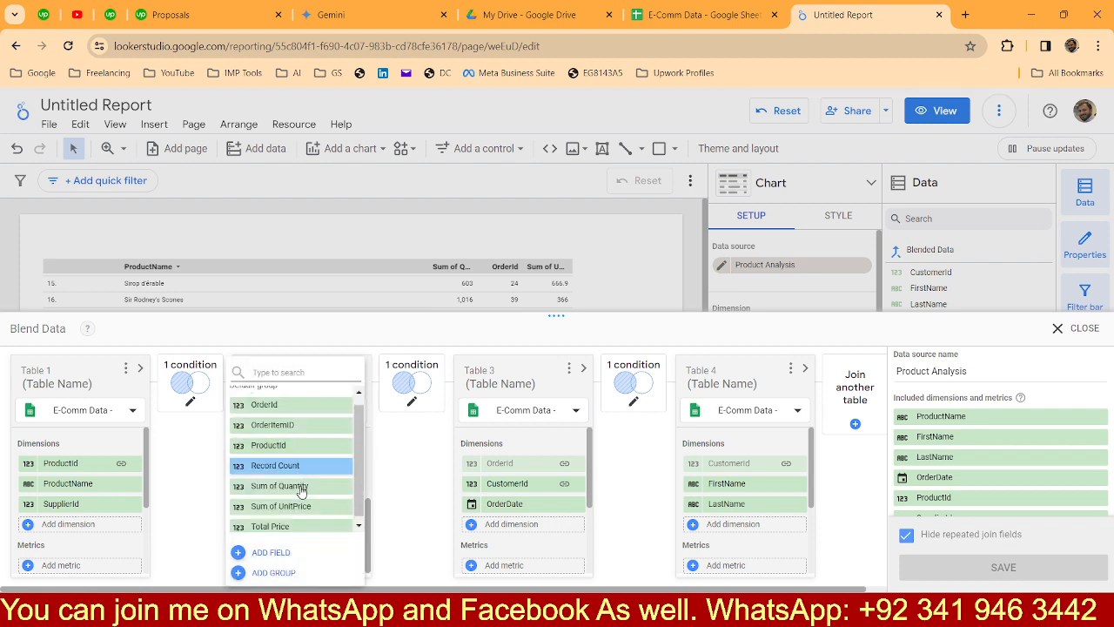
click(274, 522)
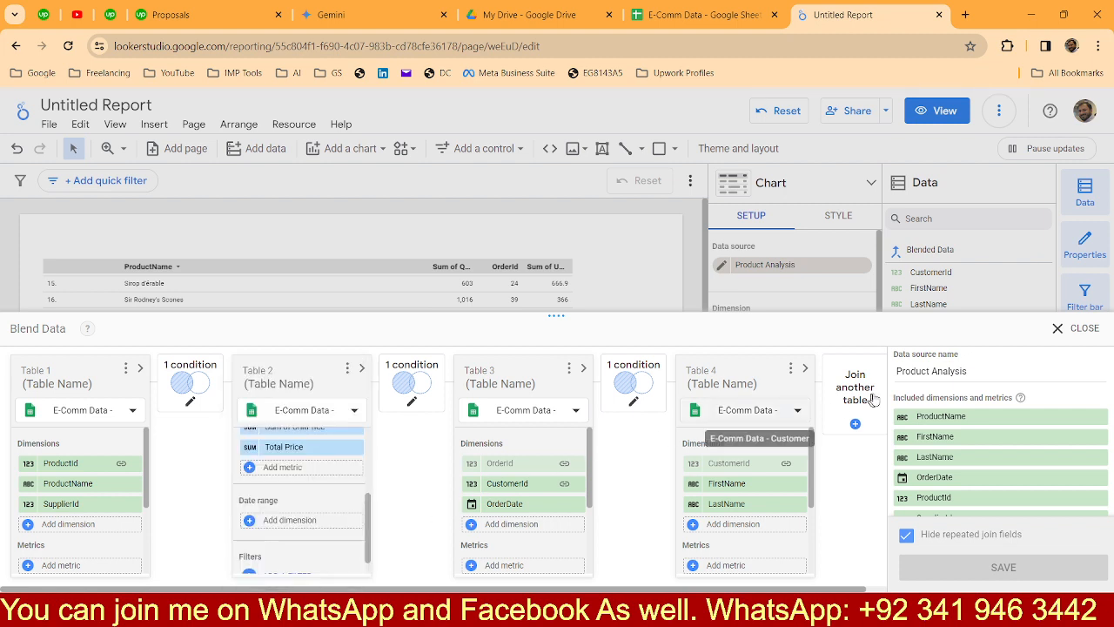
click(974, 574)
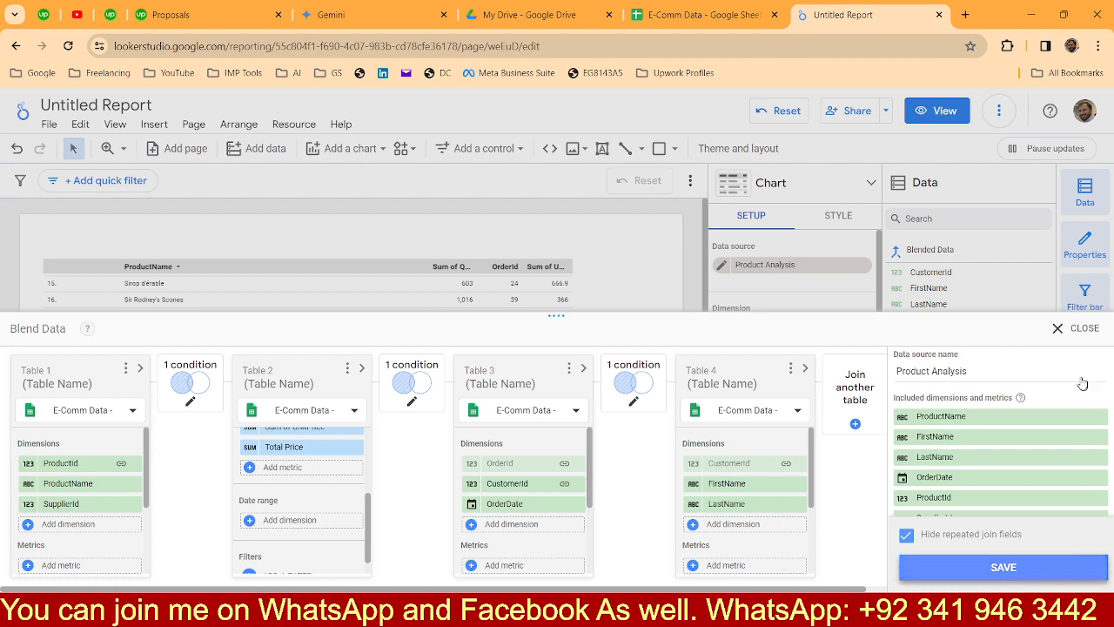
click(1083, 329)
Add Total Price from Table 2 of the blend as the fourth metric of the product table.
click(411, 336)
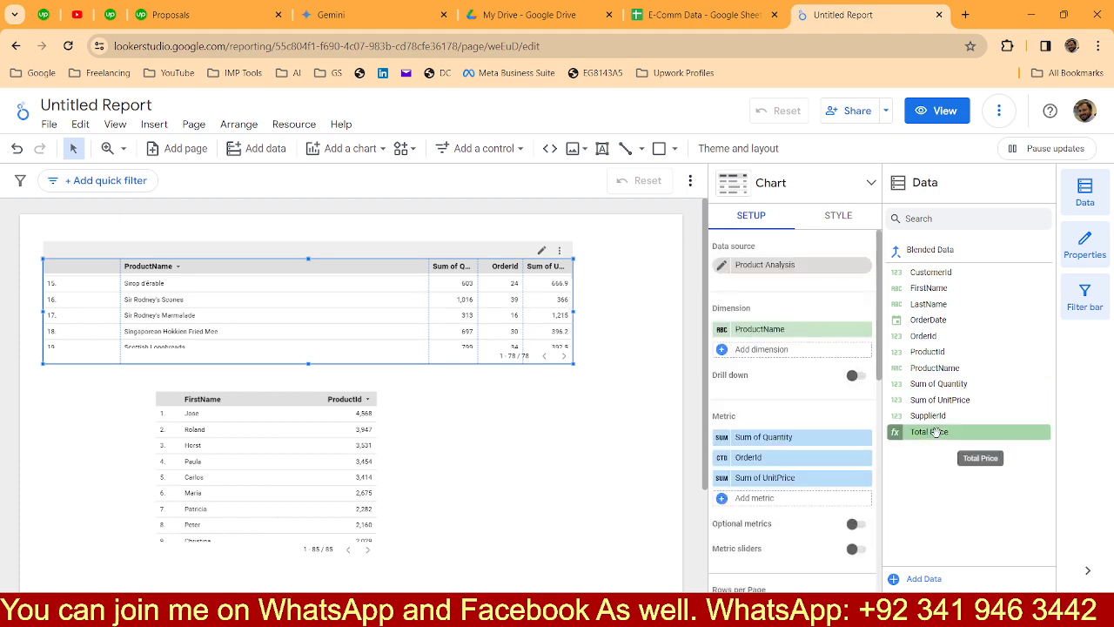
click(756, 498)
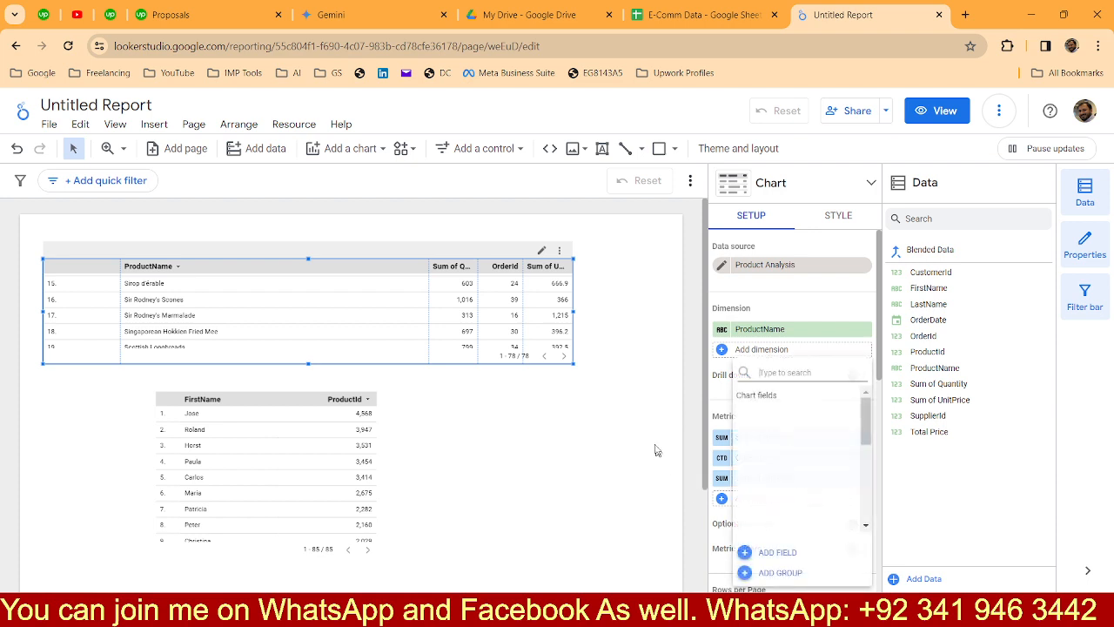
scroll(796, 488, down, 5)
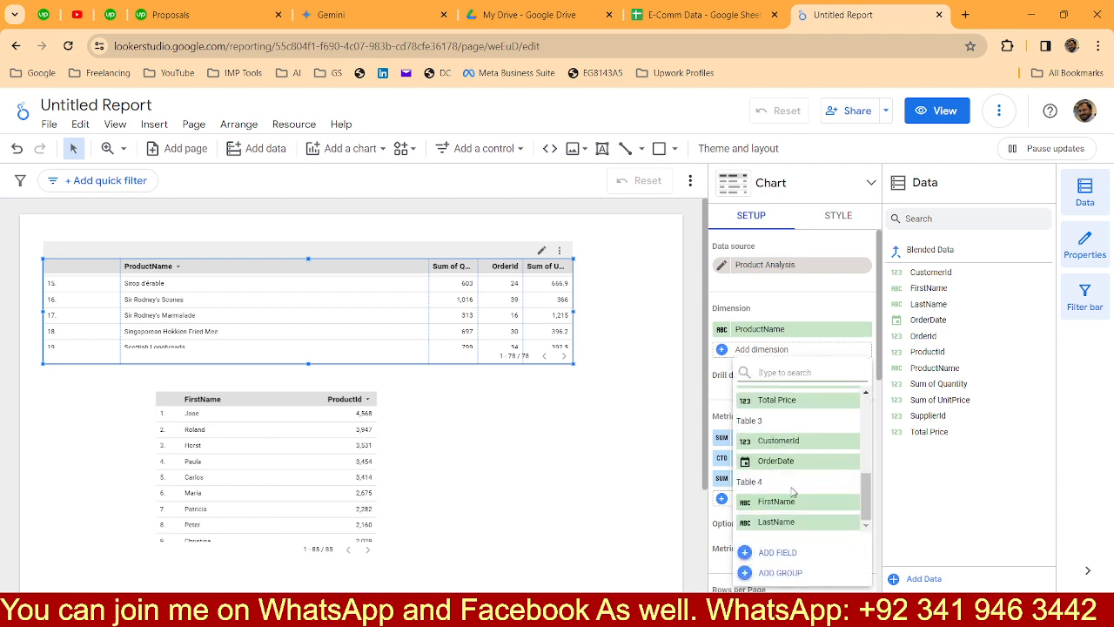
scroll(790, 467, up, 3)
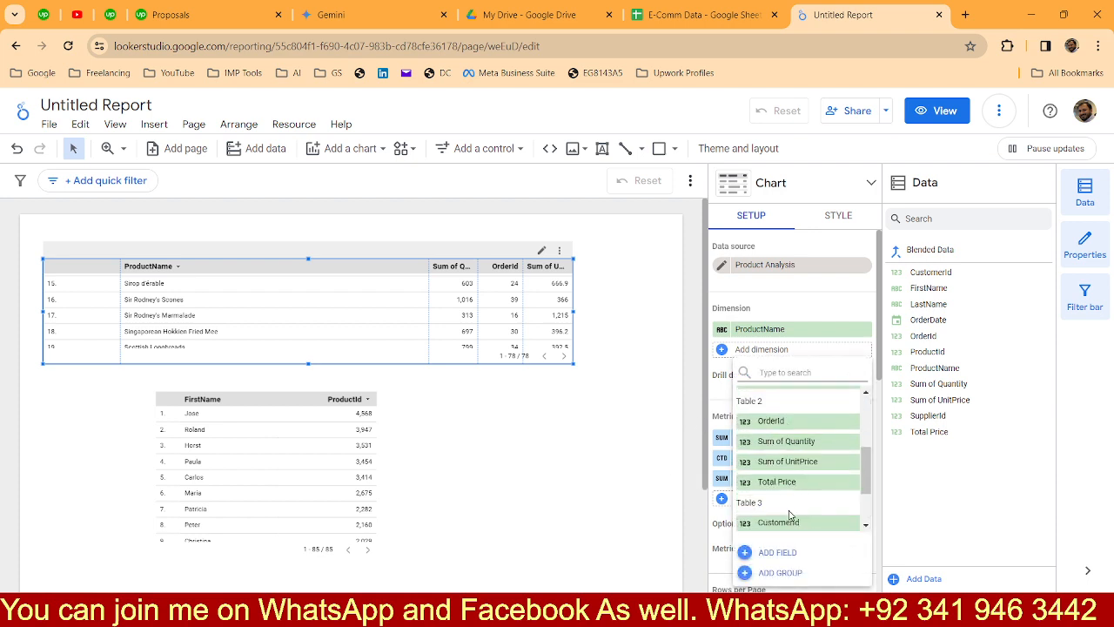
click(780, 474)
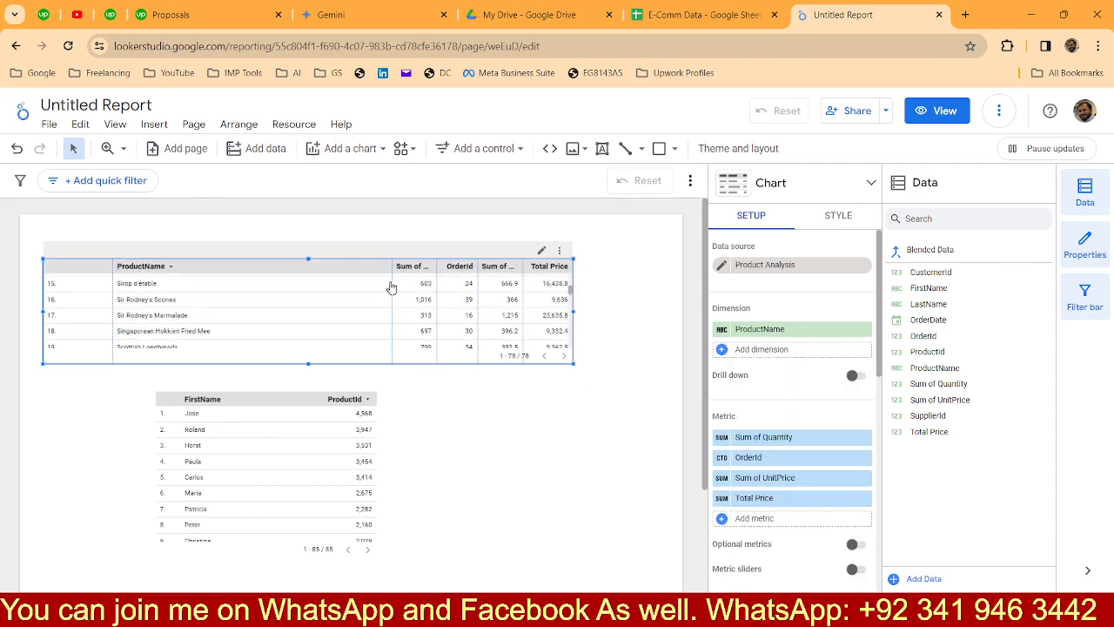
Narrow the product table's ProductName column, widen its Sum of Quantity column to fit the full header, and nudge the table slightly.
drag(392, 288, 242, 287)
drag(436, 287, 317, 288)
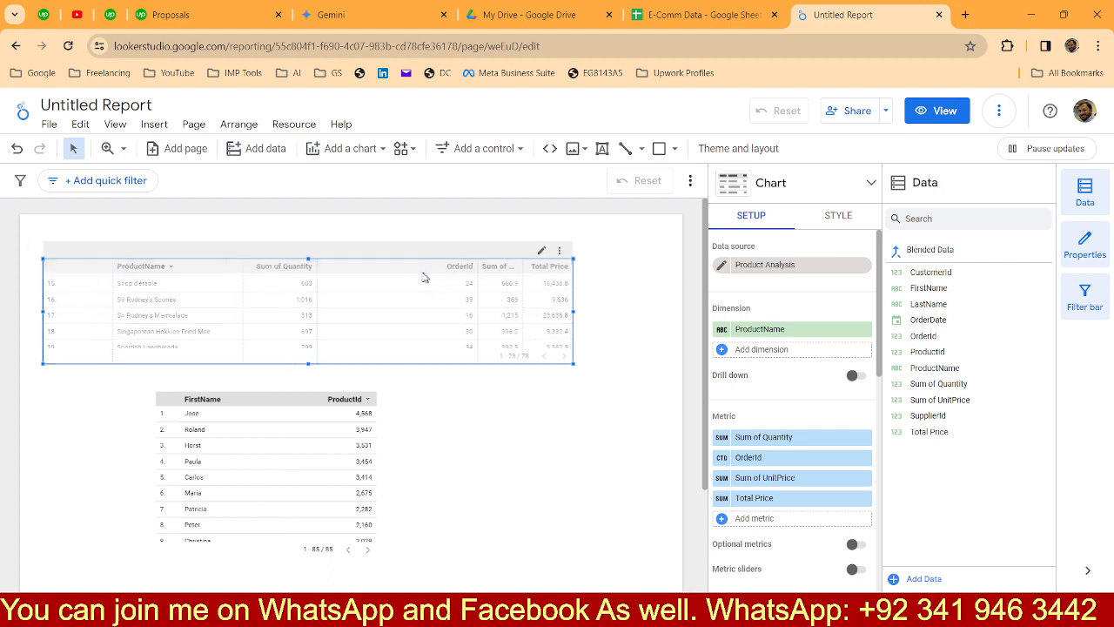
drag(449, 271, 442, 277)
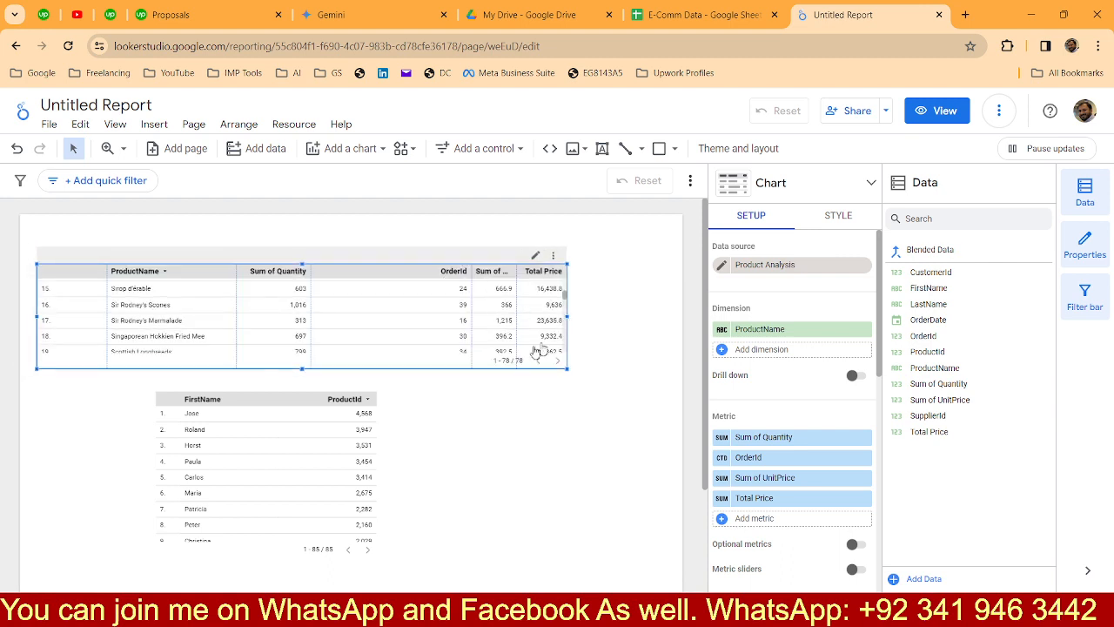
Delete the second table and extend the product table downward into the freed space.
click(291, 415)
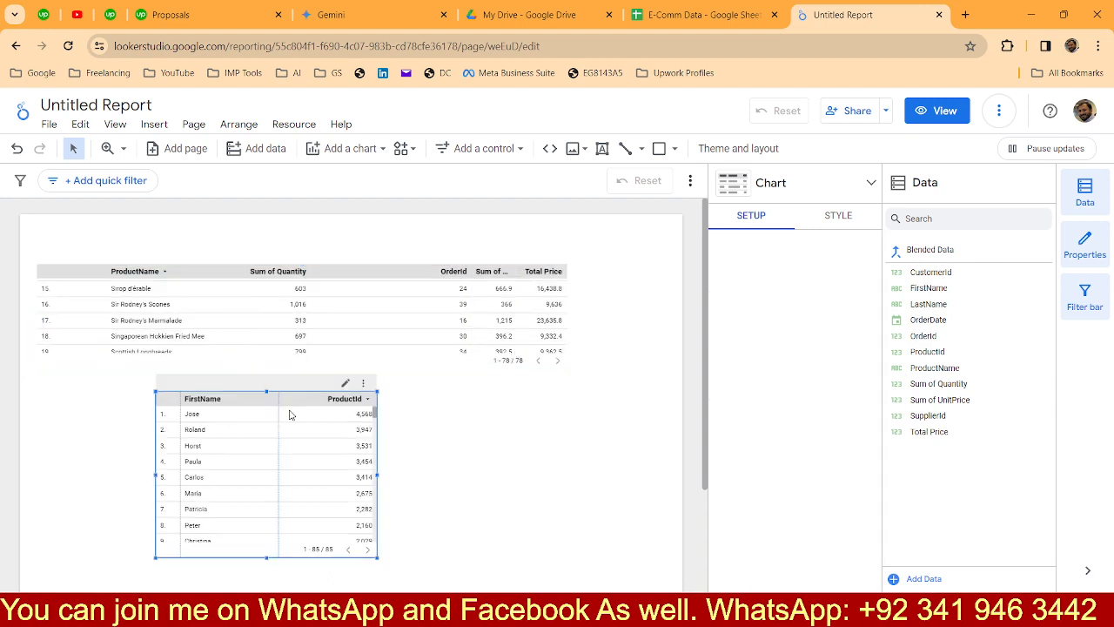
key(Delete)
click(402, 343)
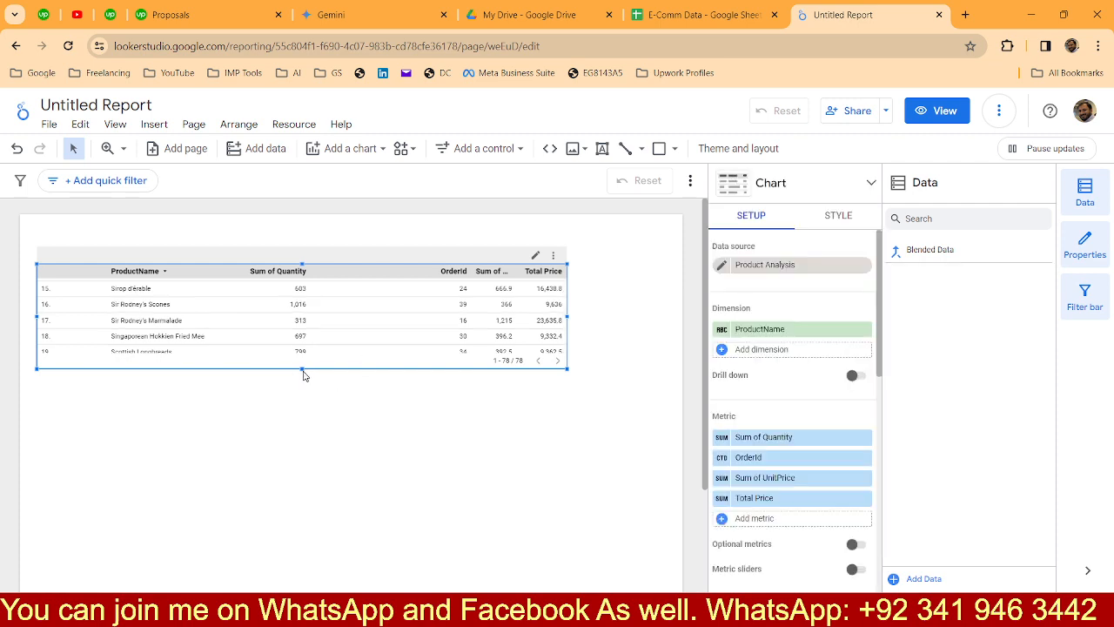
drag(305, 376, 246, 577)
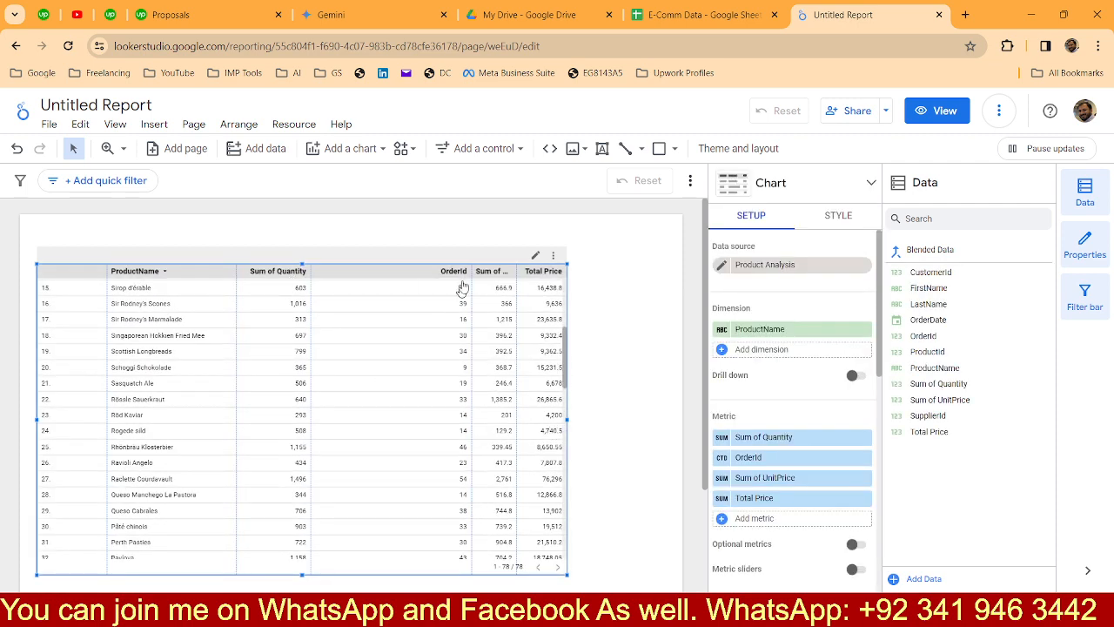
Narrow the product table's OrderId column and rename the Sum of Quantity metric as QTY.
drag(472, 271, 369, 280)
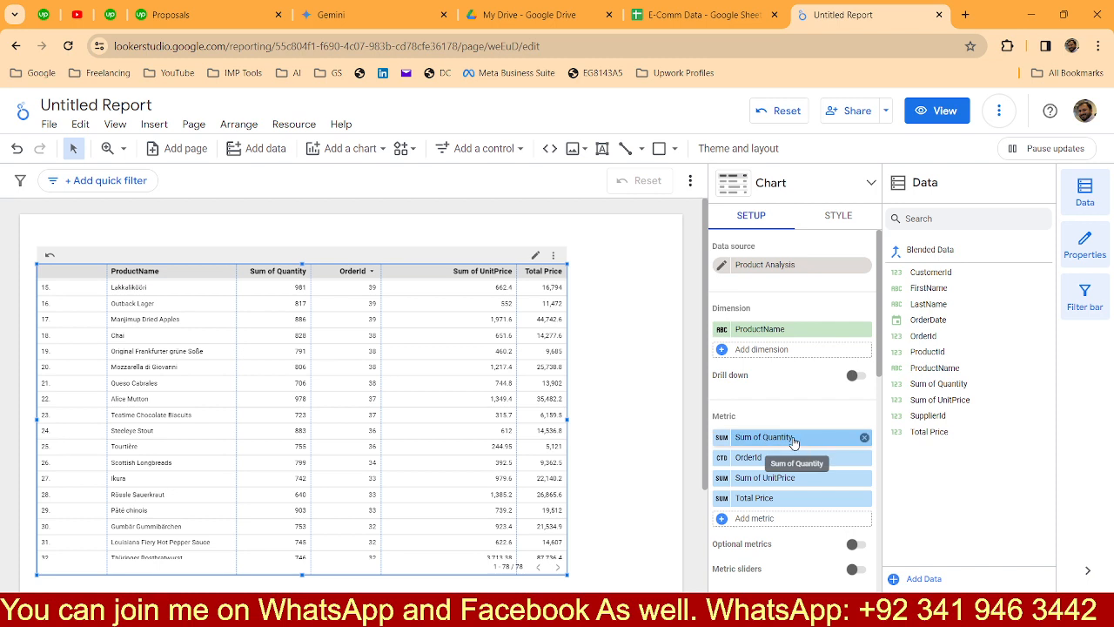
click(766, 437)
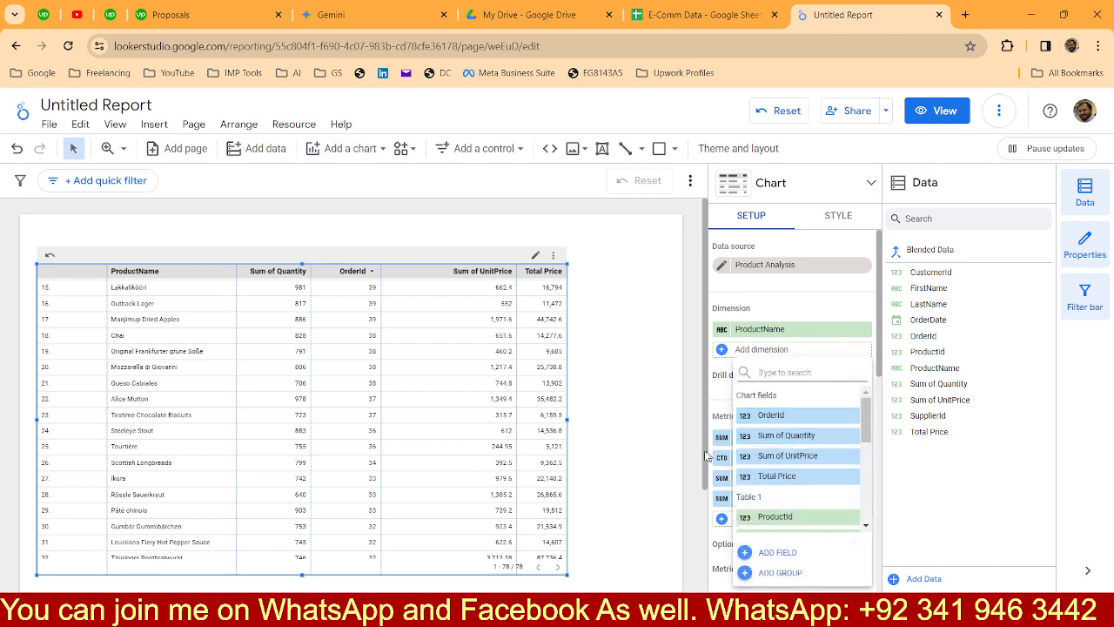
click(672, 438)
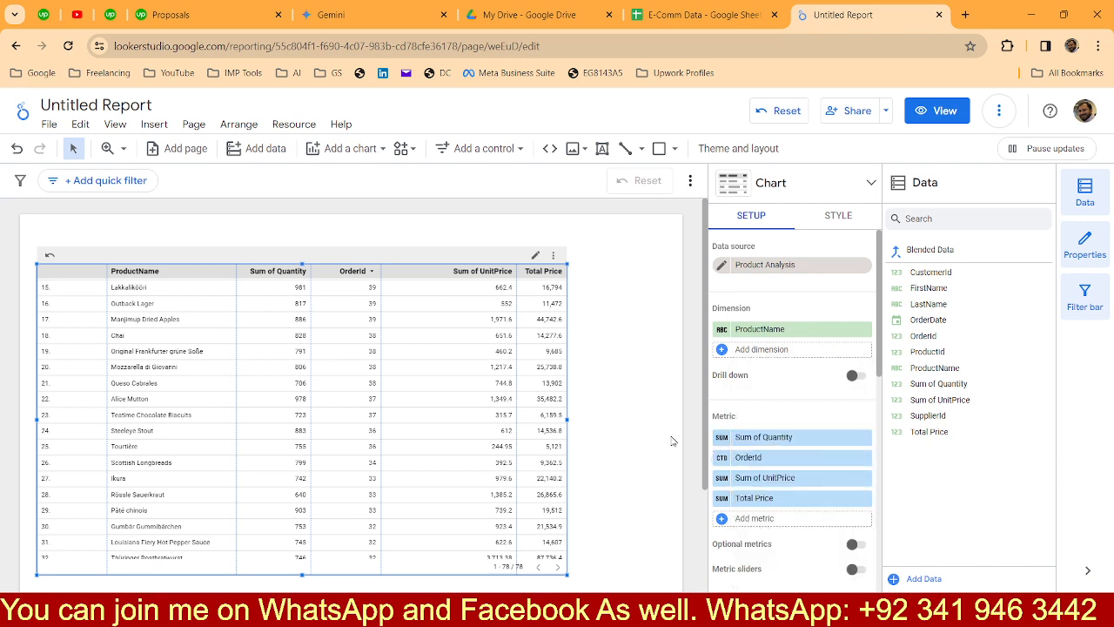
click(723, 441)
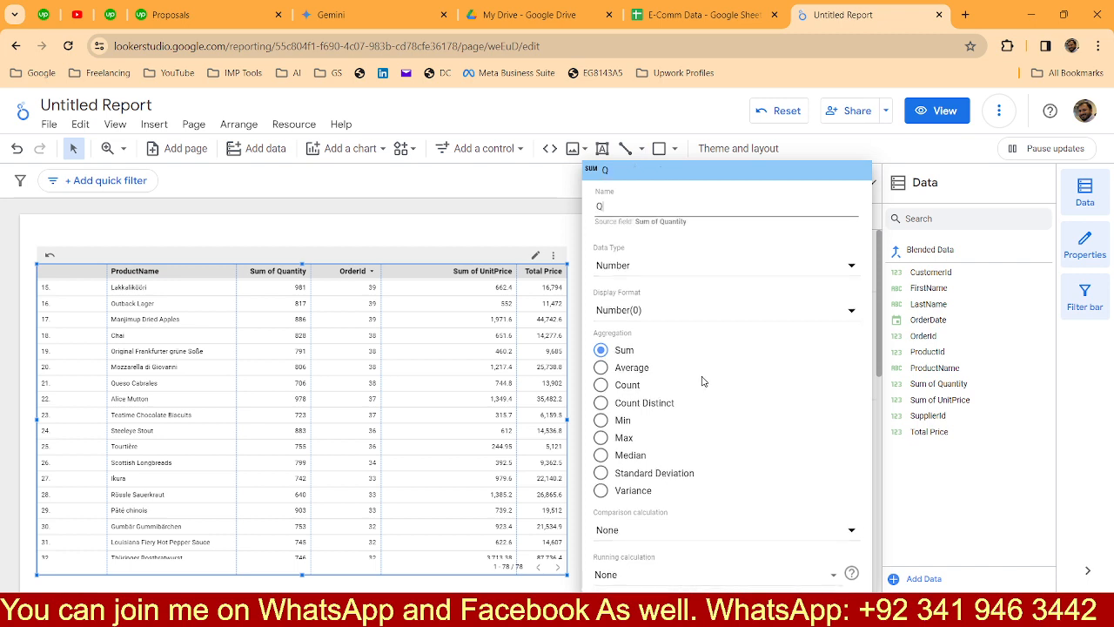
text(QTY)
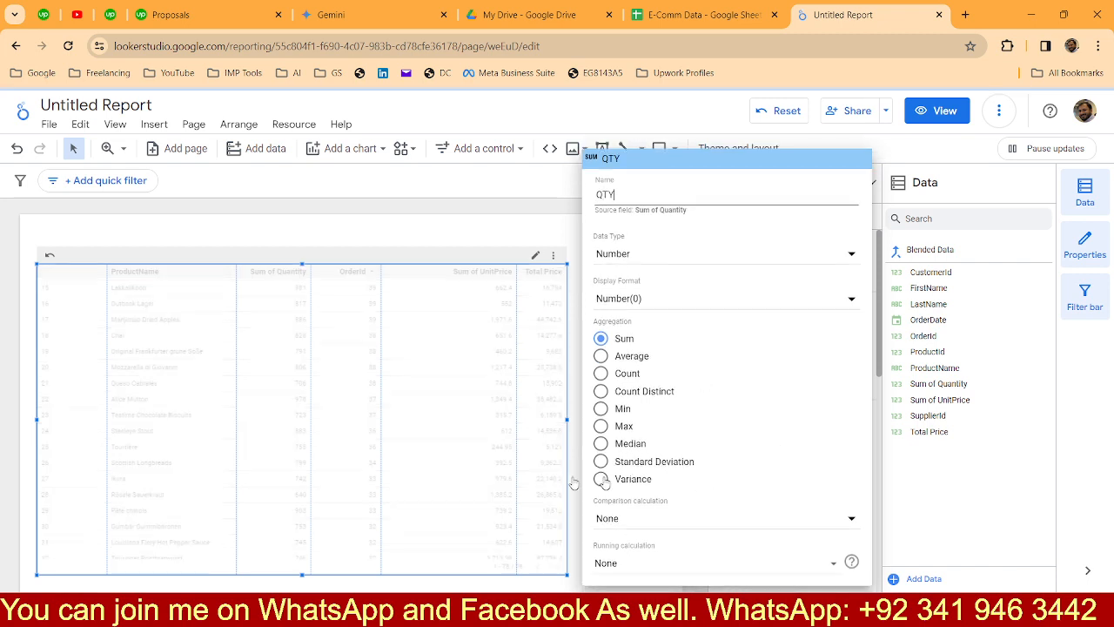
click(363, 293)
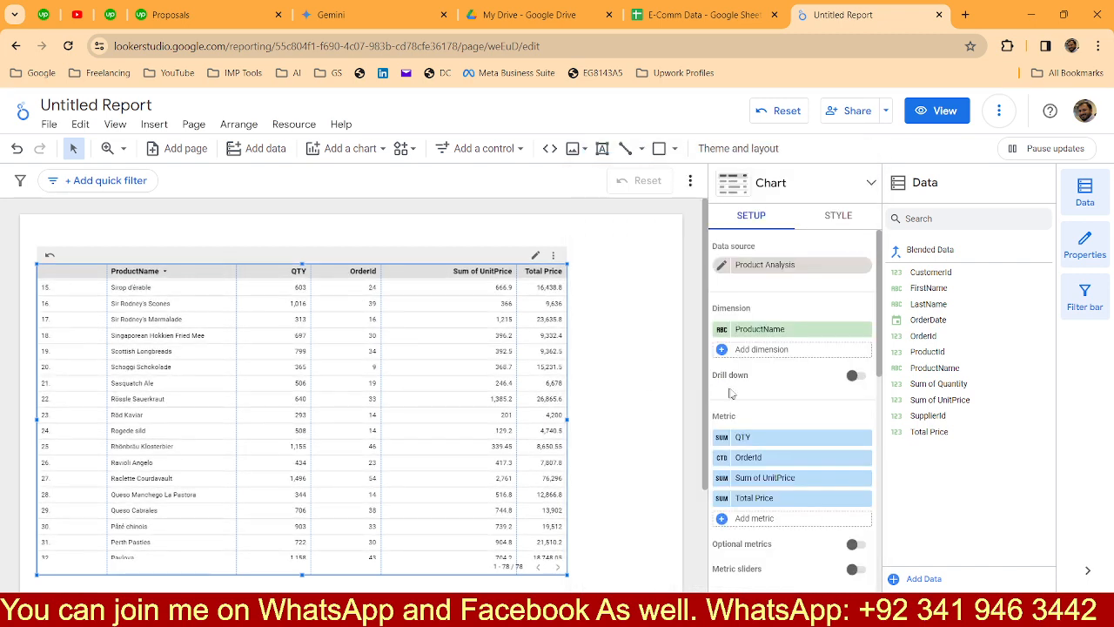
Rename the product table's OrderId metric as Total Orders.
click(721, 458)
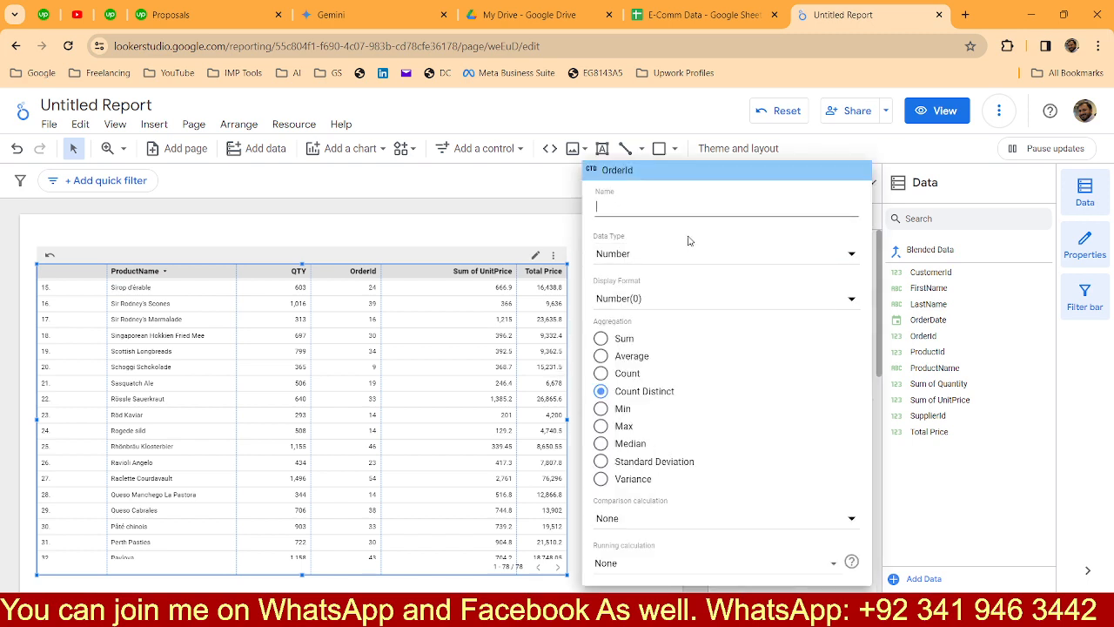
text(Tota)
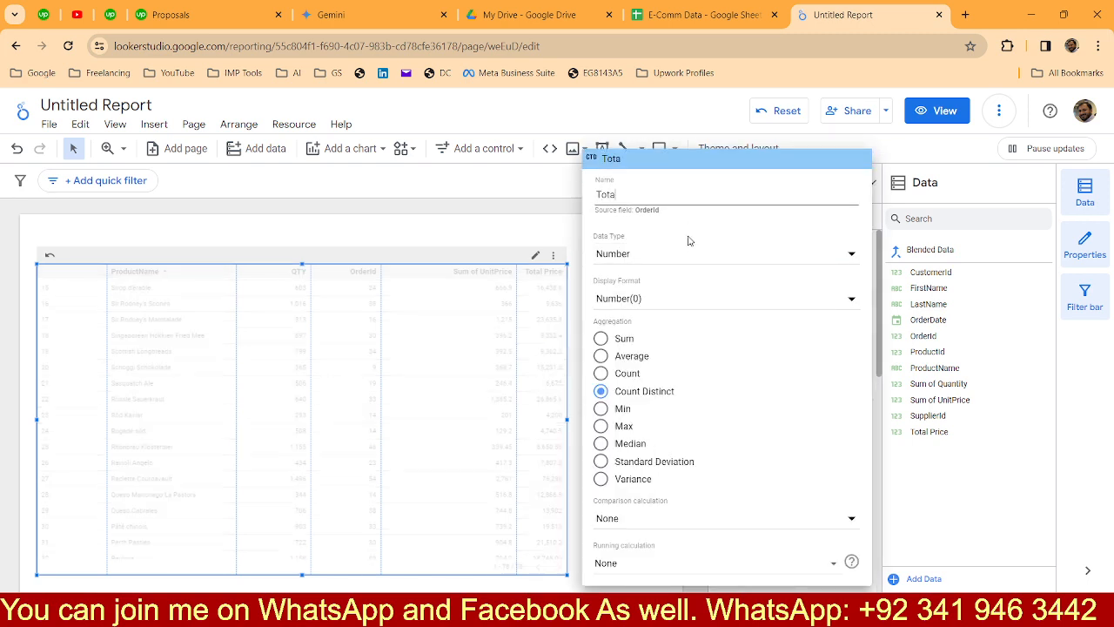
text(l Orders)
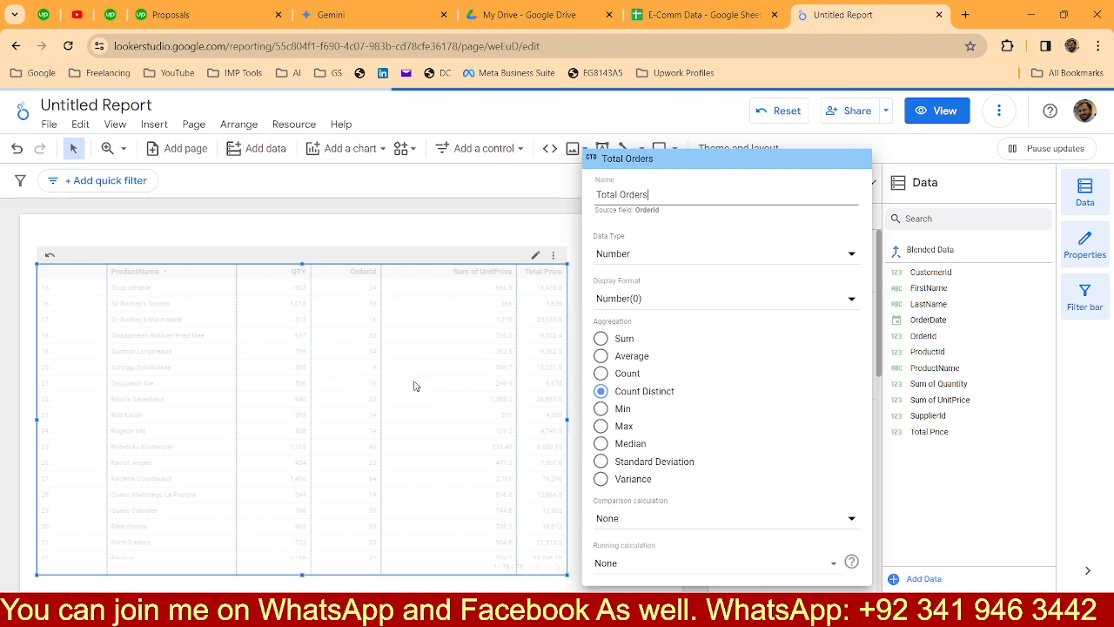
click(393, 388)
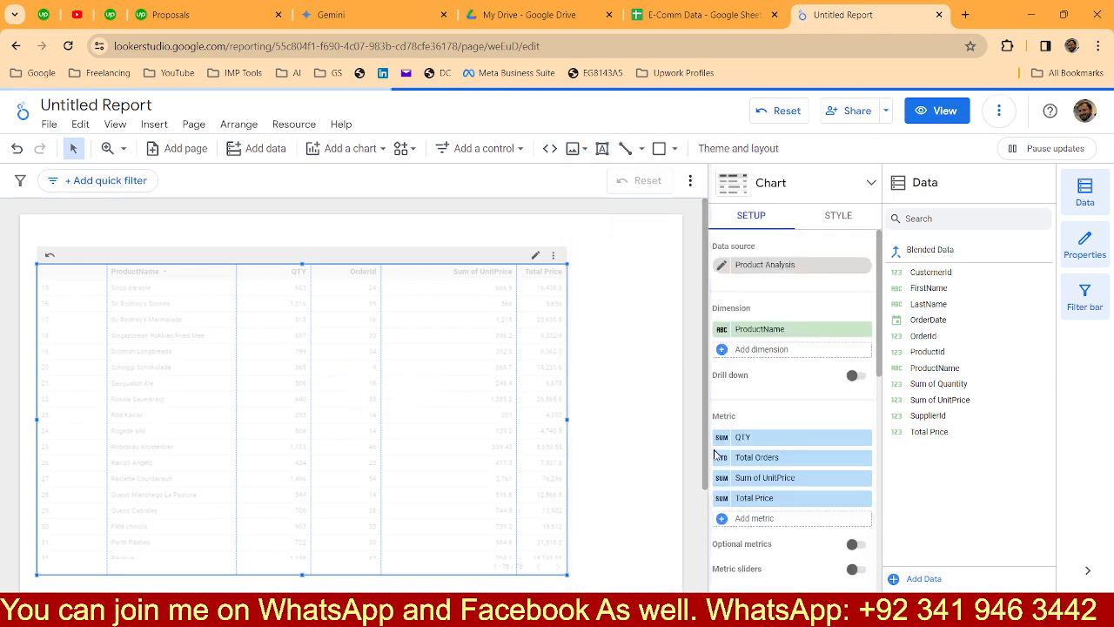
Rename the Sum of UnitPrice metric as Unit Price and set its aggregation to Average.
click(722, 477)
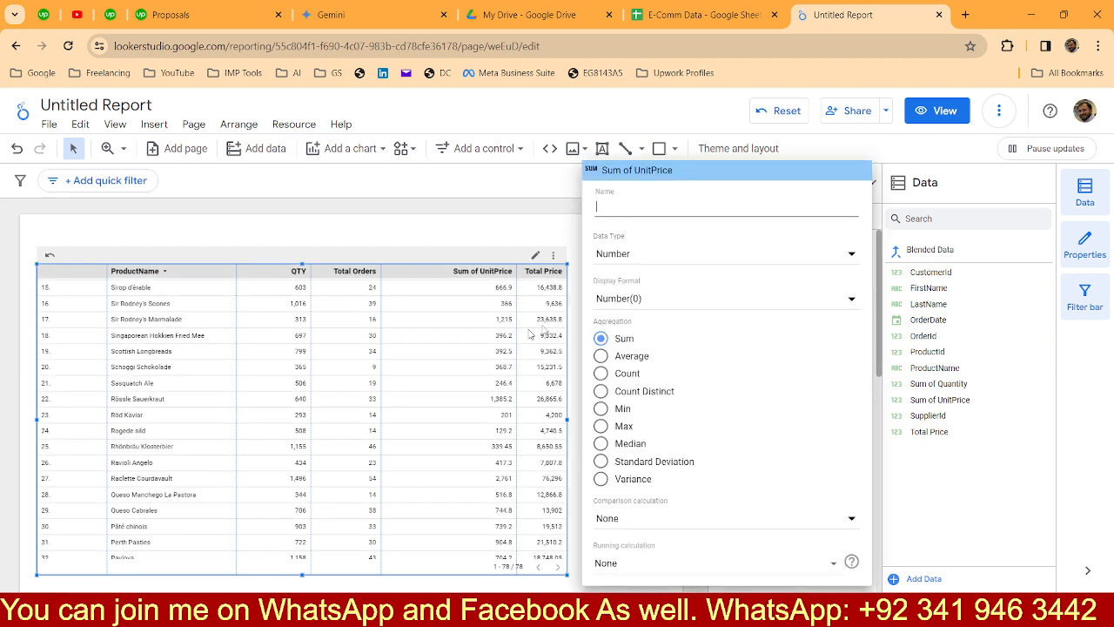
text(U)
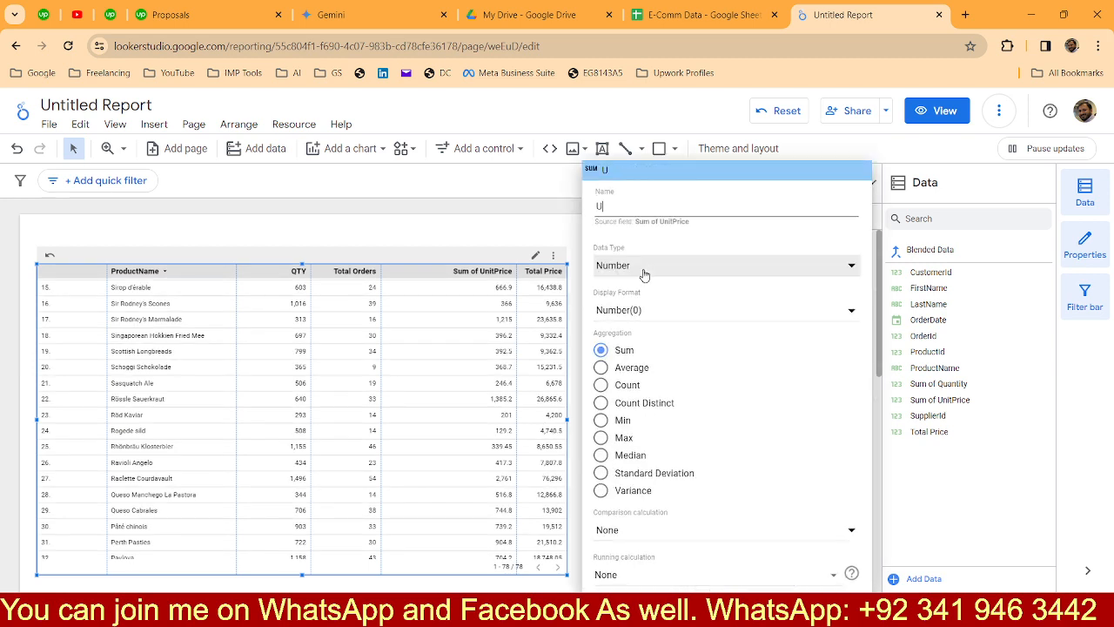
text(nit )
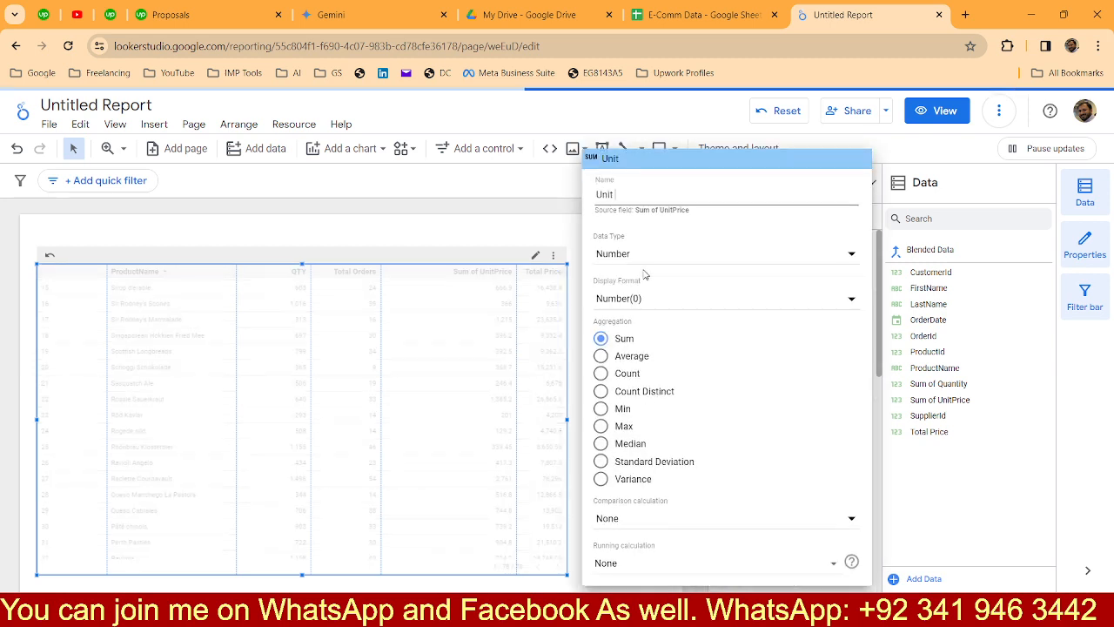
text(Price)
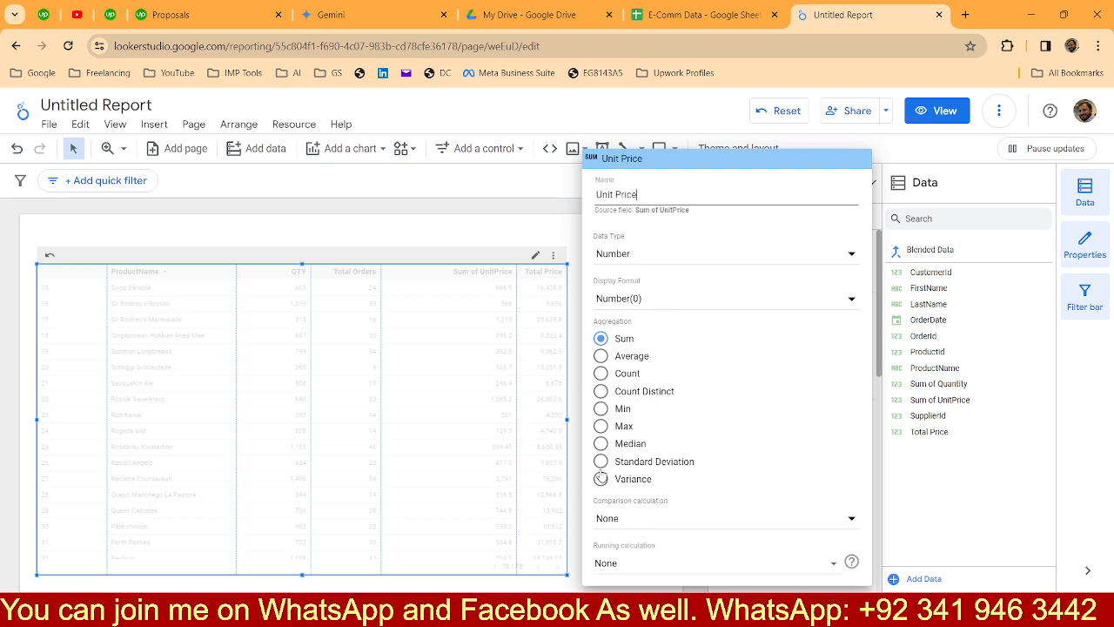
click(601, 356)
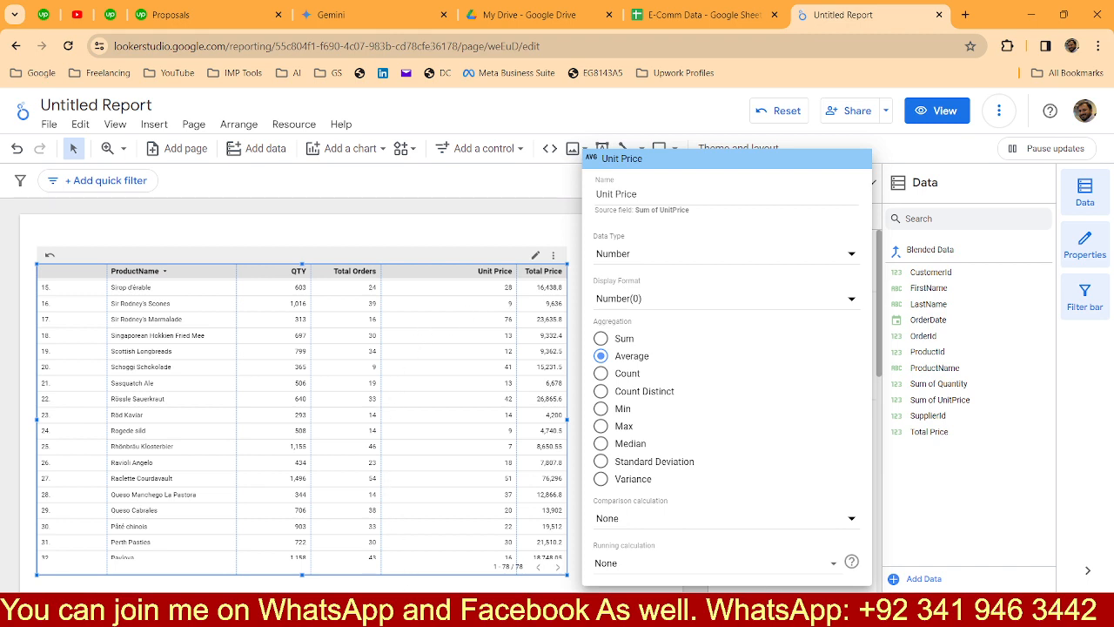
Switch to Calculator and multiply 603 by 28 to check the Total Price of Sirop d'érable, then minimize it.
click(371, 609)
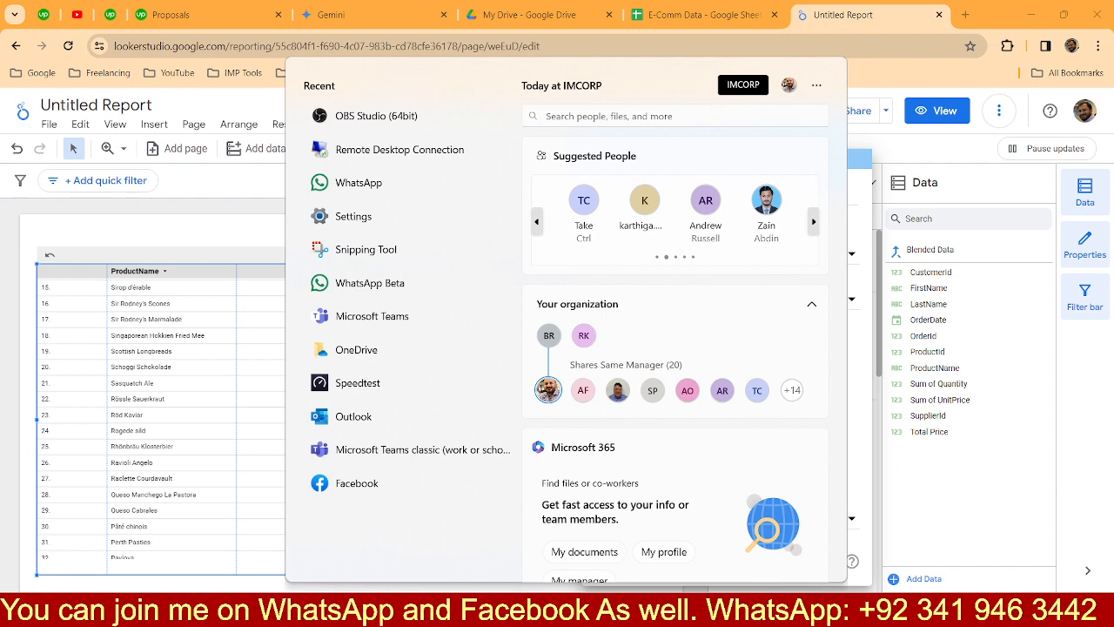
text(cal)
key(Return)
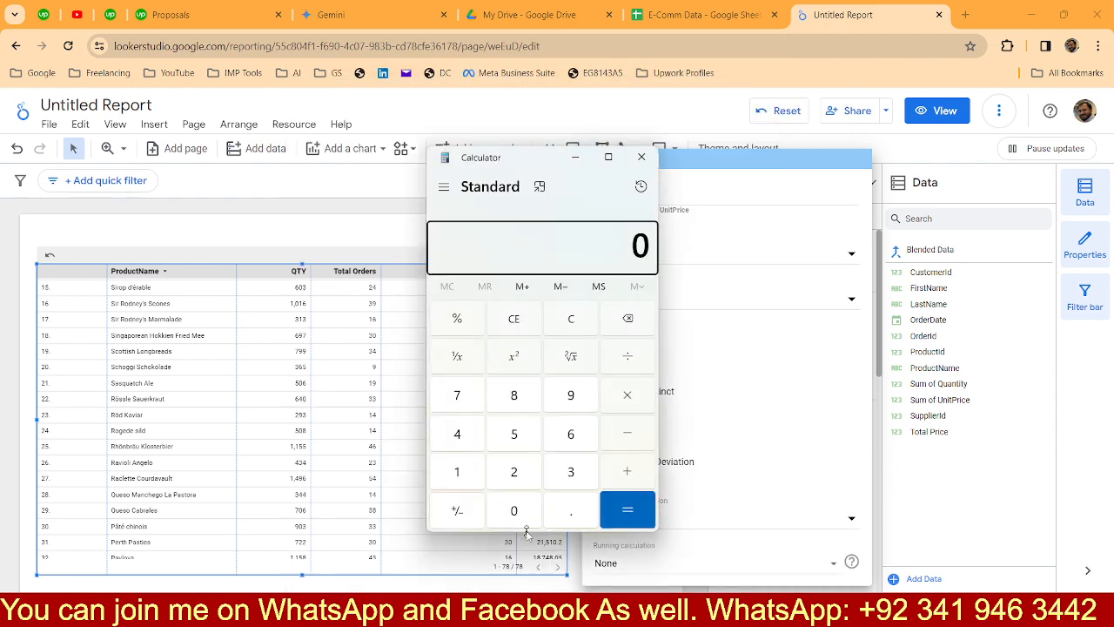
drag(510, 158, 681, 196)
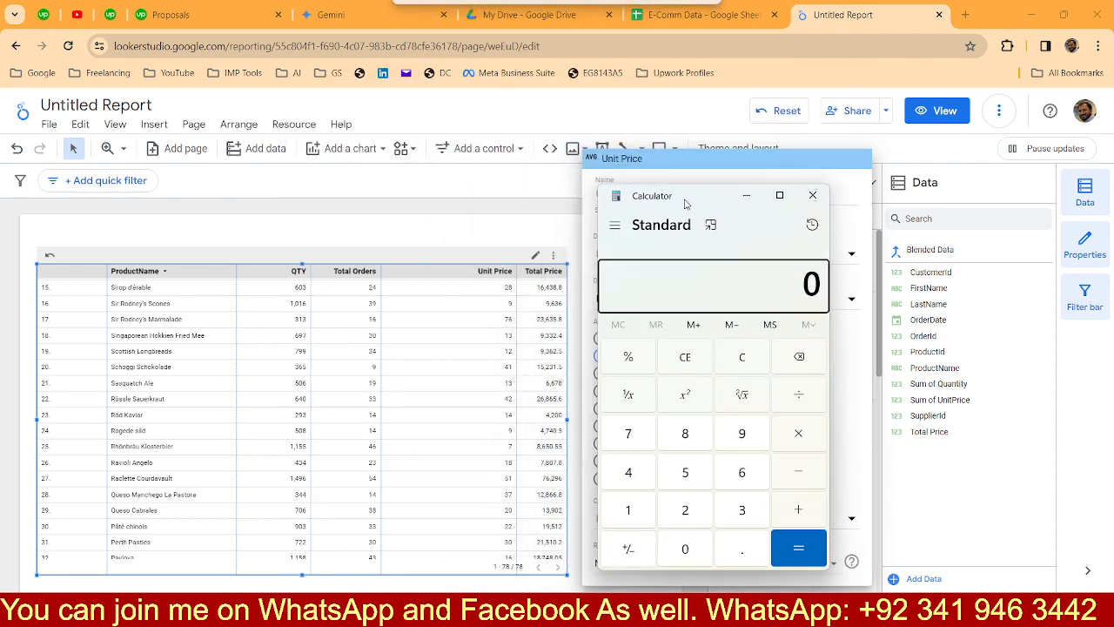
text(603)
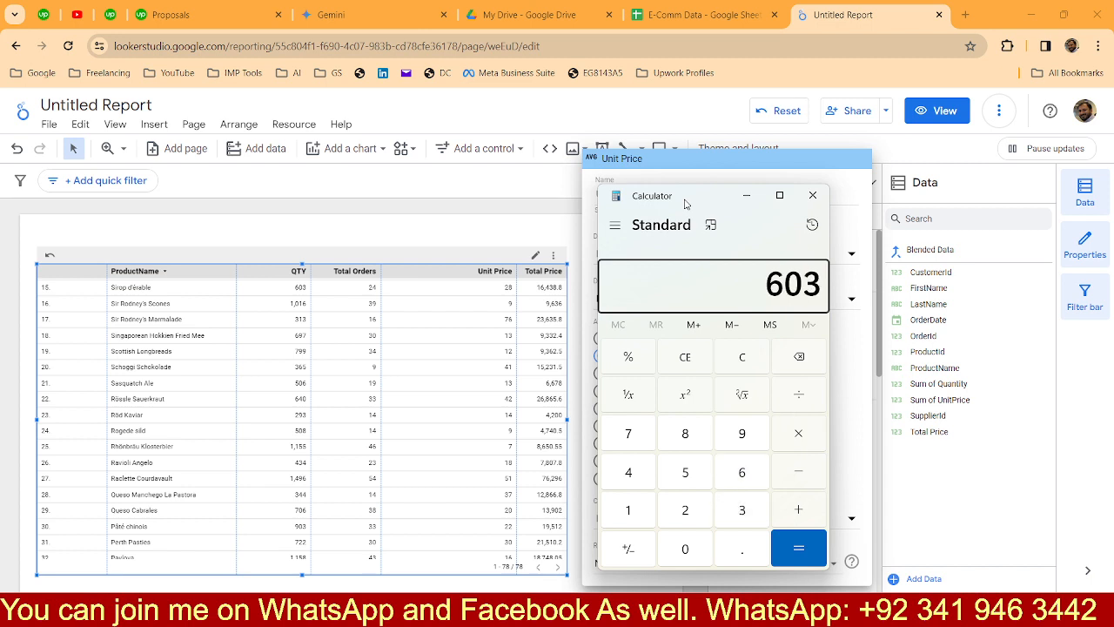
text( × 28)
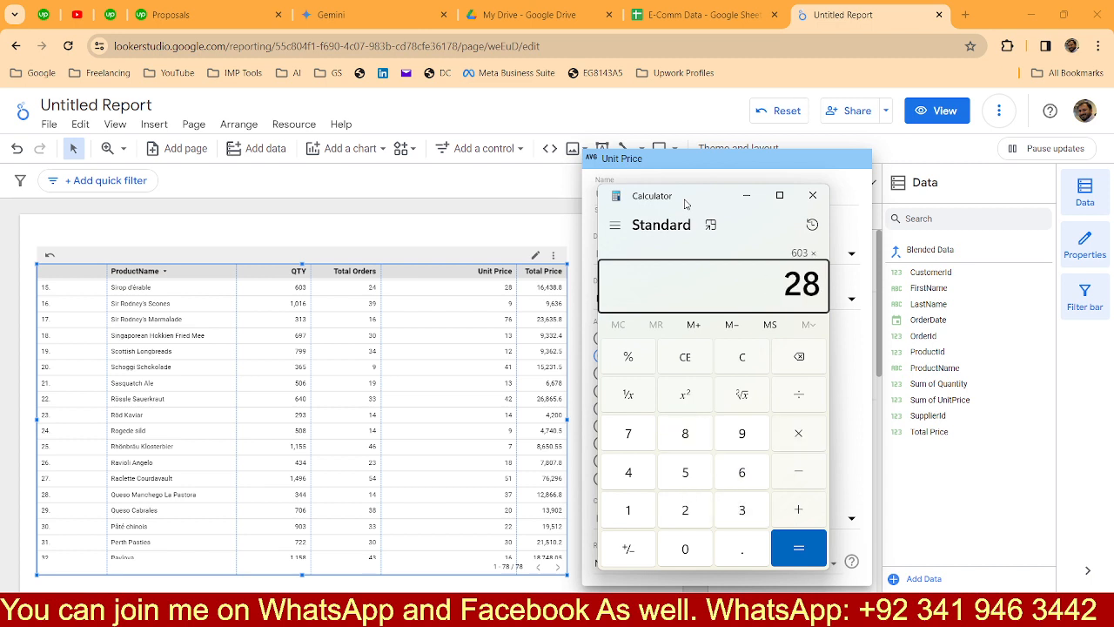
key(Return)
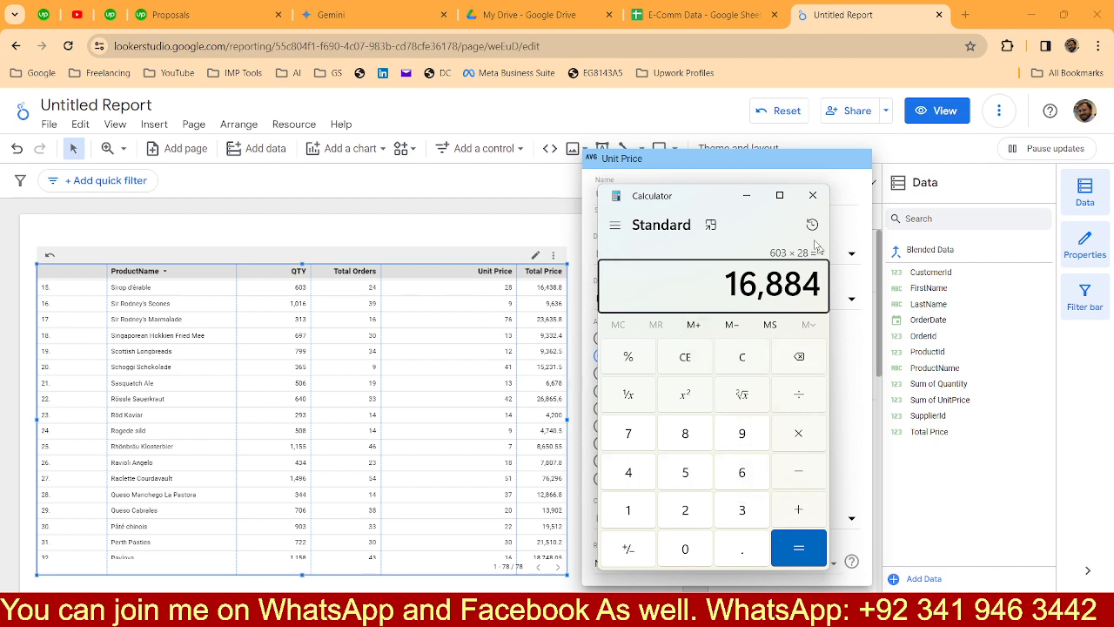
click(746, 195)
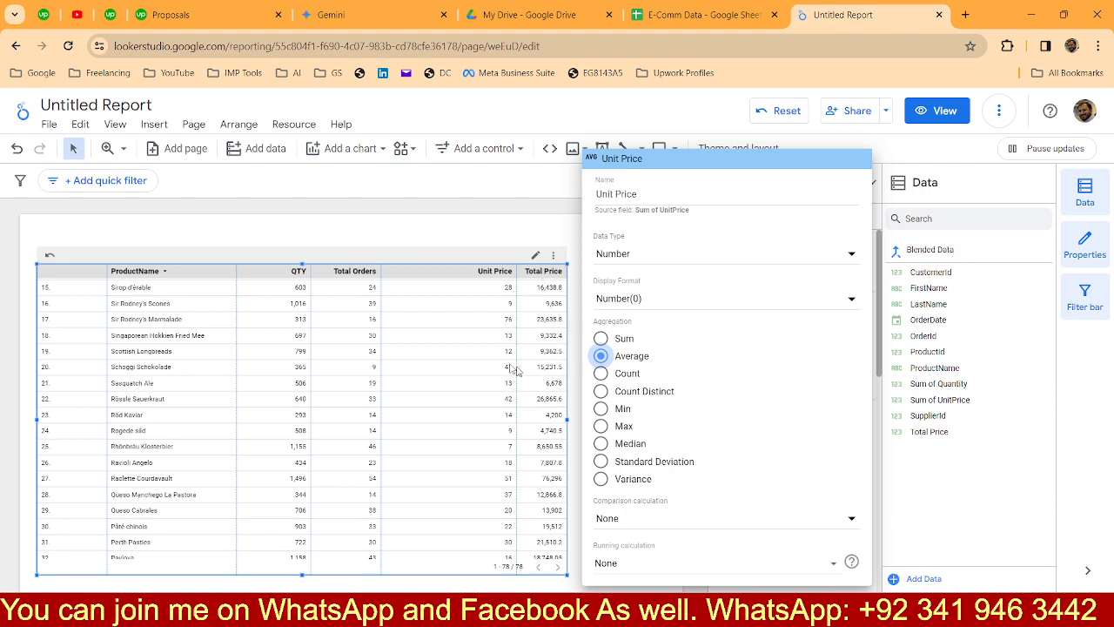
Close the metric settings, resize the Unit Price column to fit its full header, and nudge the table sideways.
click(454, 302)
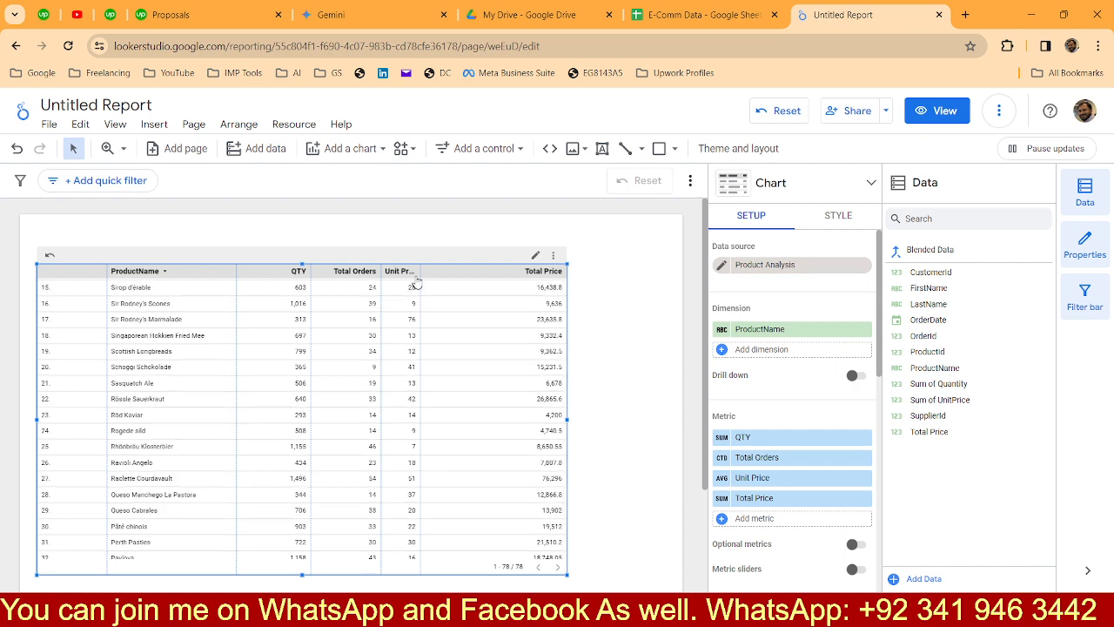
drag(423, 272, 452, 275)
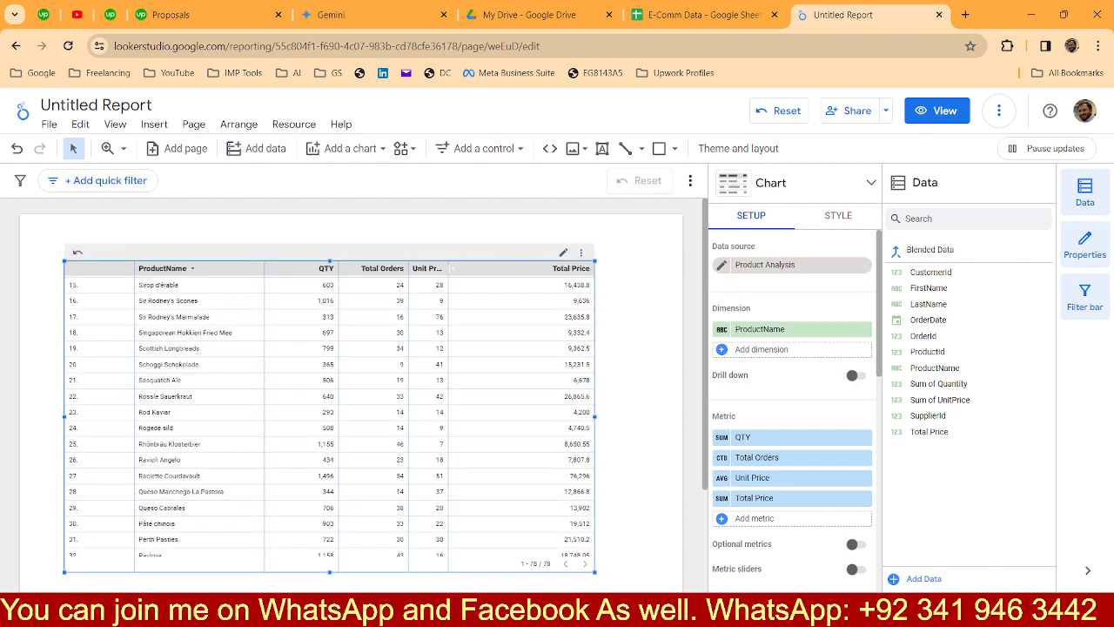
drag(452, 269, 501, 269)
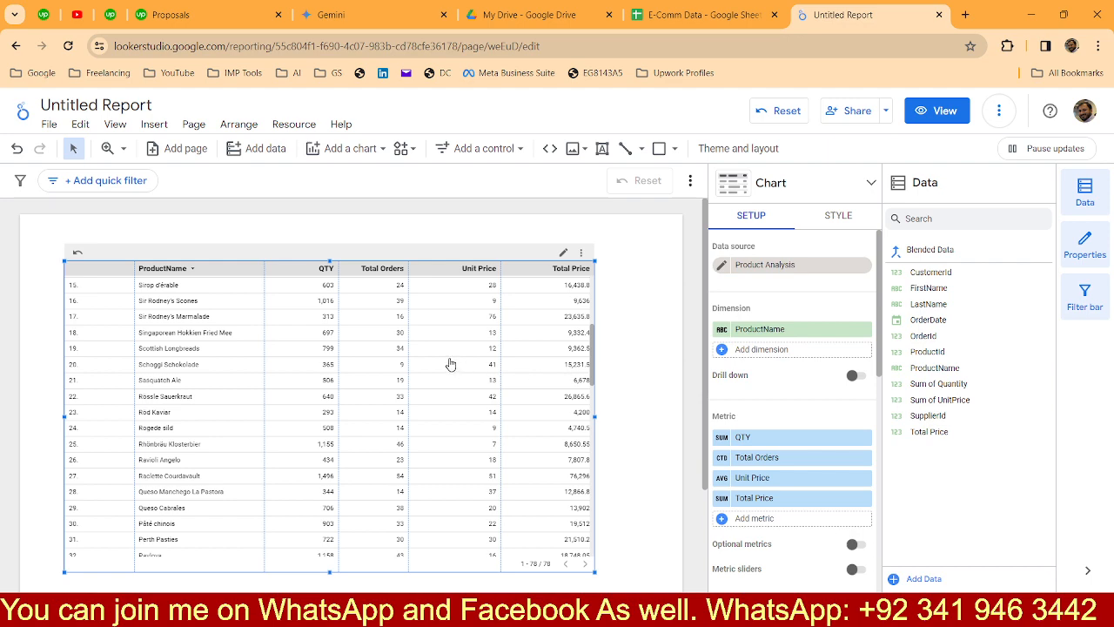
Look through the product rows and sort the table by Total Price in descending order.
scroll(369, 361, down, 5)
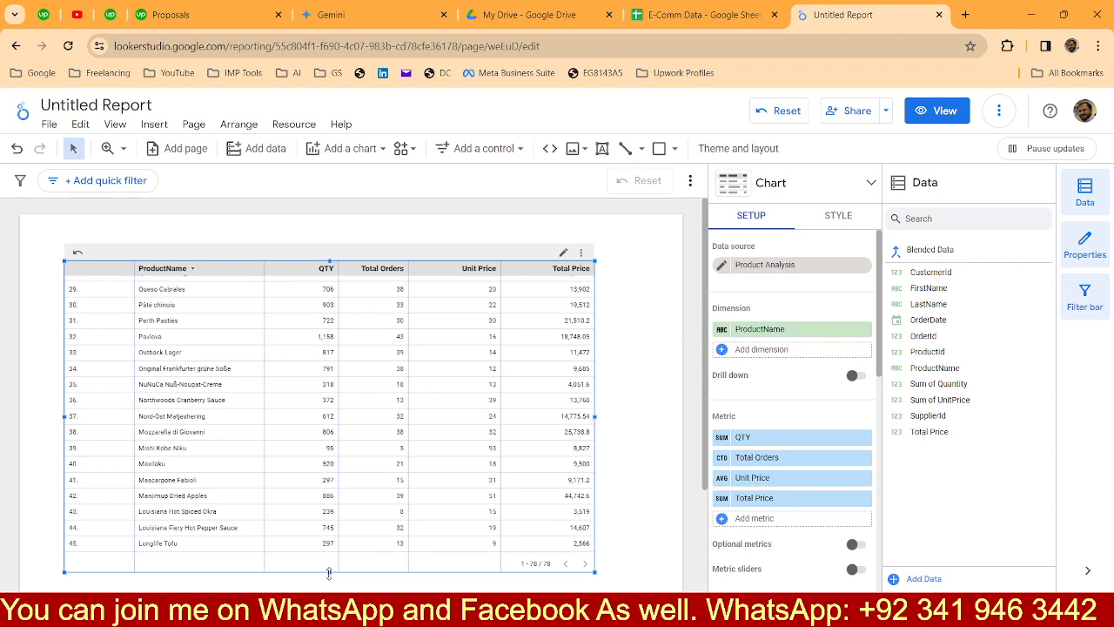
scroll(369, 441, up, 10)
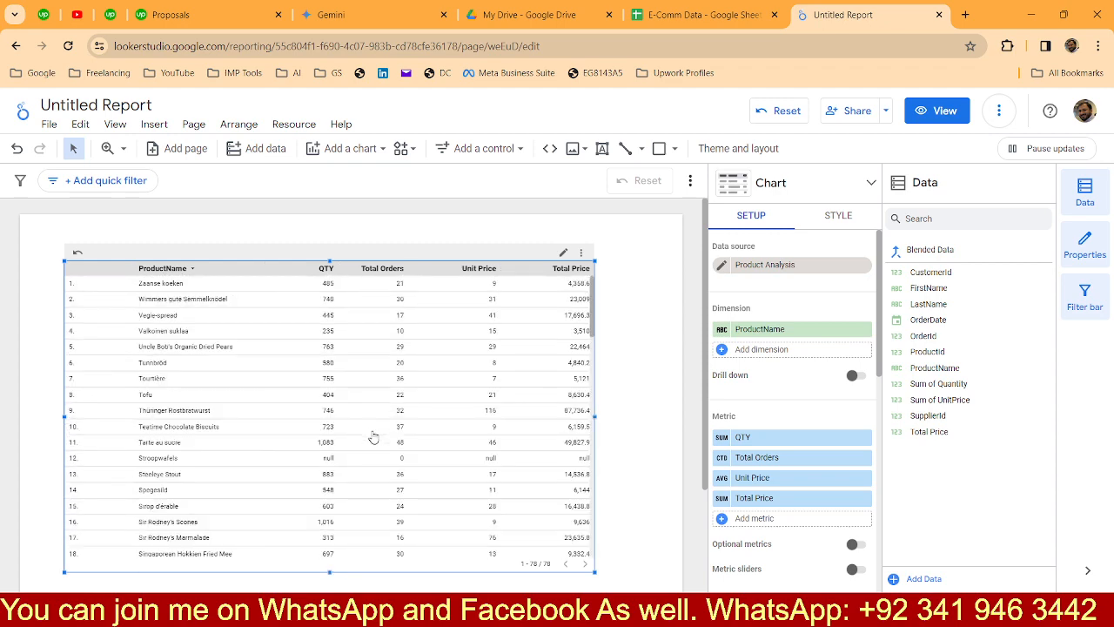
click(577, 272)
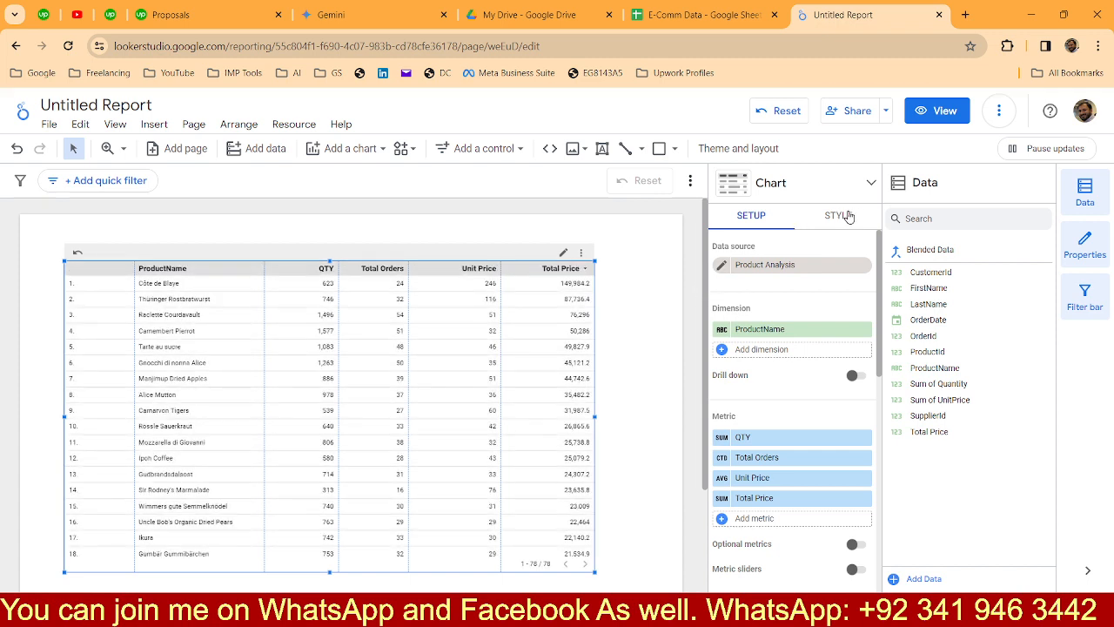
Examine the table's style options, including the footer, missing data and the display type of each metric.
click(841, 220)
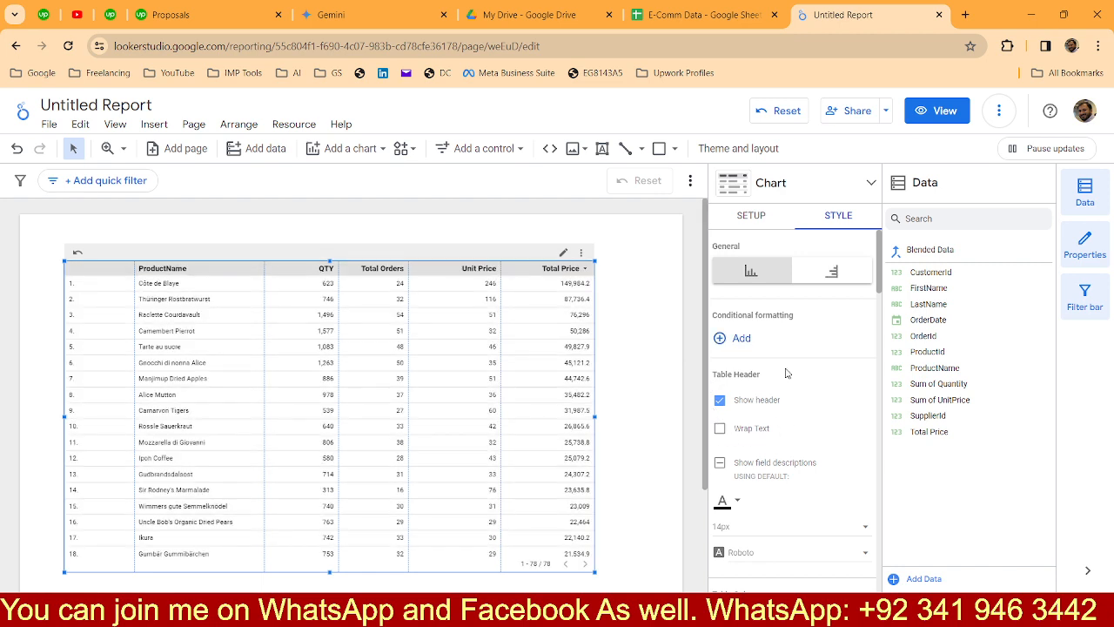
scroll(779, 430, down, 3)
scroll(779, 430, down, 5)
scroll(779, 430, down, 8)
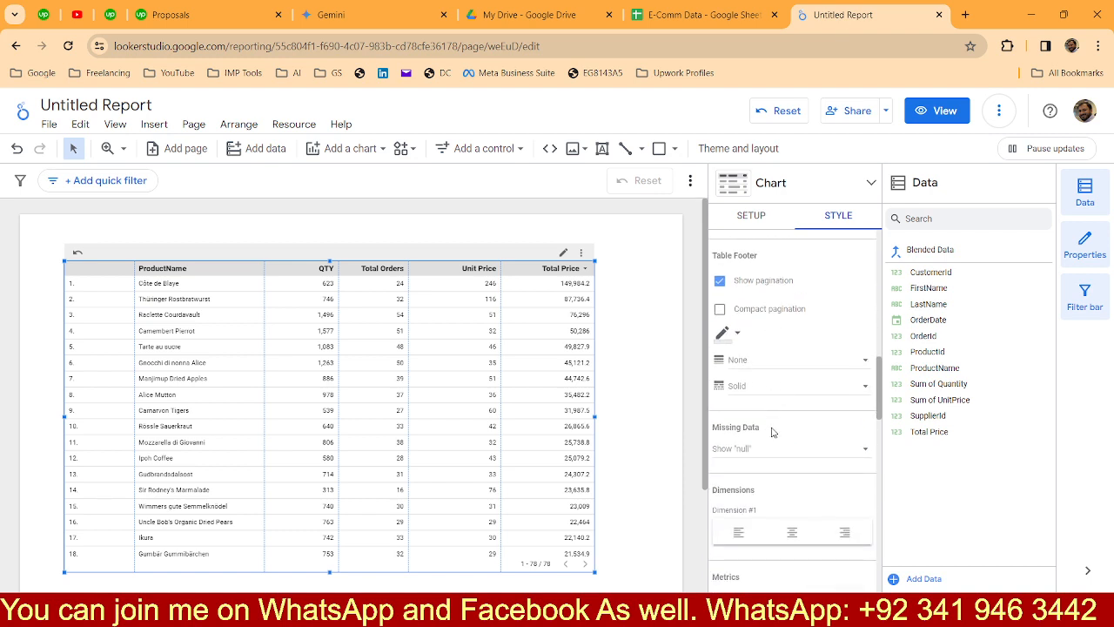
scroll(770, 440, down, 4)
scroll(793, 414, down, 5)
scroll(793, 468, up, 2)
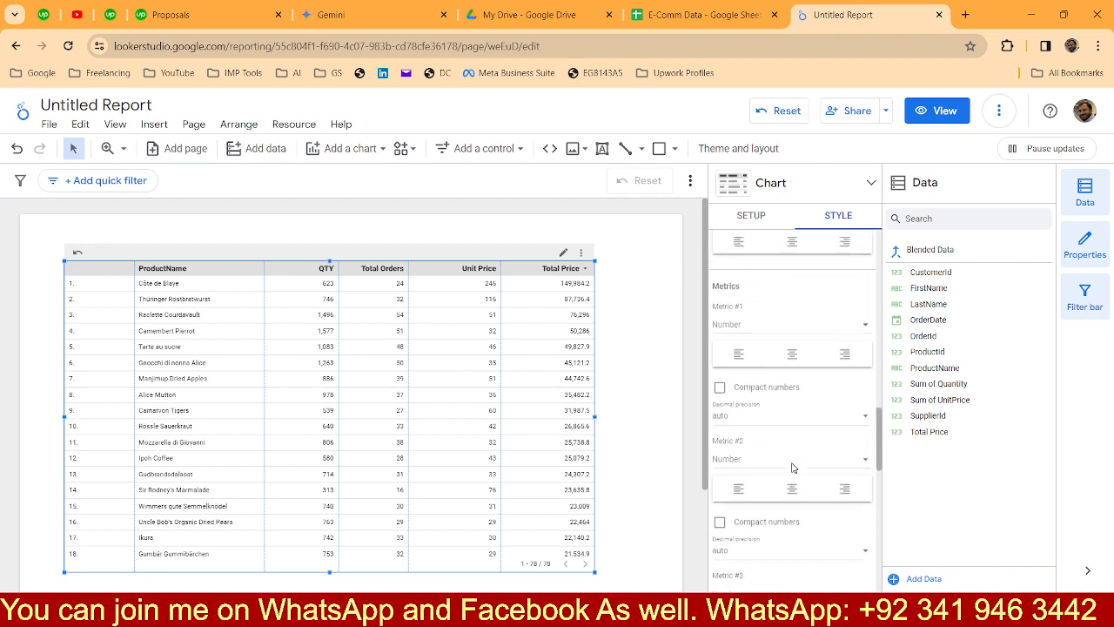
click(857, 328)
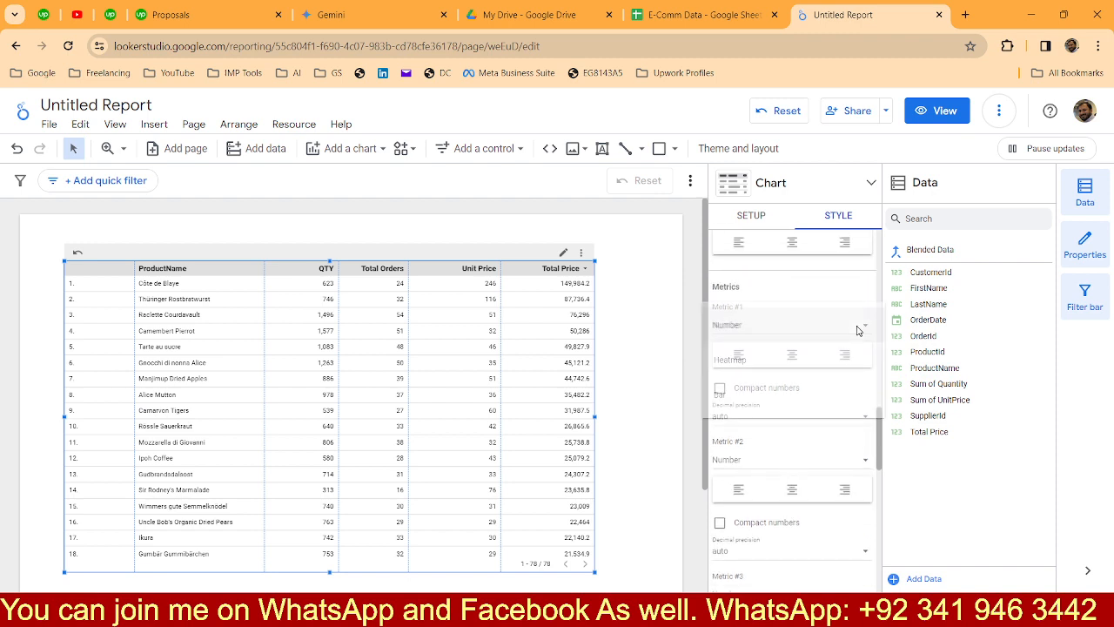
click(819, 436)
scroll(820, 436, down, 3)
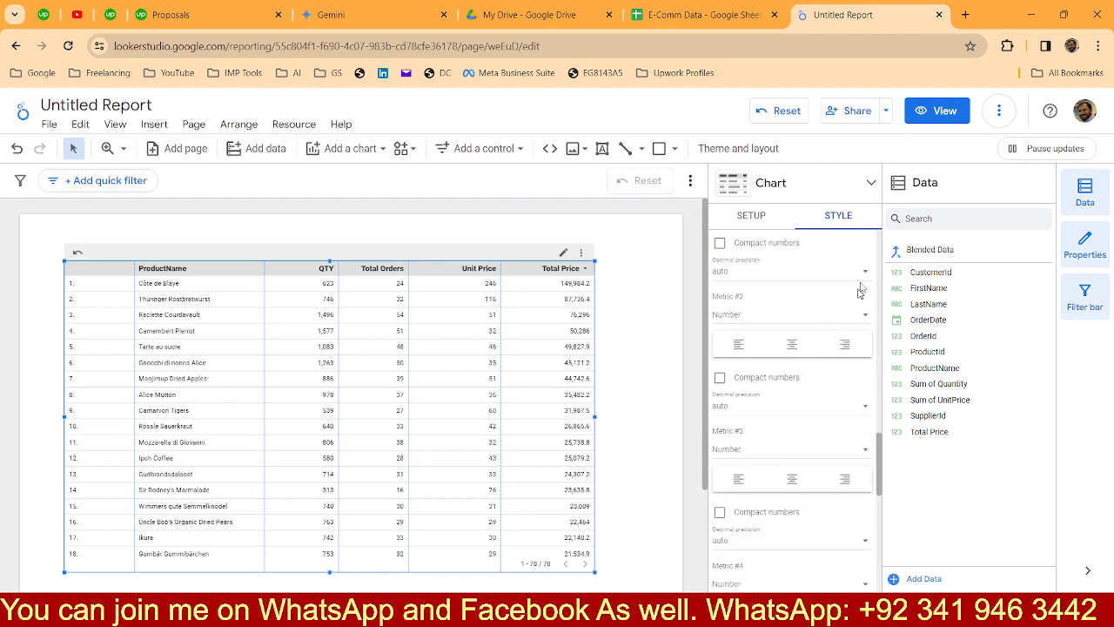
Set the table's primary sort field to Total Price, in descending order.
click(753, 216)
scroll(801, 399, up, 1)
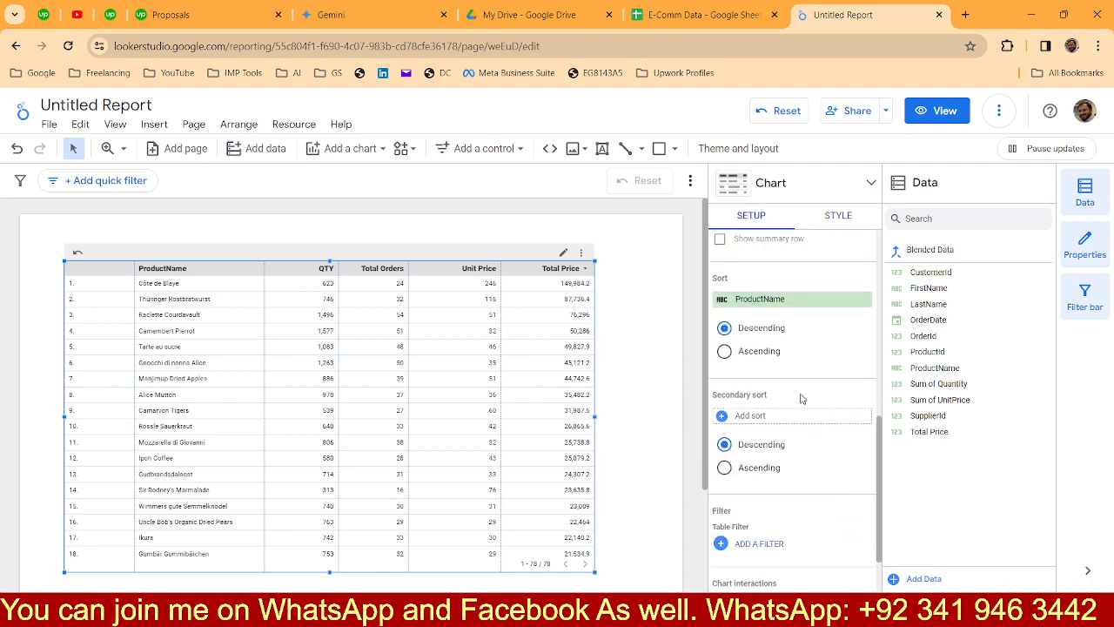
click(759, 301)
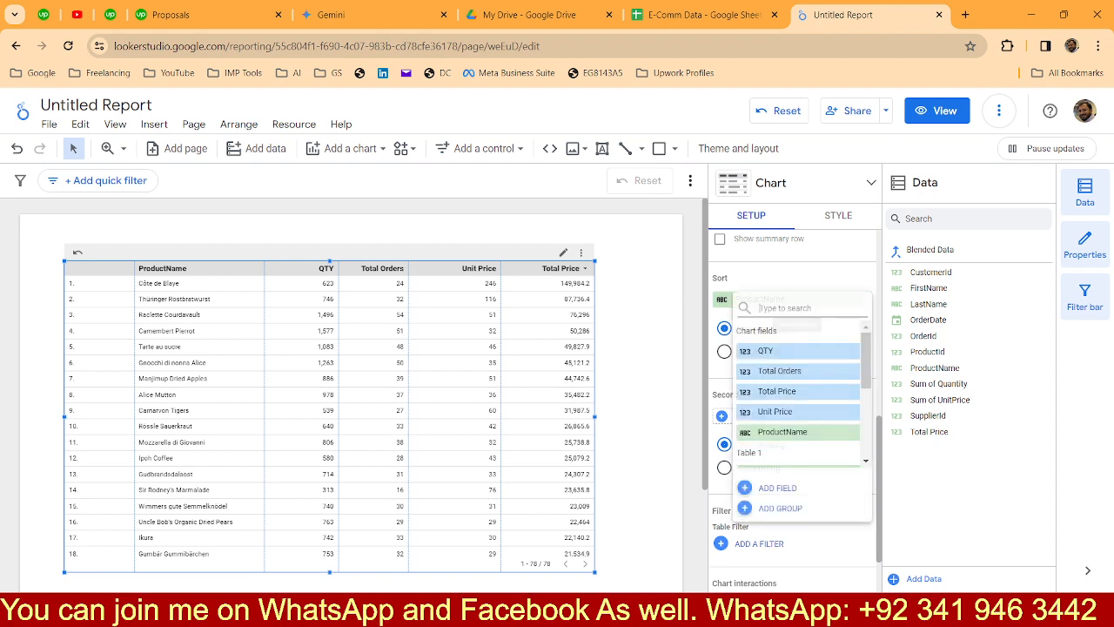
click(793, 394)
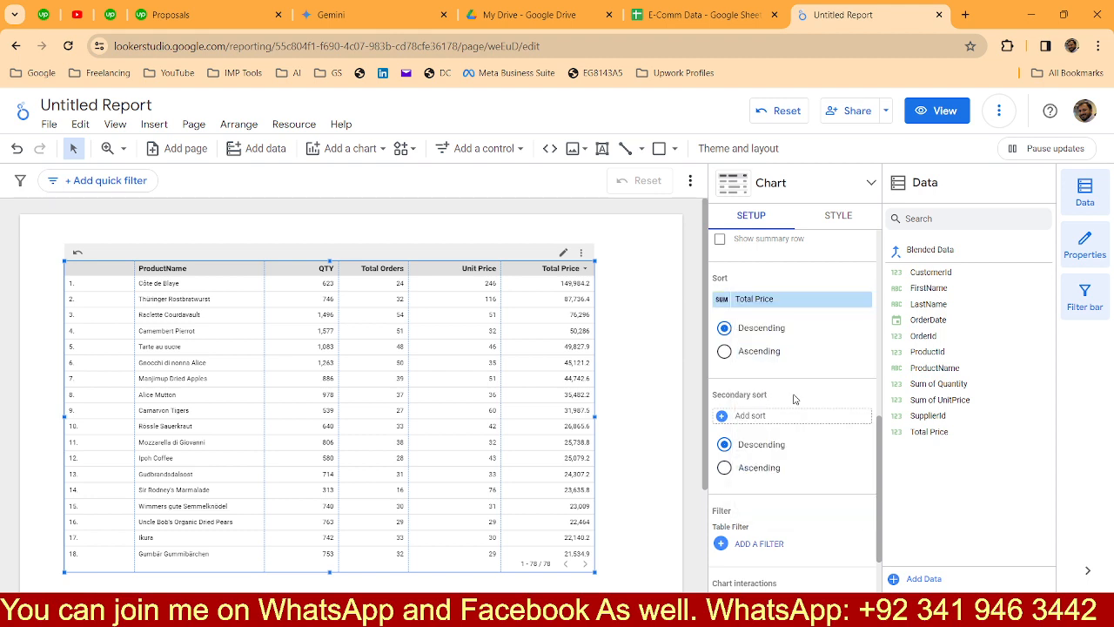
Add a table filter that includes only records with Total Price greater than 10000, and save it.
scroll(790, 461, down, 1)
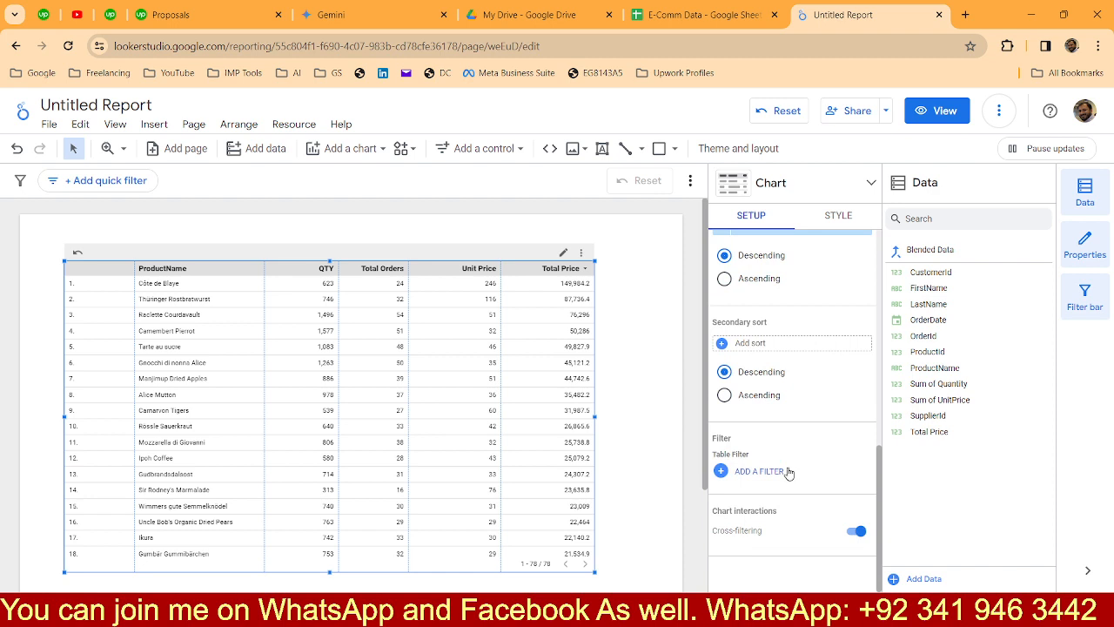
click(758, 475)
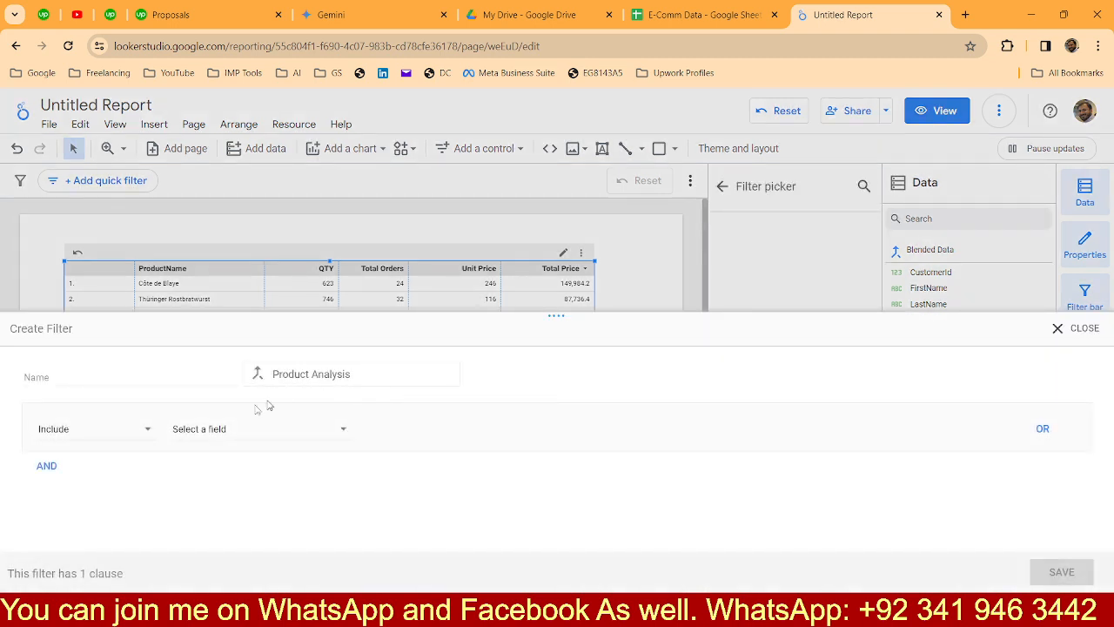
click(151, 432)
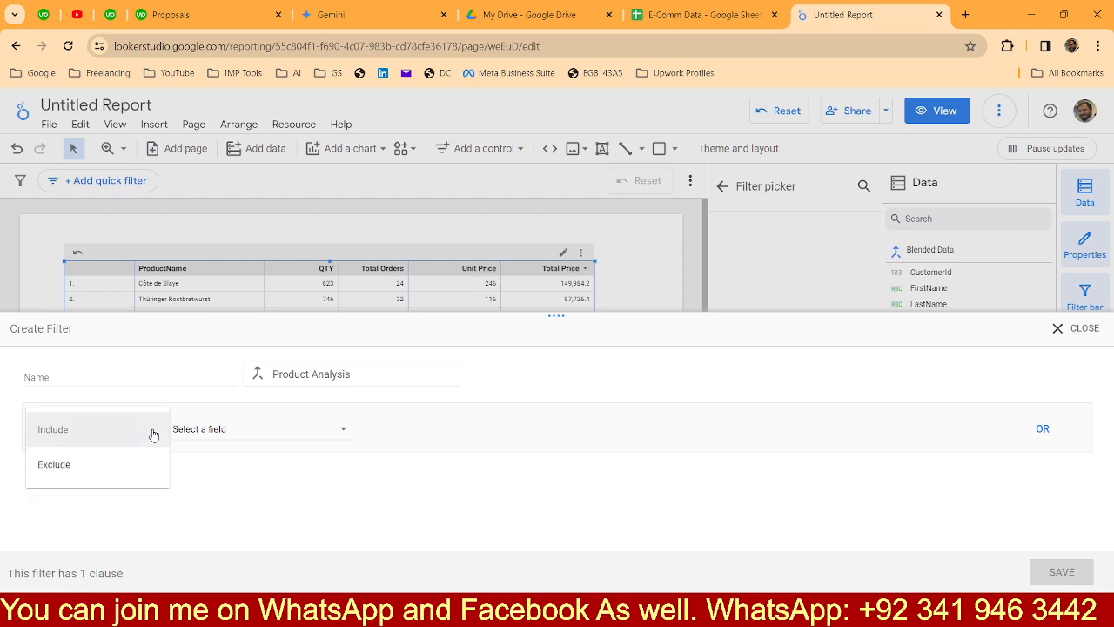
click(347, 435)
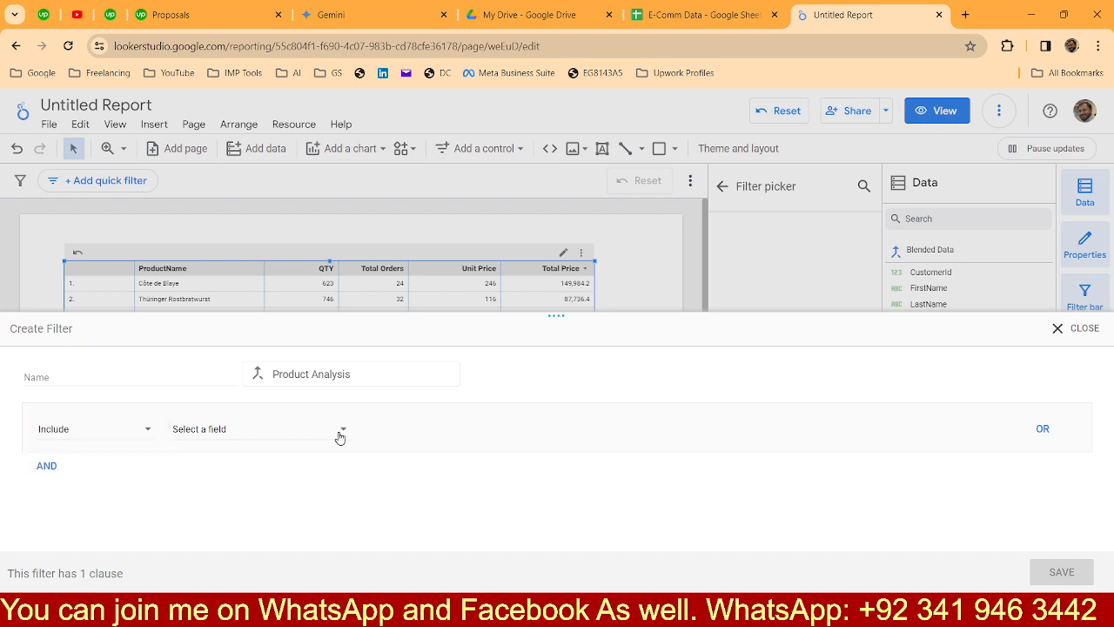
click(339, 437)
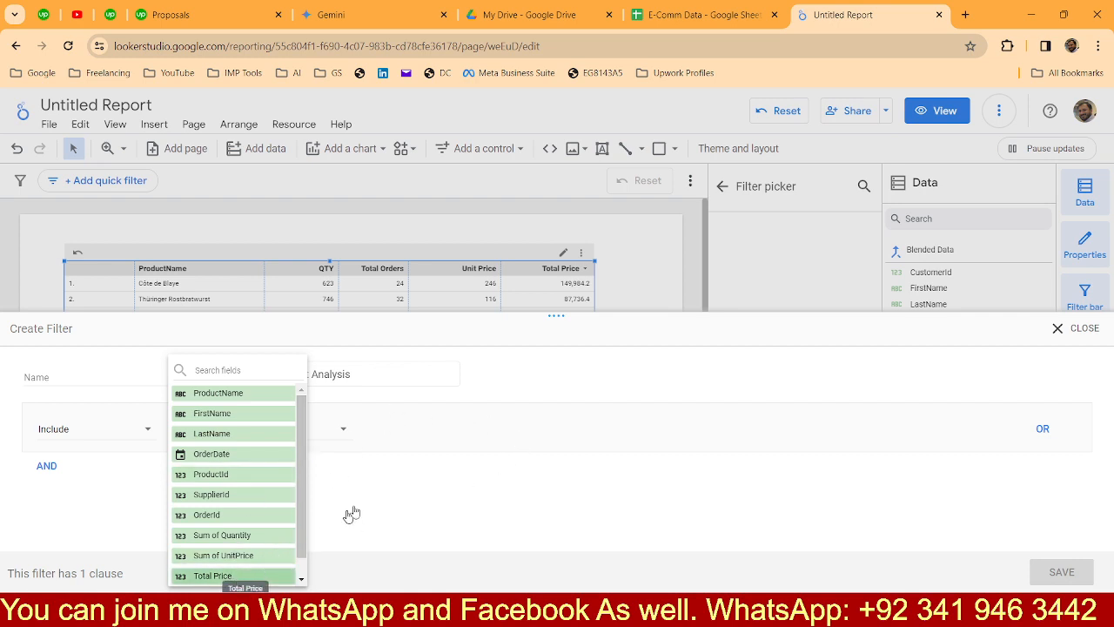
click(424, 435)
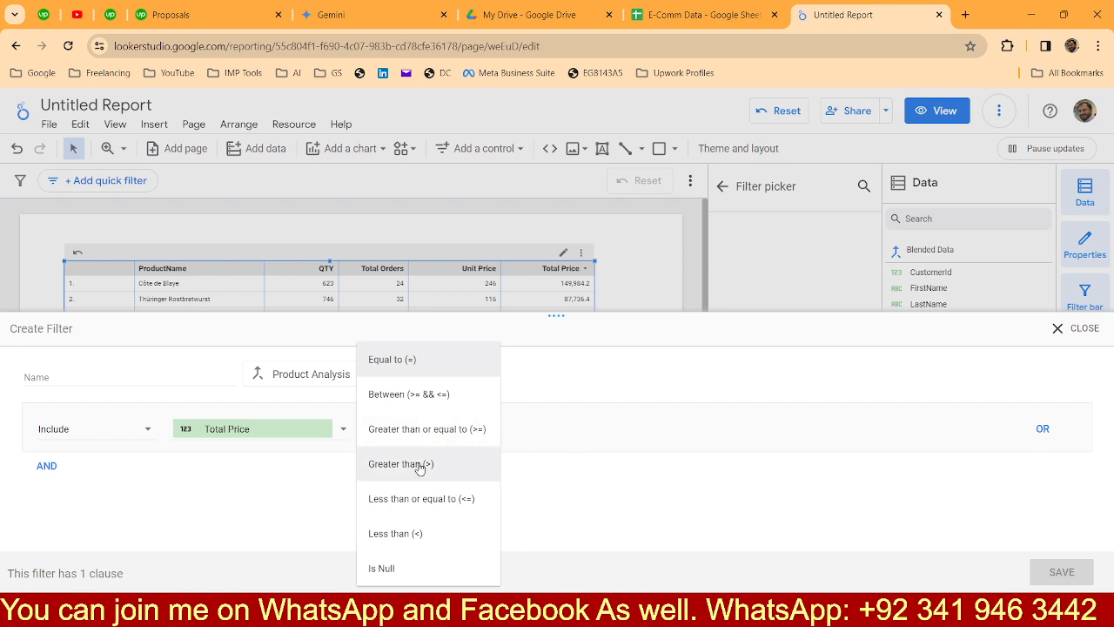
click(420, 466)
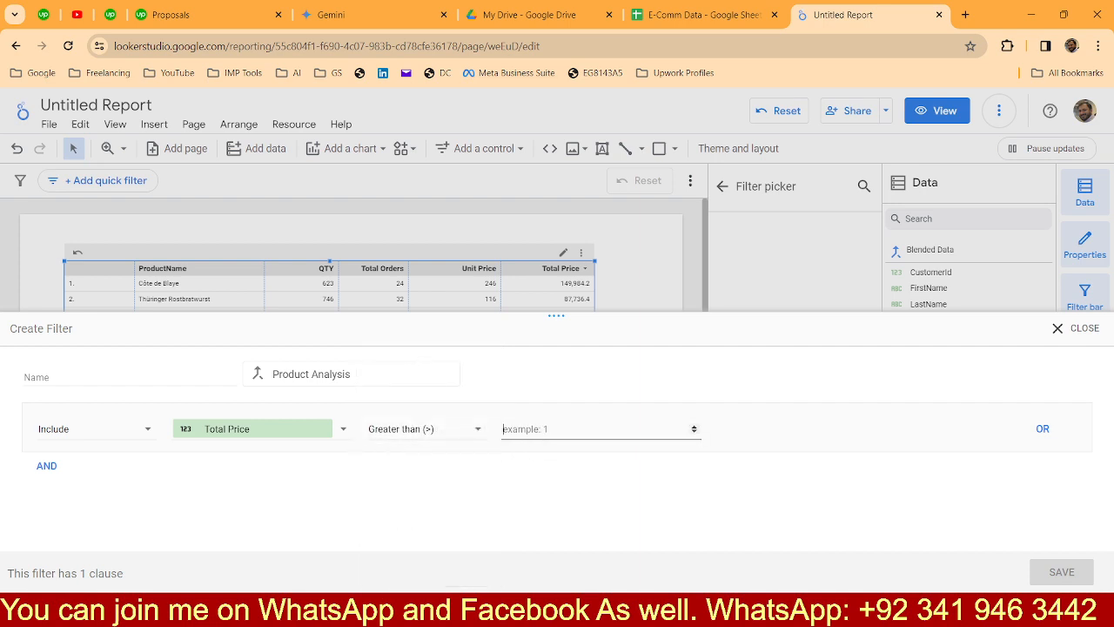
text(10)
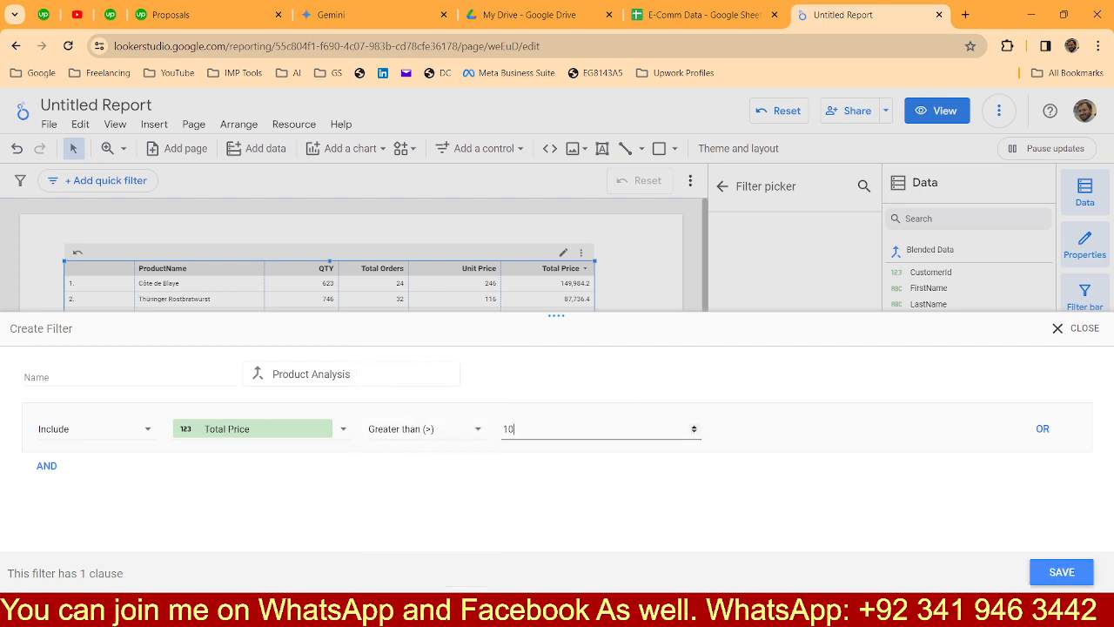
text(000)
click(1062, 572)
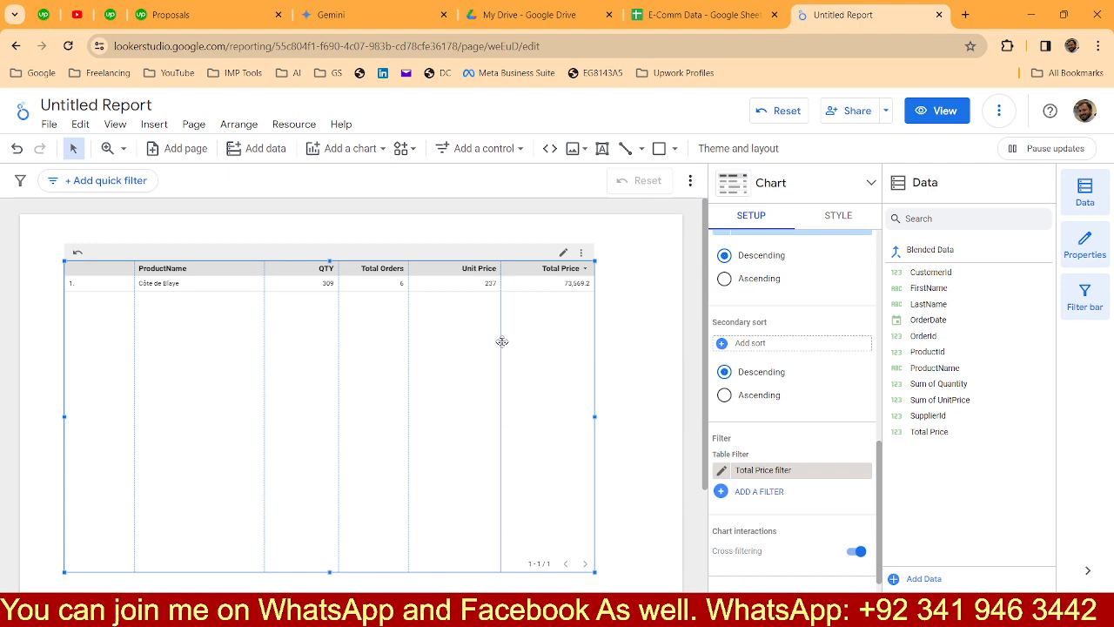
Change the Total Price filter's greater-than threshold to 5000 and save the filter.
click(723, 473)
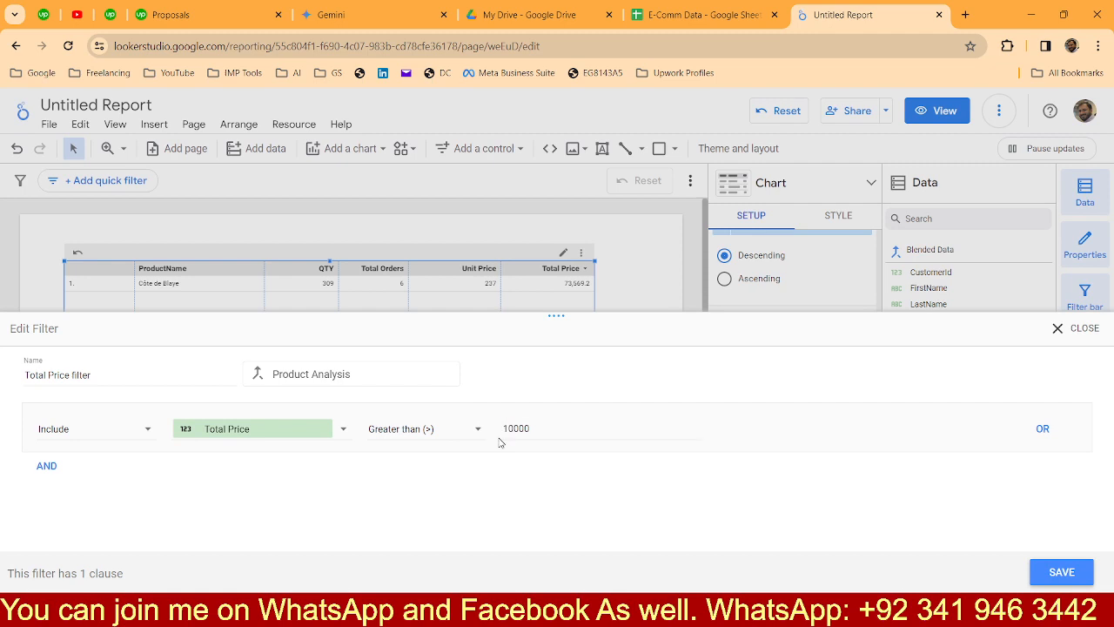
click(1066, 572)
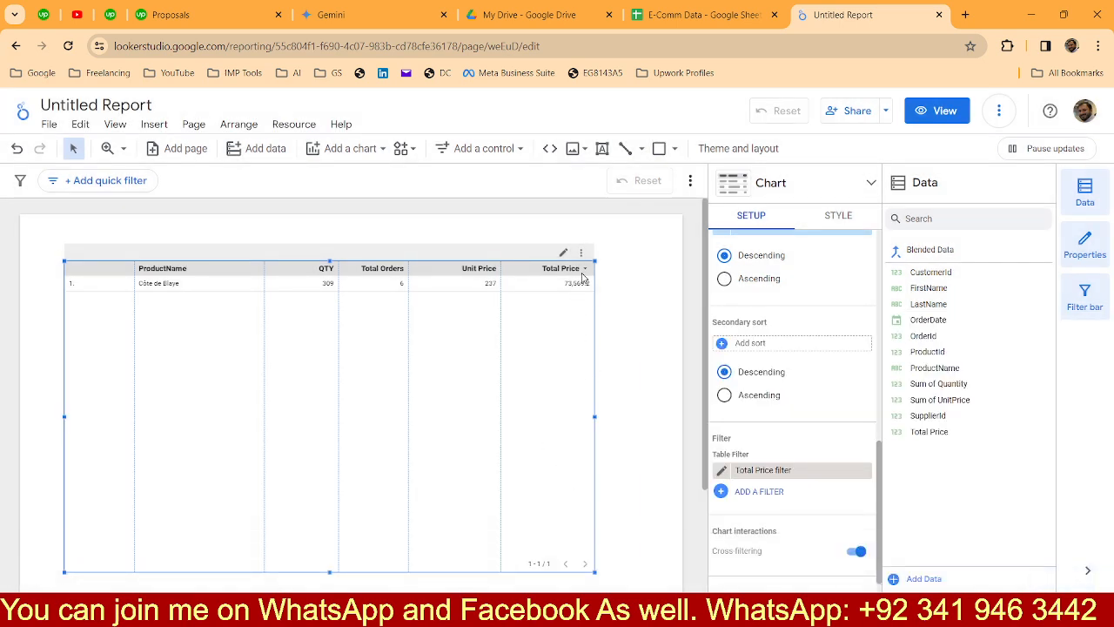
click(723, 471)
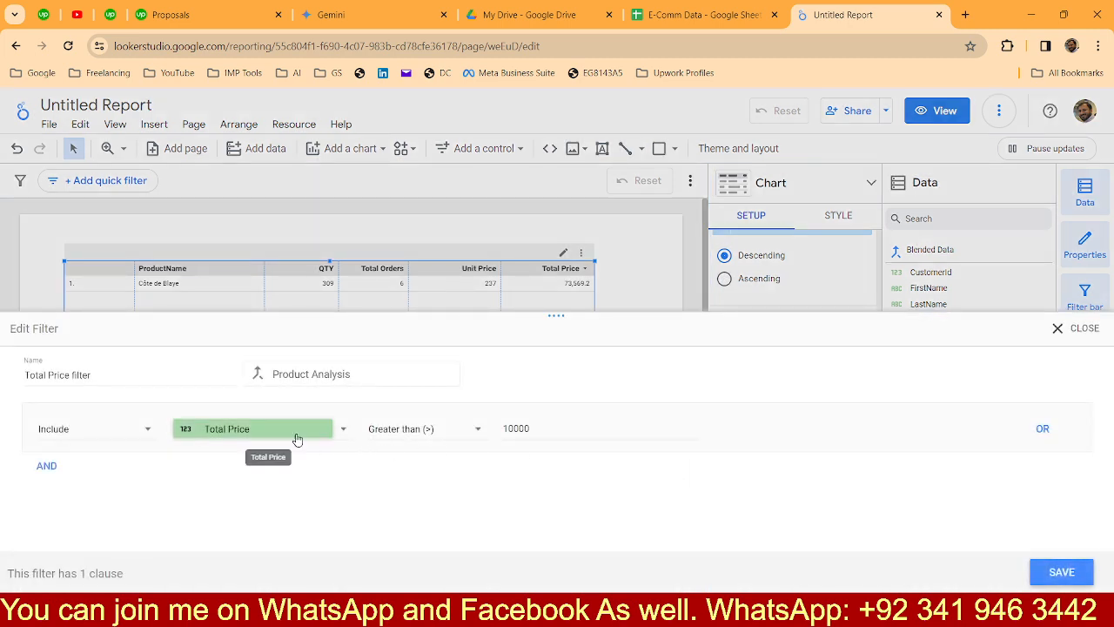
click(401, 434)
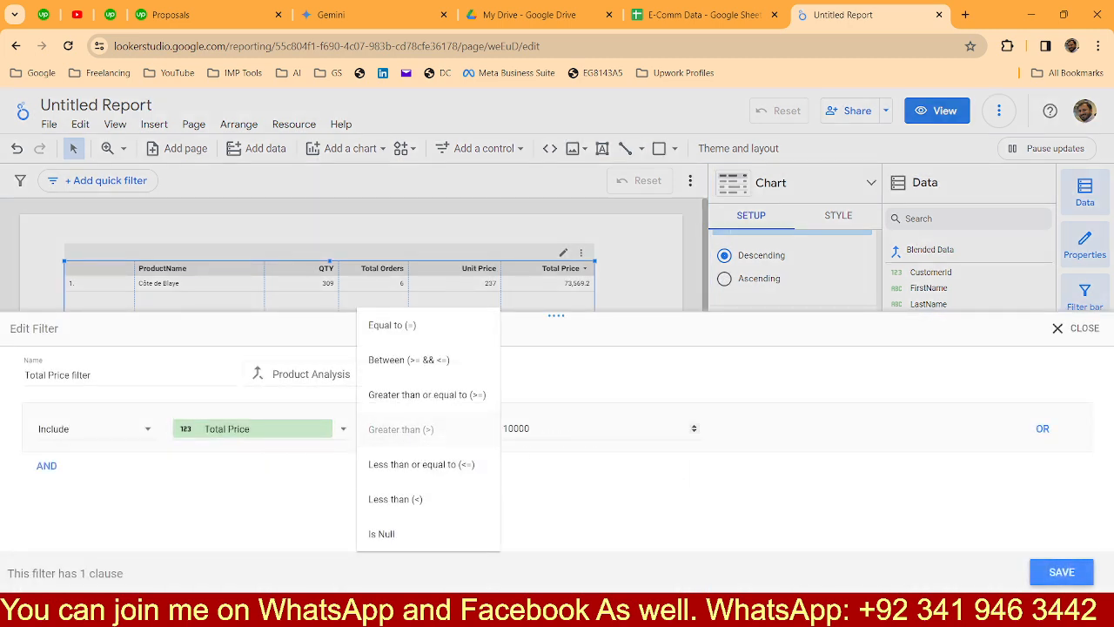
click(504, 428)
drag(507, 428, 490, 428)
key(BackSpace)
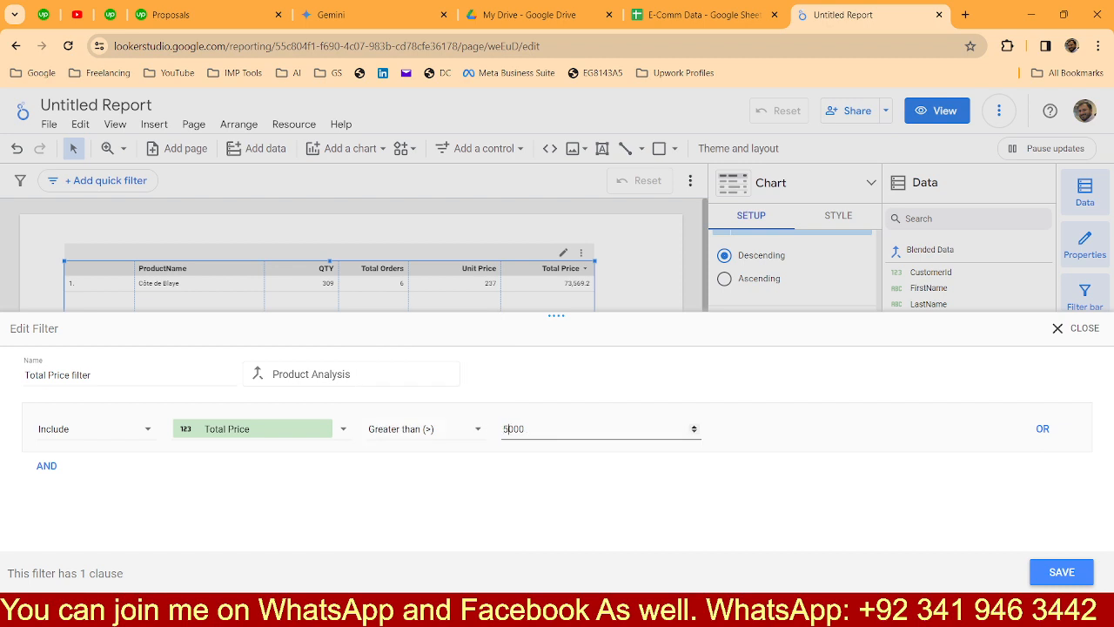
click(1058, 572)
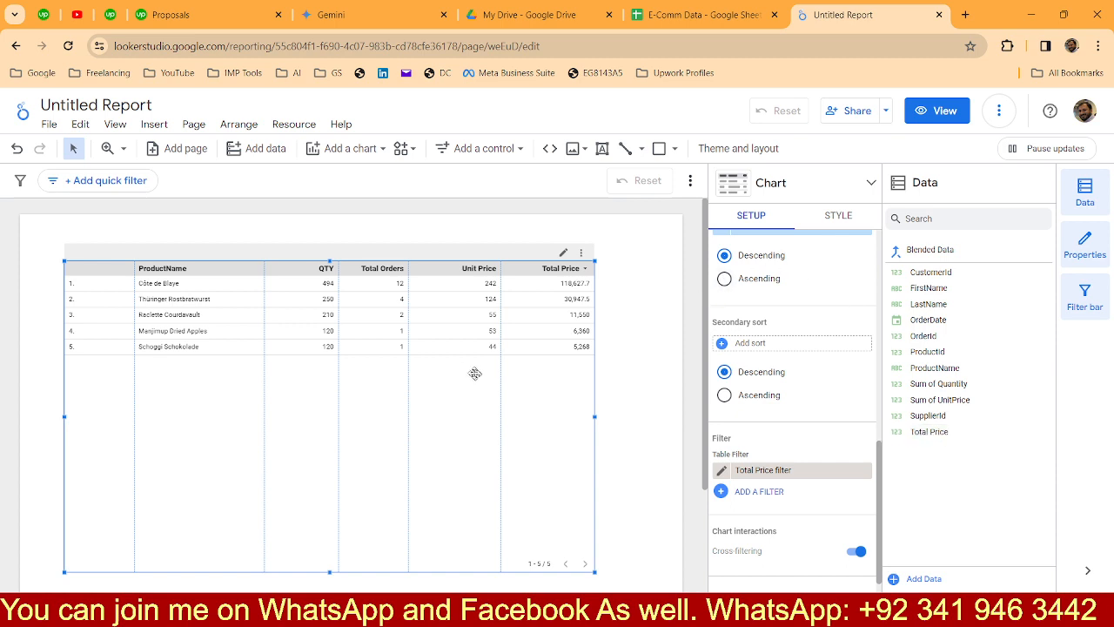
Insert a new table on the report page, in the free area below the product table's rows.
scroll(598, 412, down, 2)
click(550, 481)
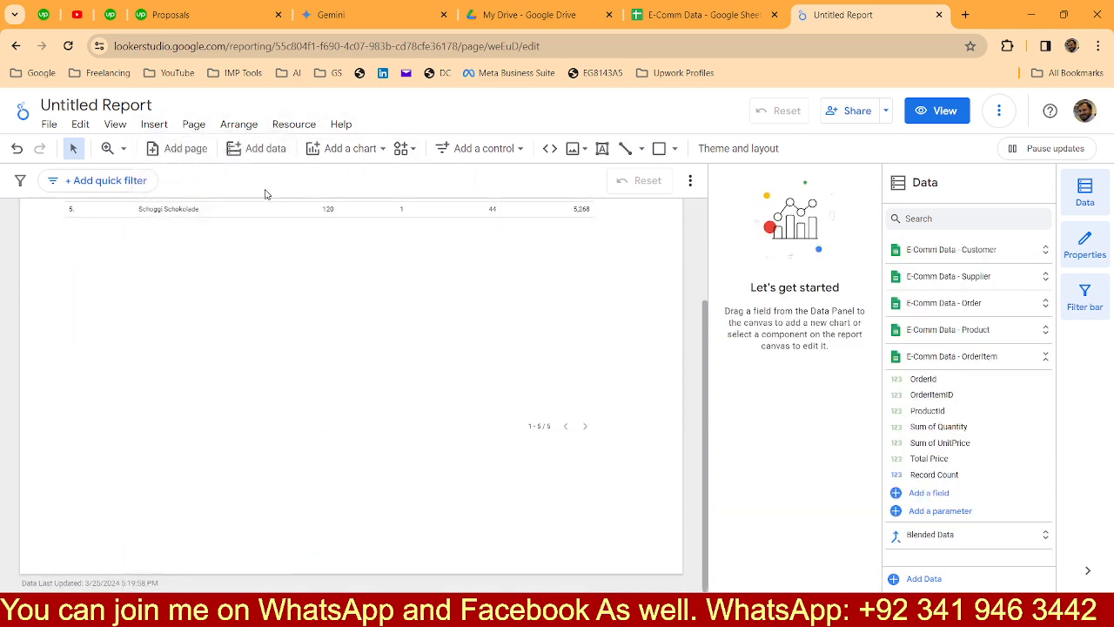
click(155, 124)
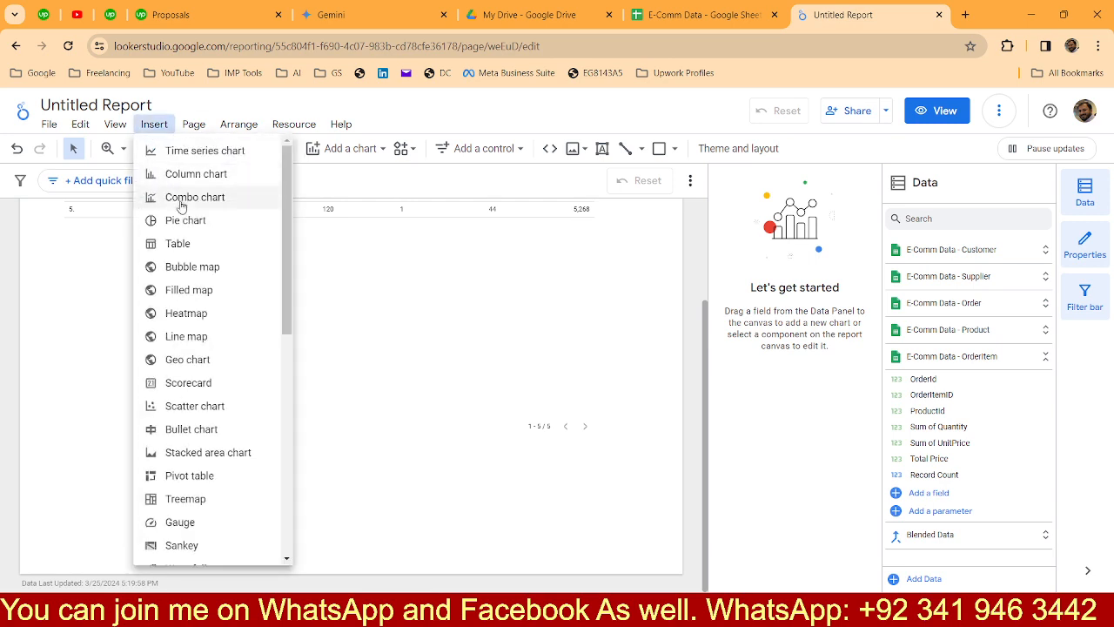
click(183, 255)
click(487, 490)
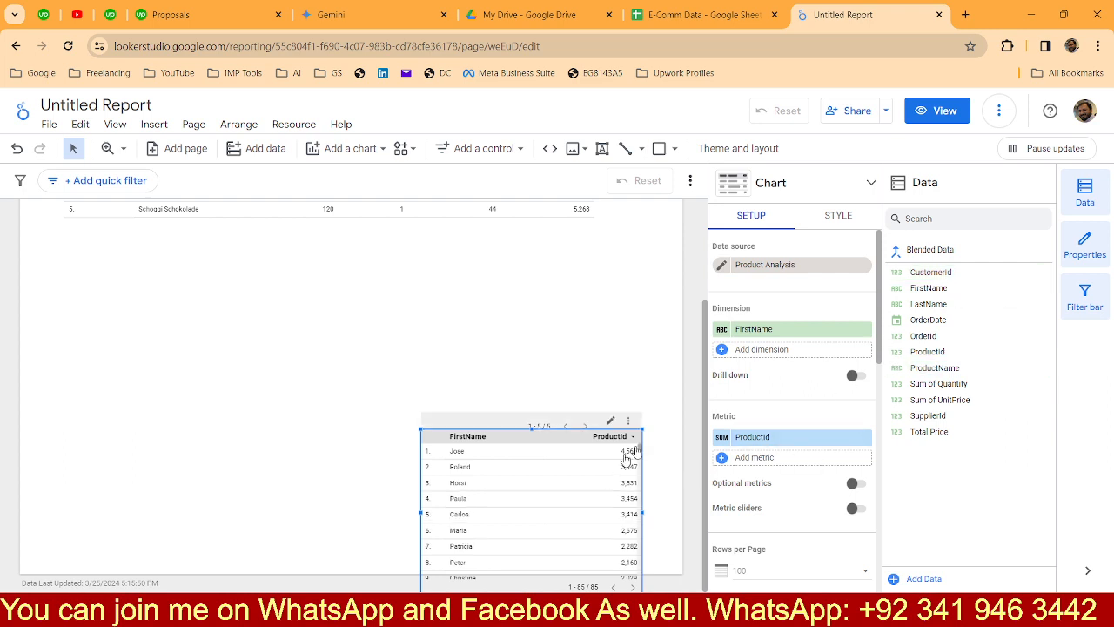
Set the new table's data source to E-Comm Data - Customer.
click(781, 266)
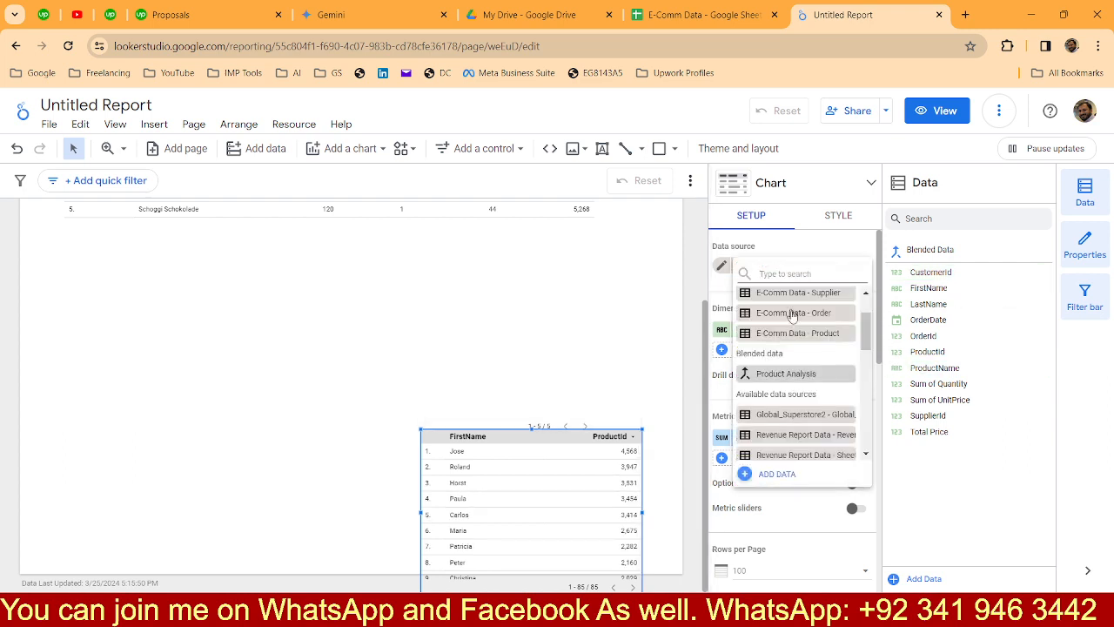
scroll(812, 348, up, 2)
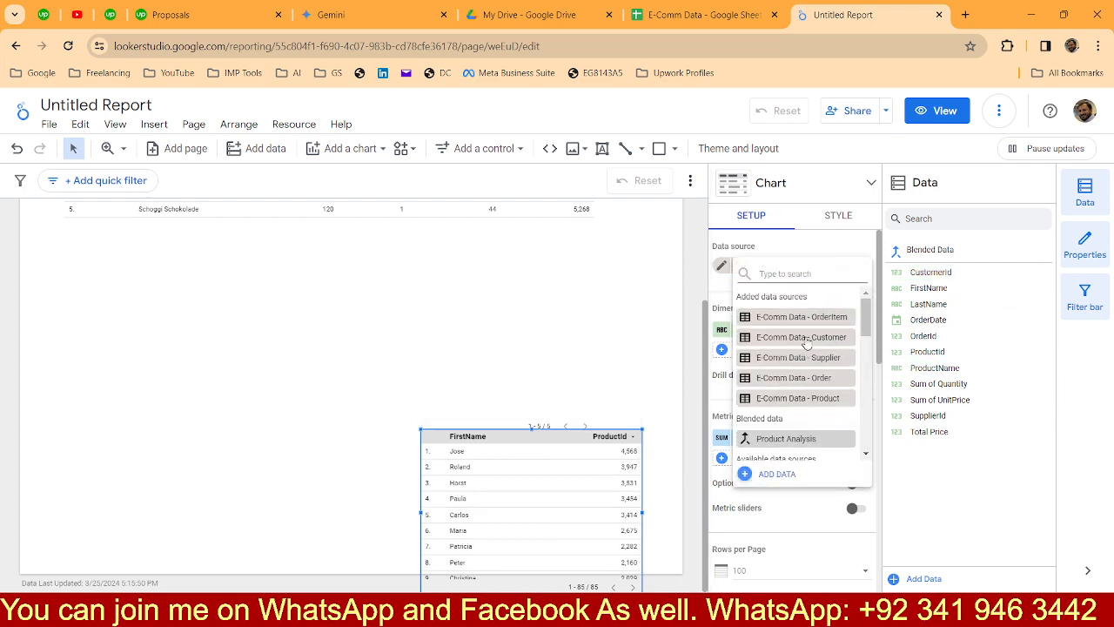
click(807, 344)
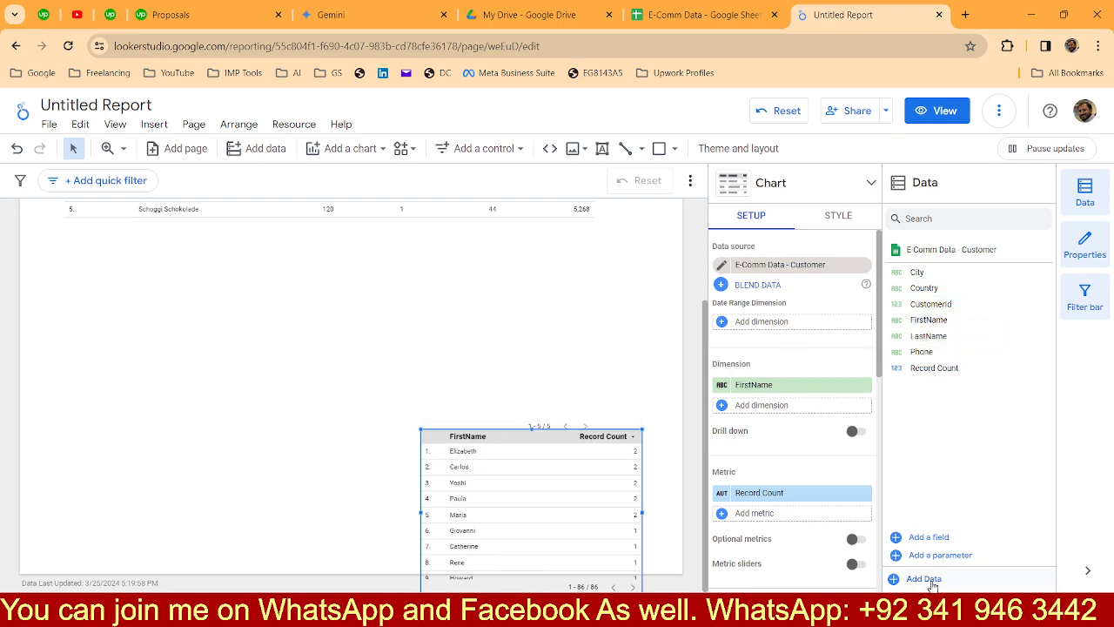
Start a new calculated field in the E-Comm Data - Customer source and name it Customer Name.
click(924, 540)
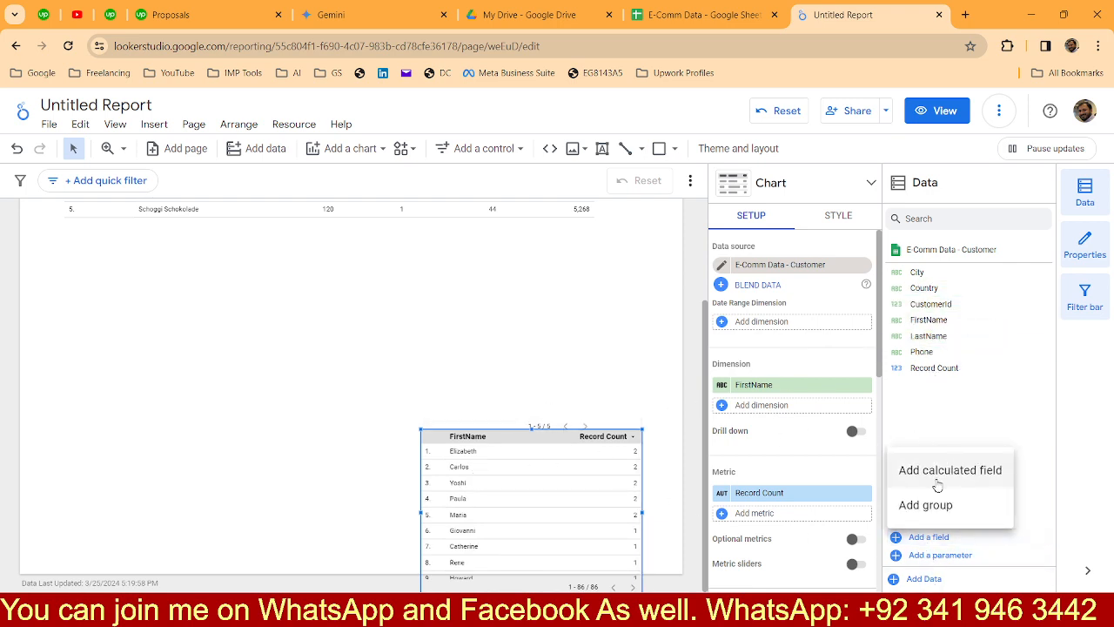
click(906, 475)
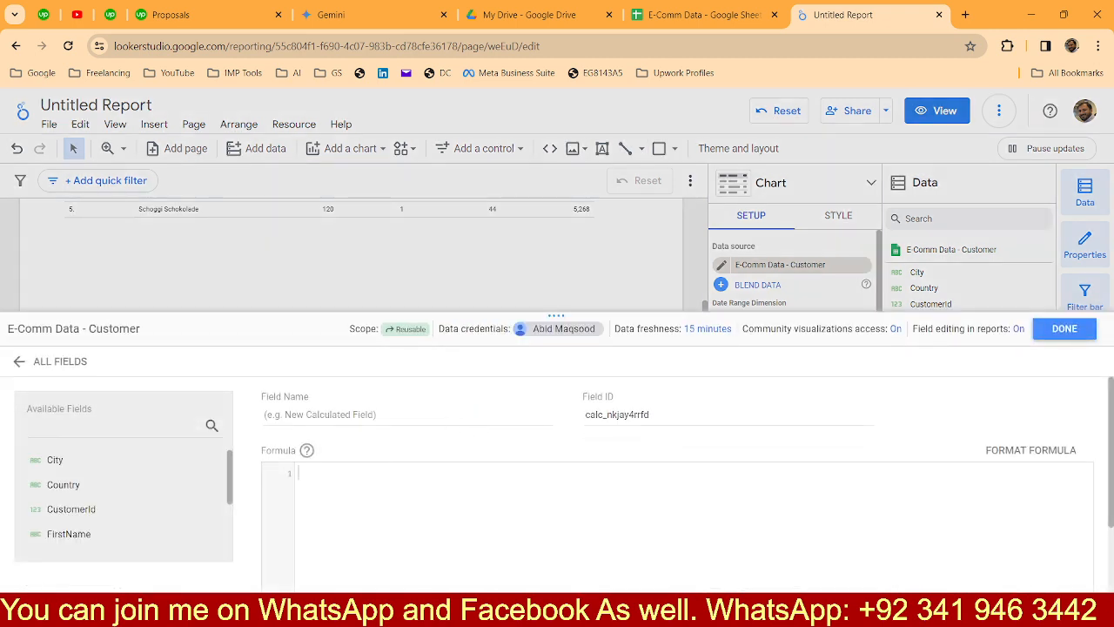
click(349, 415)
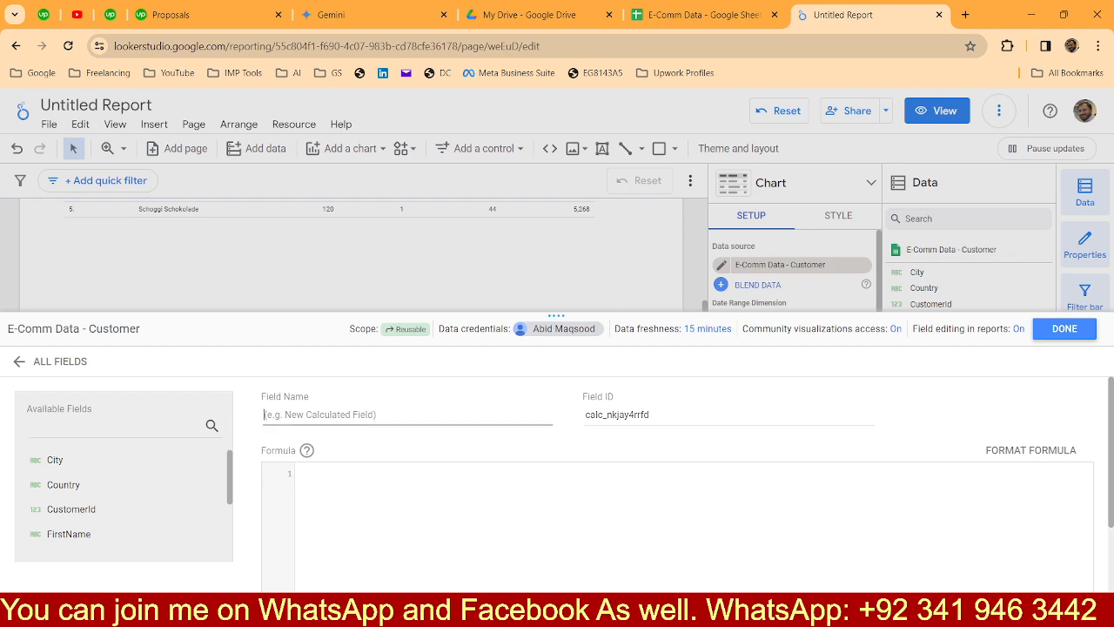
text(Customer Name)
Try to write the Customer Name formula by joining FirstName and a space with the & operator.
click(318, 476)
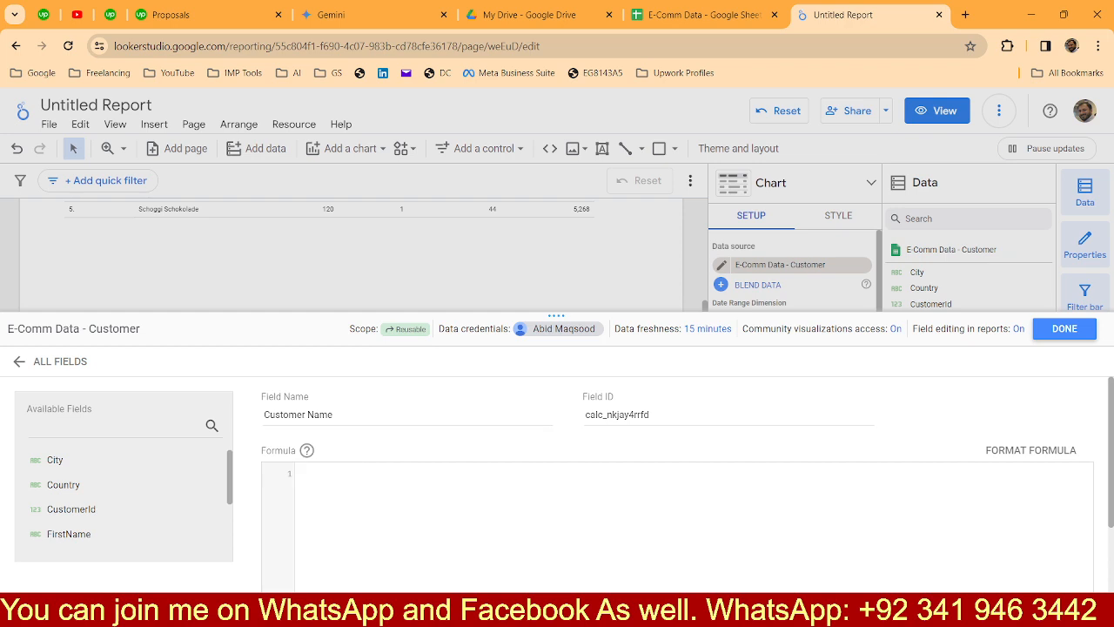
text(firstName)
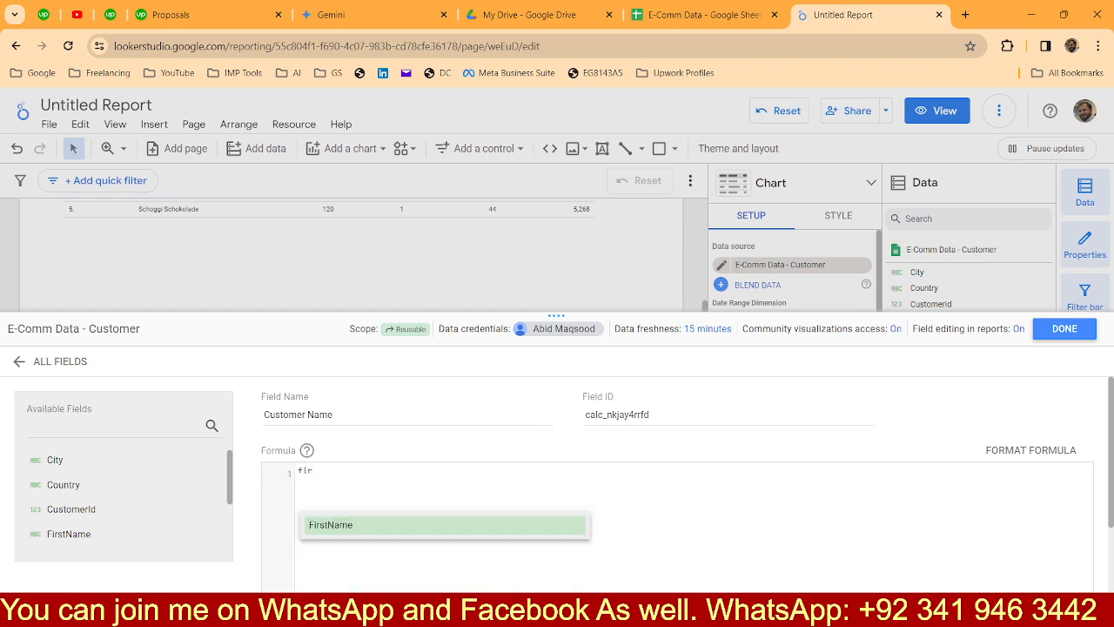
key(Return)
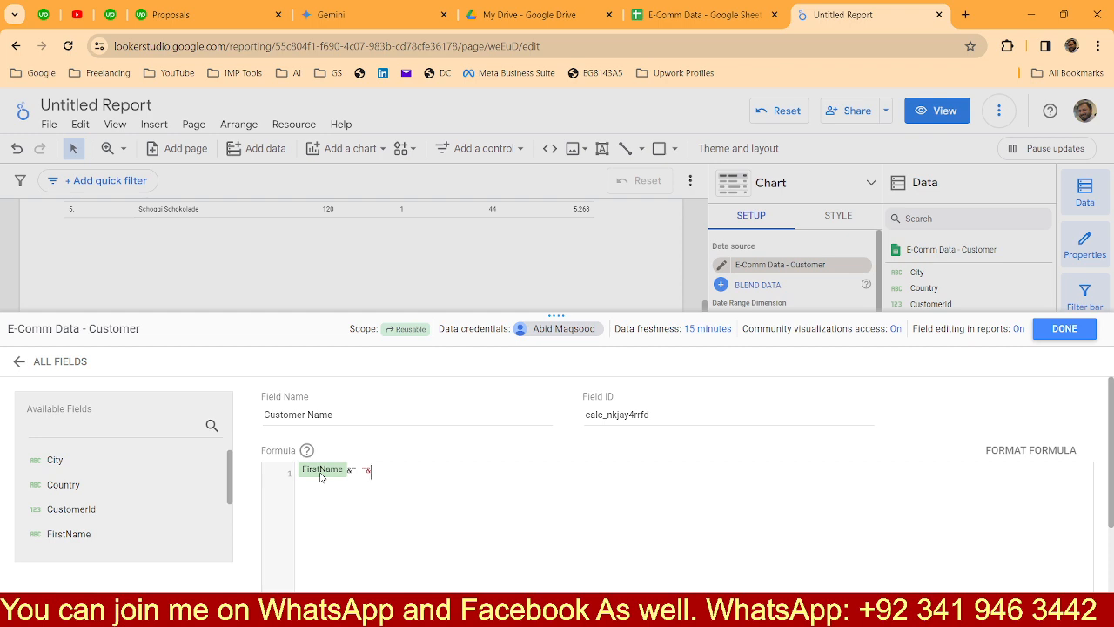
key(Right)
text(l)
key(shift+Right)
key(shift+Right)
key(shift+Right)
key(shift+Right)
key(BackSpace)
key(BackSpace)
Replace the Customer Name formula's contents with an empty CONCAT function.
key(Home)
text(CON)
key(Delete)
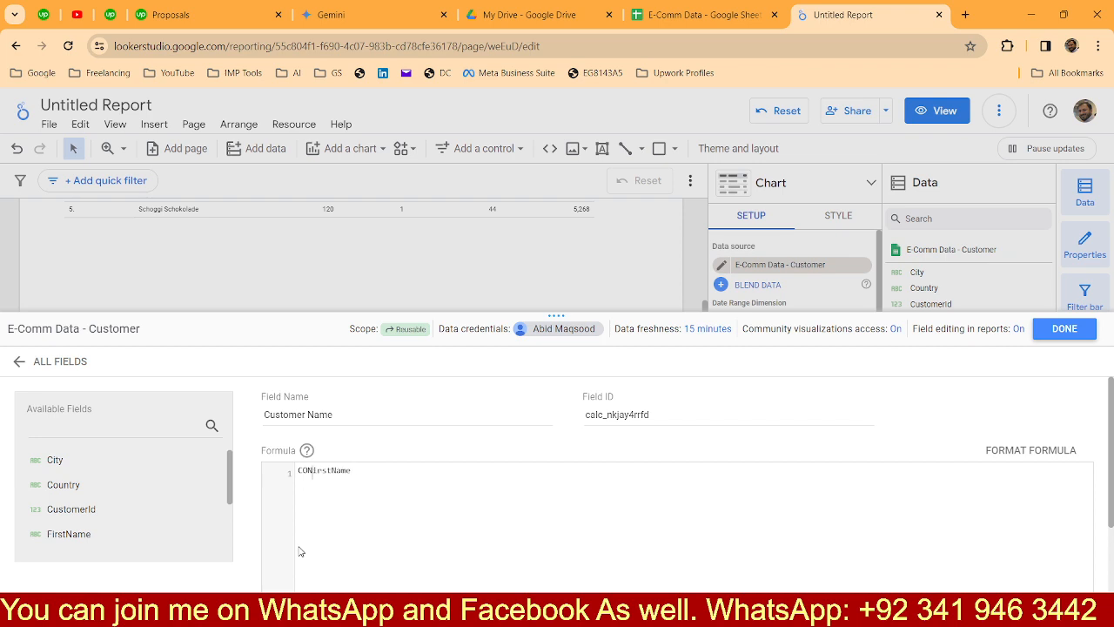
key(Delete)
key(Delete)
key(Delete)
key(Delete)
key(Delete)
key(Delete)
key(Delete)
key(Delete)
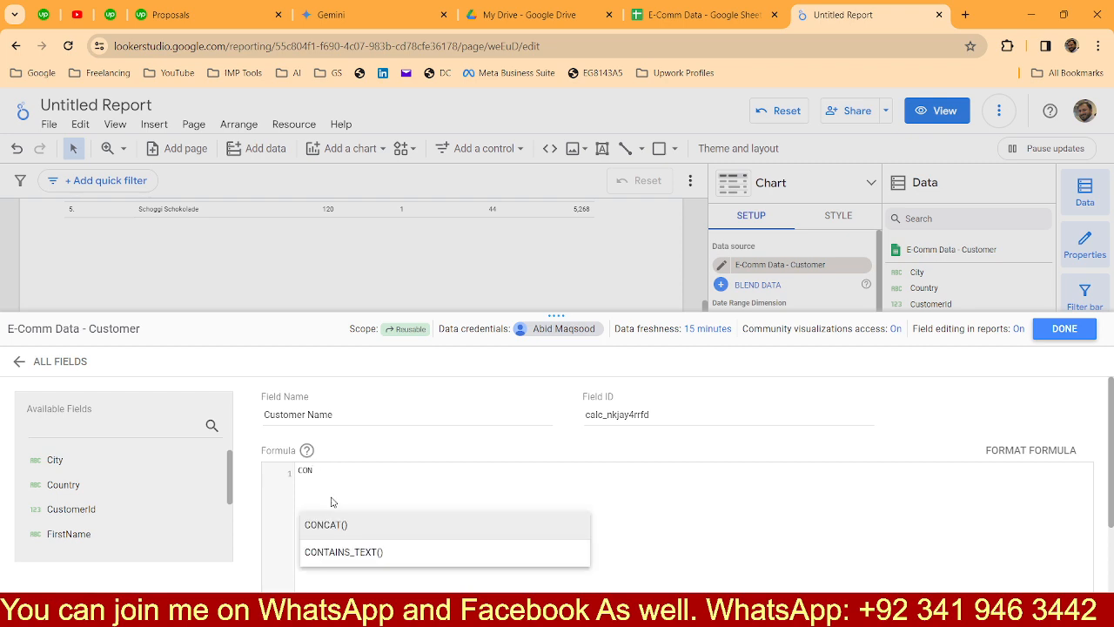
click(362, 525)
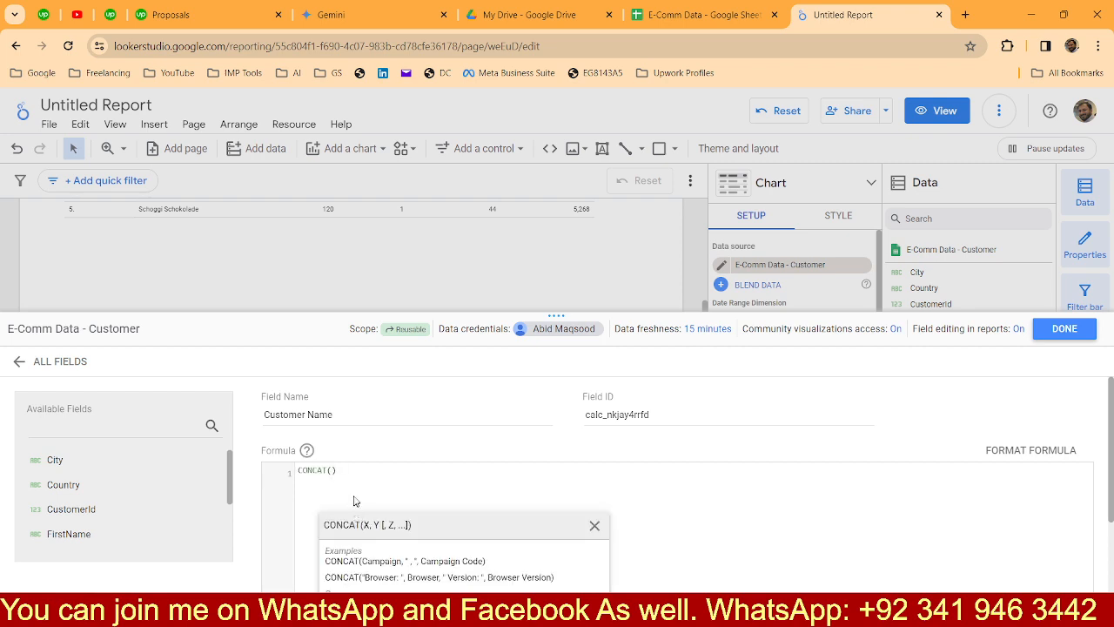
Give CONCAT the arguments FirstName, a quoted space and LastName.
text(fi)
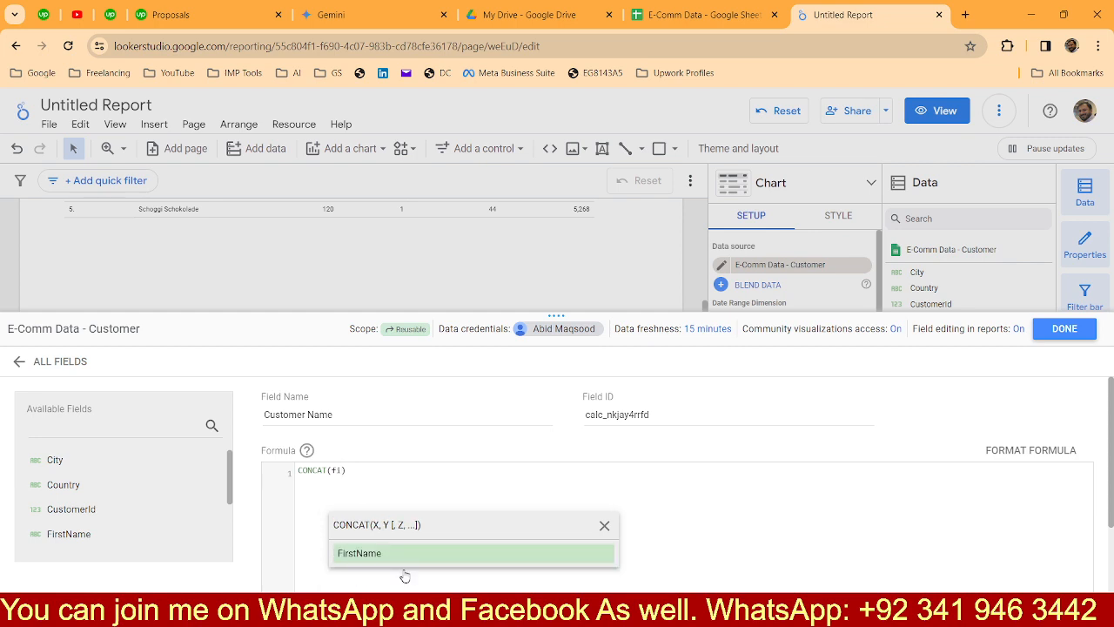
click(402, 557)
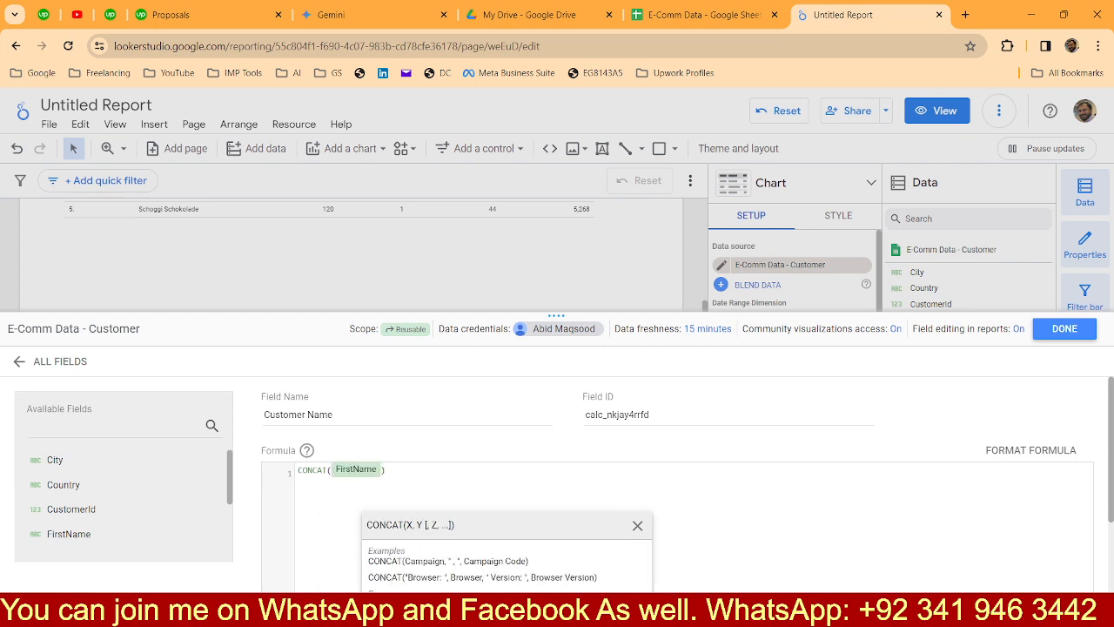
text(," ")
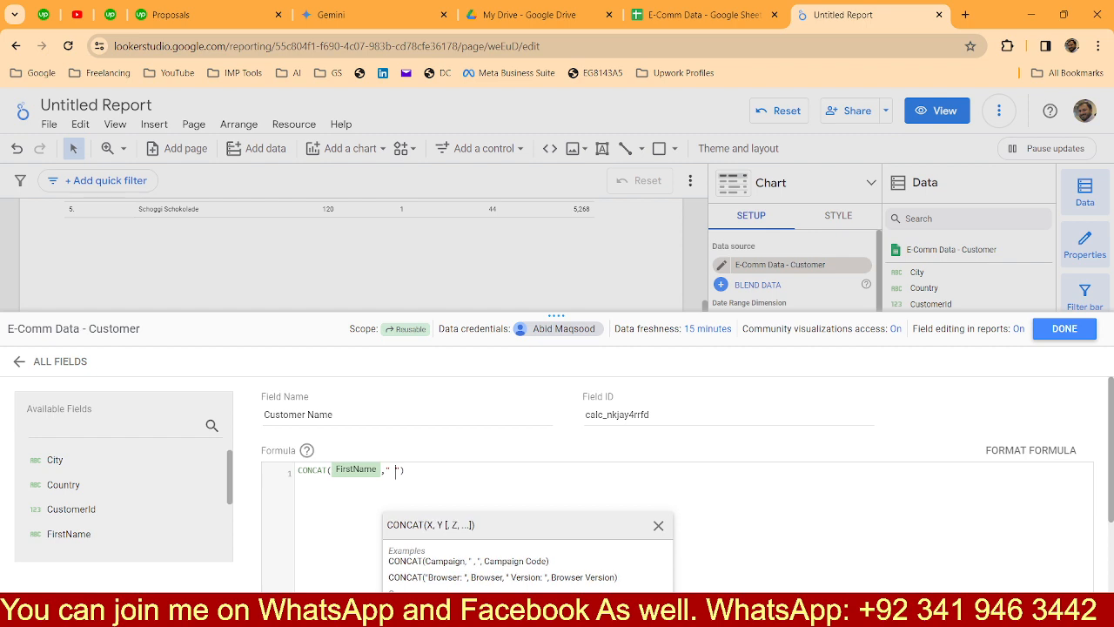
text(,Last)
click(402, 559)
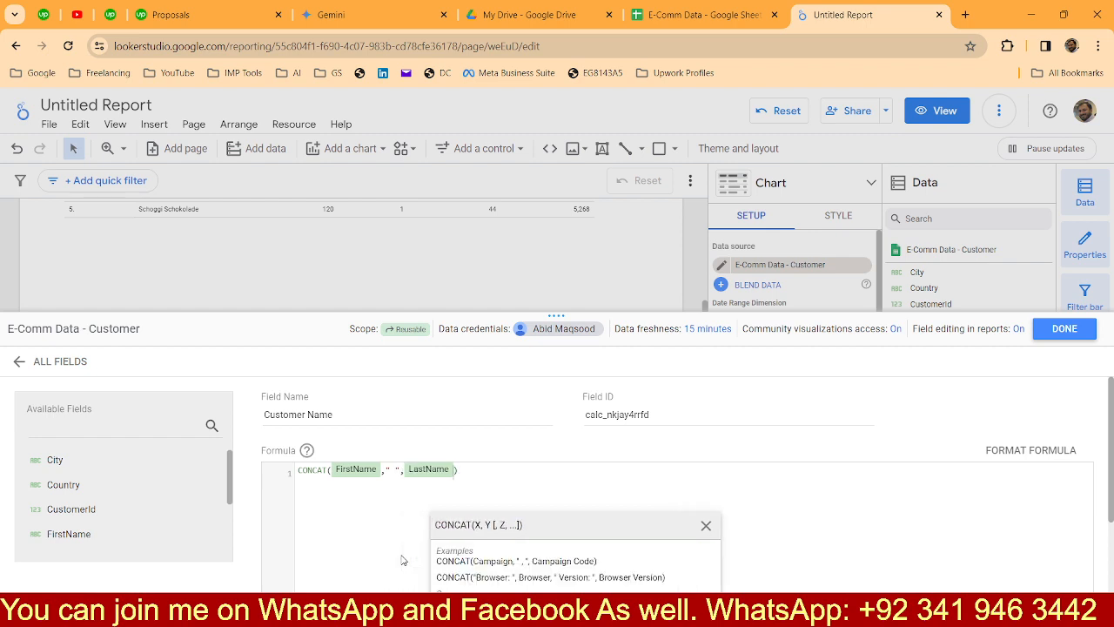
Extend the CONCAT formula after LastName with the separator " - " and the Phone field.
text(," - ")
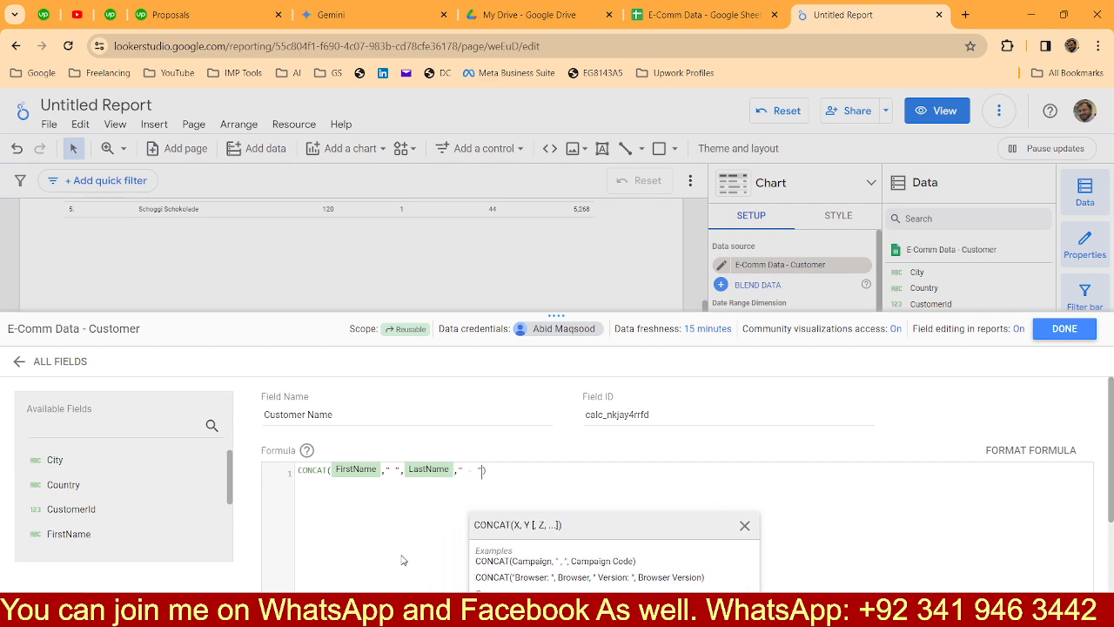
text(,)
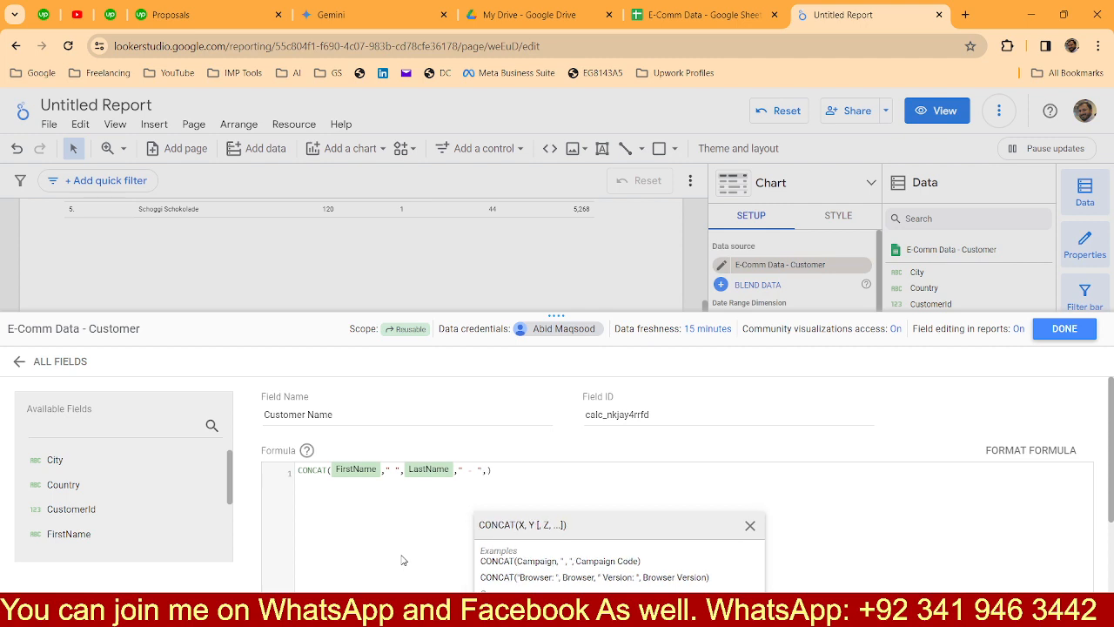
text(ph)
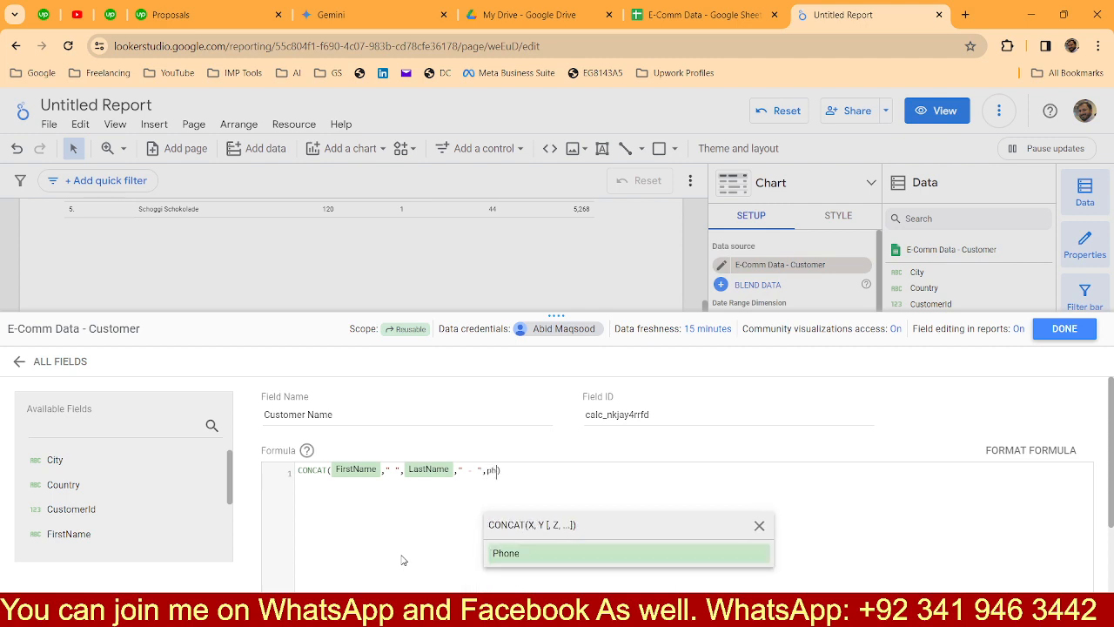
click(494, 554)
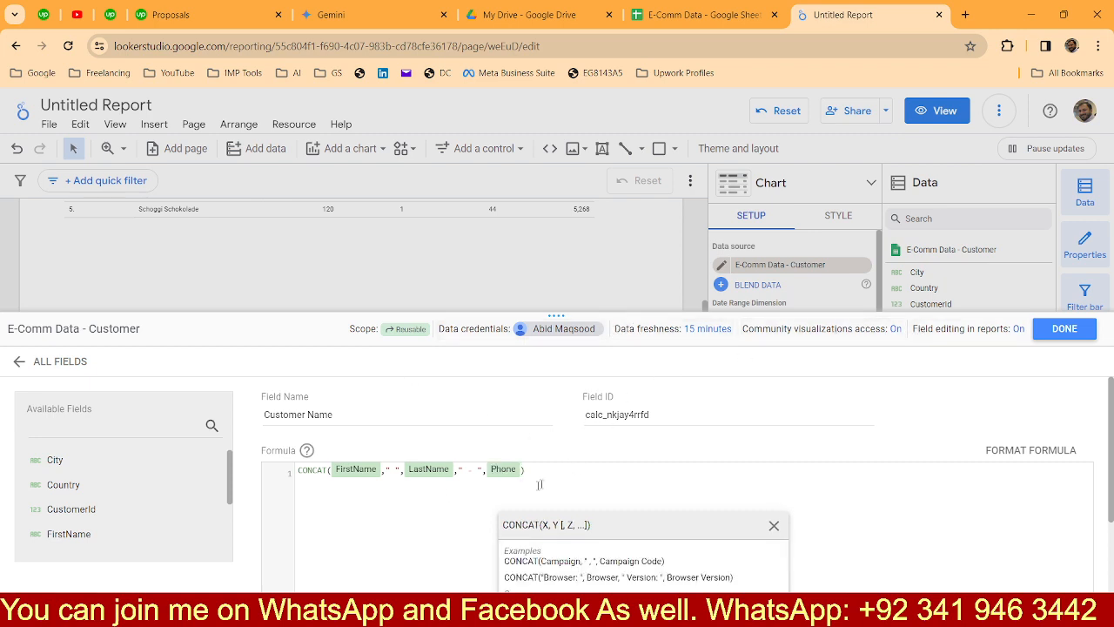
click(389, 511)
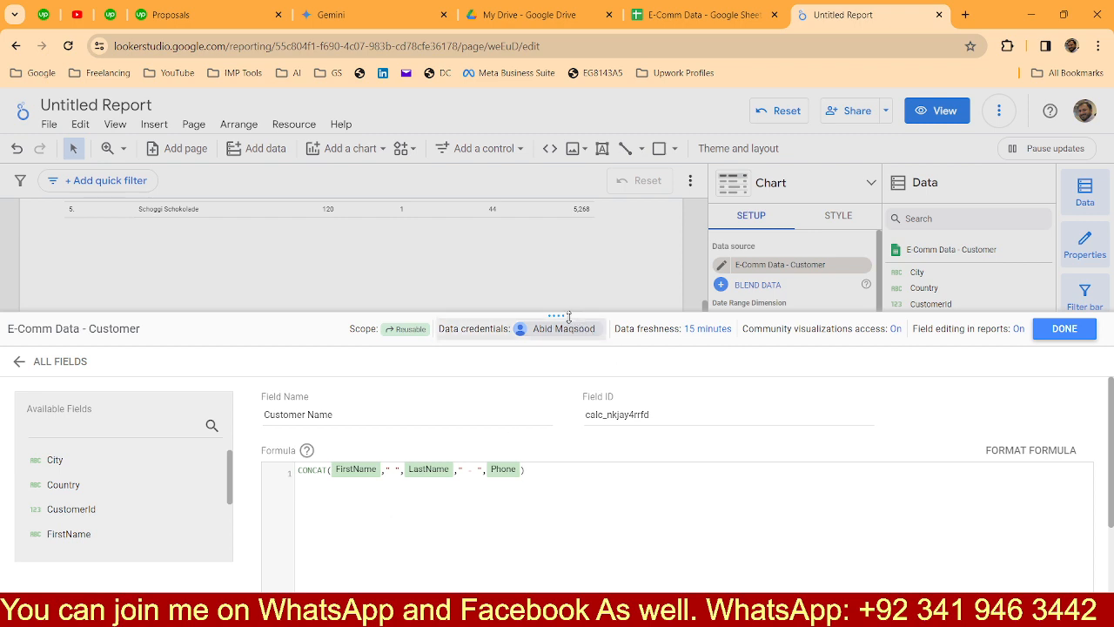
Save the Customer Name calculated field and close the data source editor.
drag(562, 312, 562, 258)
scroll(639, 470, down, 1)
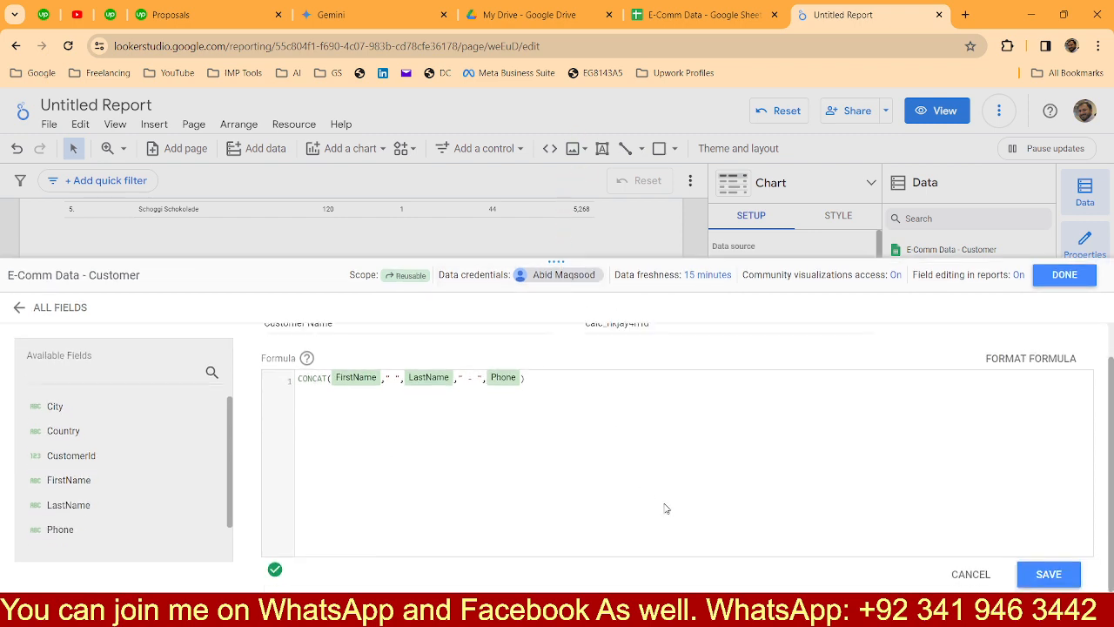
click(1046, 574)
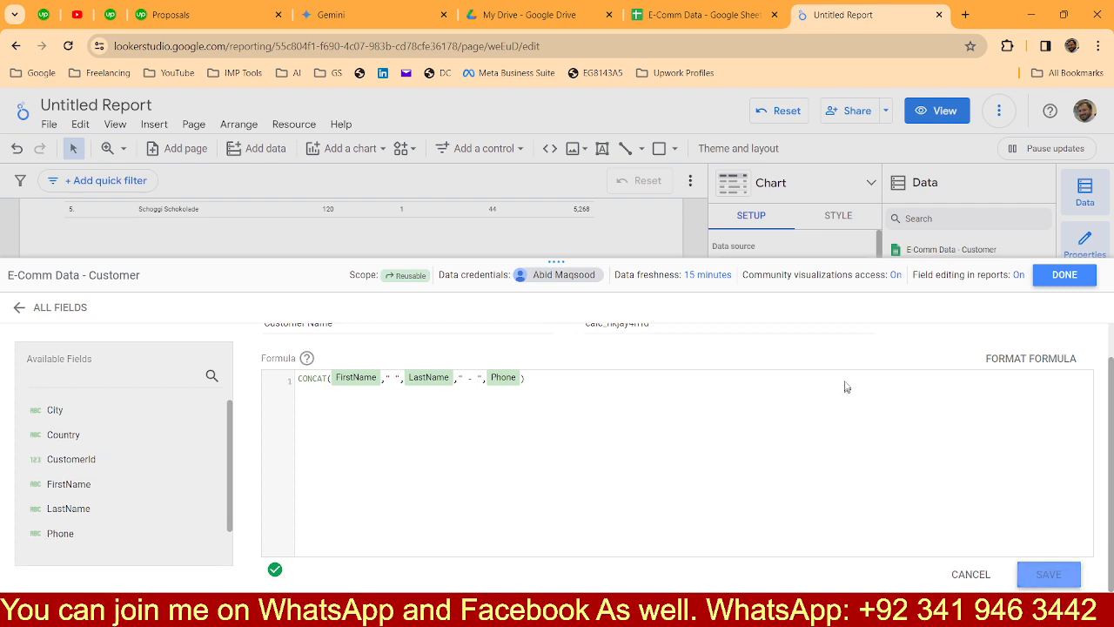
click(1065, 275)
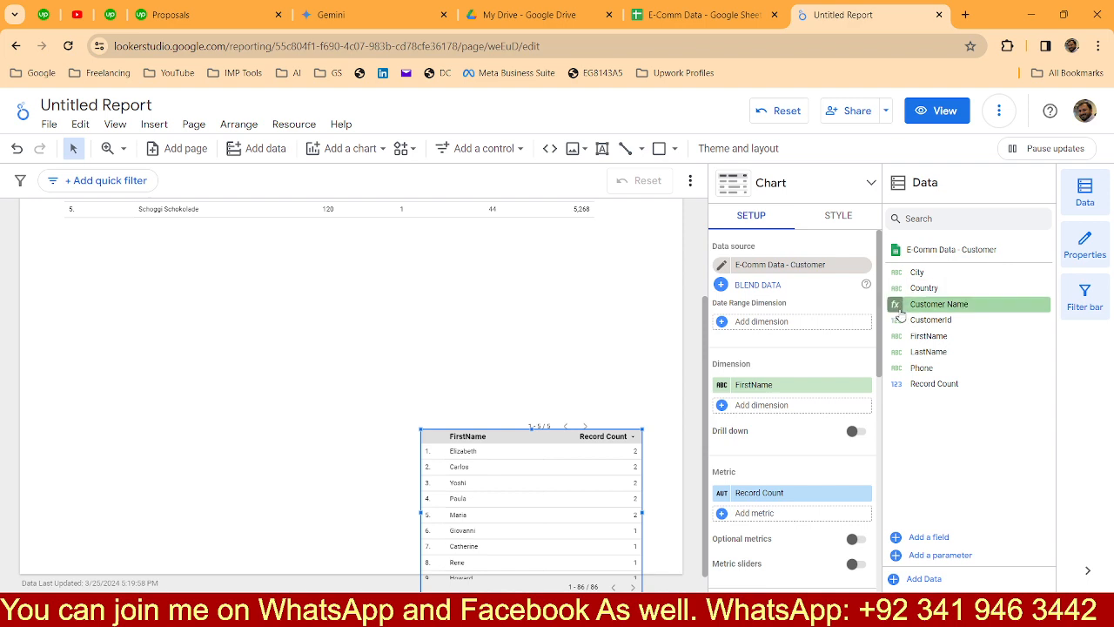
Add Customer Name as a second dimension of the customer table, after FirstName.
scroll(566, 465, down, 1)
scroll(523, 475, up, 1)
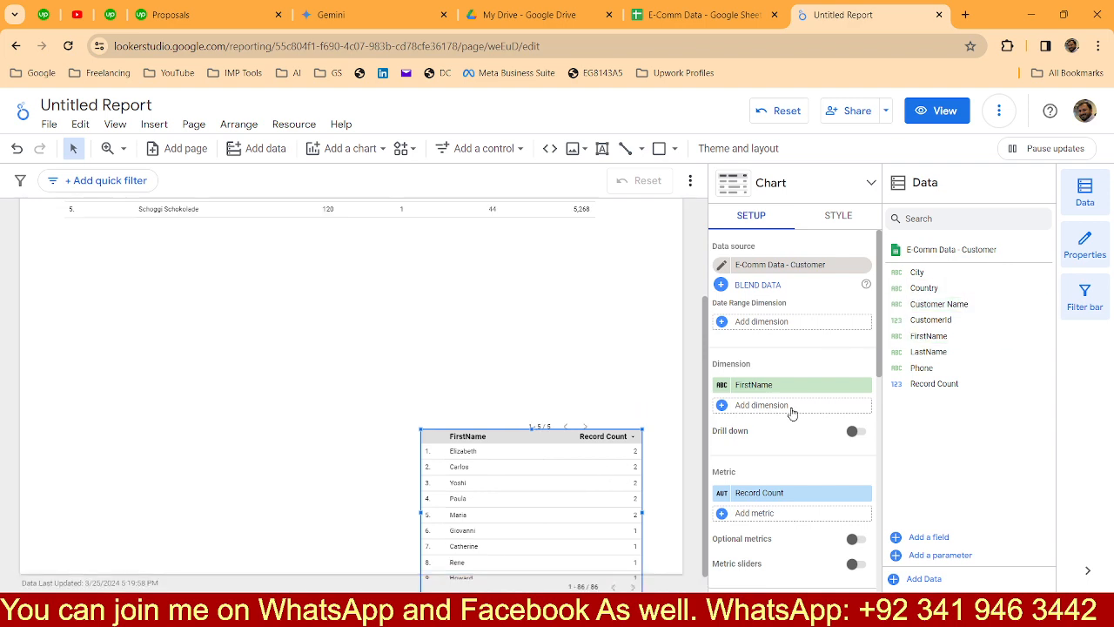
click(792, 407)
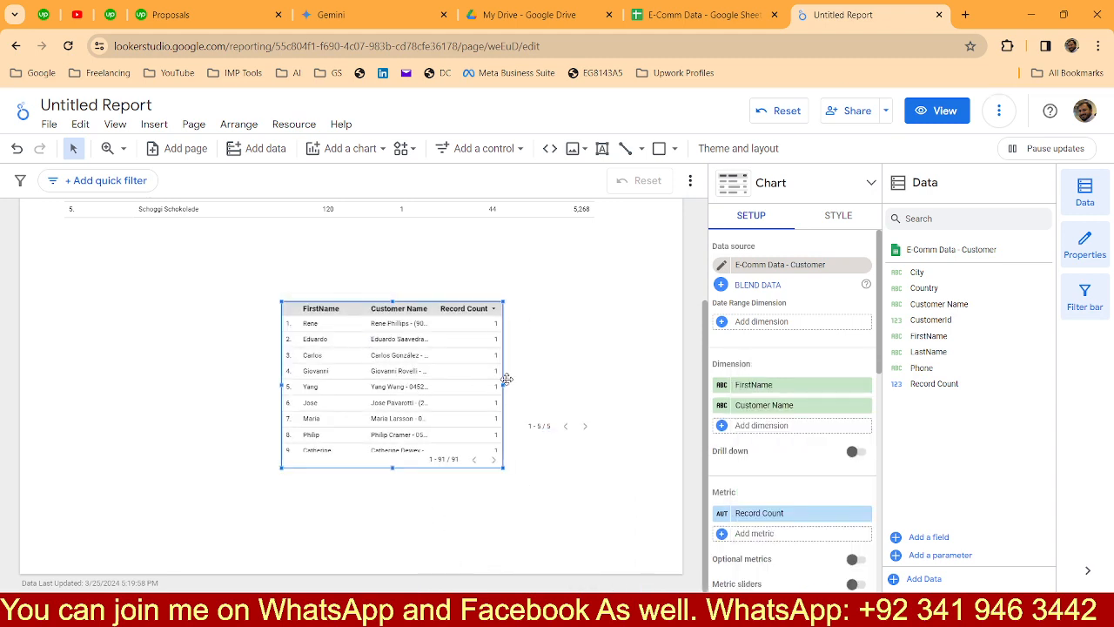
Widen the customer table on both sides so the Customer Name values fit, and check its rows down to the last one.
scroll(491, 391, down, 2)
drag(551, 384, 610, 379)
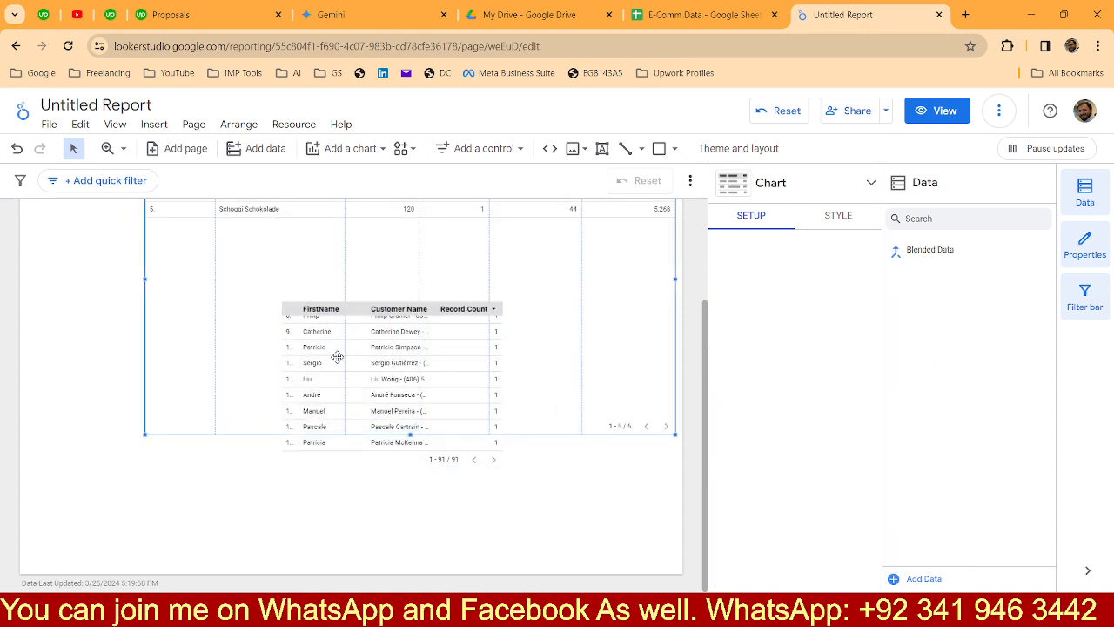
click(311, 409)
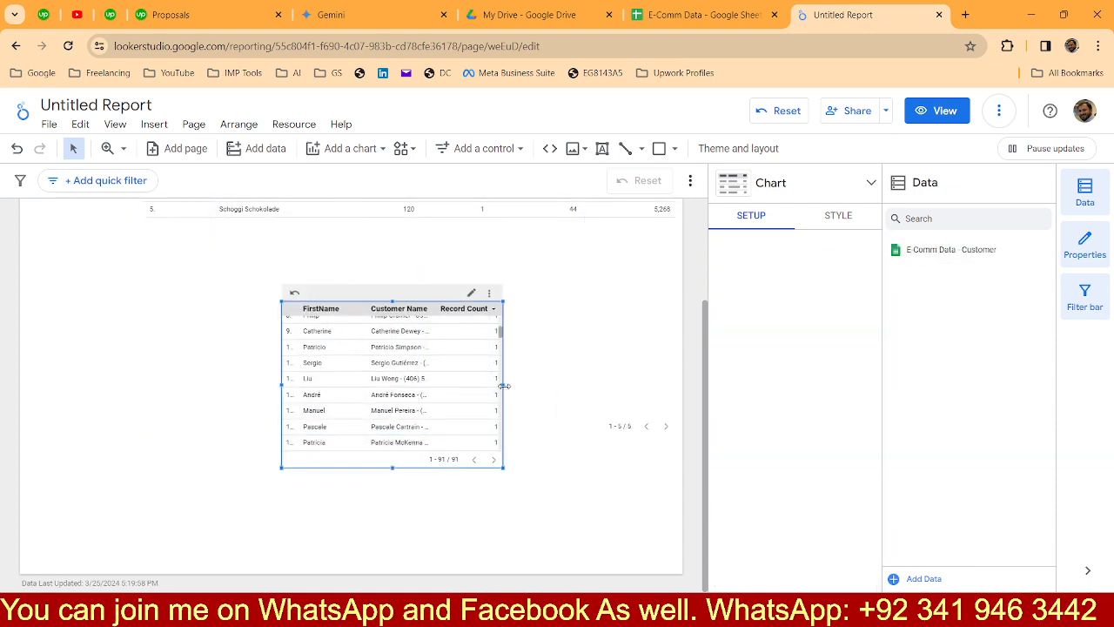
drag(504, 384, 518, 384)
click(578, 403)
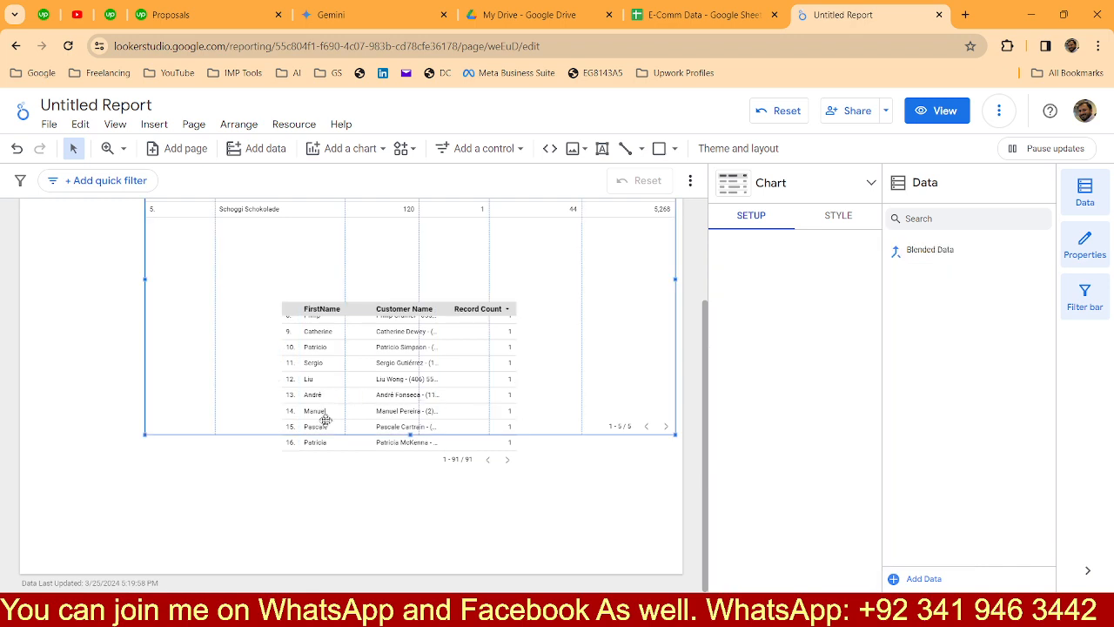
click(337, 456)
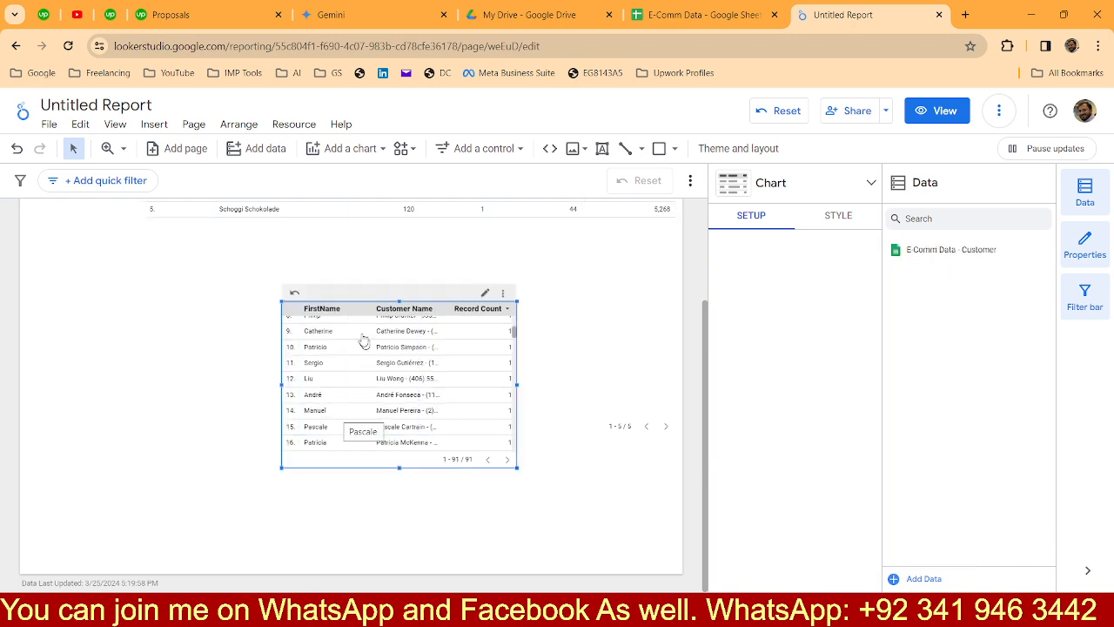
drag(287, 384, 101, 393)
scroll(356, 366, up, 3)
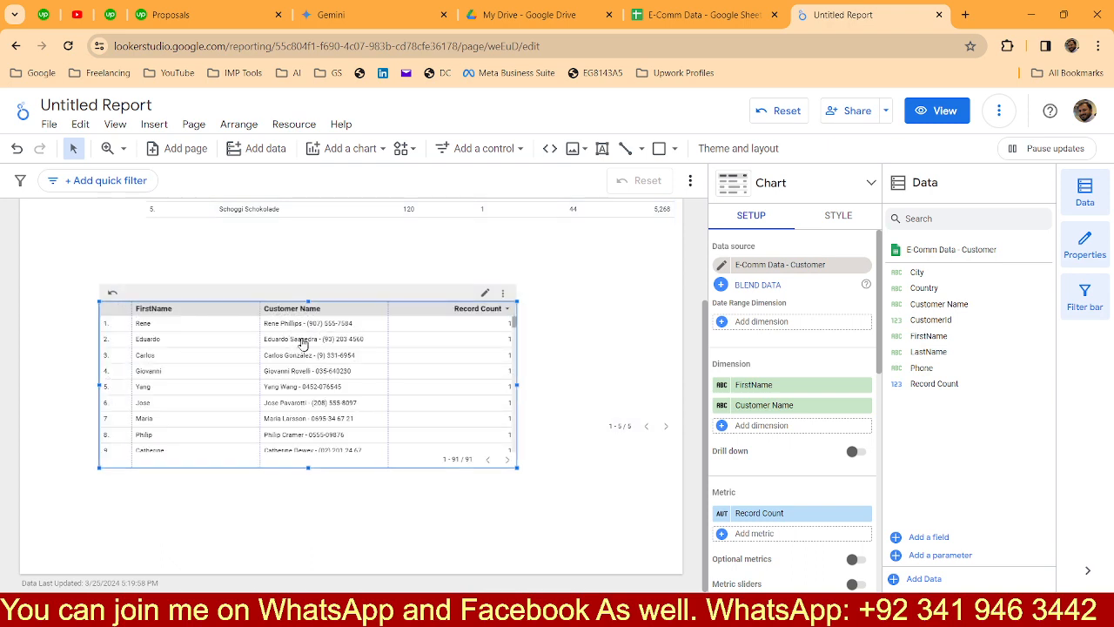
scroll(311, 409, down, 10)
scroll(310, 409, down, 5)
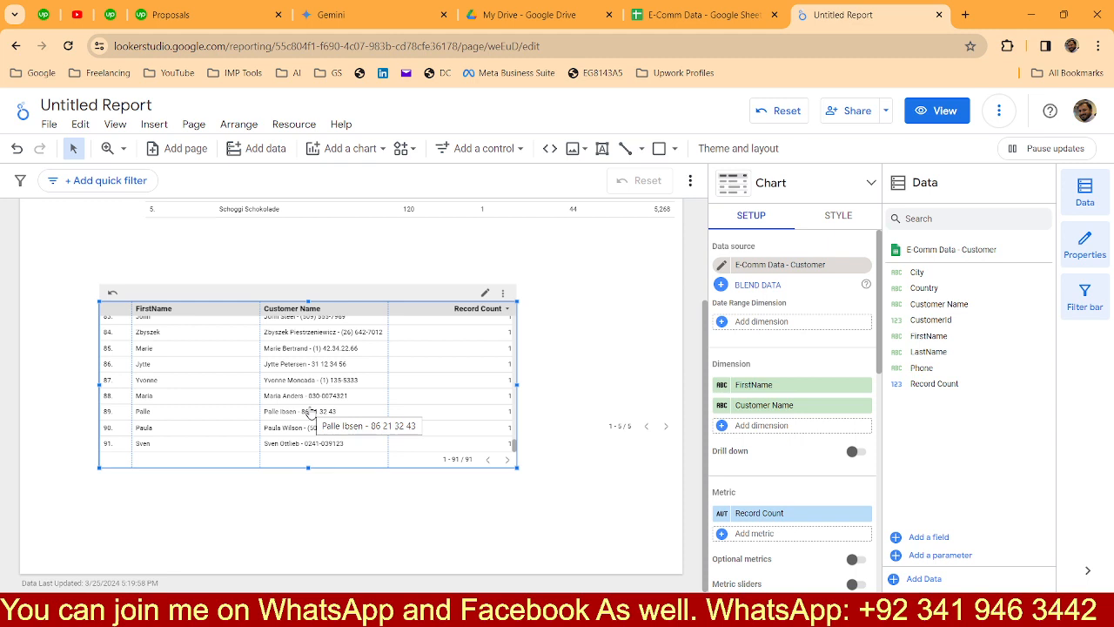
click(448, 533)
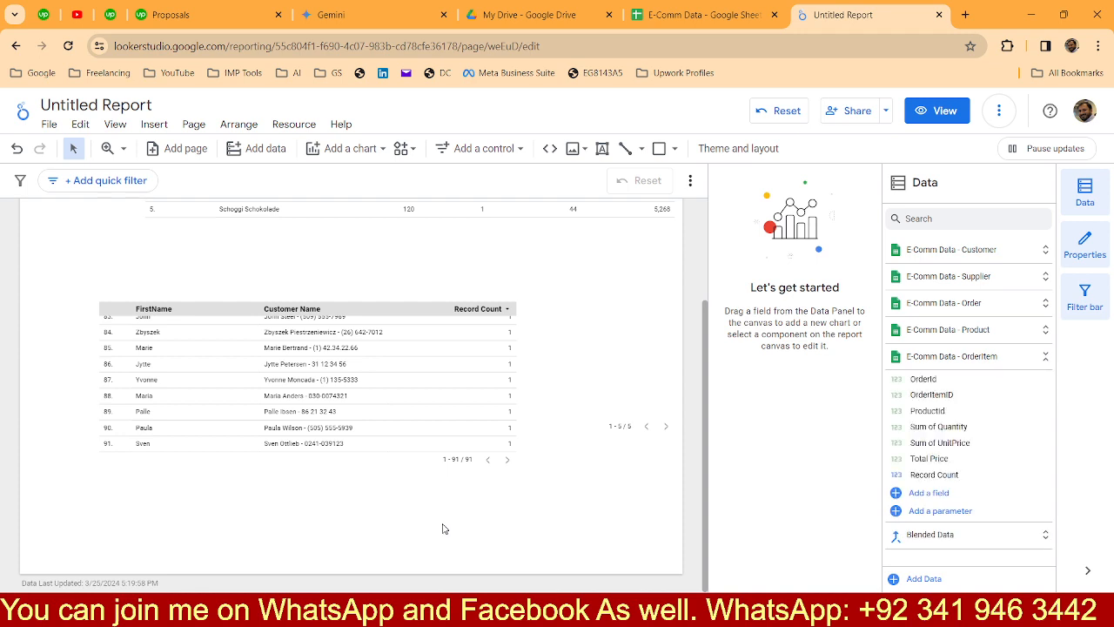
Customize the report's Default theme by setting the report background to dark teal.
click(738, 150)
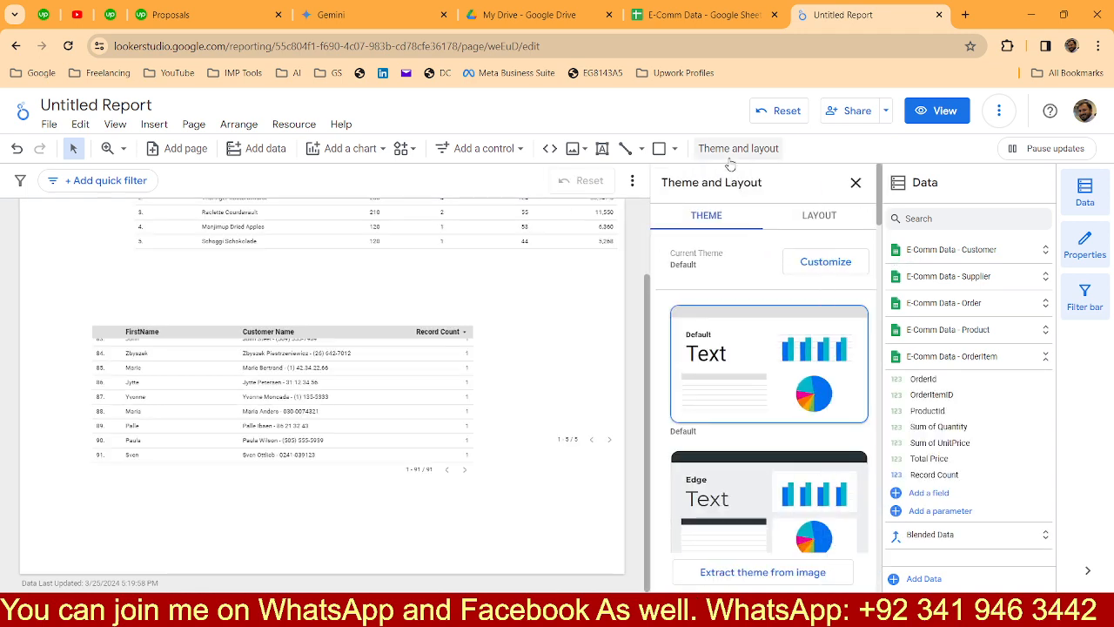
click(813, 273)
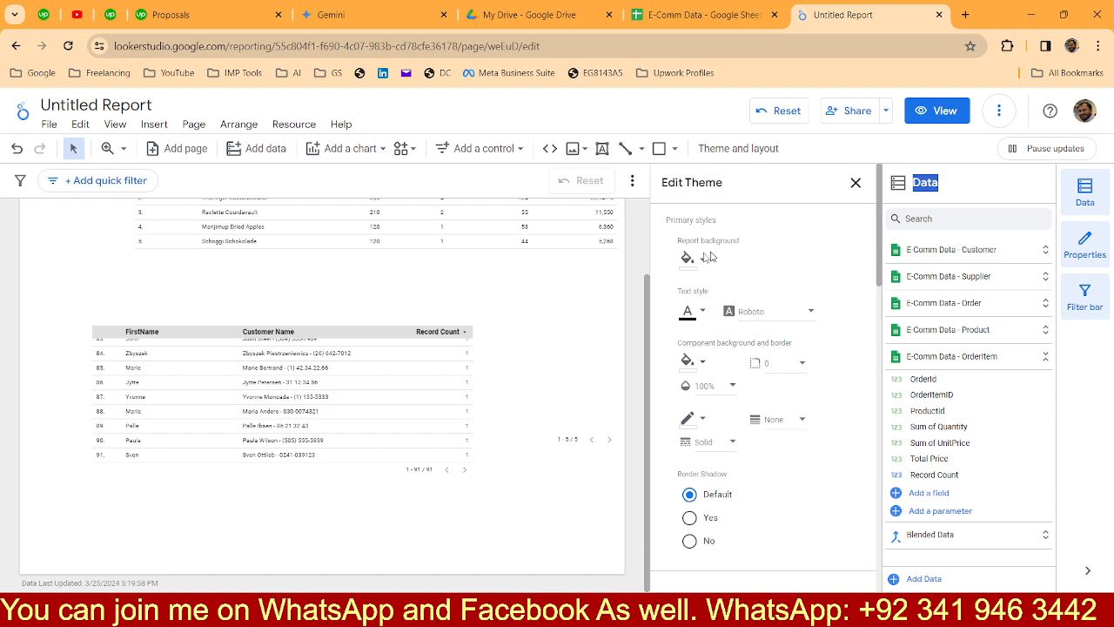
scroll(722, 252, down, 15)
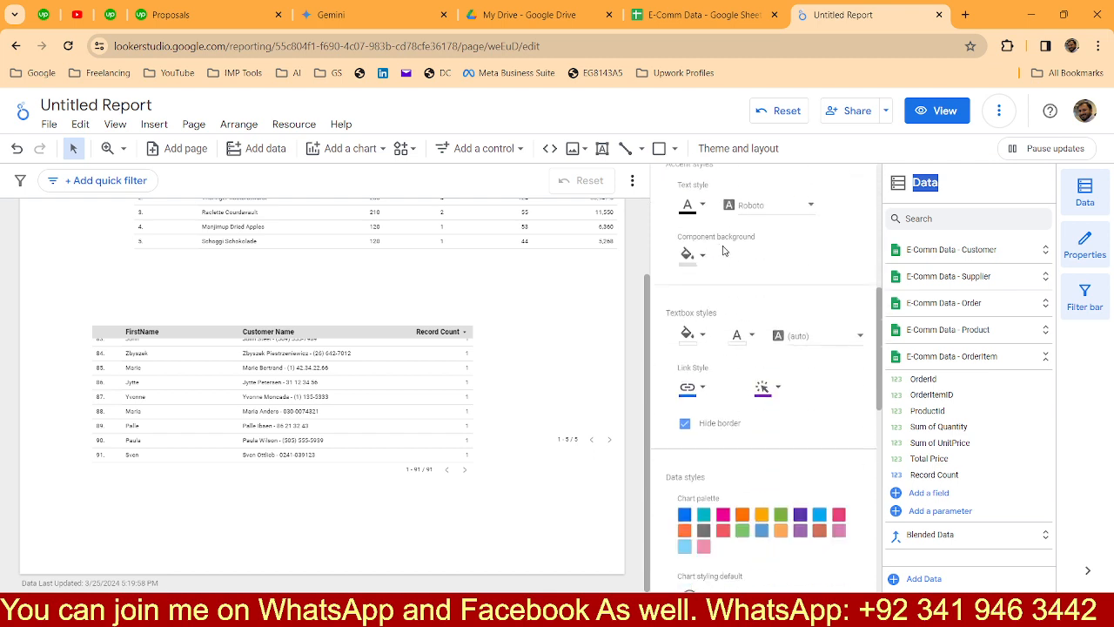
scroll(723, 258, up, 15)
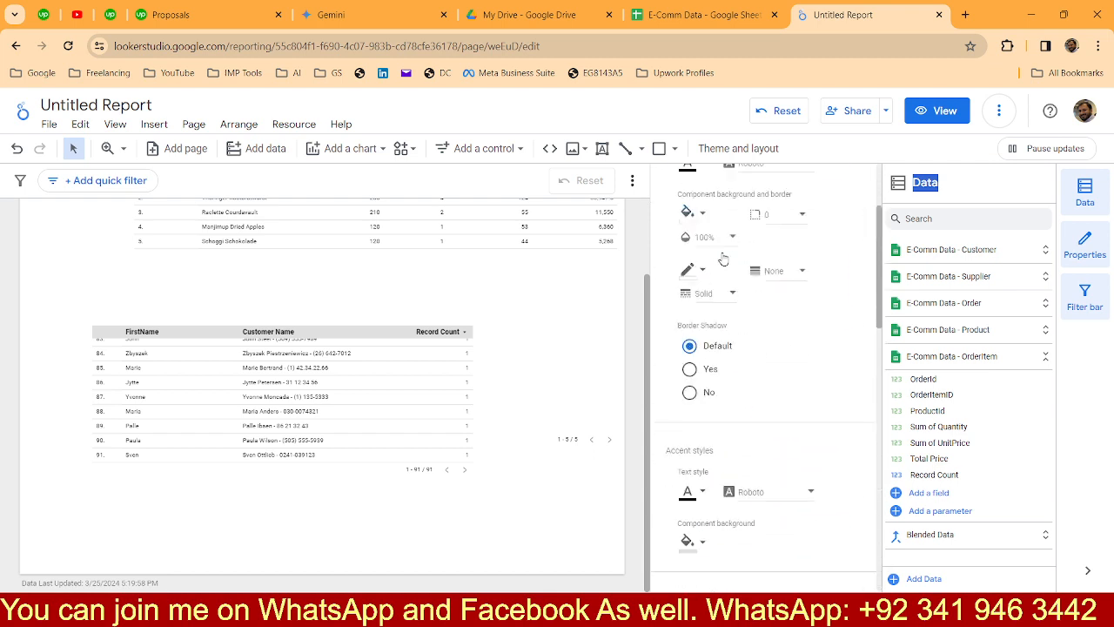
click(703, 259)
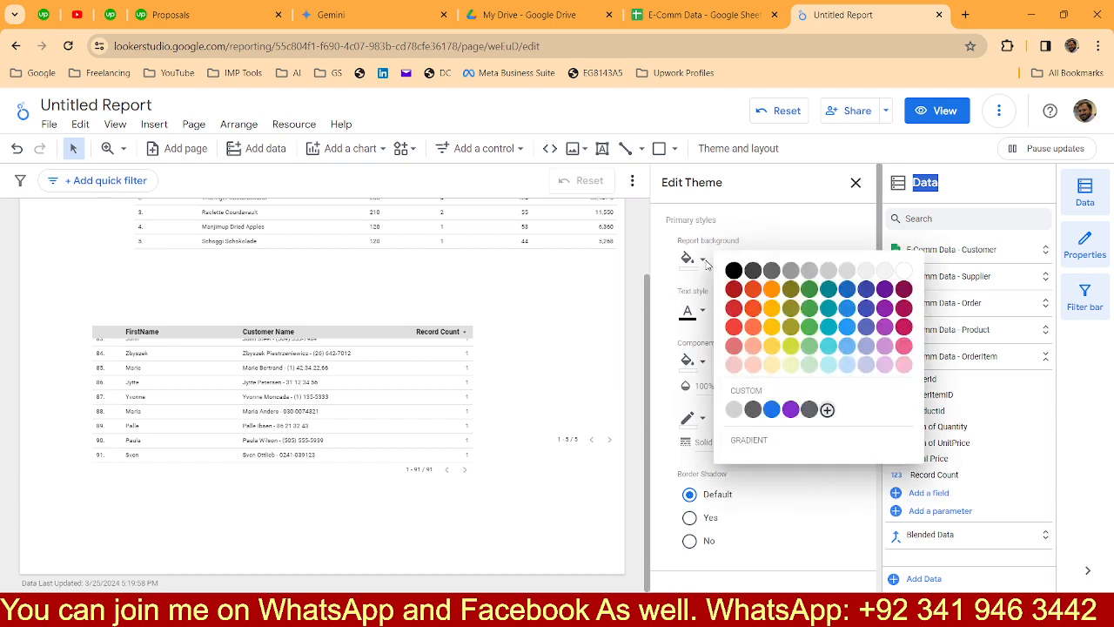
click(828, 289)
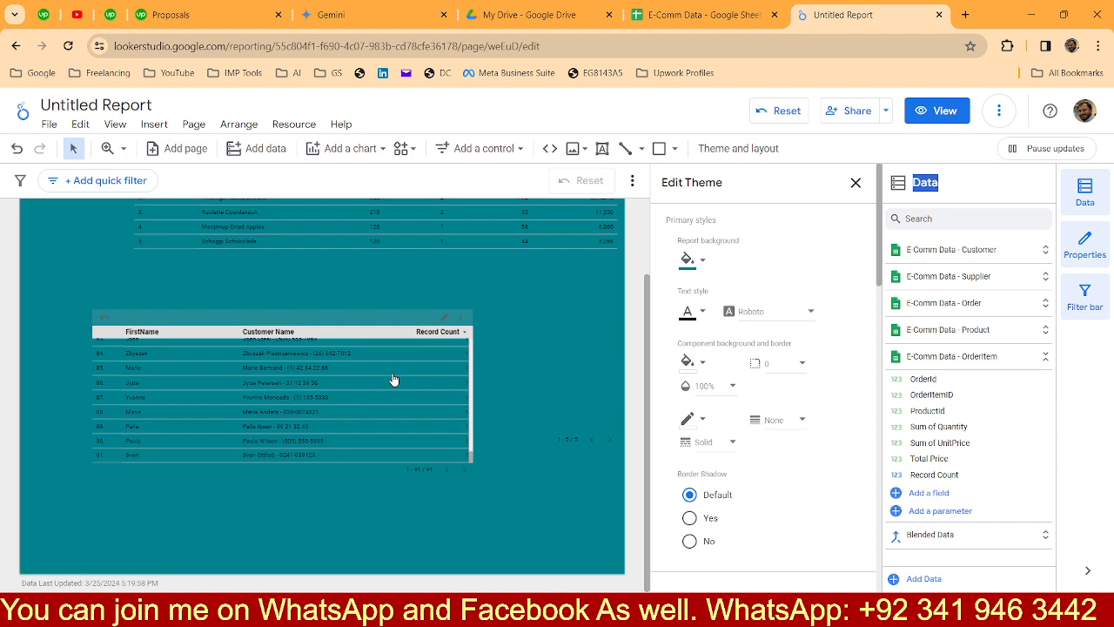
Set the theme's primary text style to white in the Arial font.
click(702, 314)
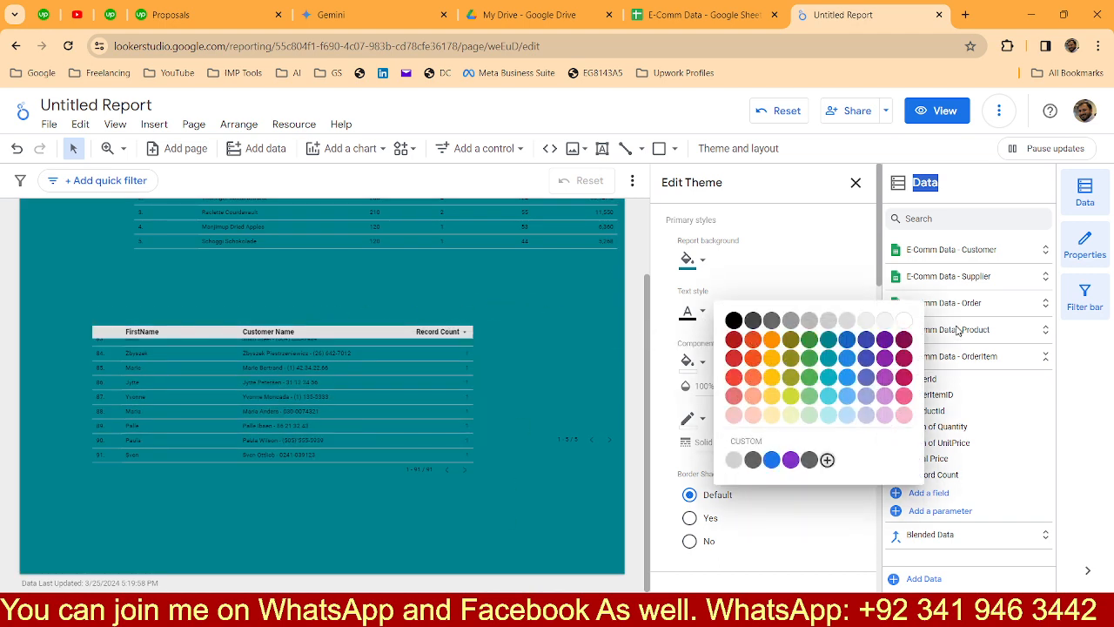
click(906, 322)
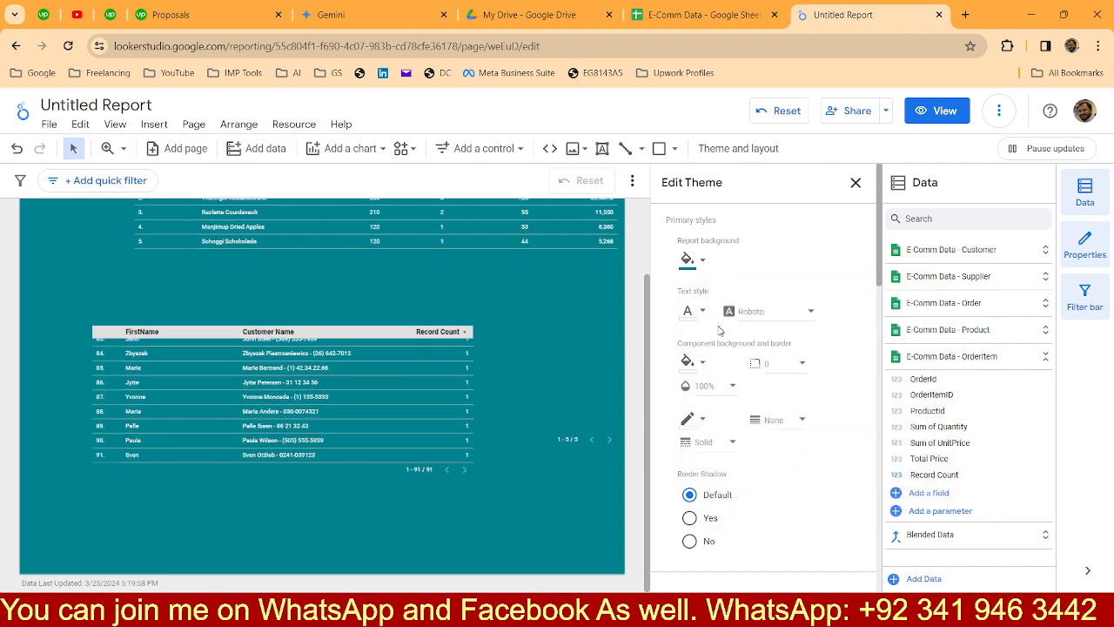
click(768, 313)
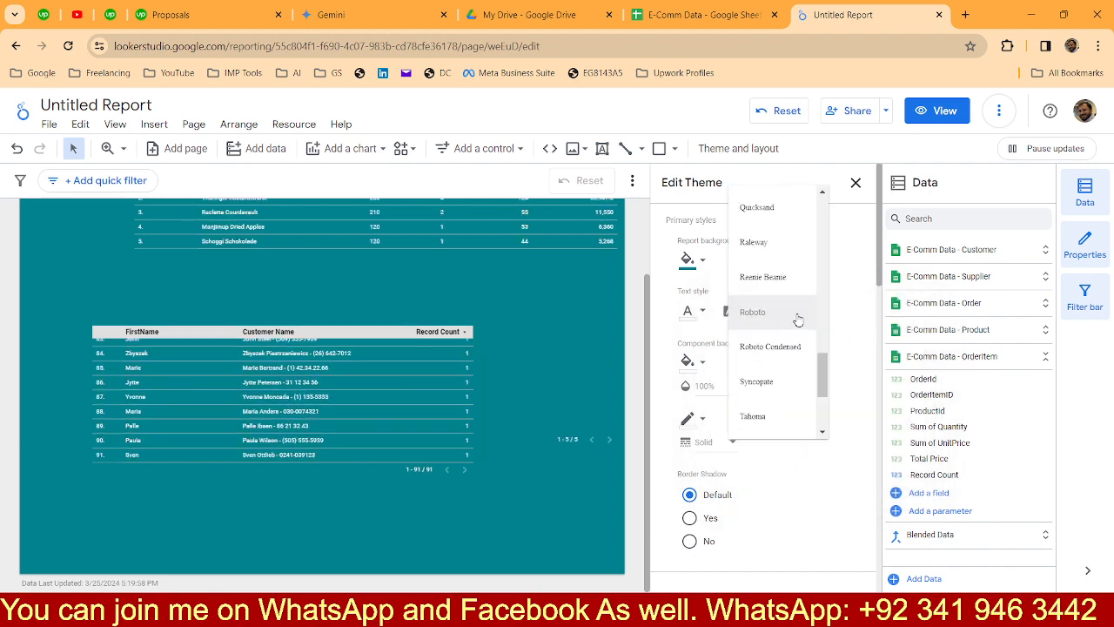
scroll(789, 340, down, 2)
scroll(783, 349, up, 4)
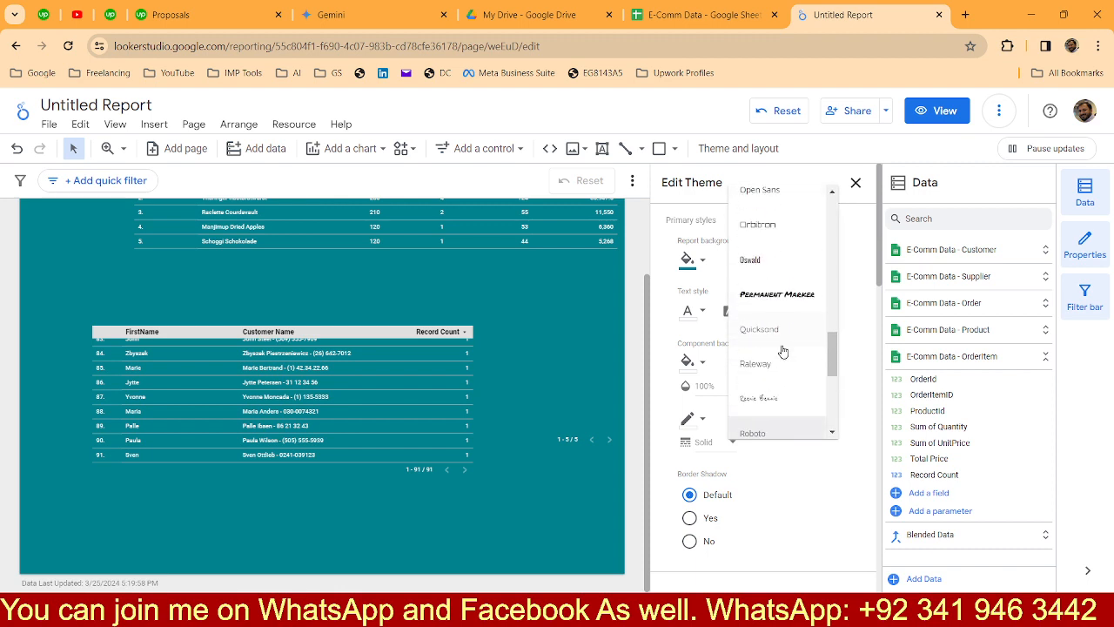
scroll(782, 351, up, 4)
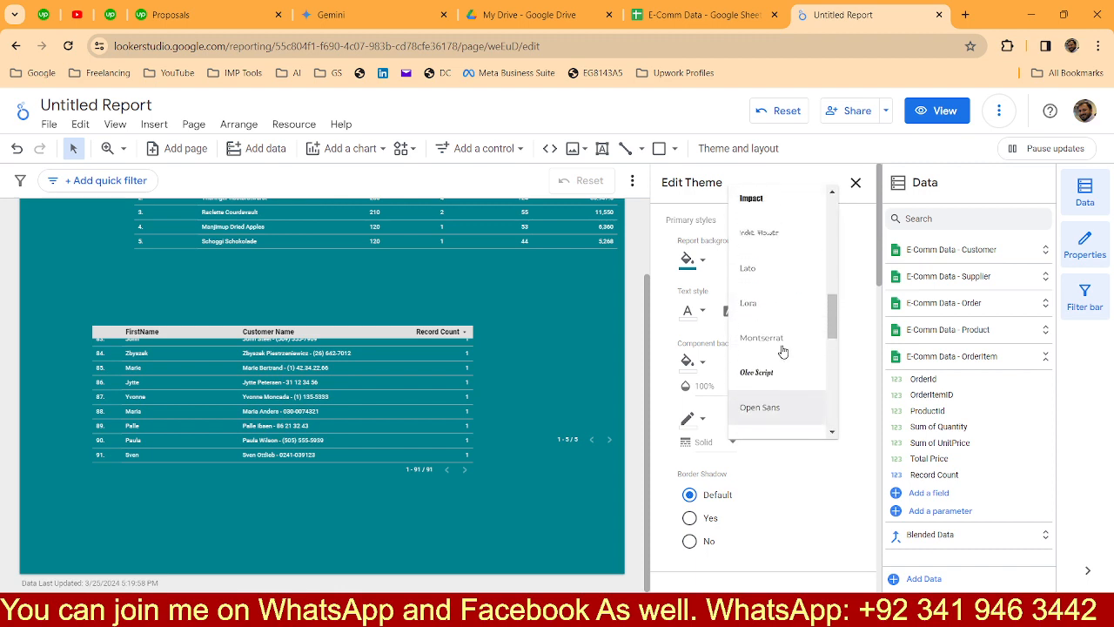
scroll(783, 350, up, 3)
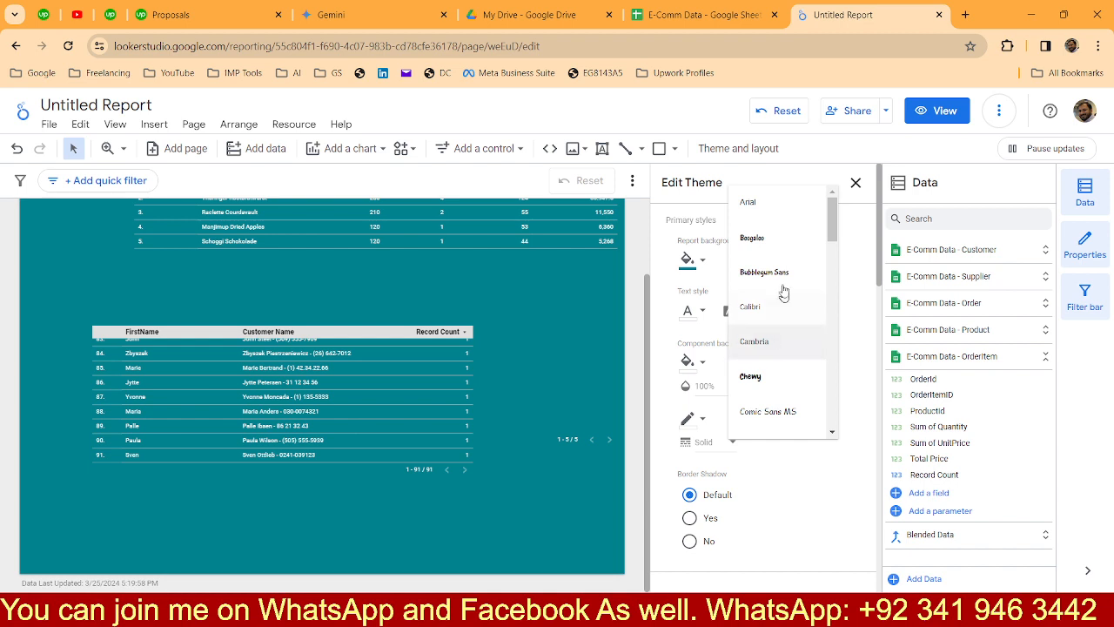
click(451, 406)
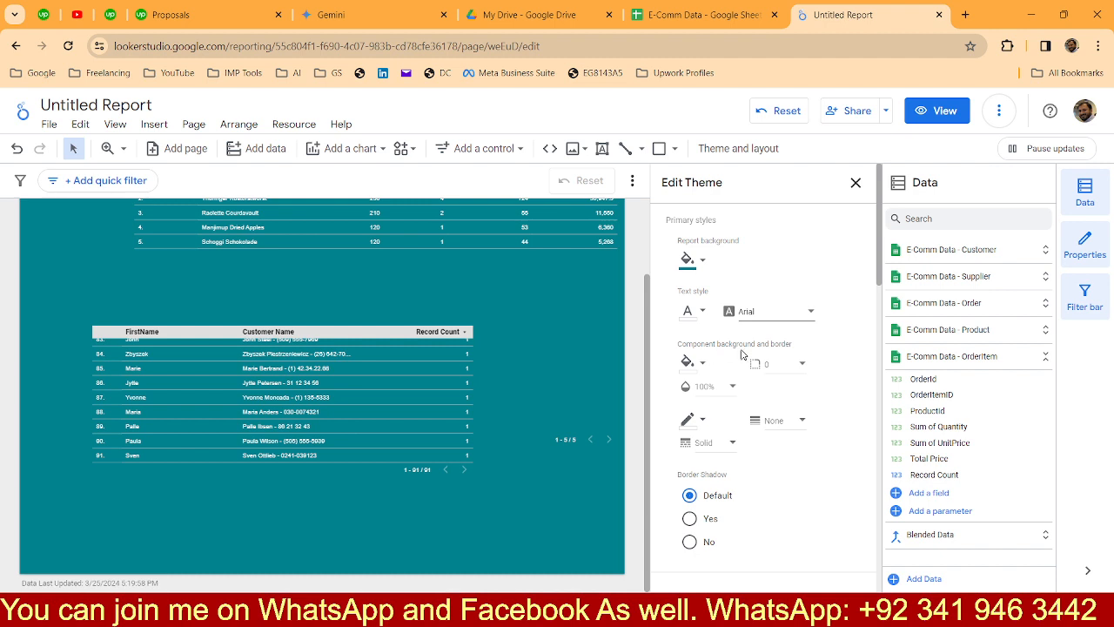
Set the theme's component background to a teal slightly lighter than the report background, with a border radius of 10.
click(688, 361)
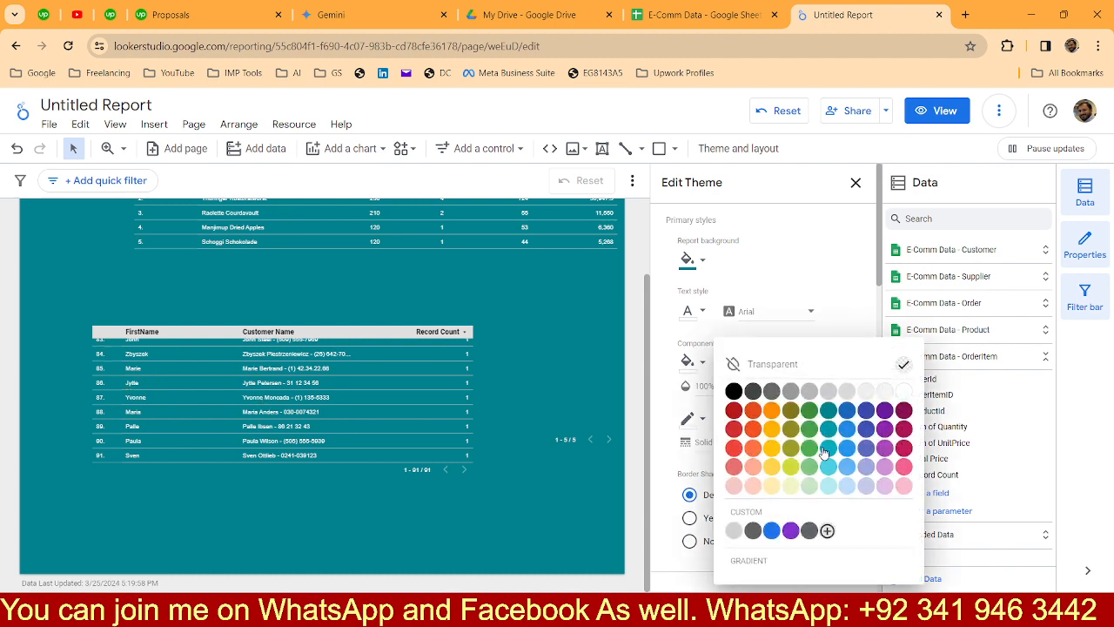
click(829, 492)
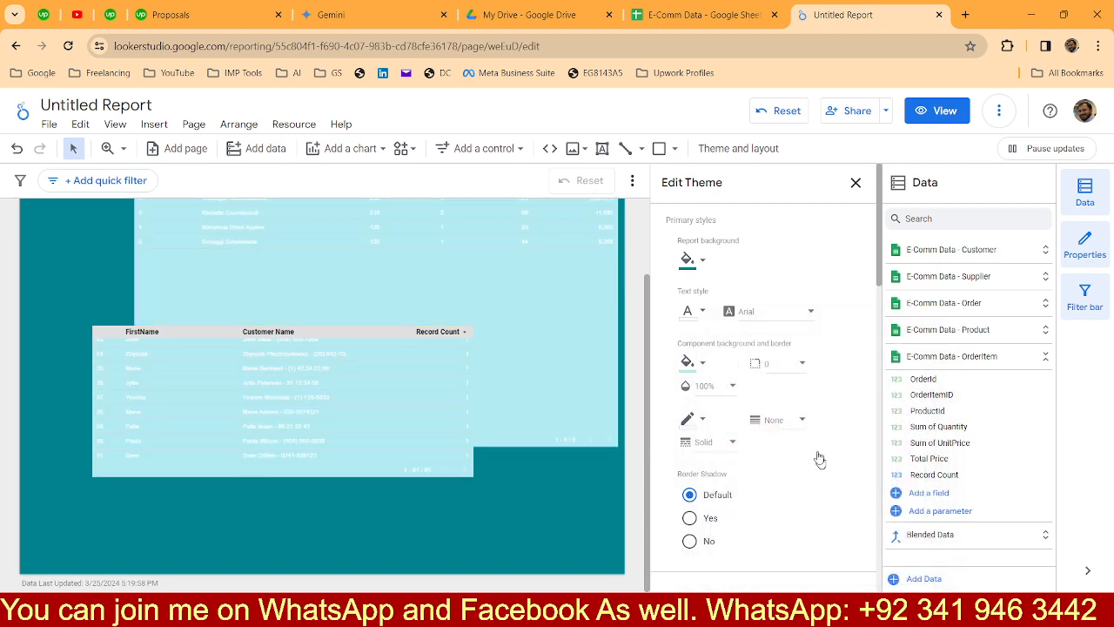
click(703, 370)
click(828, 530)
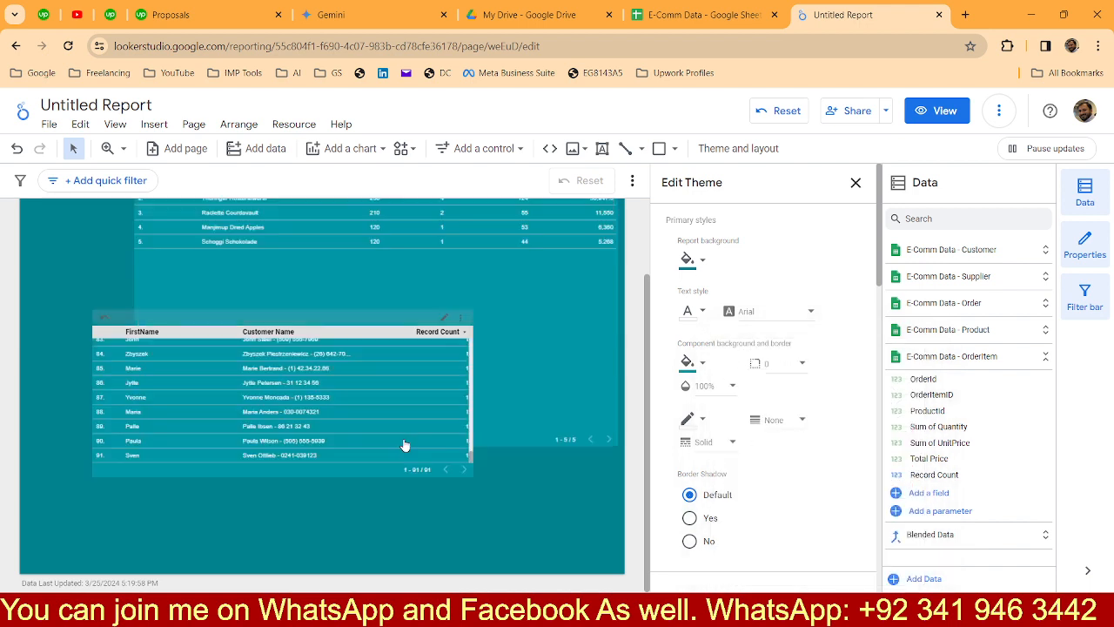
click(804, 368)
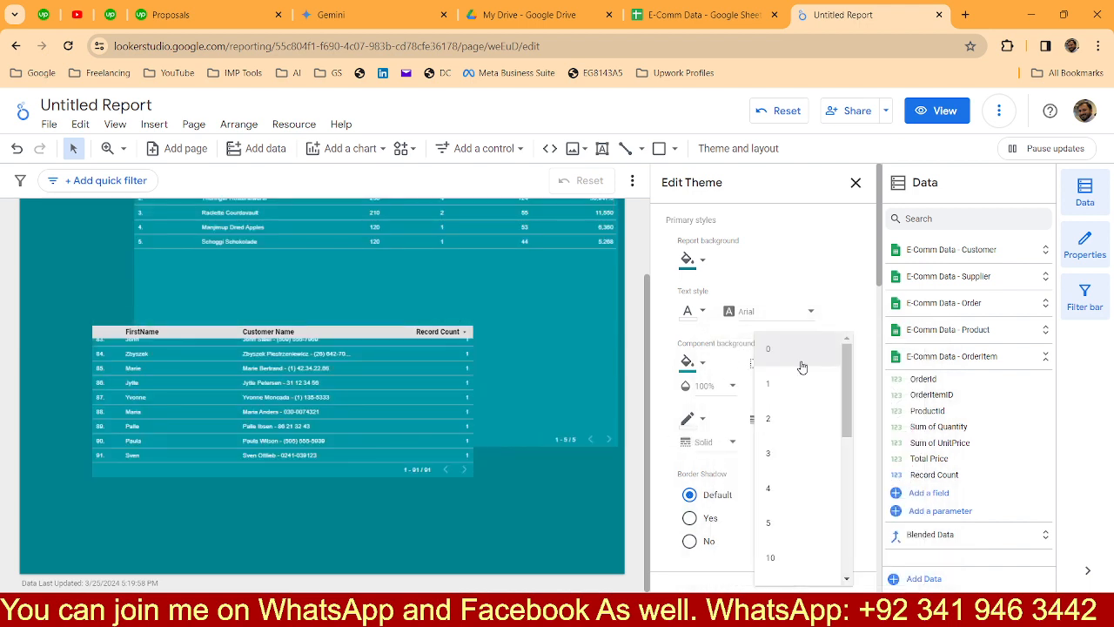
click(772, 561)
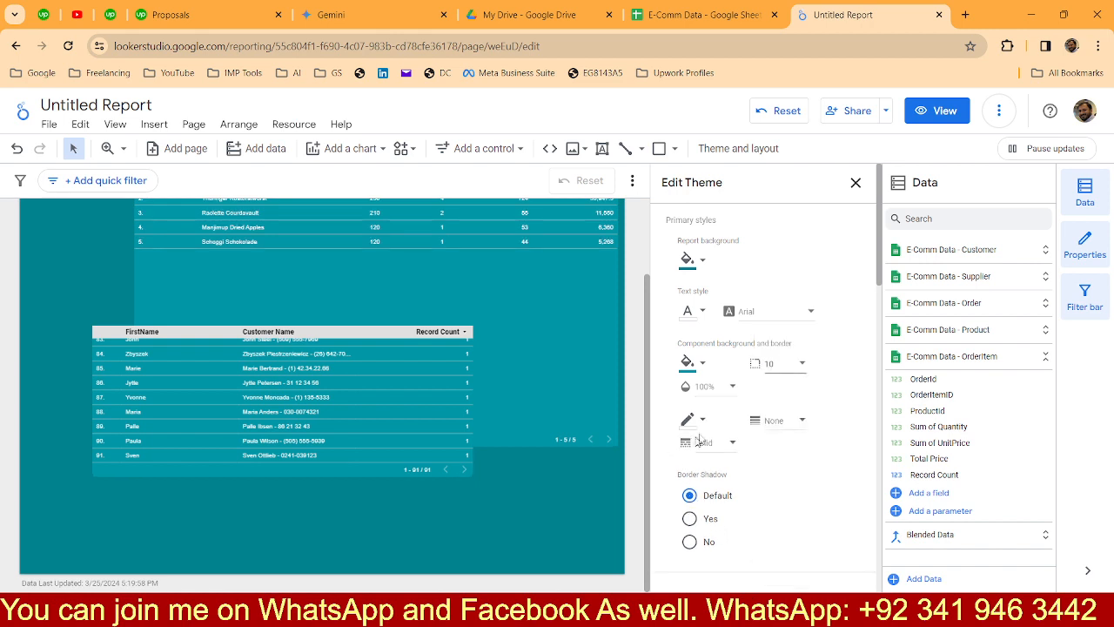
Give the theme's components a solid teal border with a weight of 1 and turn on the border shadow.
click(696, 428)
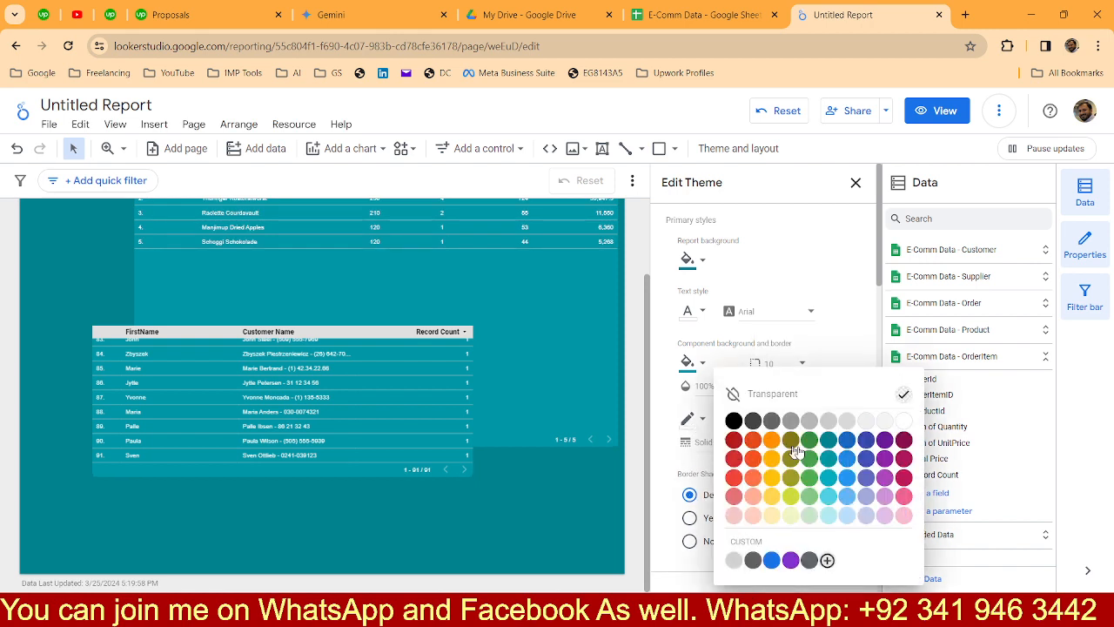
click(822, 451)
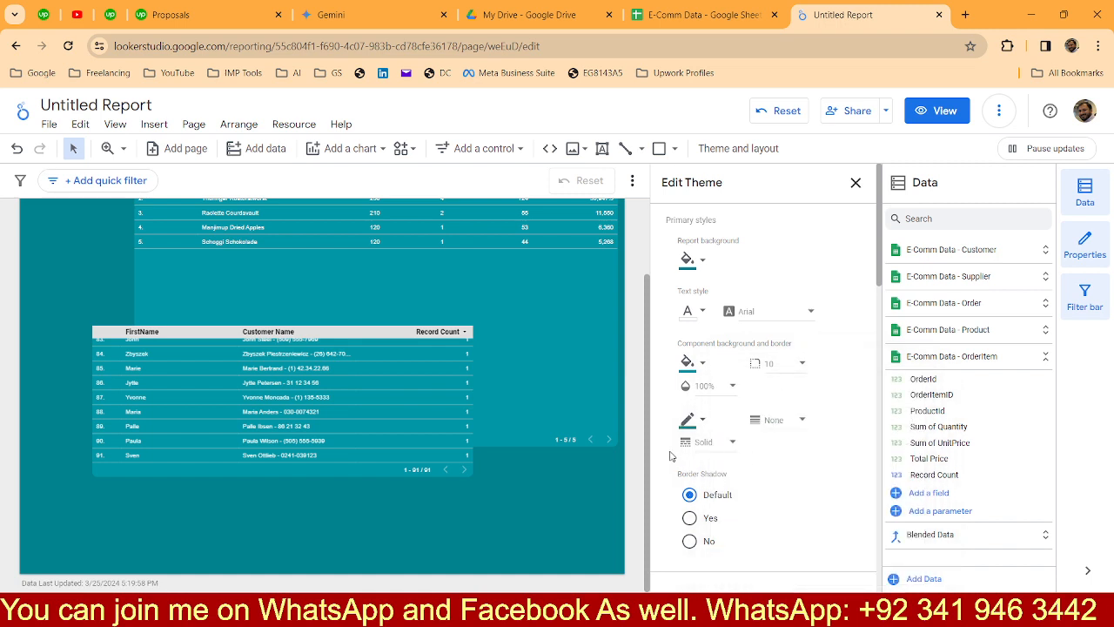
click(800, 423)
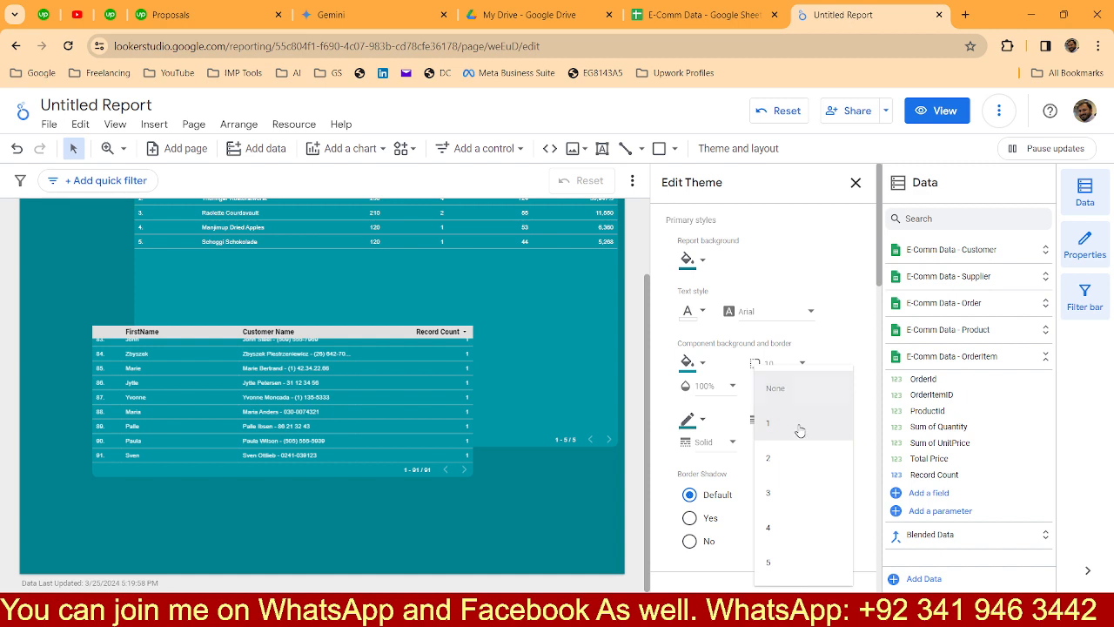
click(800, 423)
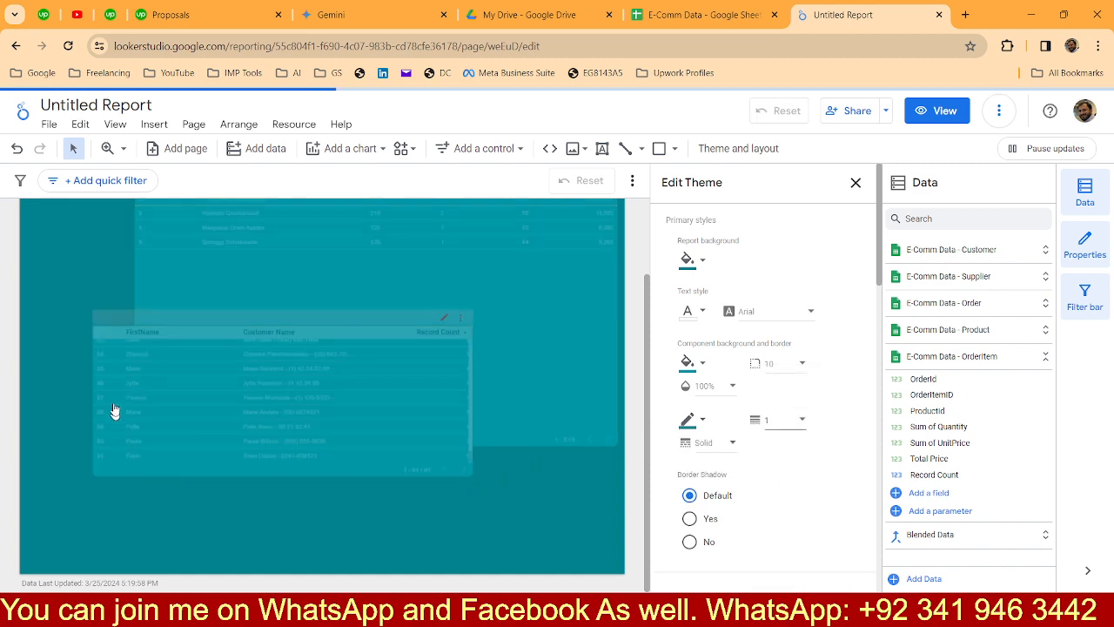
scroll(791, 450, down, 2)
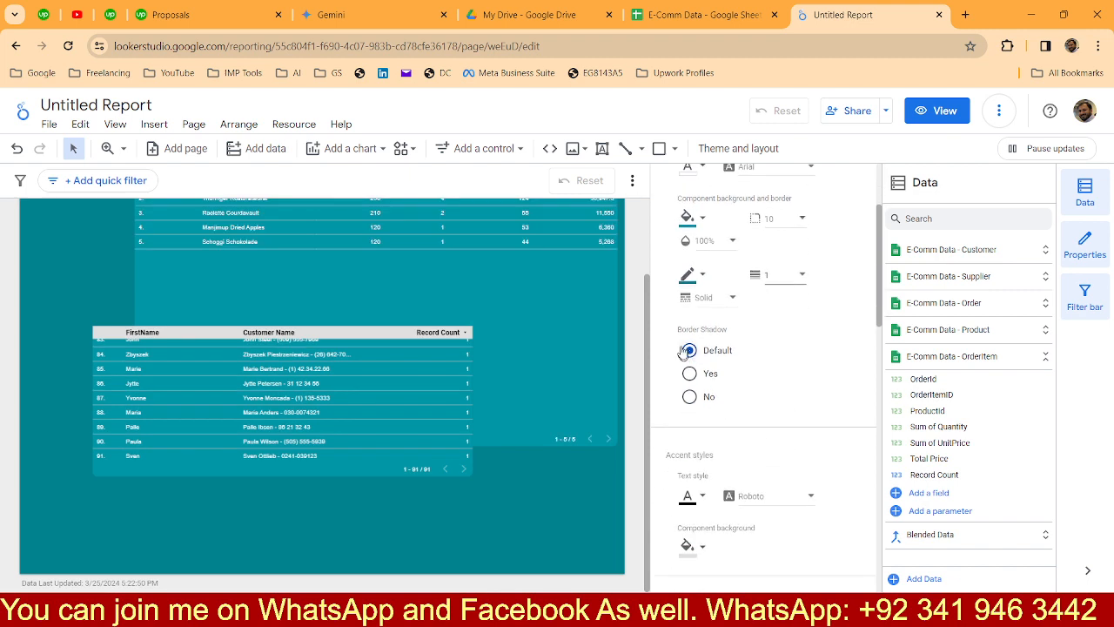
click(690, 373)
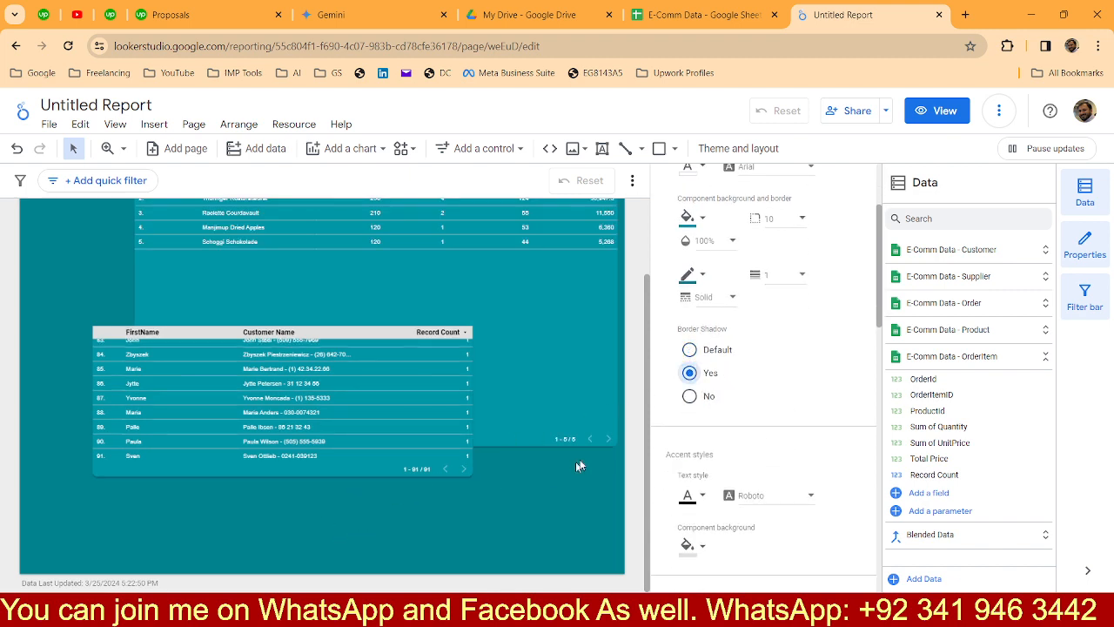
Set the accent styles to light cyan text on a dark teal component background.
scroll(764, 366, down, 2)
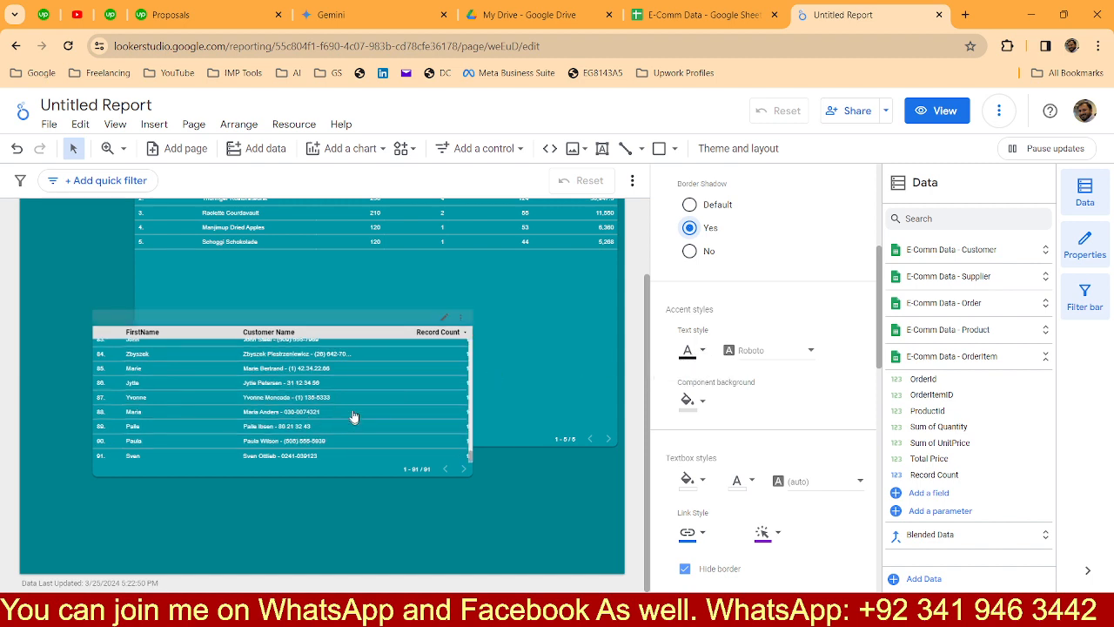
click(704, 355)
click(827, 454)
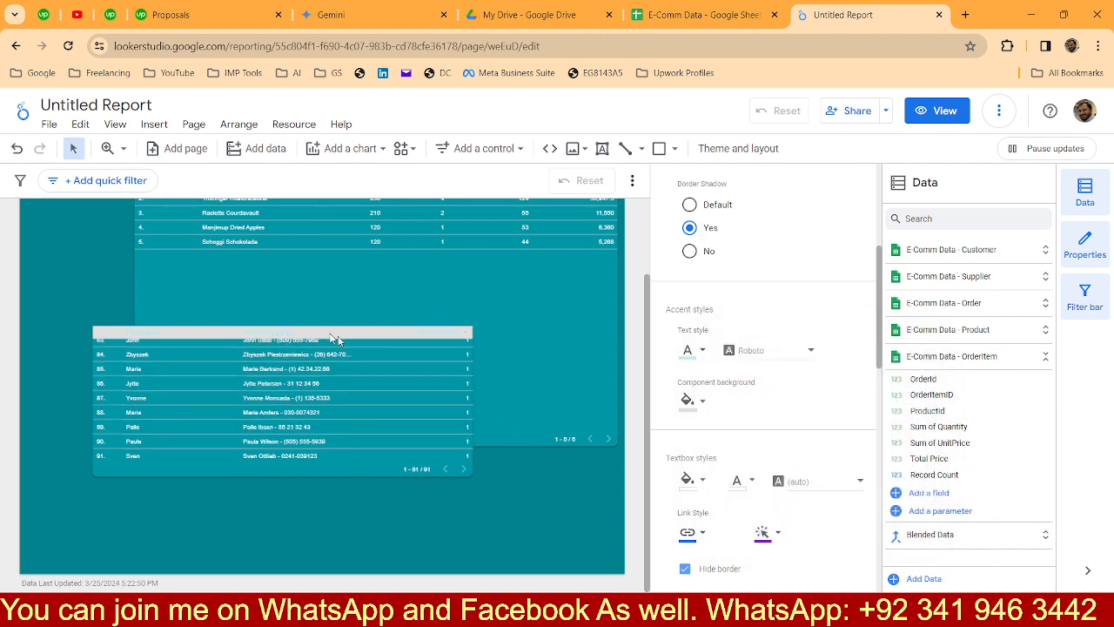
click(696, 400)
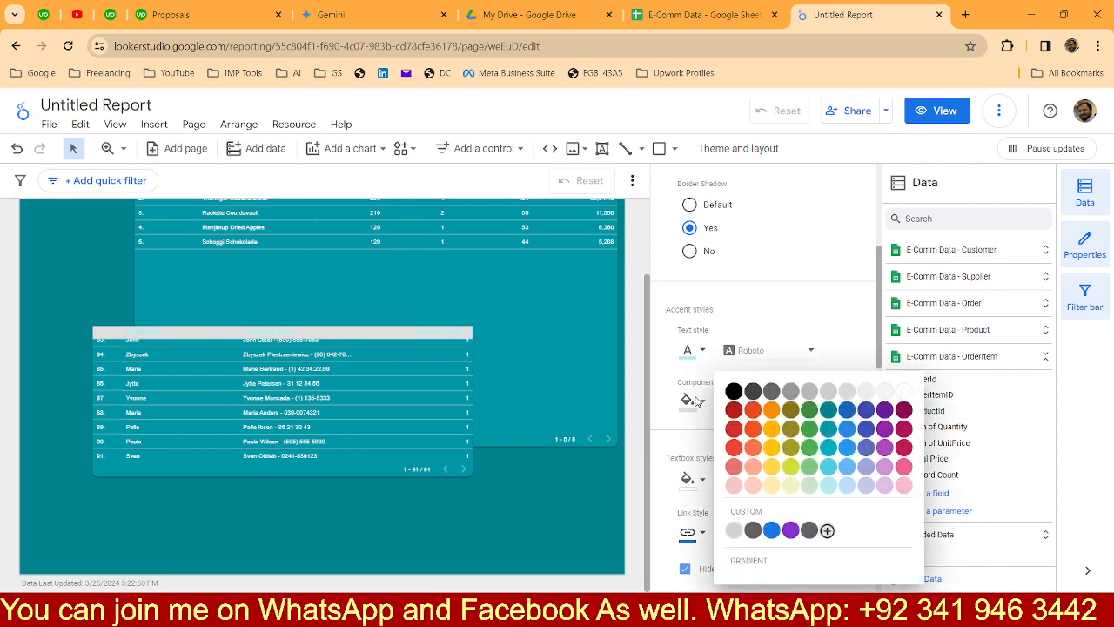
click(827, 417)
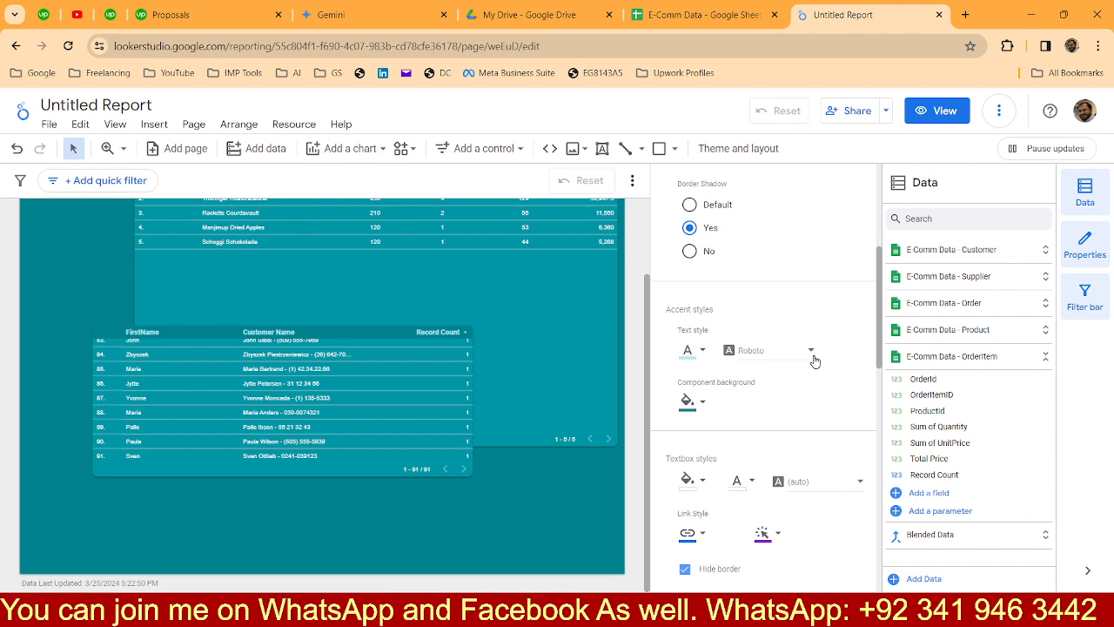
Look through the font choices for textbox styles and both colour options for the link style.
scroll(801, 370, down, 1)
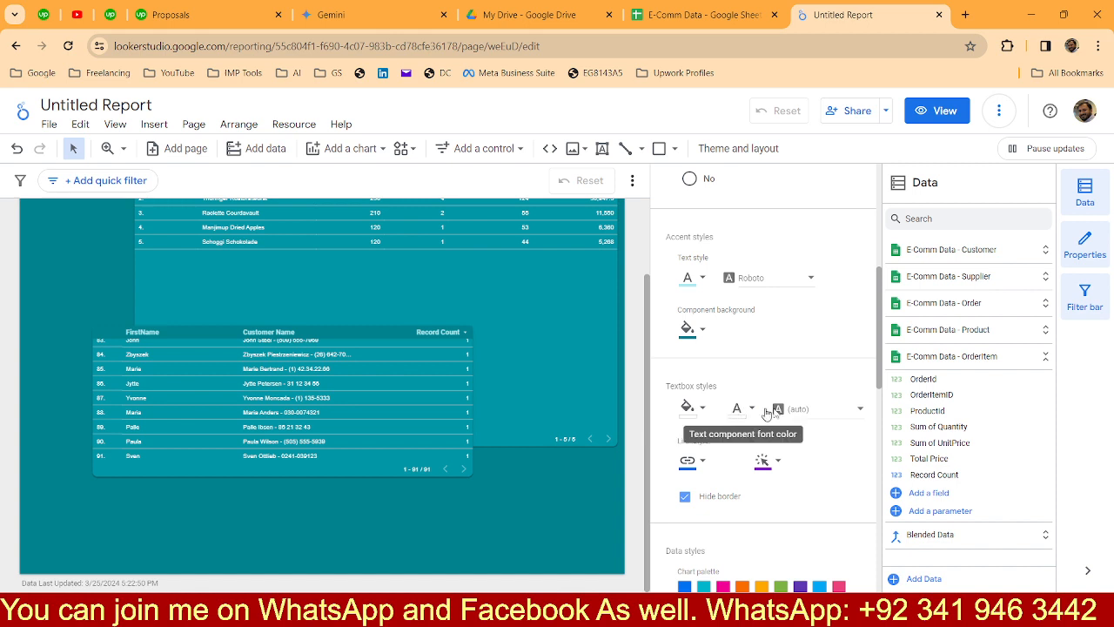
click(816, 411)
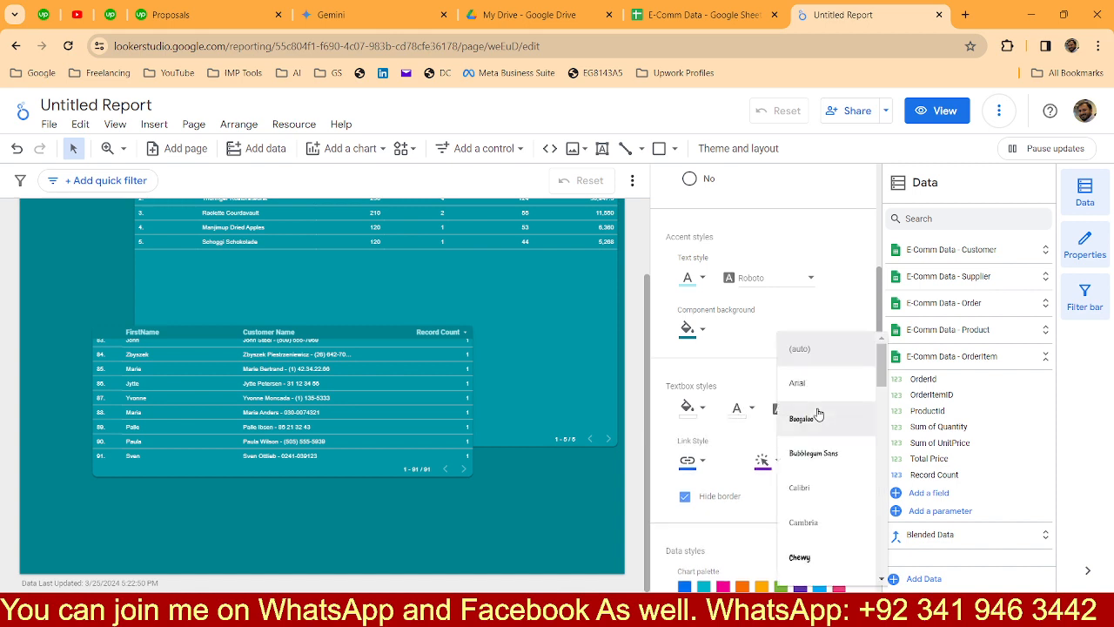
click(665, 429)
scroll(665, 429, down, 2)
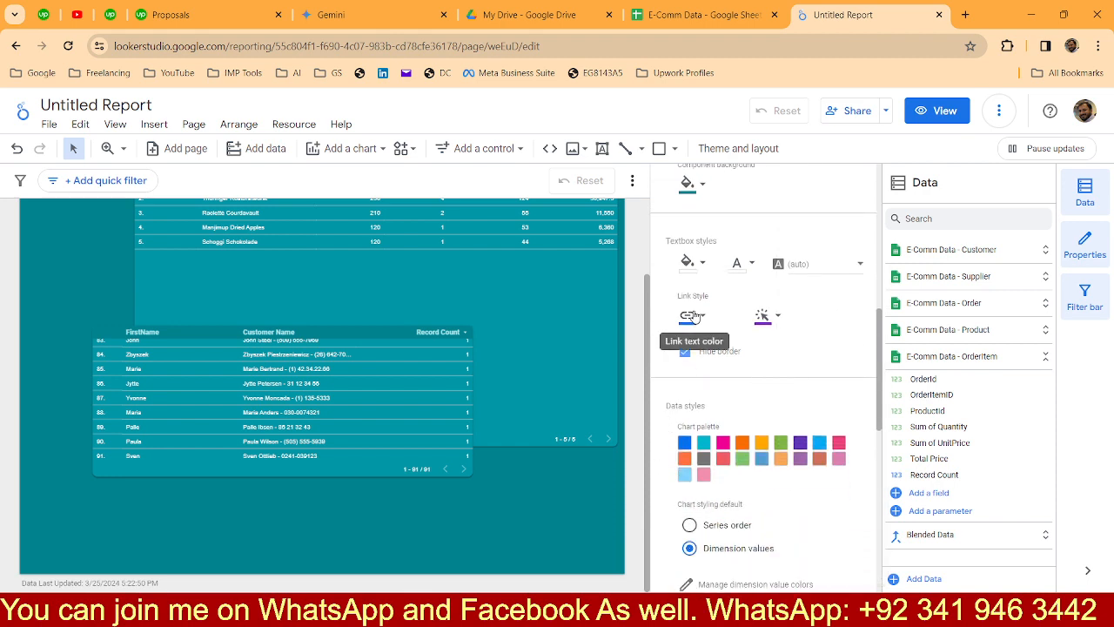
click(701, 317)
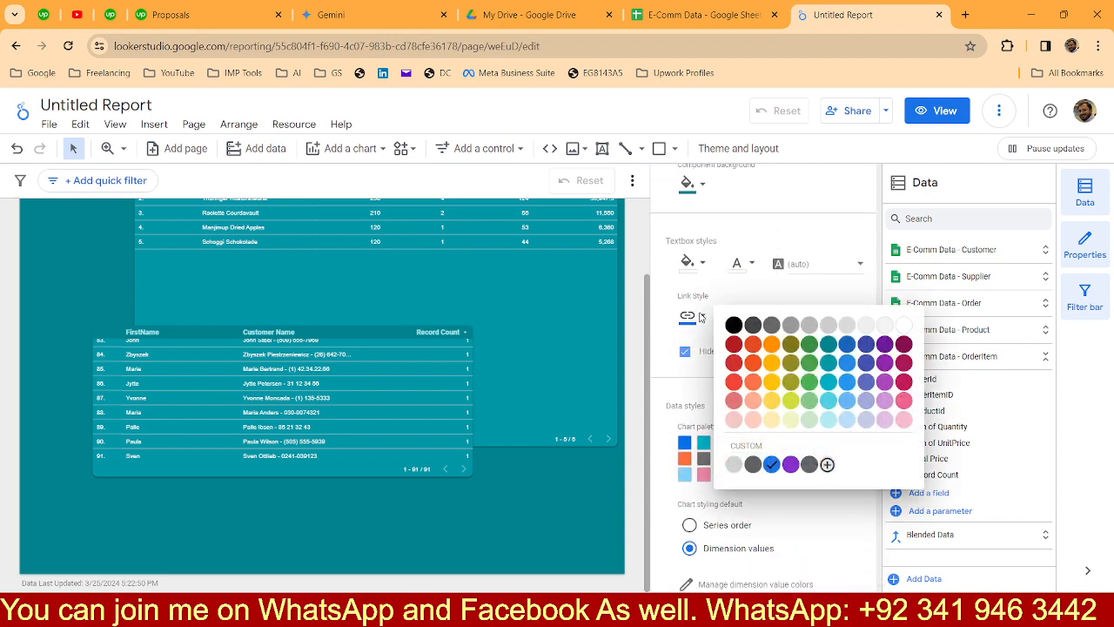
click(663, 338)
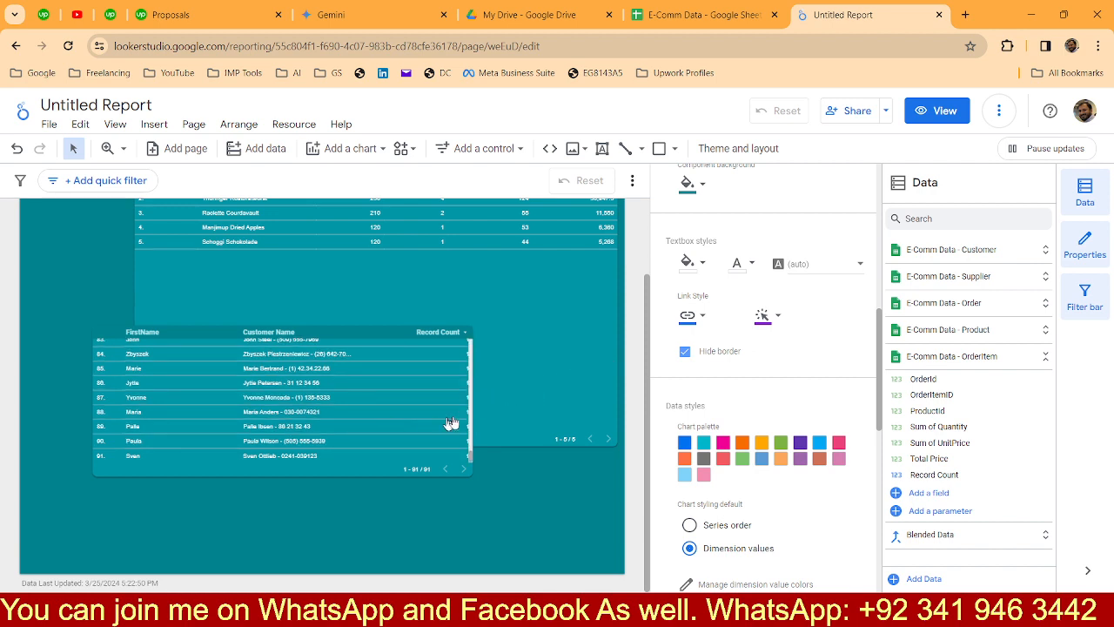
click(775, 317)
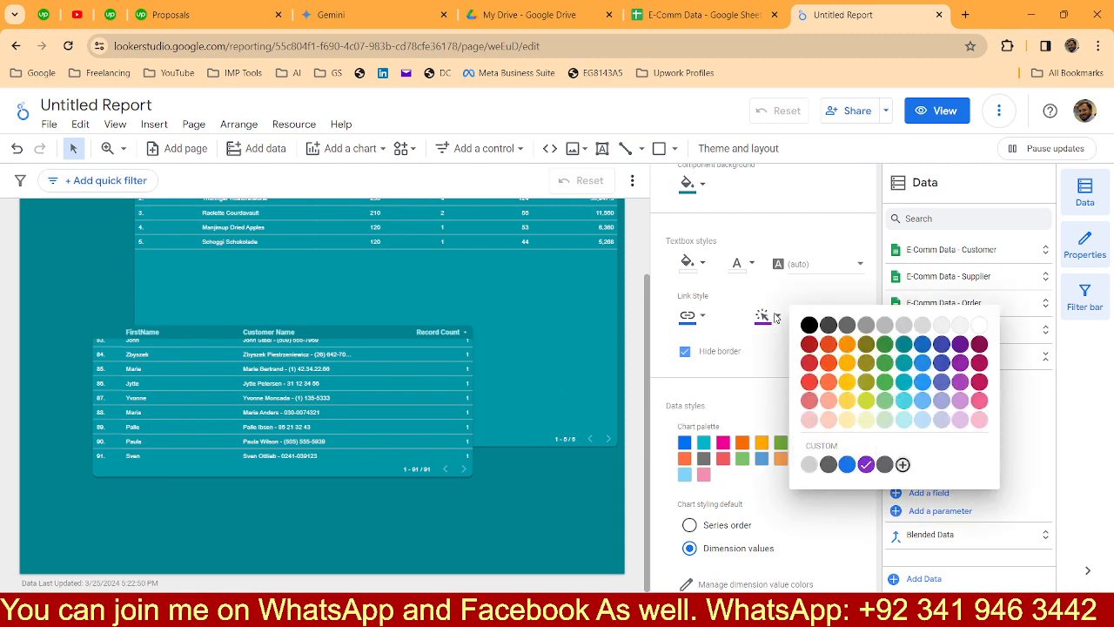
click(666, 402)
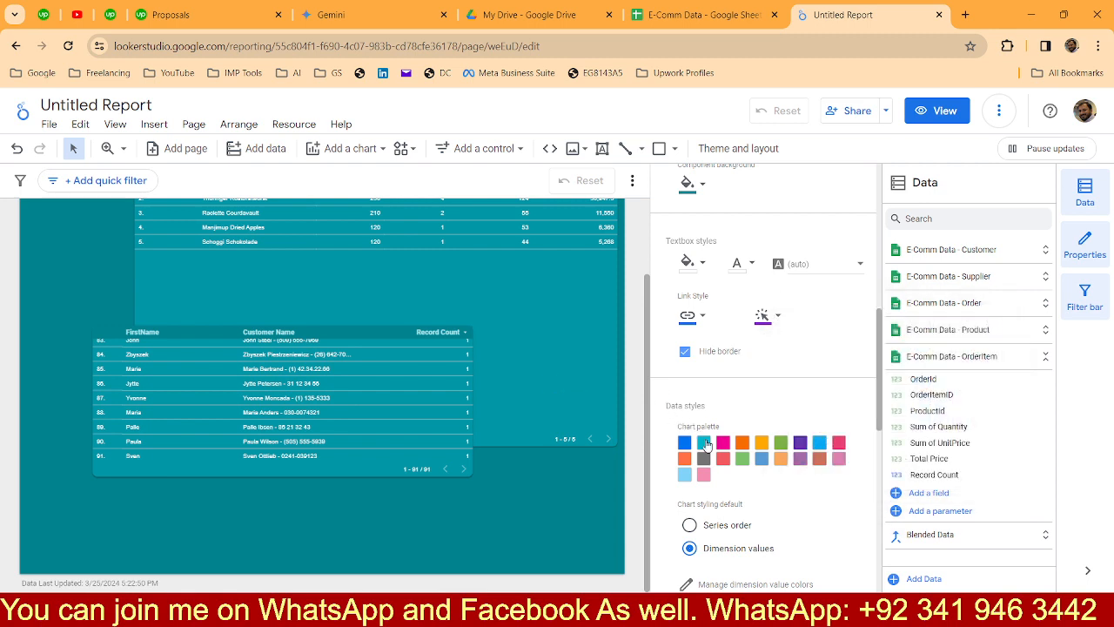
Change the first colour of the chart palette in the theme's data styles to dark maroon.
scroll(689, 419, down, 2)
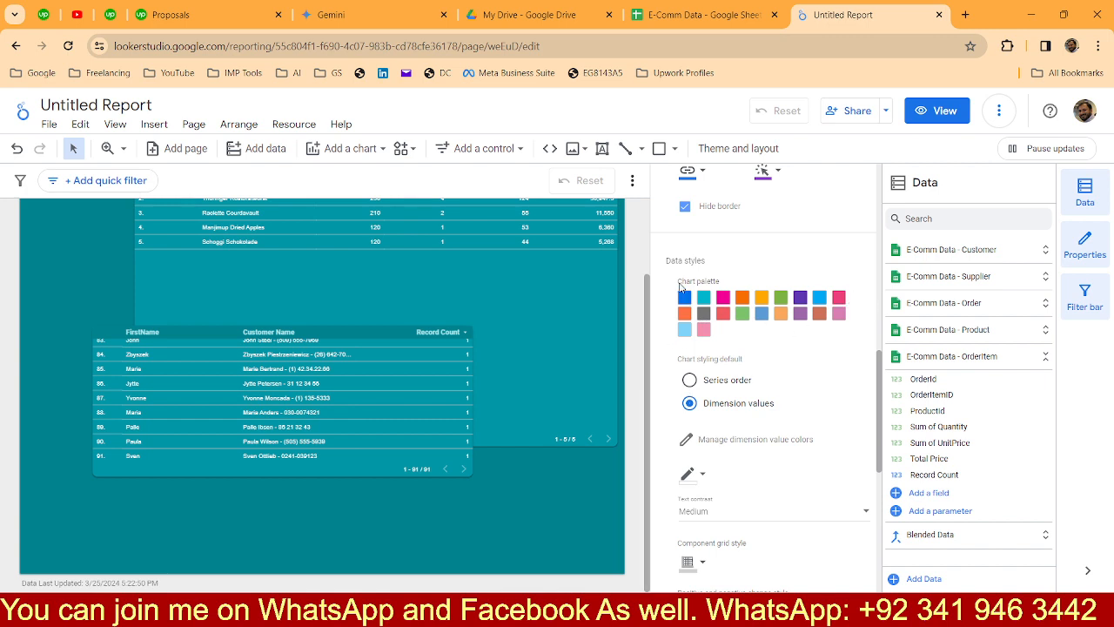
scroll(669, 360, up, 5)
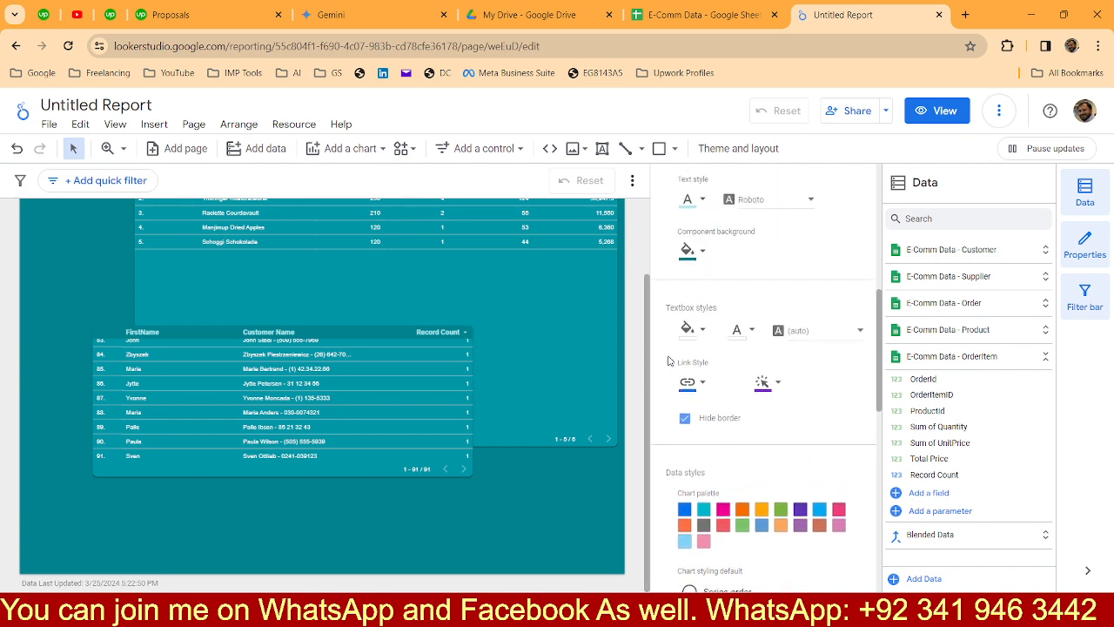
scroll(319, 381, up, 6)
scroll(318, 383, up, 6)
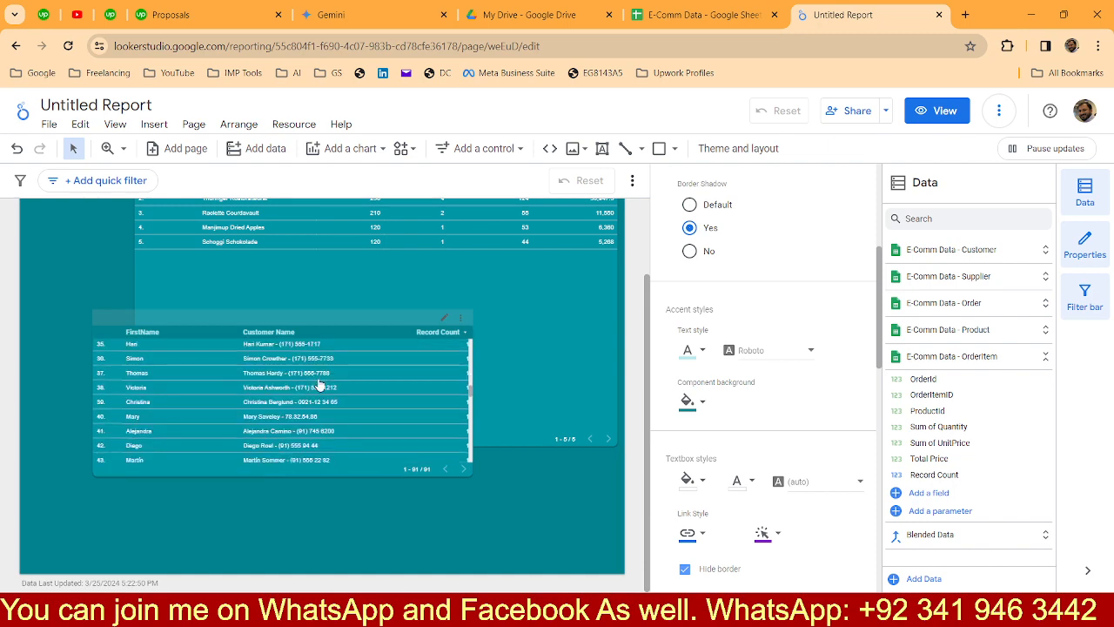
scroll(783, 440, down, 5)
scroll(832, 439, up, 1)
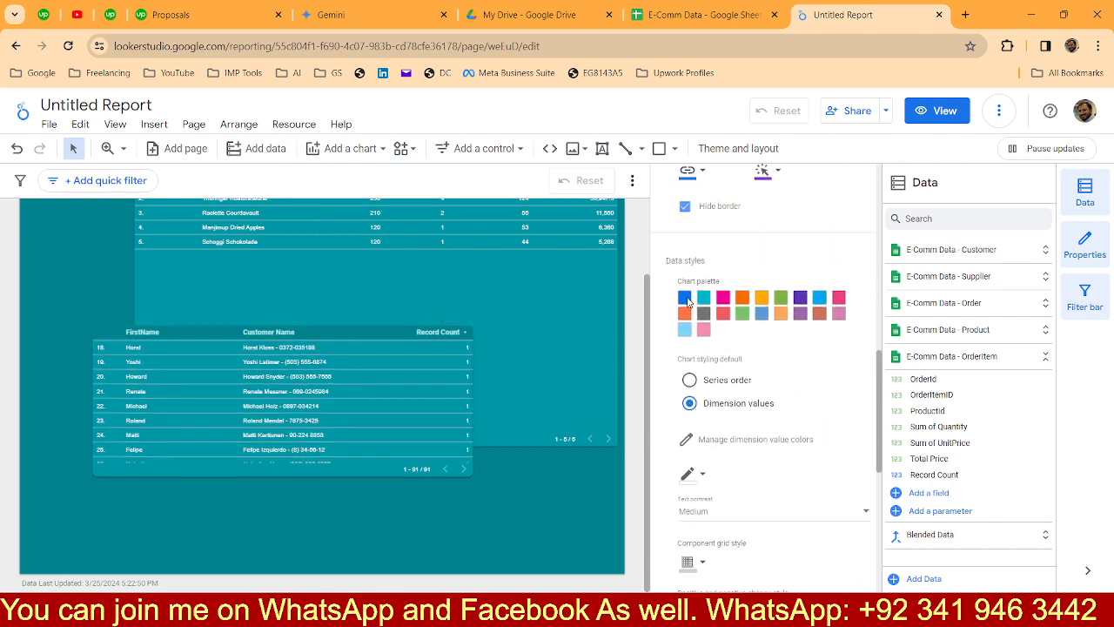
click(686, 300)
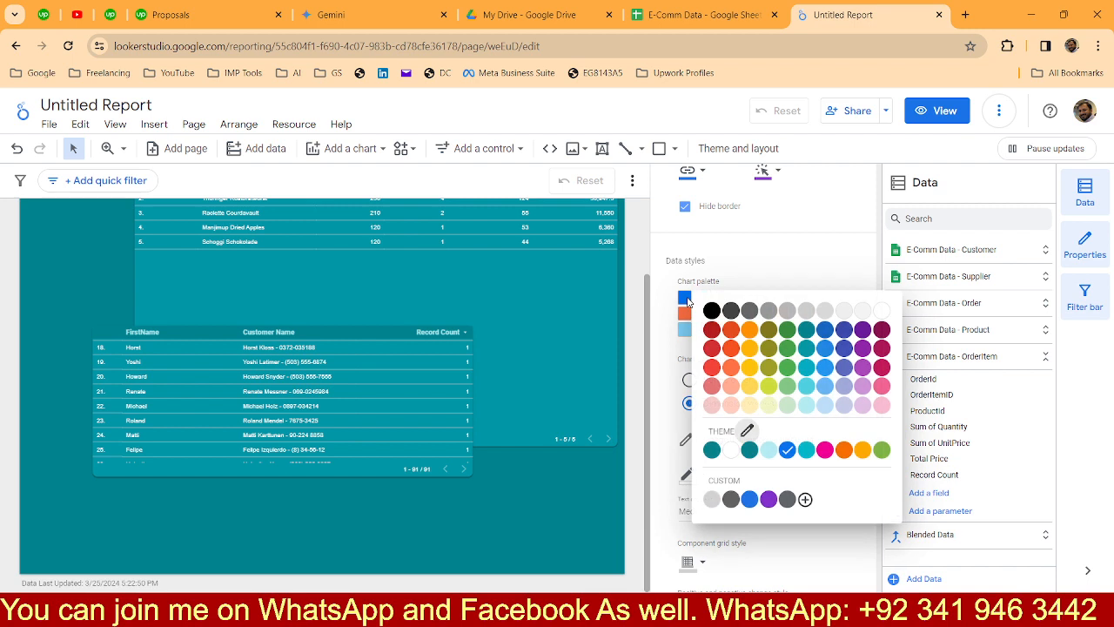
click(881, 330)
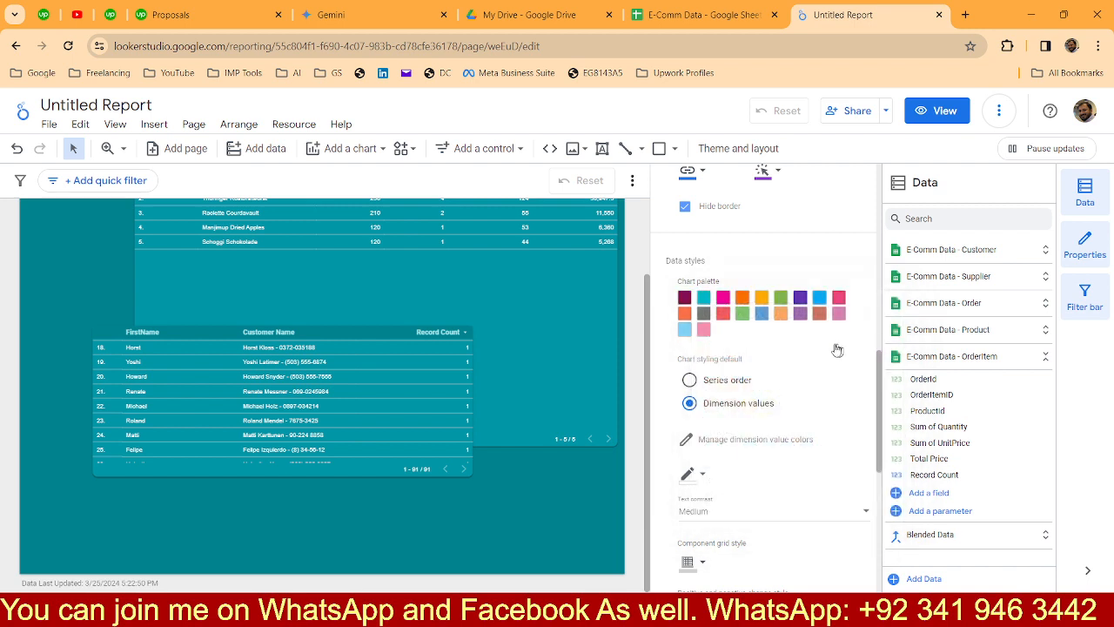
Change the second, third and fourth colours of the theme's chart palette to dark purple, indigo and dark blue.
click(702, 300)
click(881, 340)
click(725, 301)
click(879, 340)
click(726, 301)
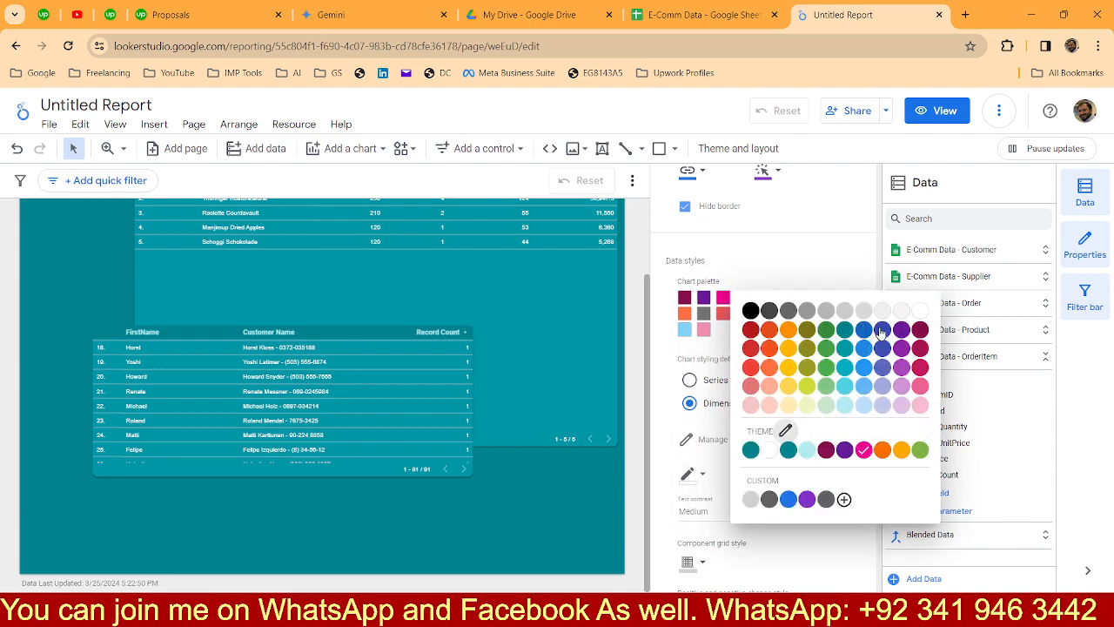
click(878, 334)
click(742, 299)
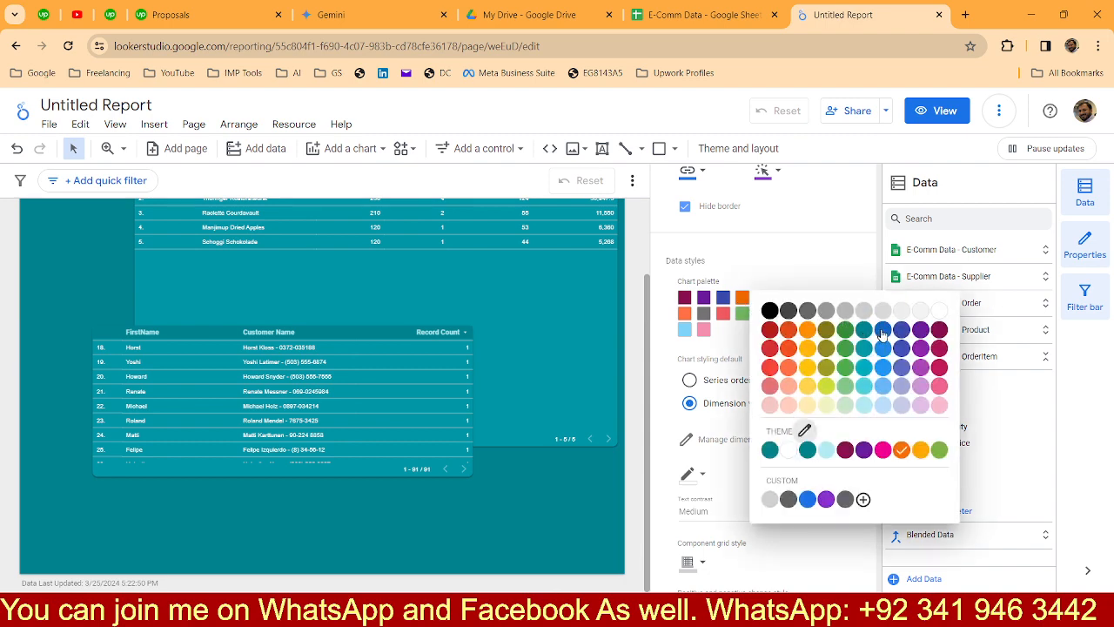
click(862, 329)
Change the fifth to eighth colours of the chart palette to dark green, olive, orange and red-orange.
click(761, 298)
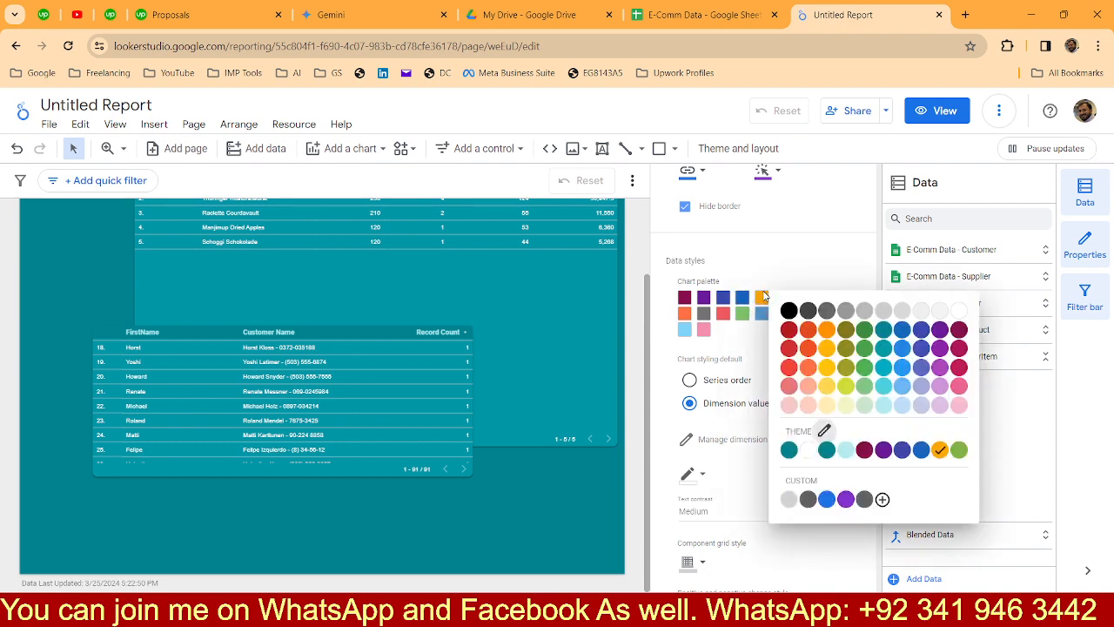
click(866, 331)
click(782, 311)
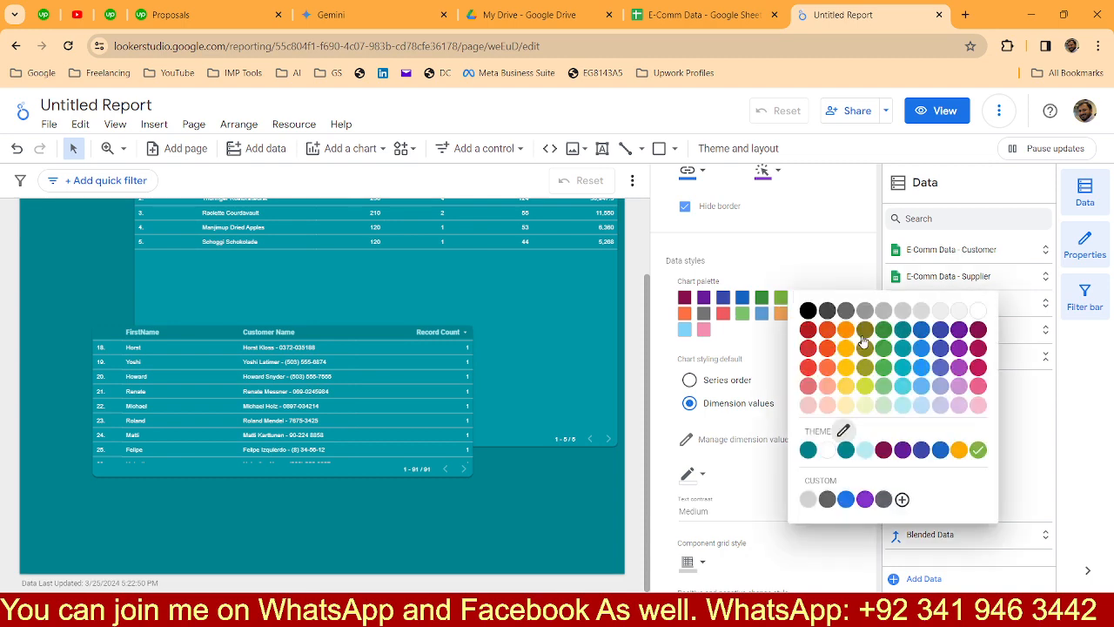
click(868, 336)
click(800, 301)
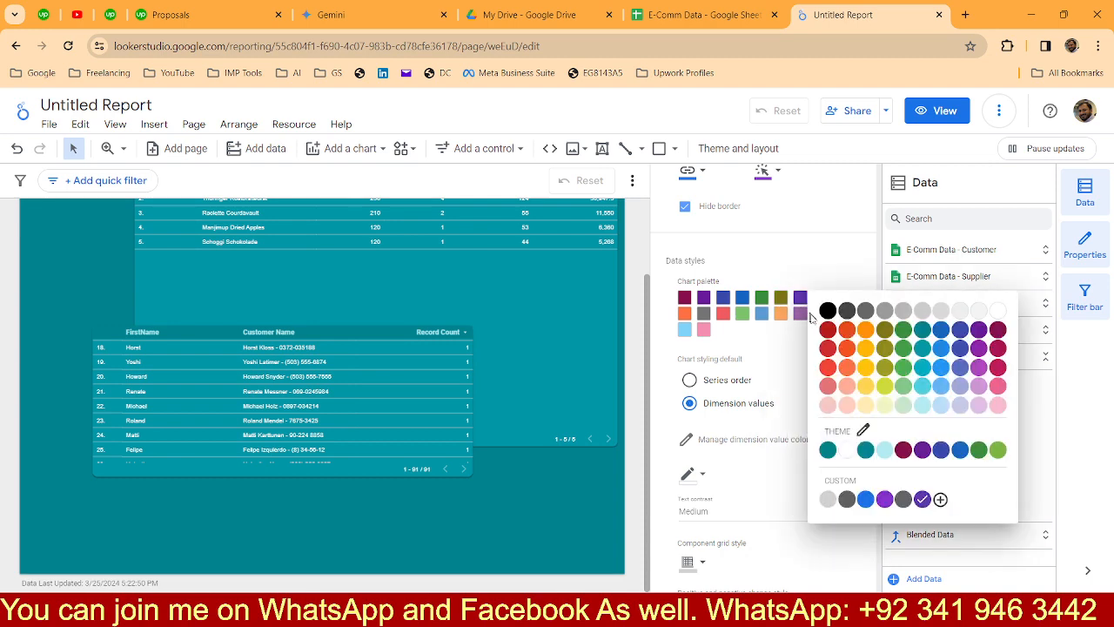
click(853, 333)
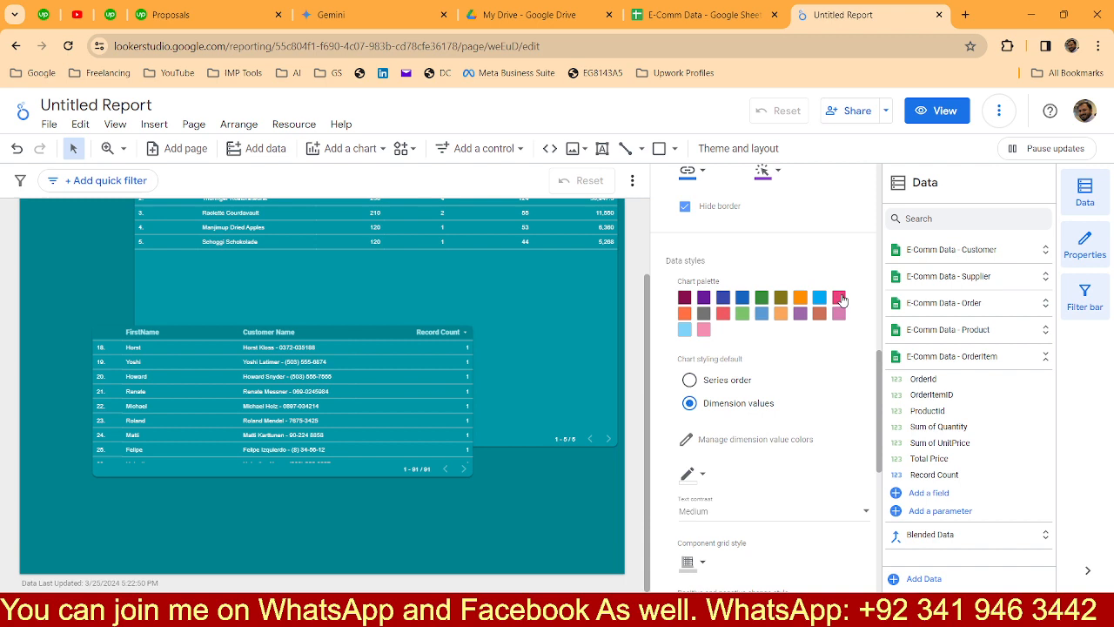
click(838, 299)
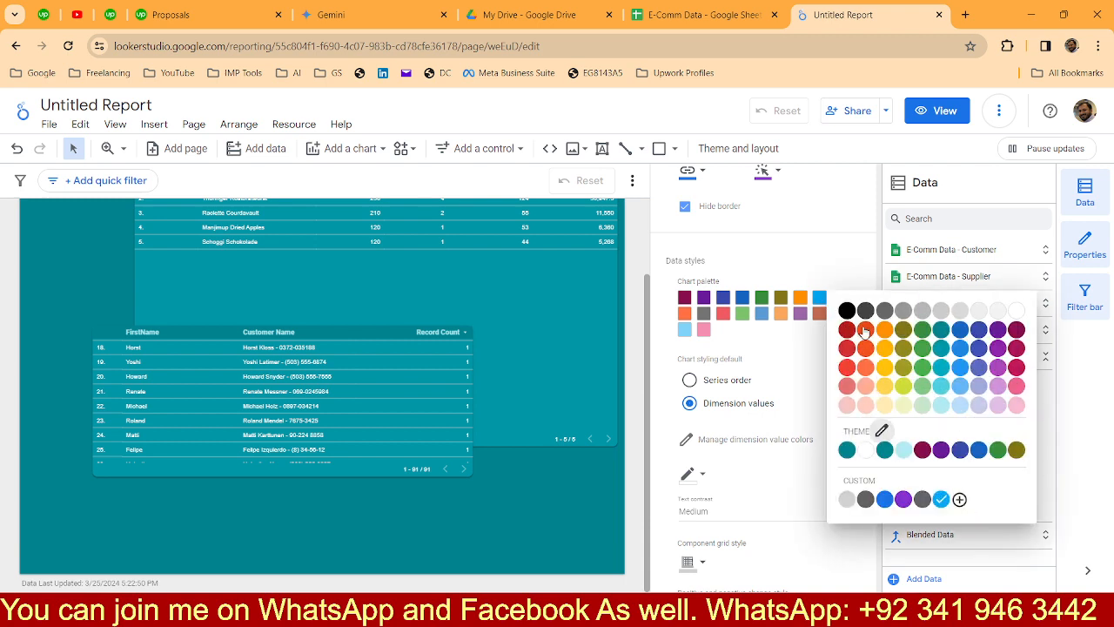
click(865, 330)
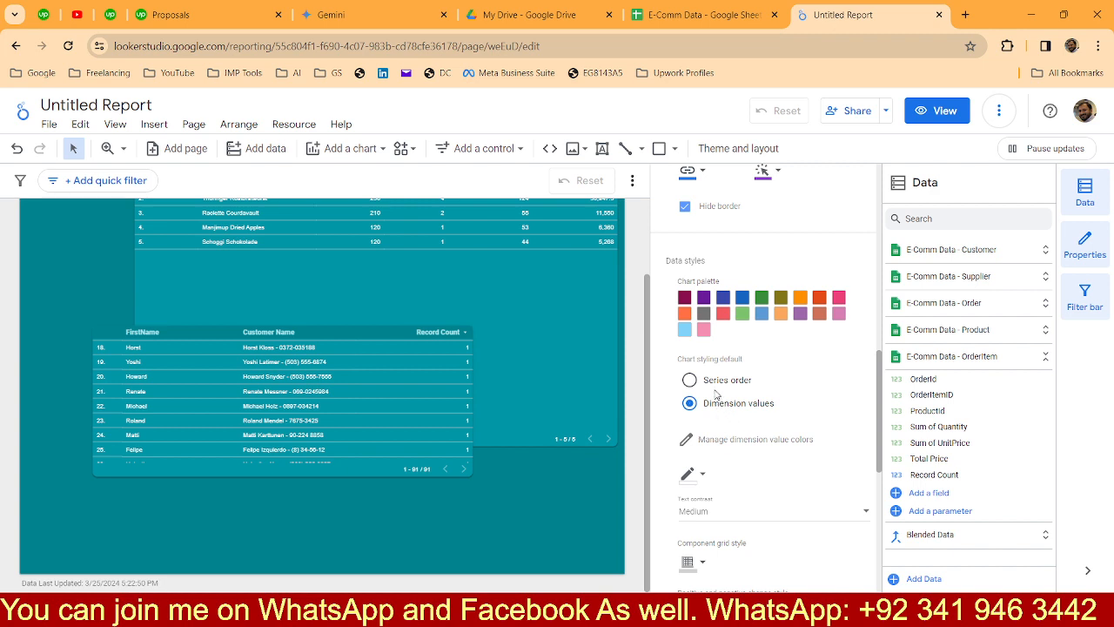
Set the pencil colour in the theme's data styles to dark teal and look through the text contrast options.
scroll(721, 411, down, 2)
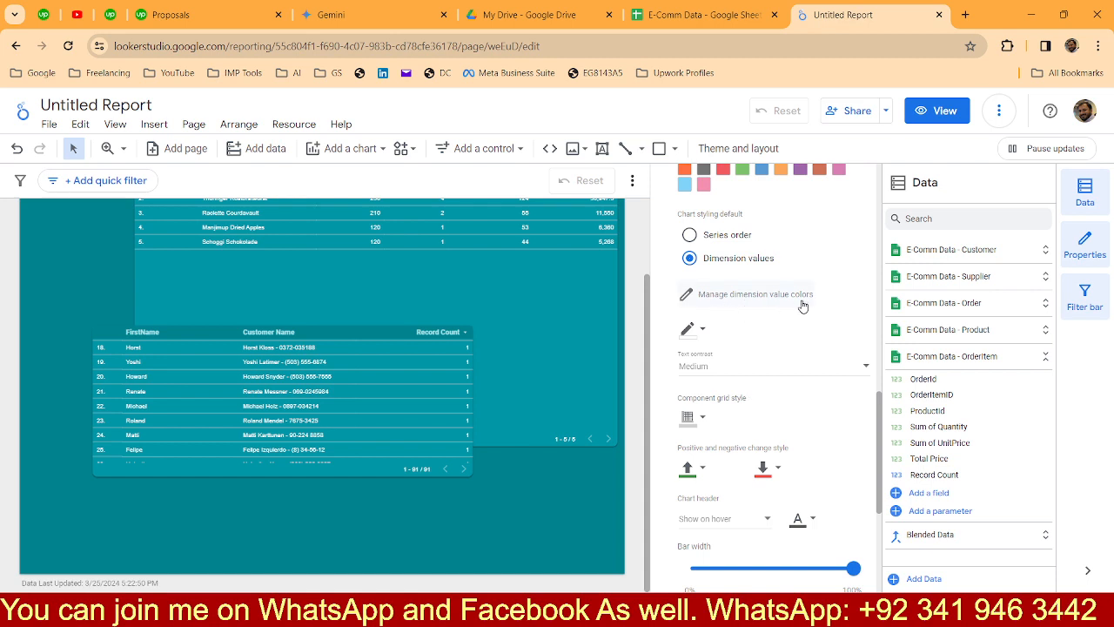
click(709, 331)
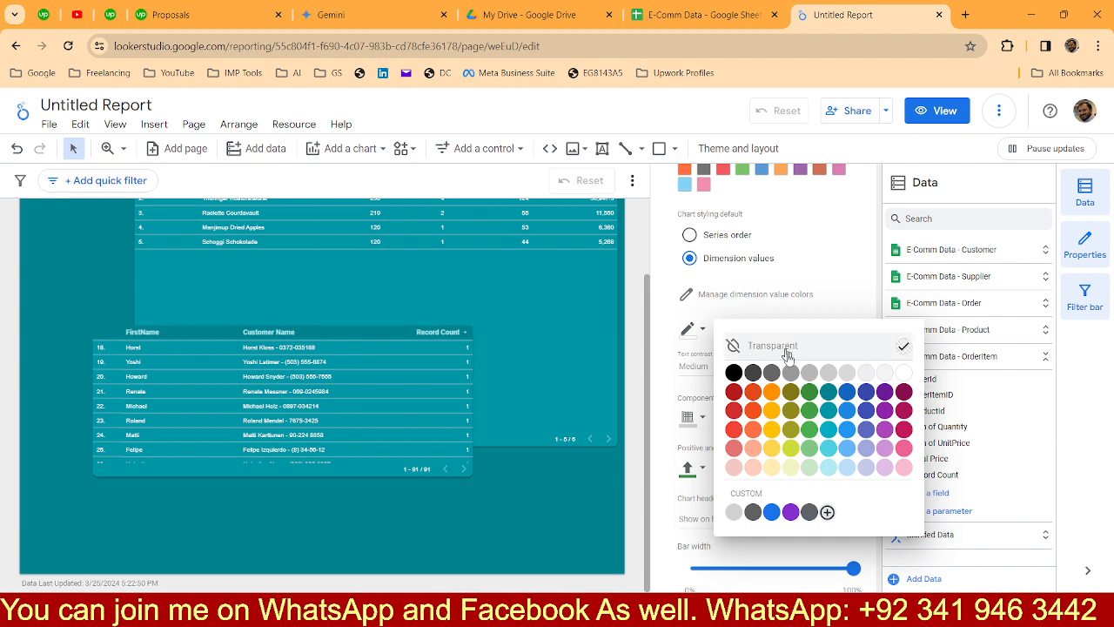
click(833, 396)
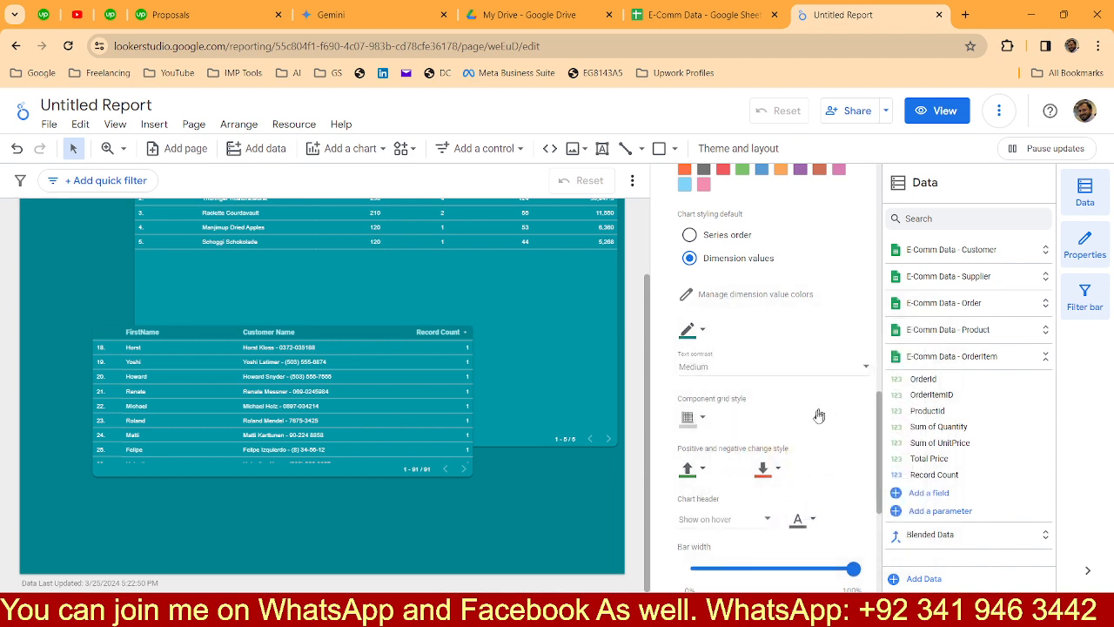
click(753, 375)
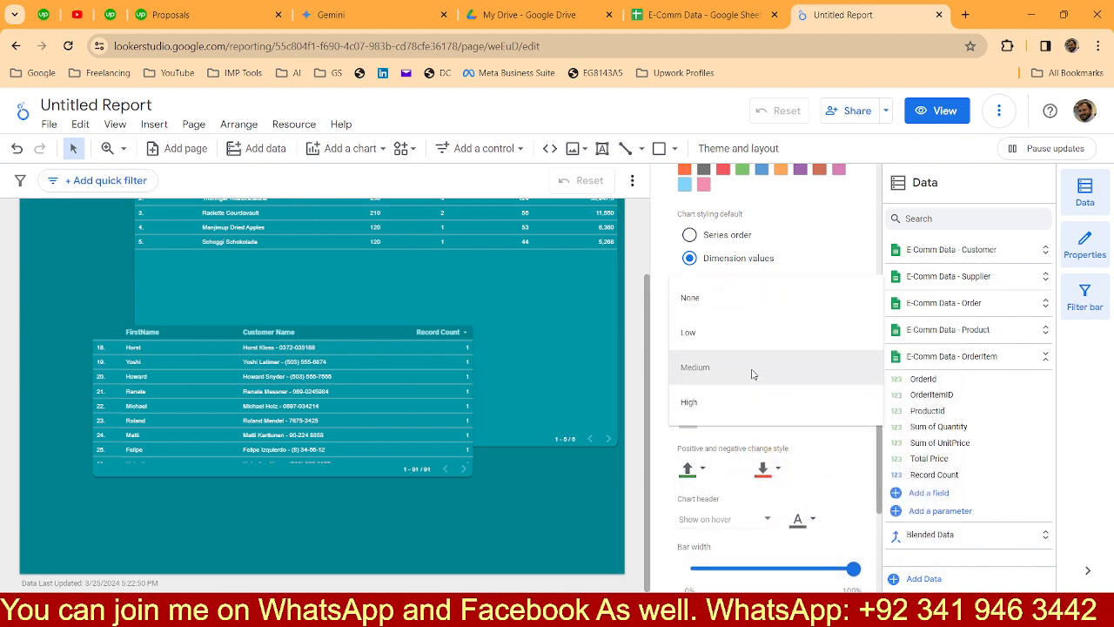
click(662, 367)
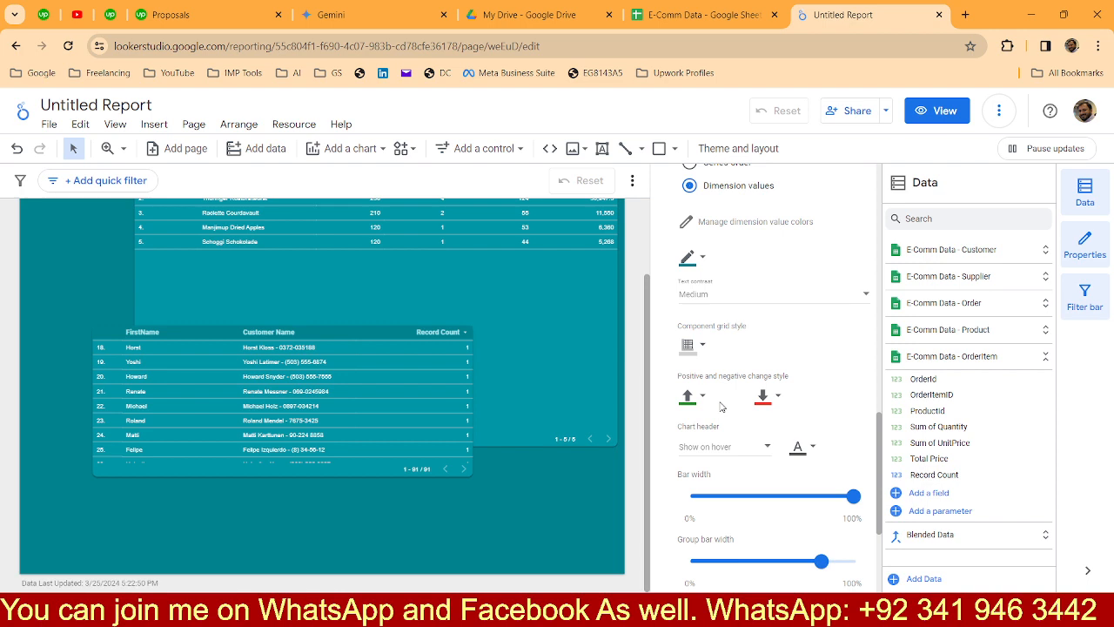
Check the page navigation text colour choices, set the navigation background to light turquoise and leave the theme settings.
scroll(749, 462, down, 1)
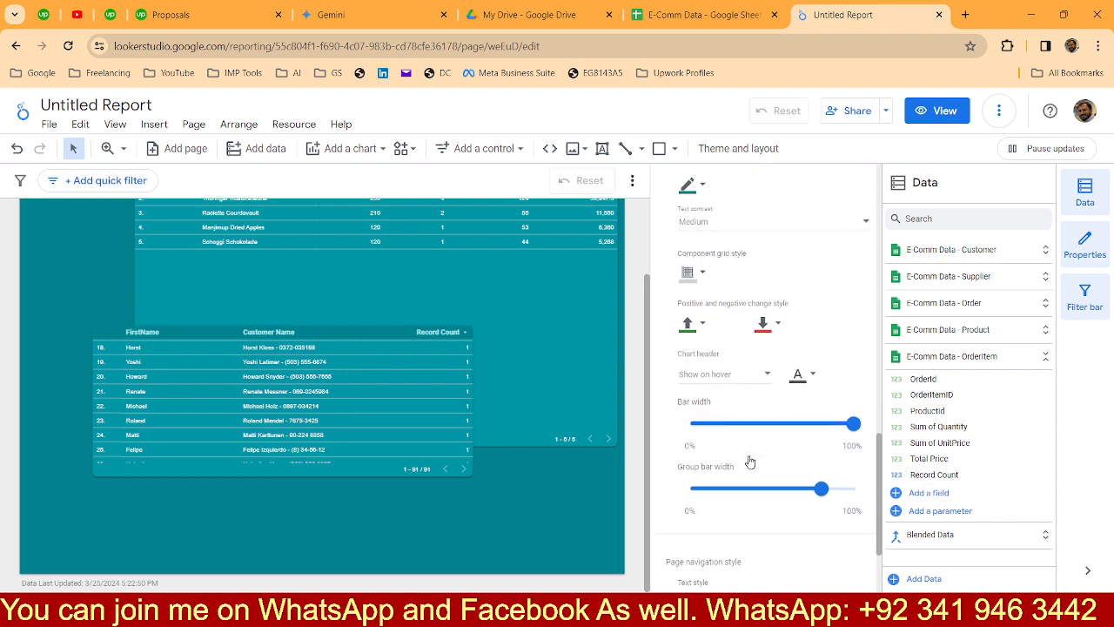
scroll(730, 478, down, 1)
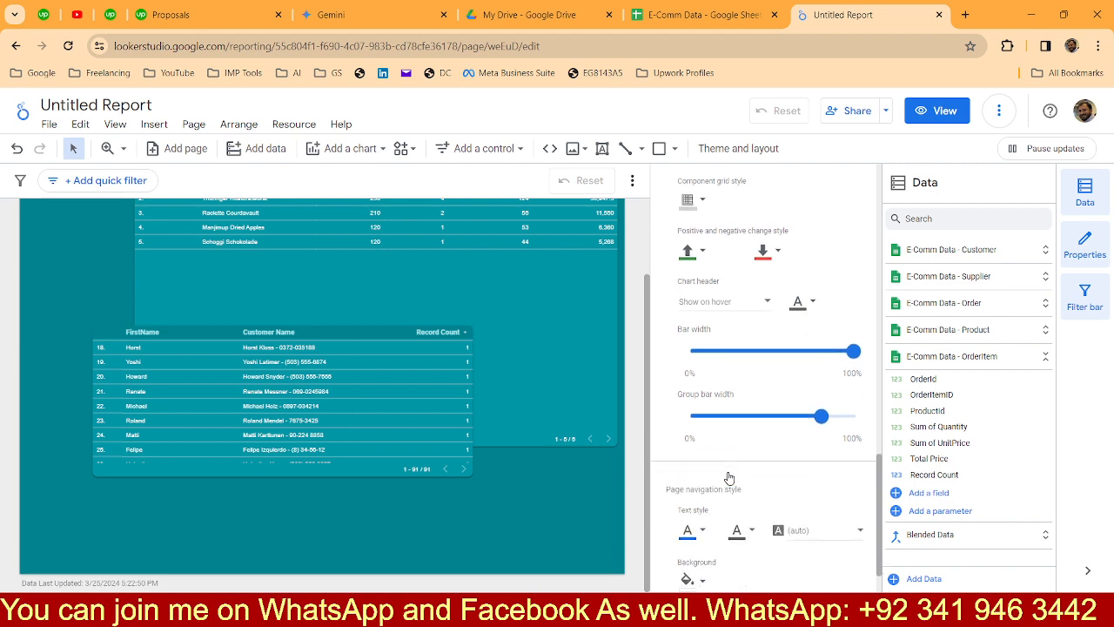
scroll(763, 448, down, 1)
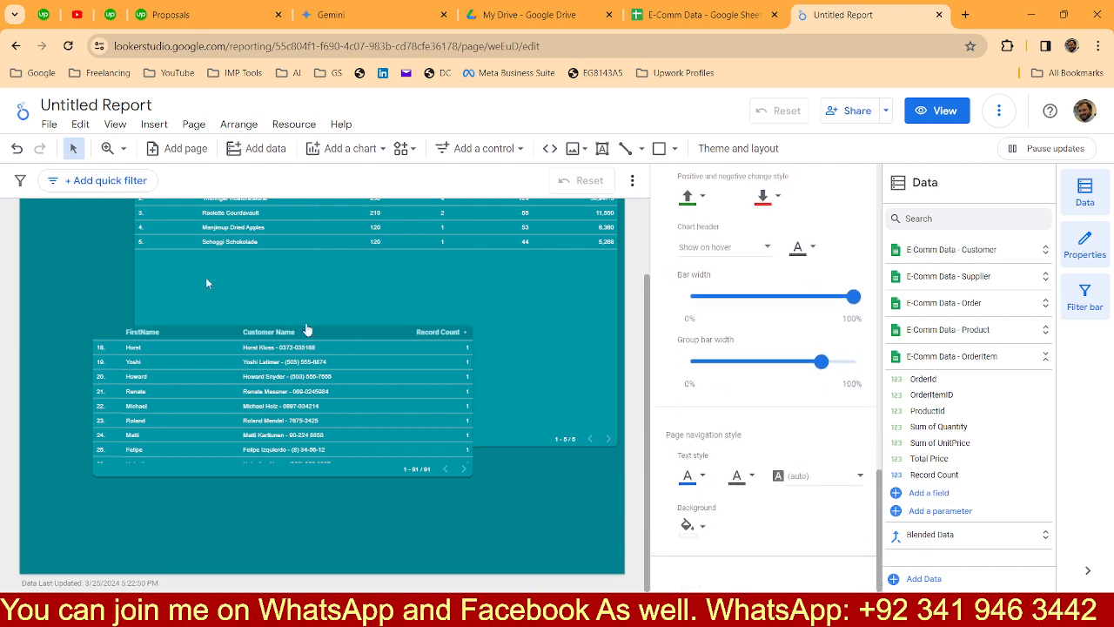
click(705, 478)
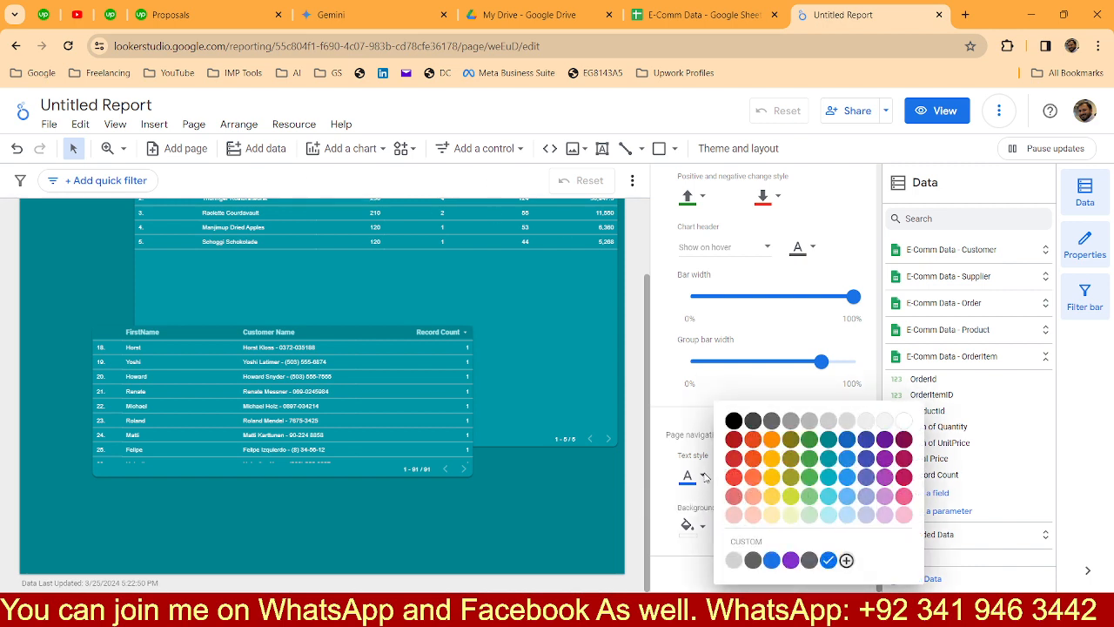
click(705, 477)
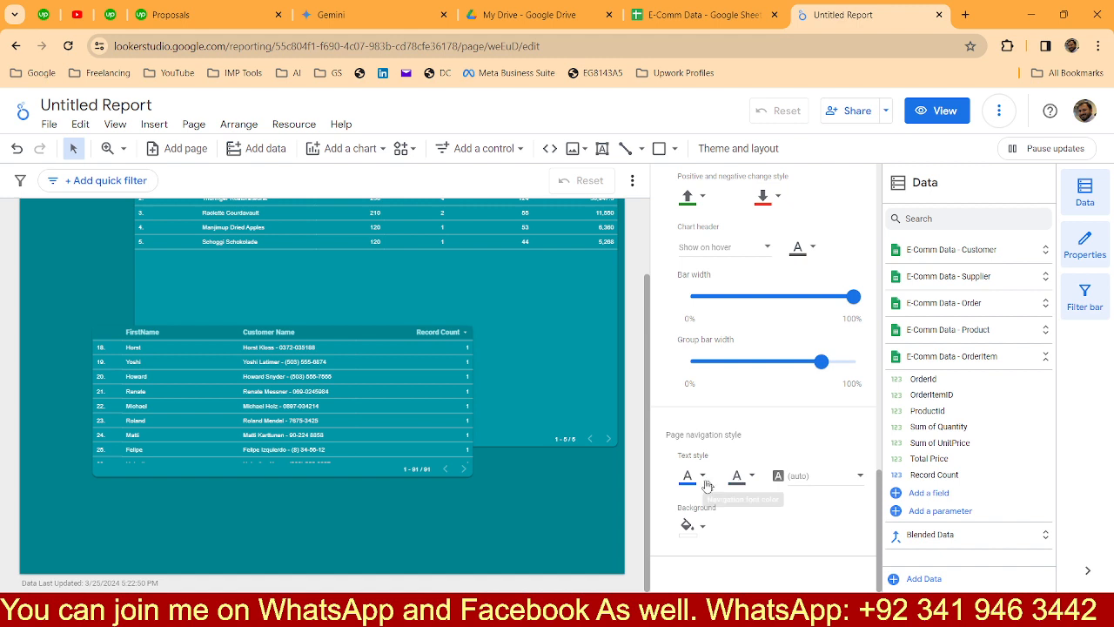
click(704, 530)
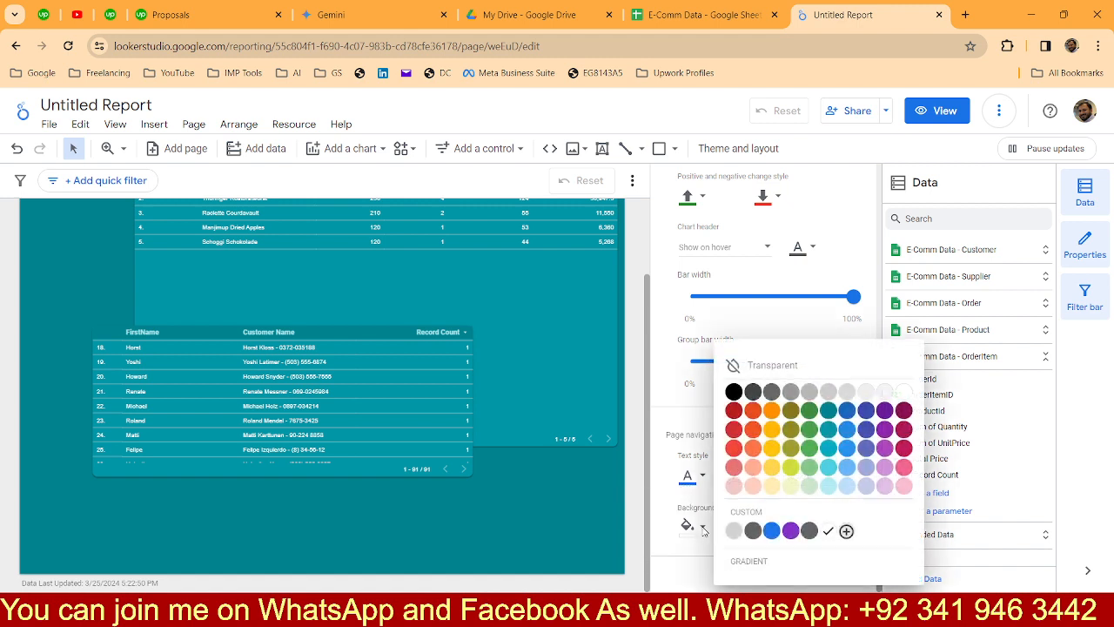
click(829, 419)
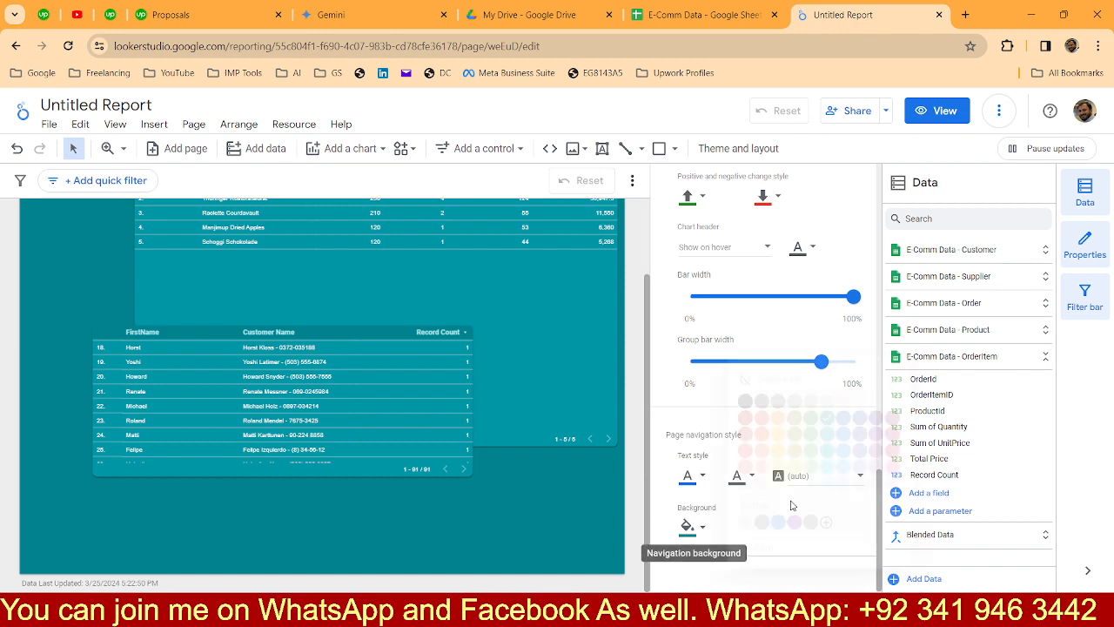
click(703, 530)
click(824, 468)
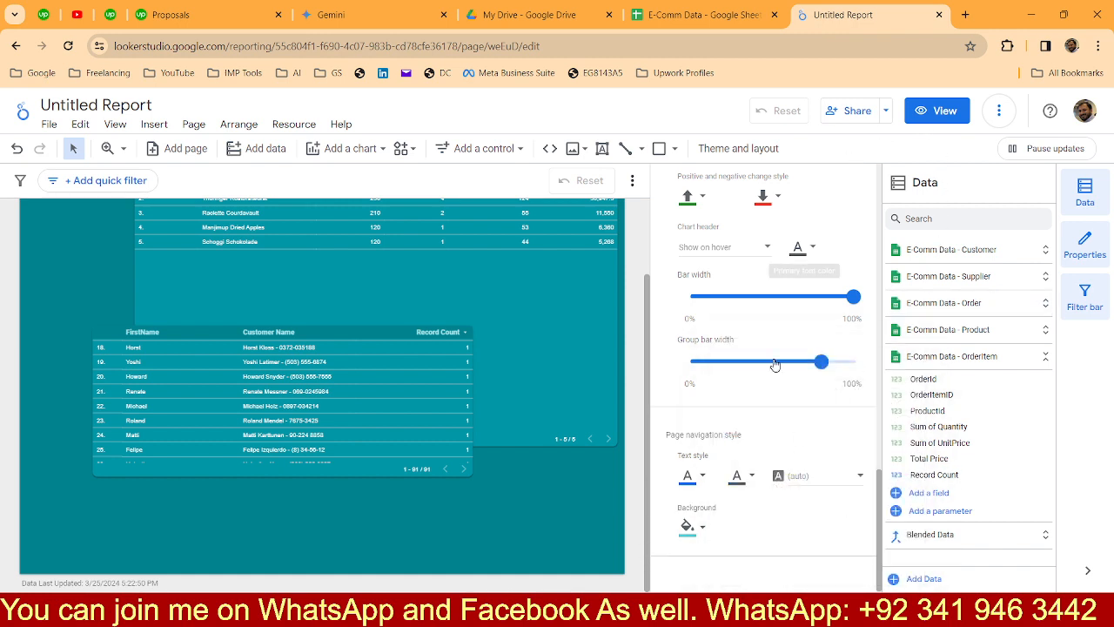
scroll(783, 366, up, 8)
scroll(783, 394, down, 8)
scroll(784, 394, up, 10)
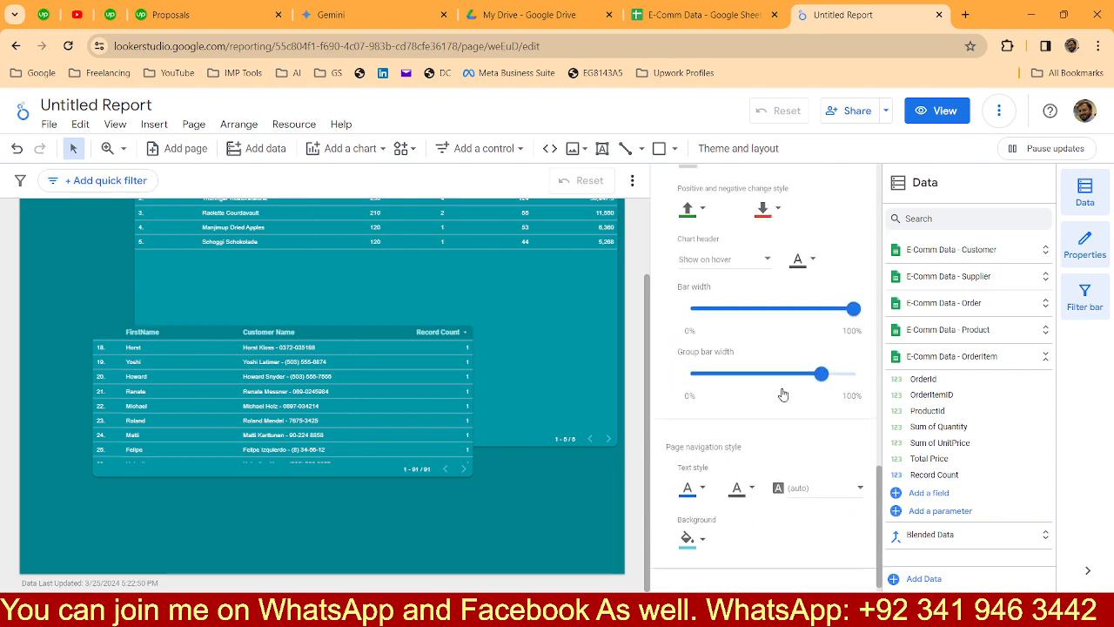
click(183, 492)
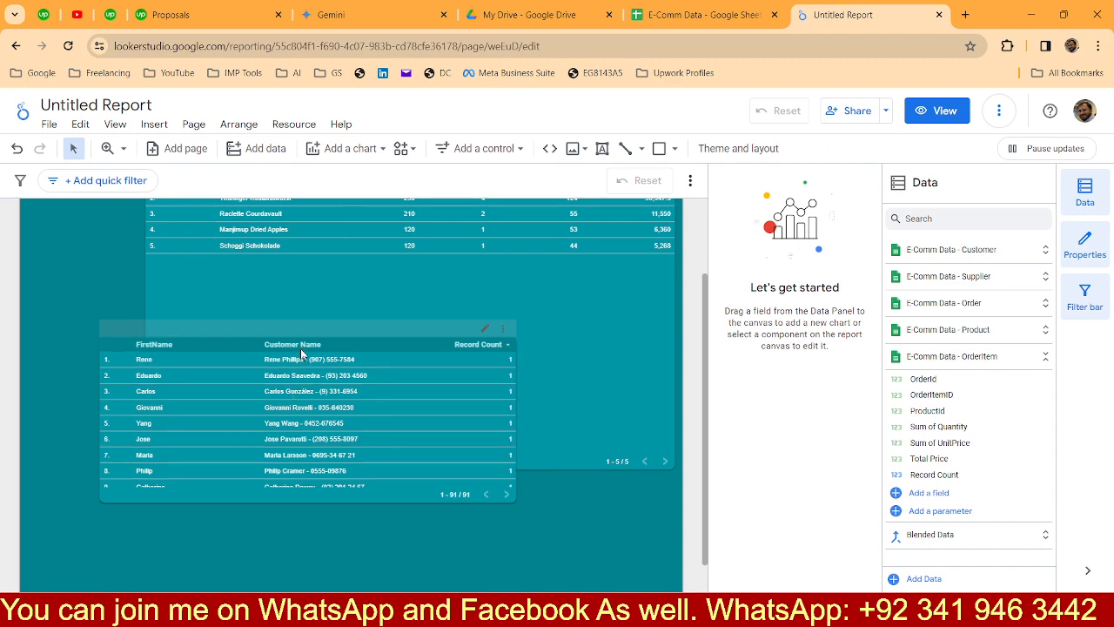
Insert a pie chart on the report page, overlapping the right edge of the customer table.
click(154, 123)
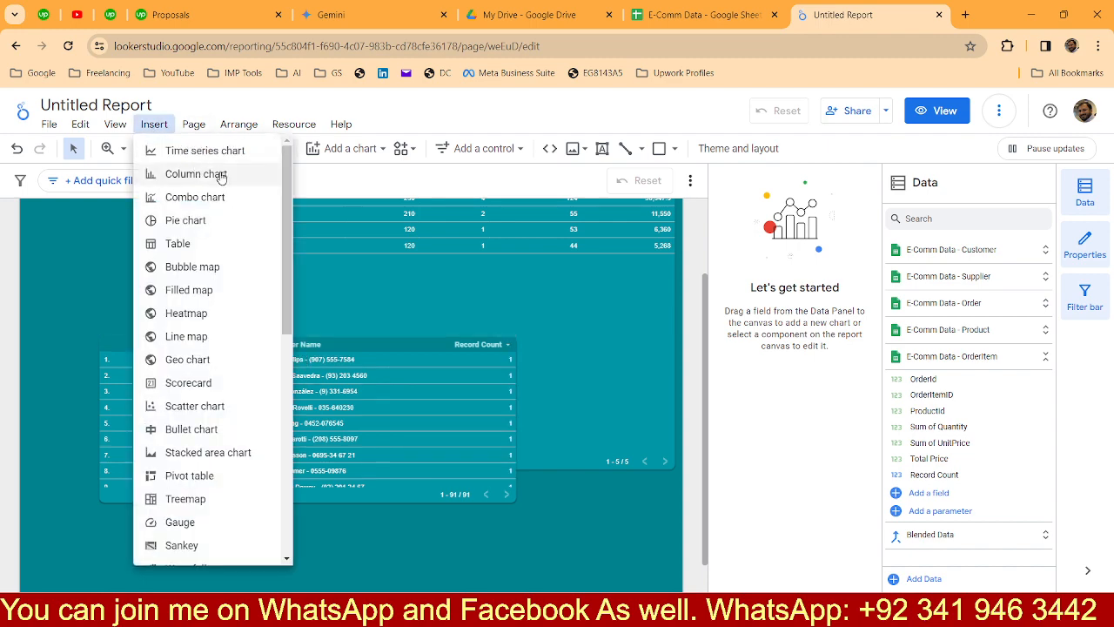
click(207, 224)
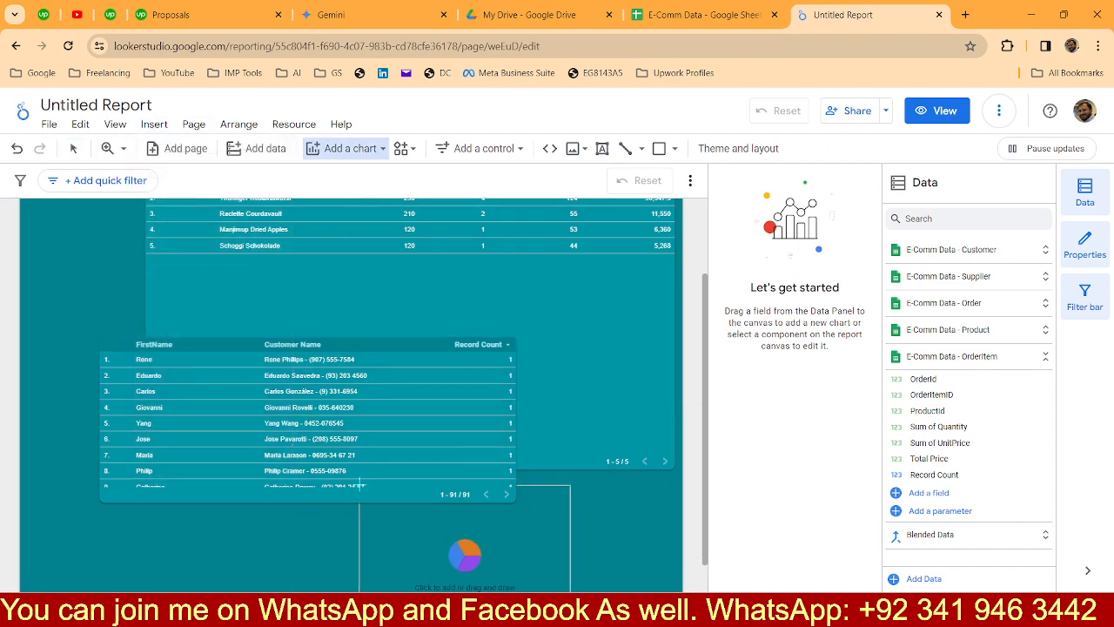
key(Escape)
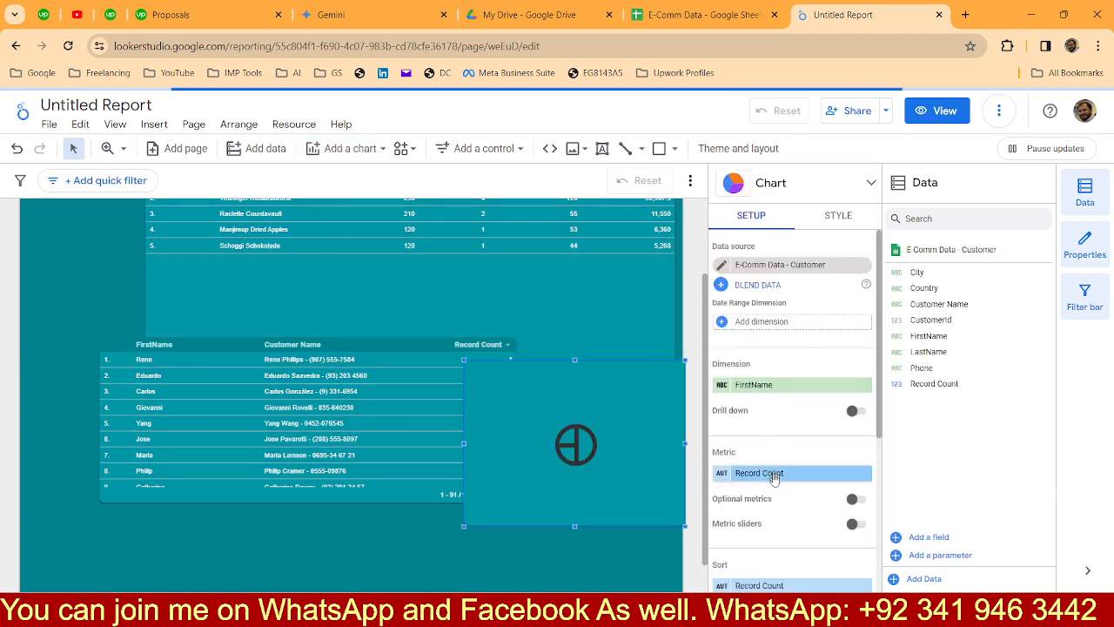
Look at the pie chart's metric fields and switch its data source to the blended Product Analysis data.
click(773, 477)
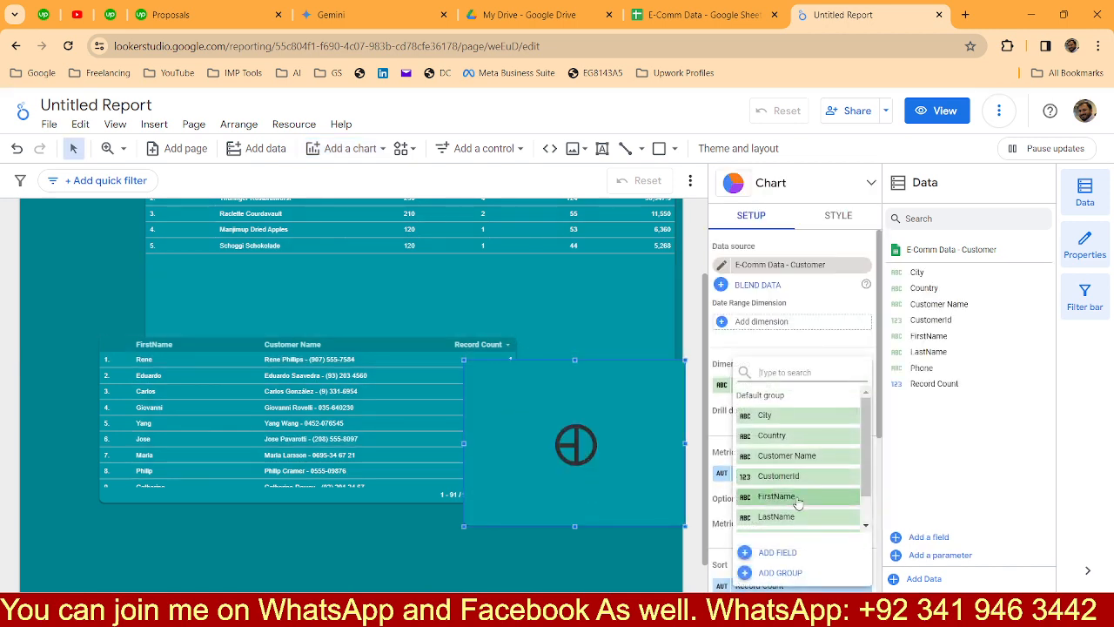
scroll(799, 504, up, 2)
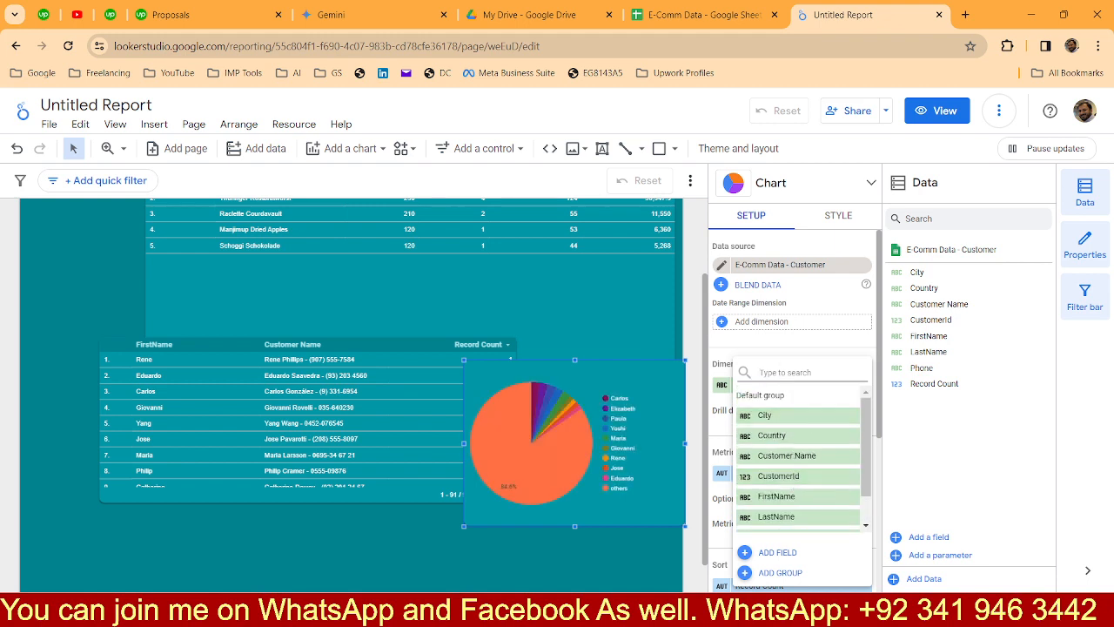
click(775, 271)
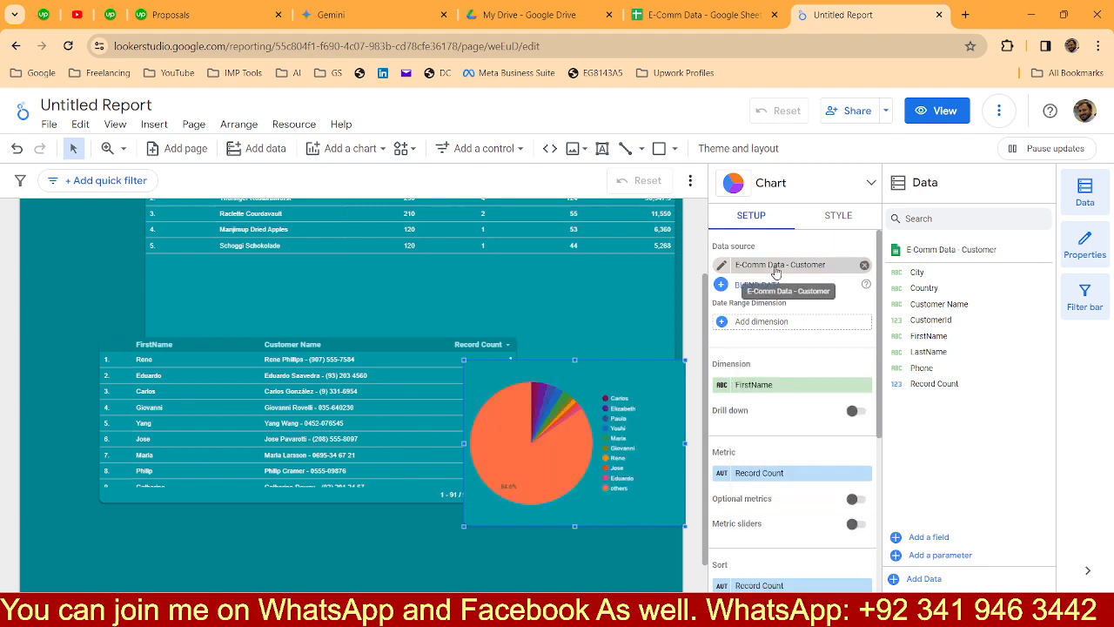
click(778, 267)
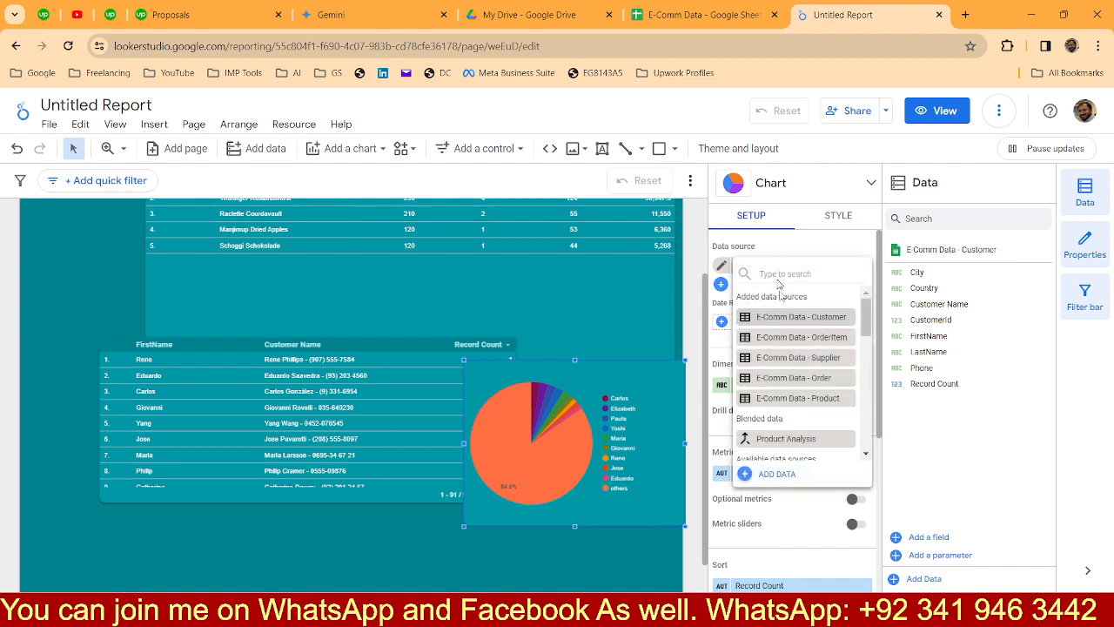
click(786, 439)
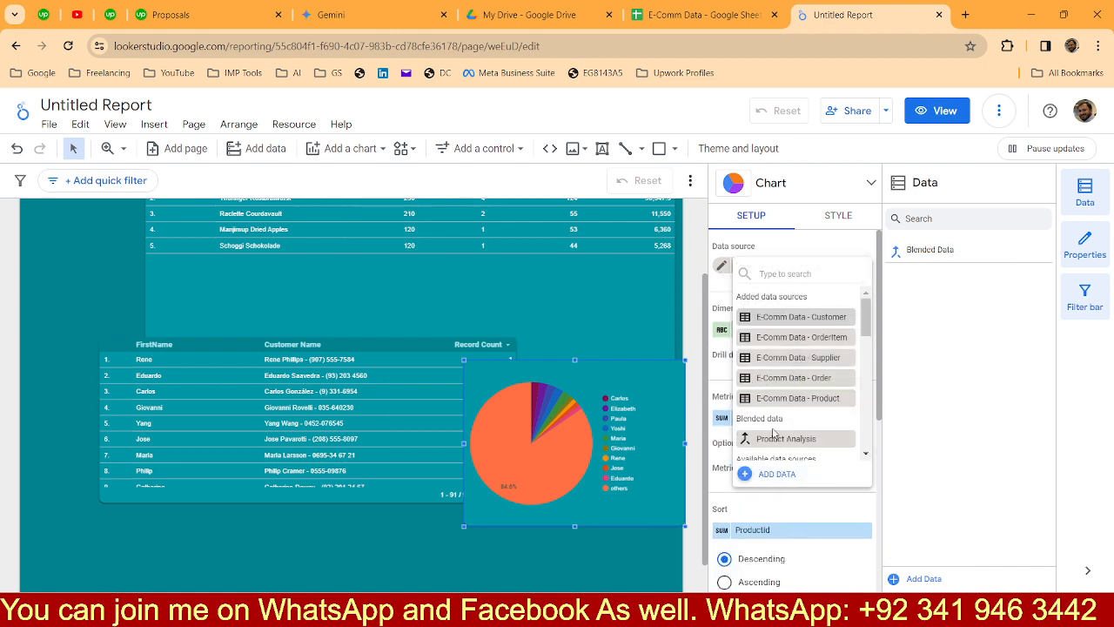